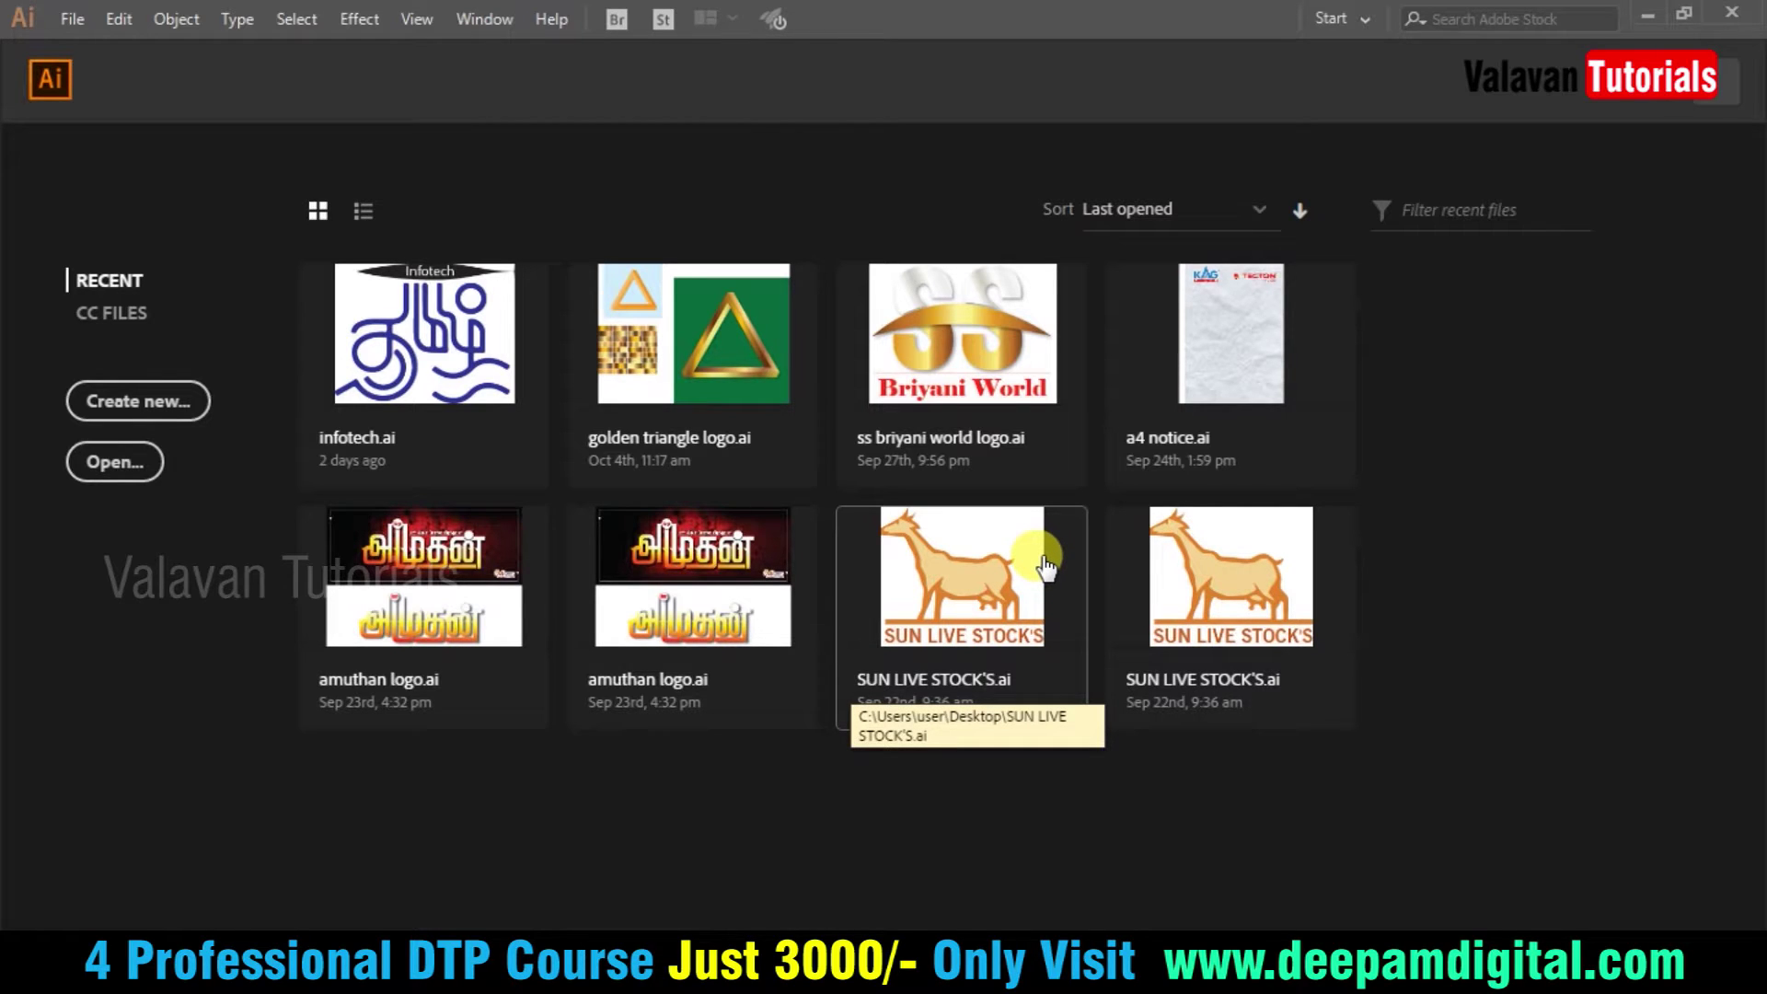
- Create a blank landscape Letter print document (279.4 x 215.9 mm, CMYK) named Untitled-1
{"action": "left_click", "coordinate": [140, 407]}
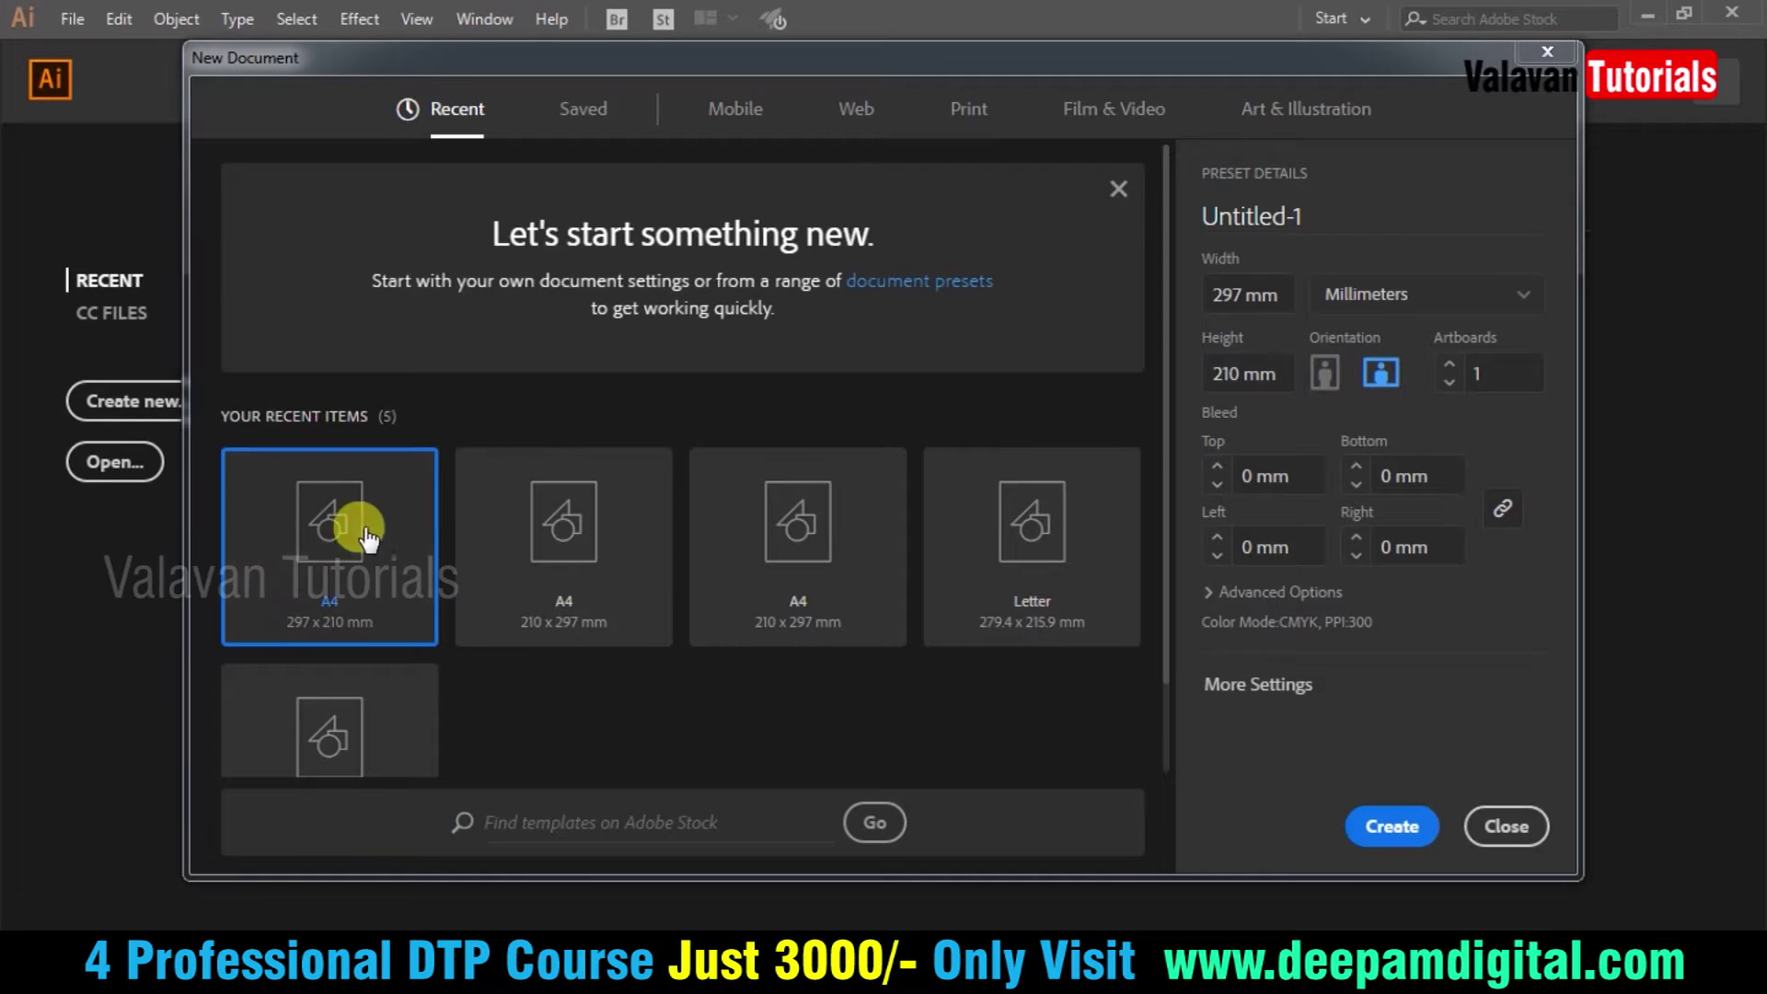
{"action": "left_click", "coordinate": [977, 105]}
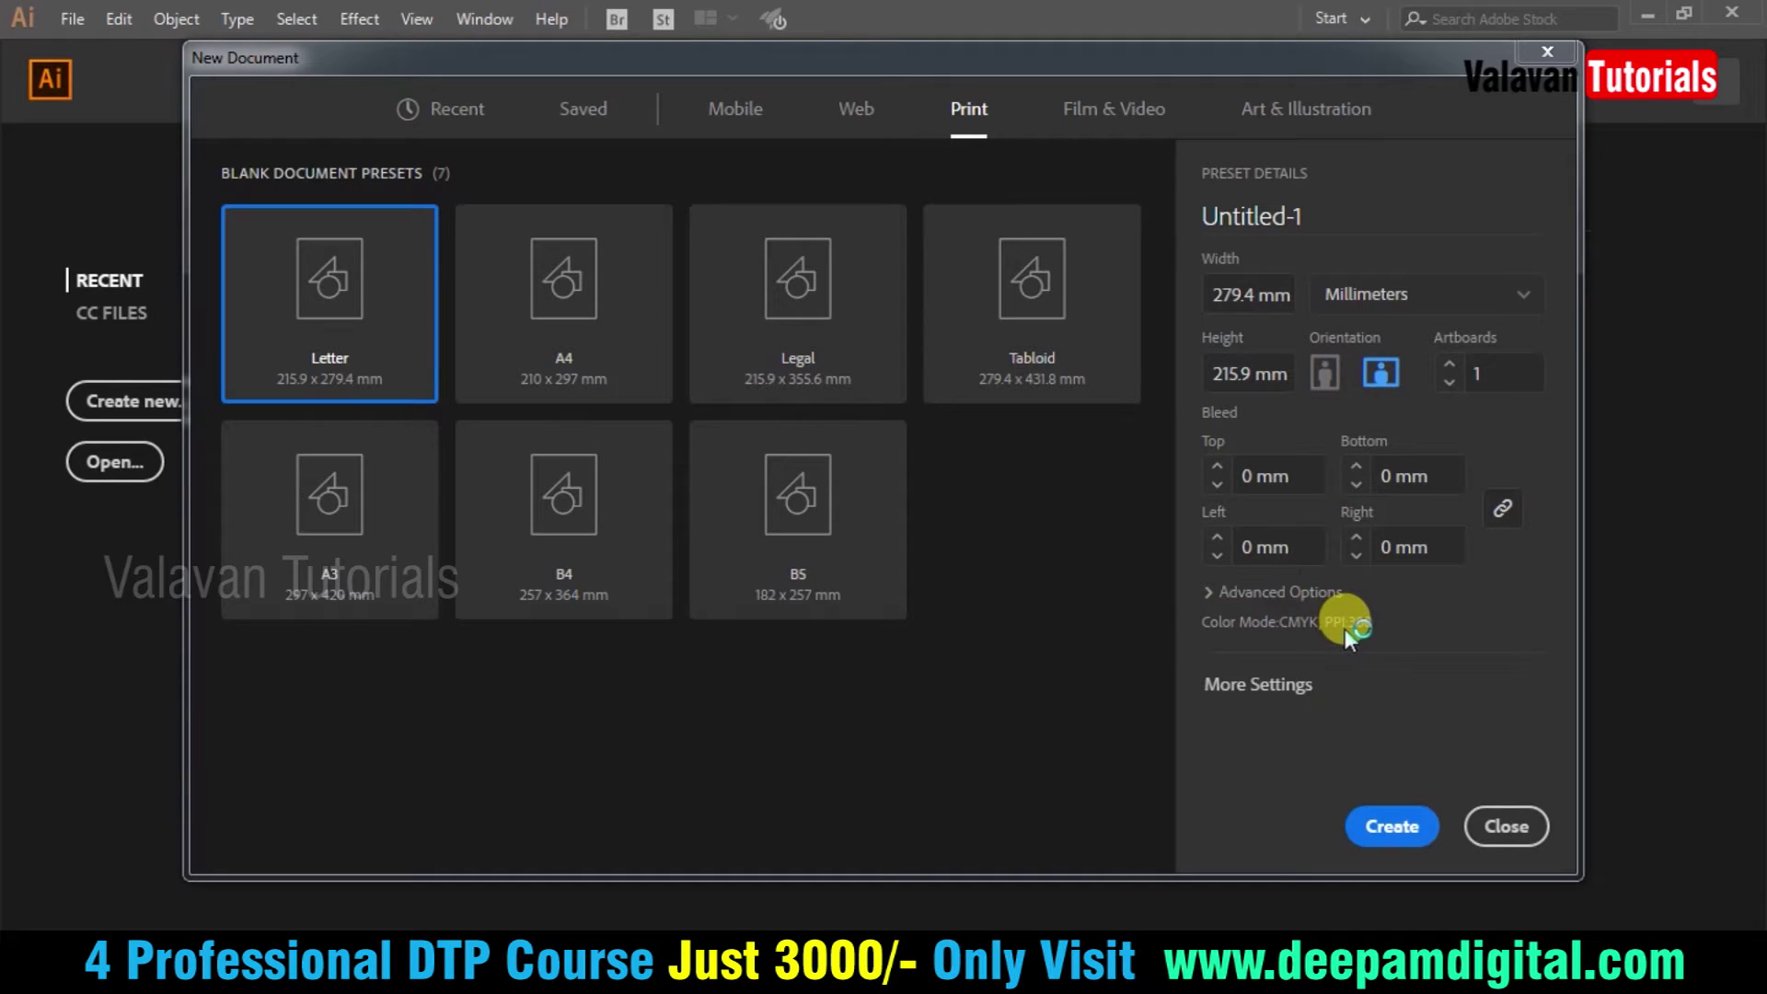
{"action": "left_click", "coordinate": [1390, 826]}
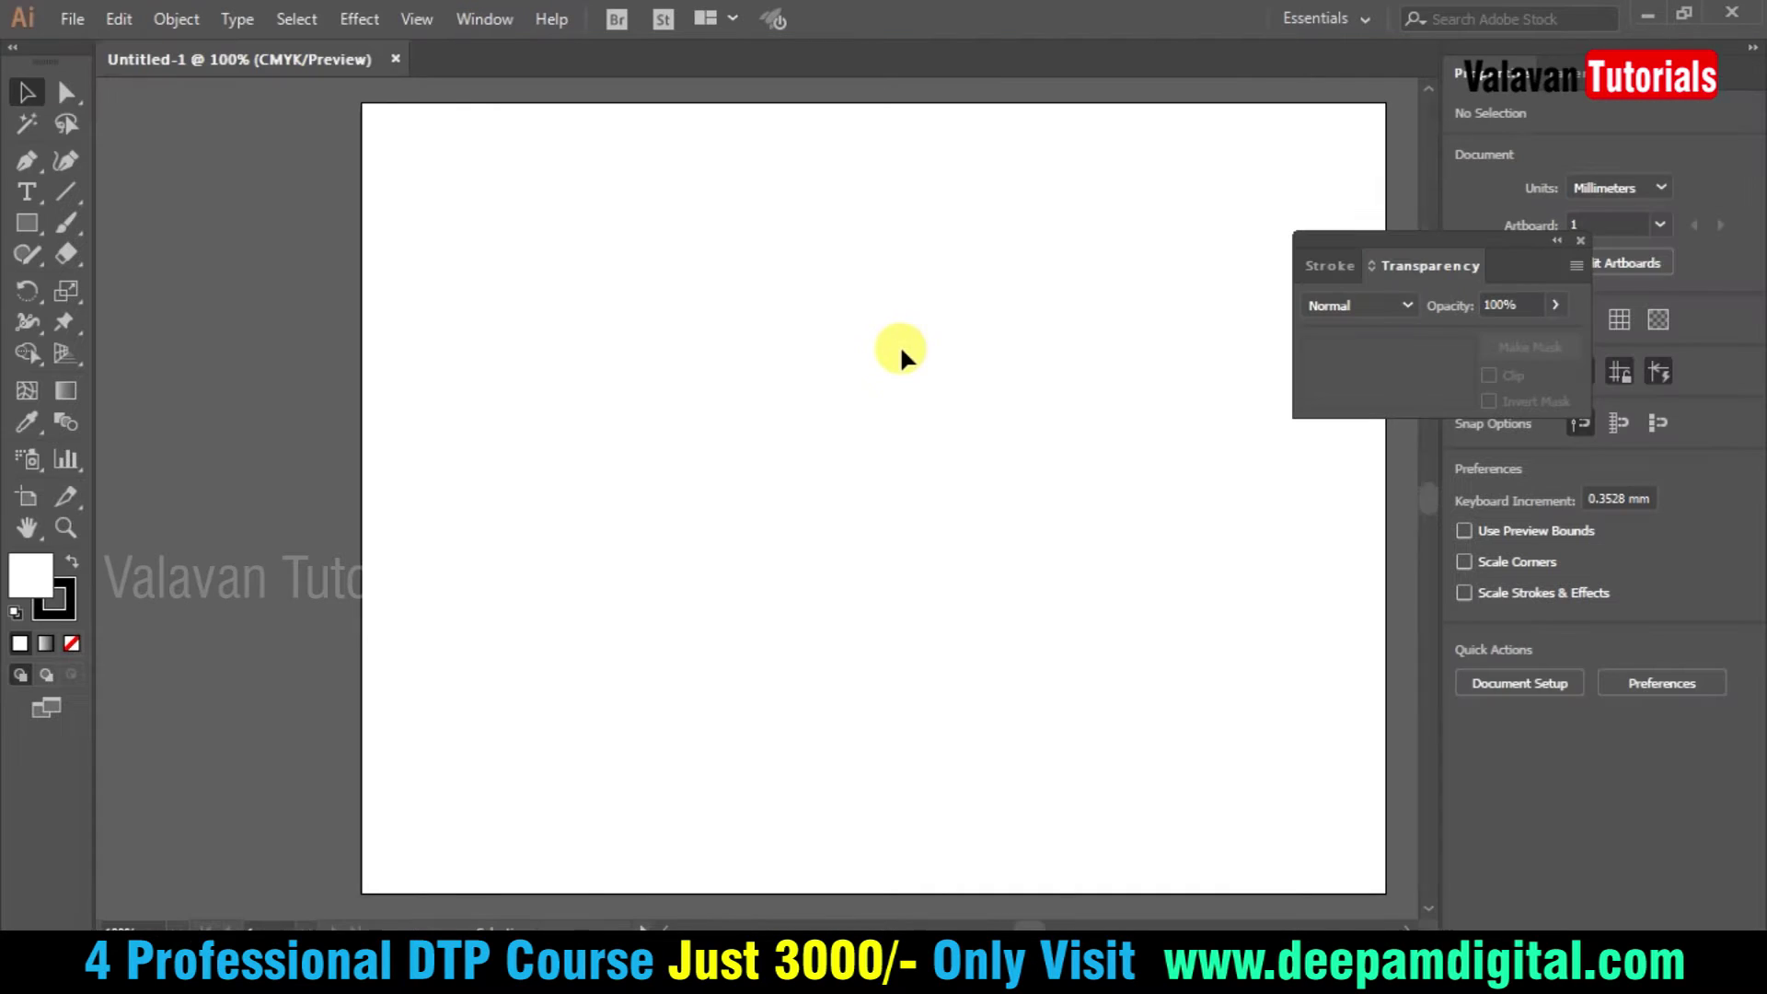
- Close the Transparency panel and draw a 56.797 mm circle on the artboard
{"action": "left_click", "coordinate": [1579, 237]}
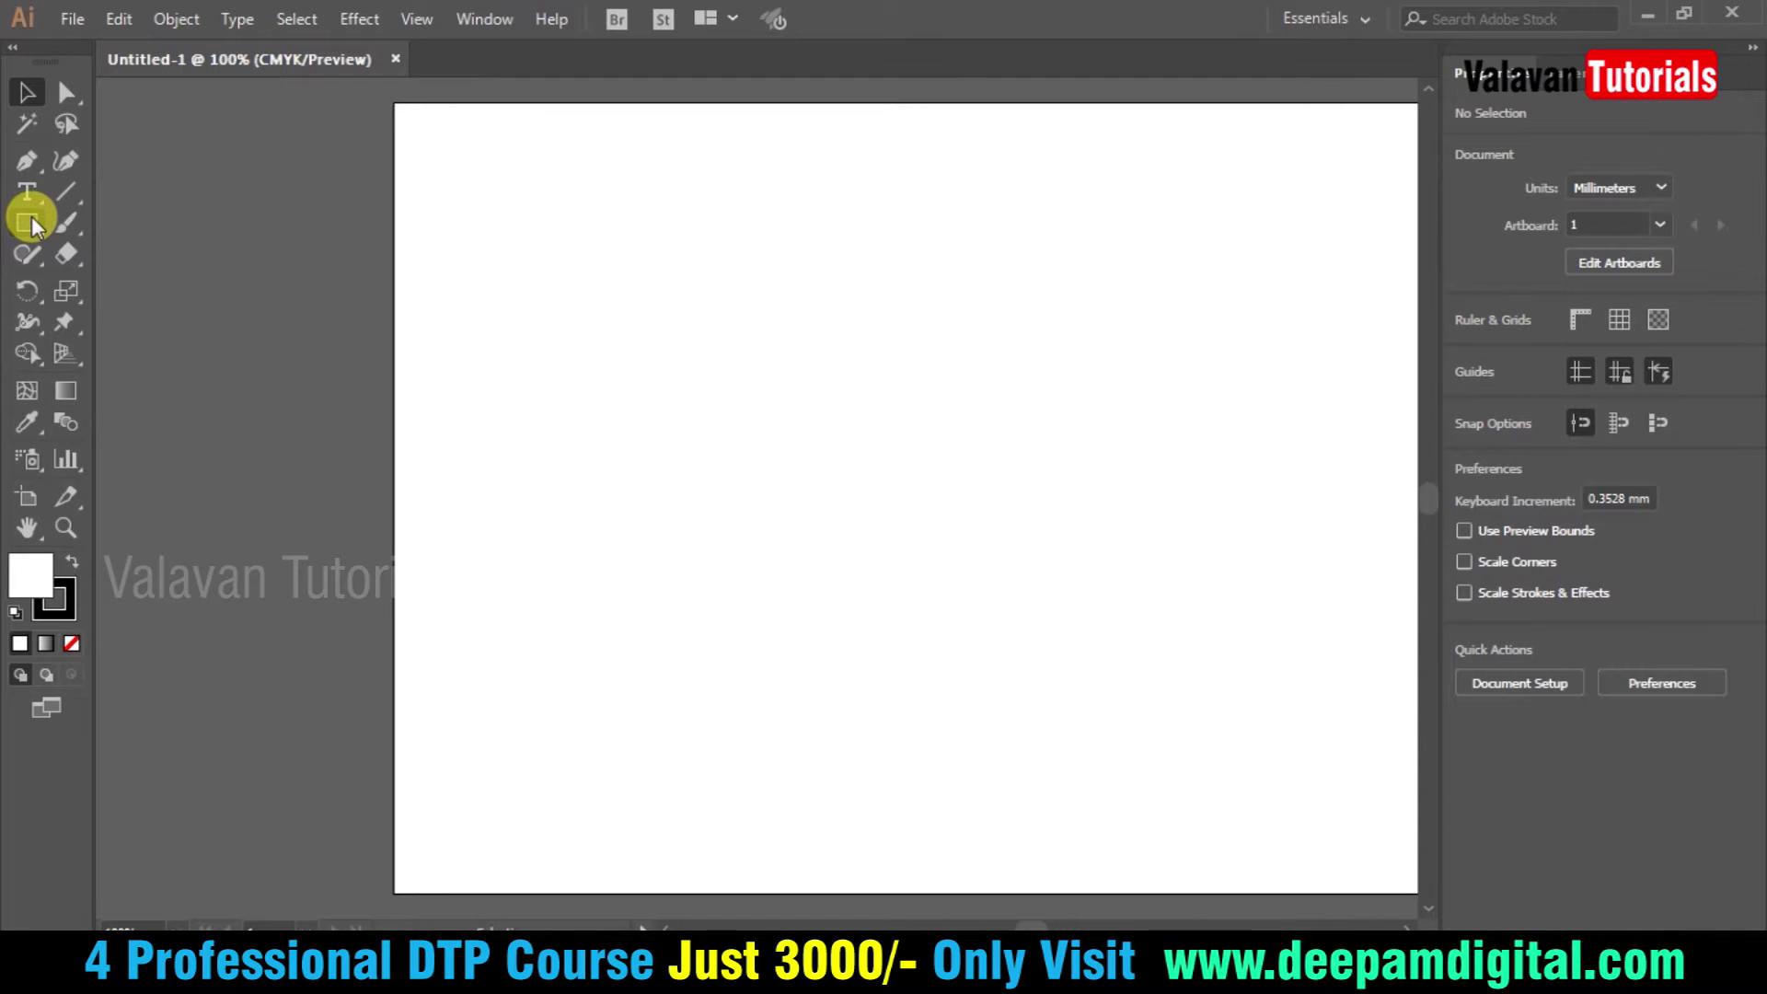
{"action": "left_click_drag", "start_coordinate": [31, 226], "coordinate": [148, 283]}
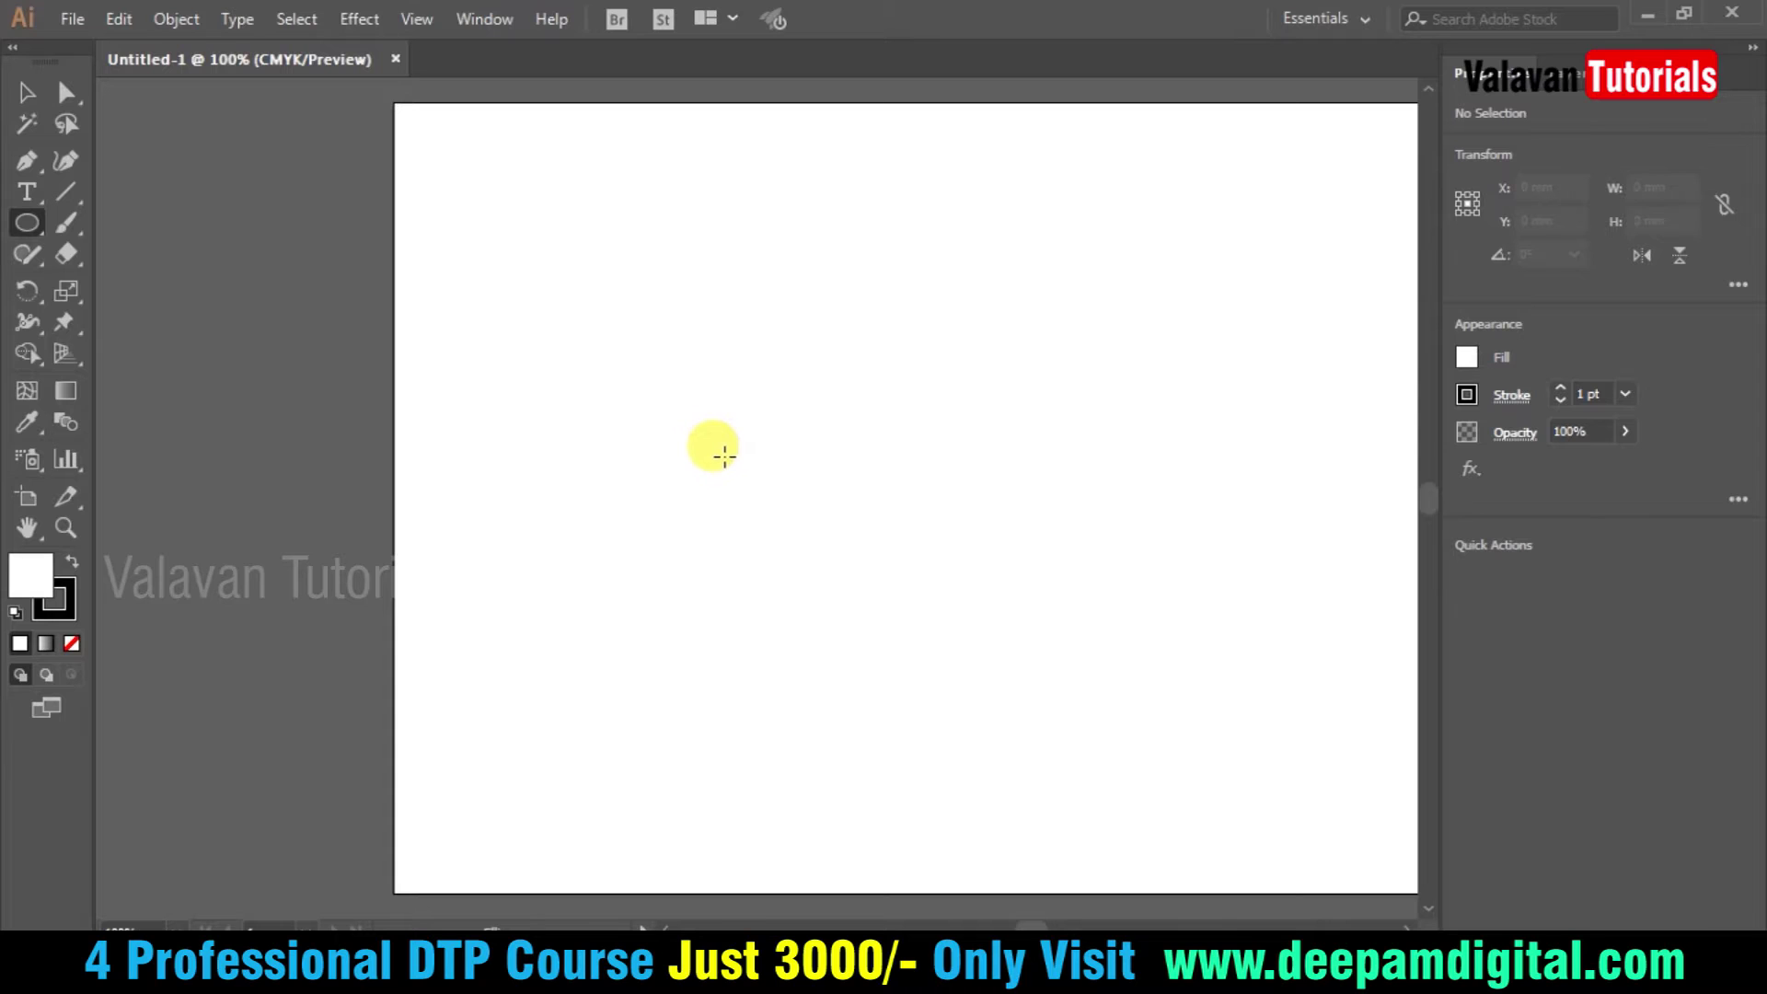
{"action": "left_click_drag", "start_coordinate": [666, 343], "coordinate": [816, 541]}
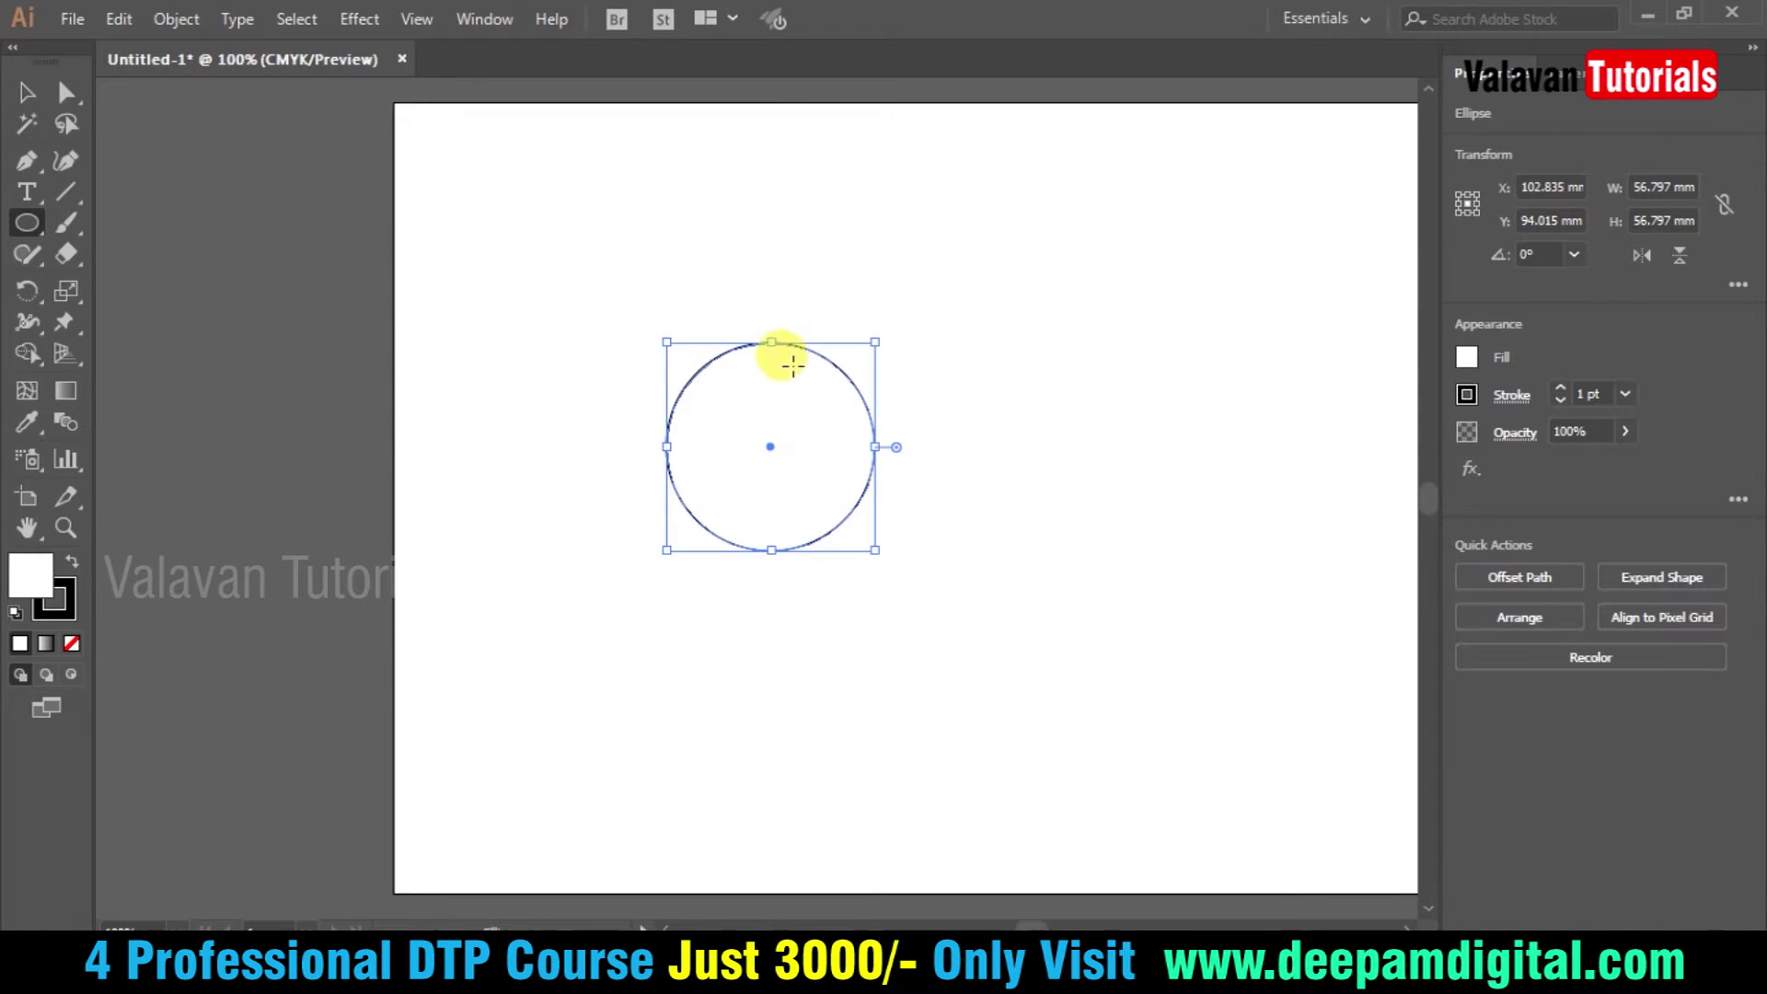
{"action": "key", "text": "v"}
- Place an overlapping copy of the circle to its right and select both circles
{"action": "left_click_drag", "start_coordinate": [798, 357], "coordinate": [937, 223]}
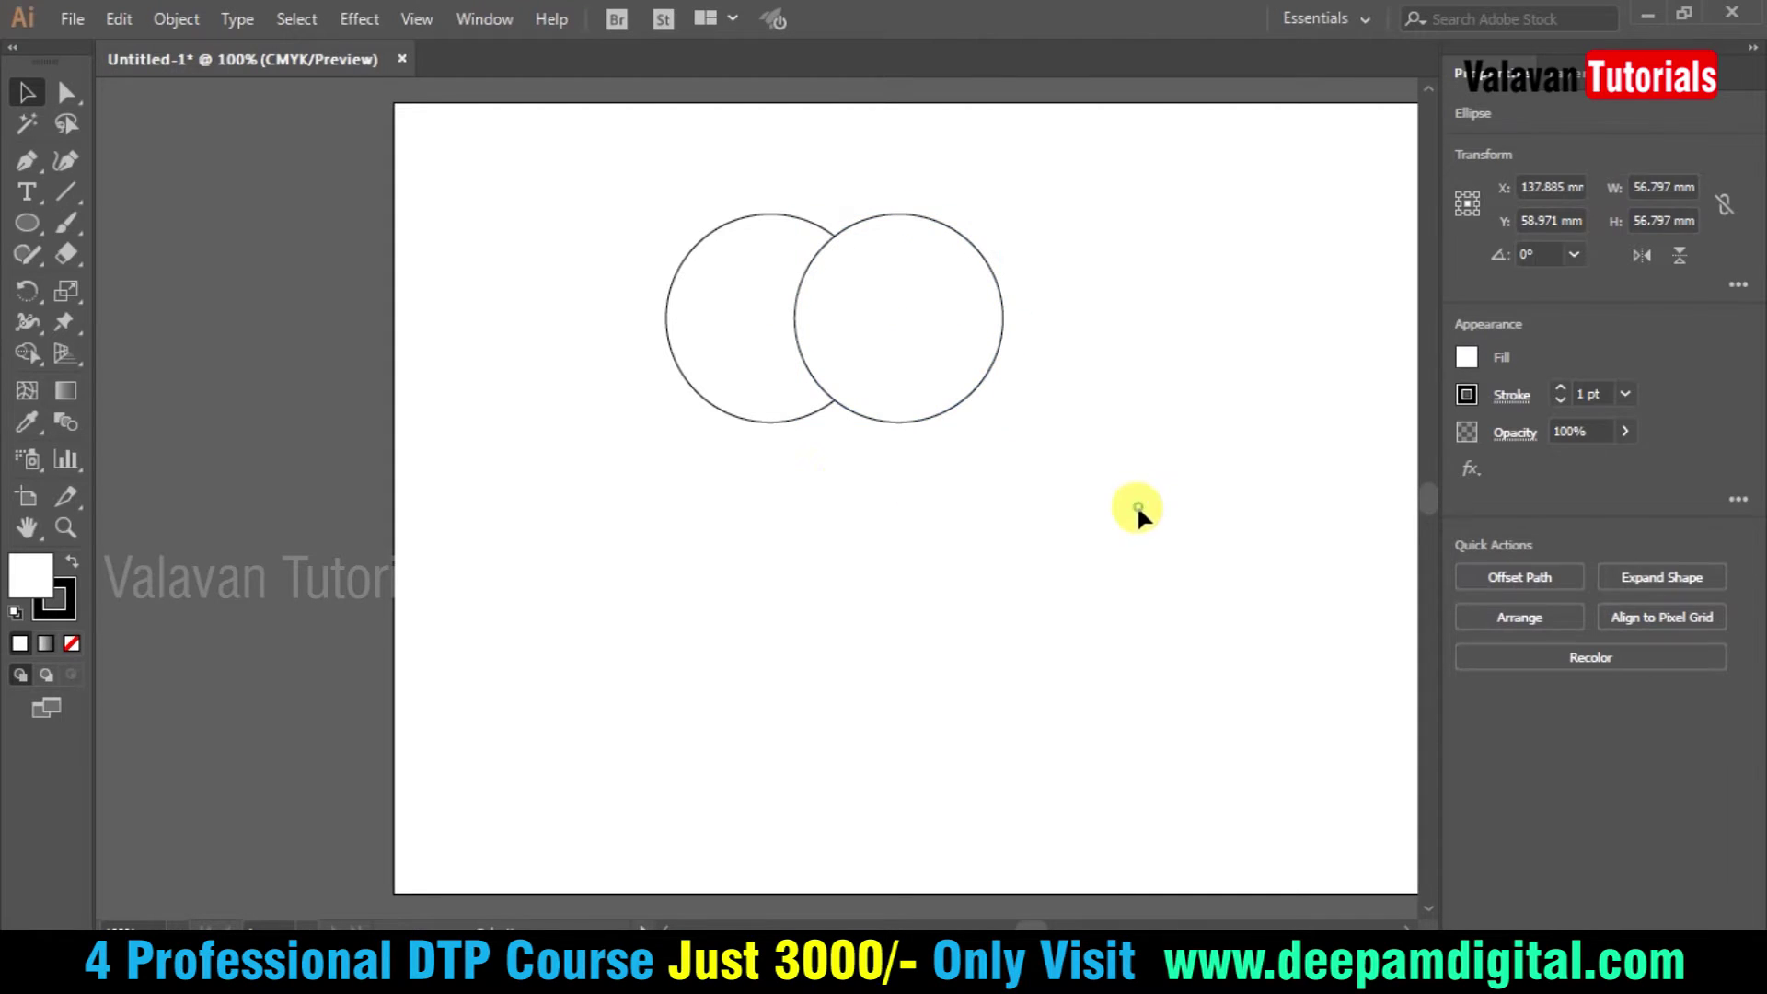
{"action": "left_click", "coordinate": [1136, 505]}
{"action": "left_click", "coordinate": [898, 353]}
{"action": "left_click", "coordinate": [733, 230], "text": "shift"}
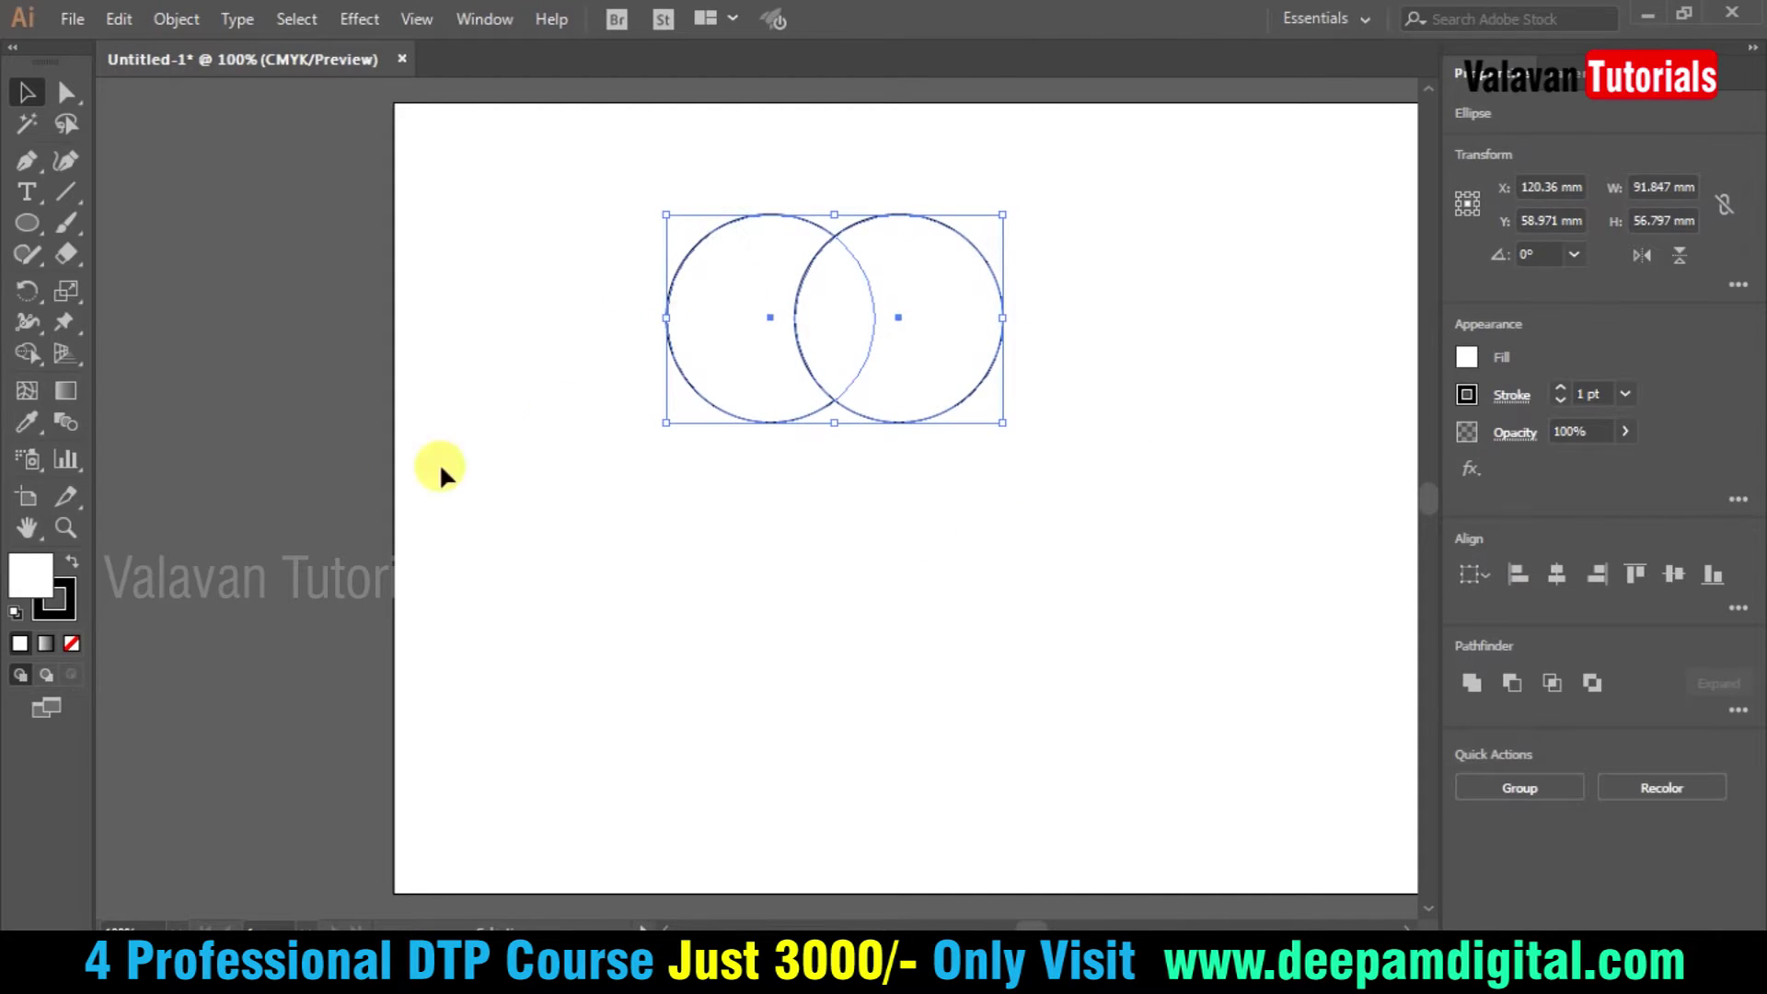
- Set the fill of both circles to None
{"action": "left_click", "coordinate": [1467, 357]}
{"action": "left_click", "coordinate": [1185, 450]}
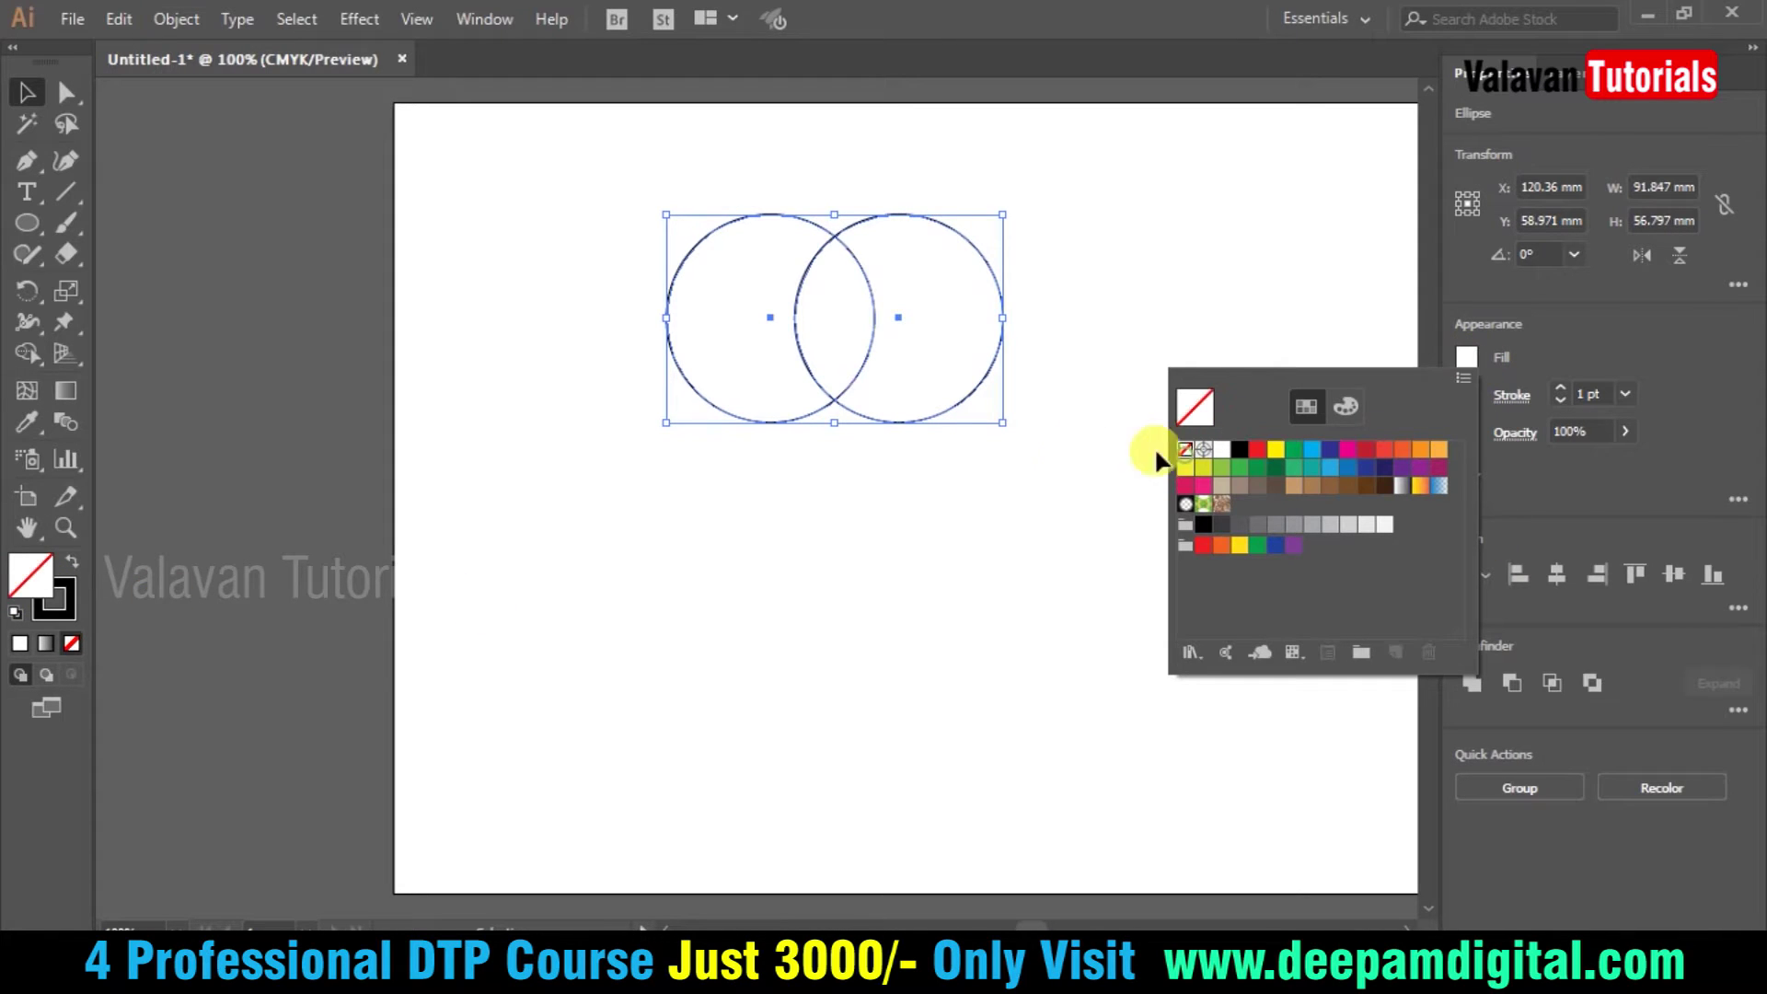
{"action": "left_click", "coordinate": [1001, 477]}
{"action": "left_click", "coordinate": [1006, 493]}
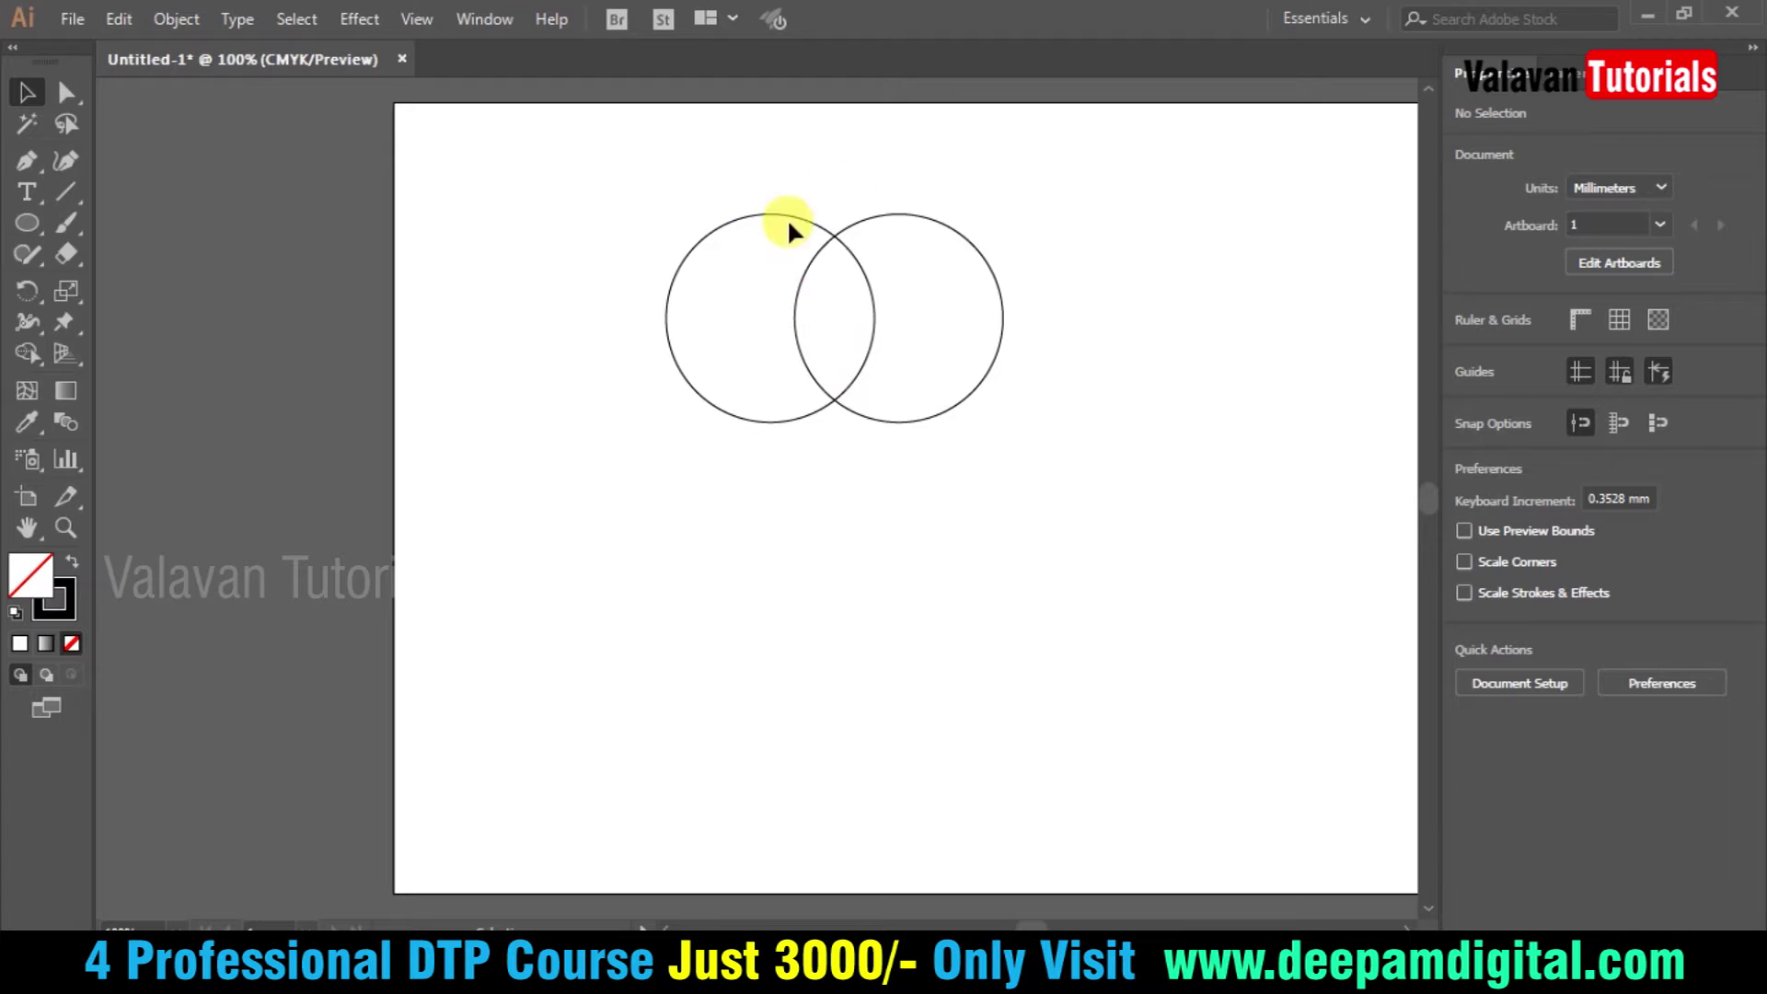
{"action": "left_click_drag", "start_coordinate": [768, 198], "coordinate": [897, 318]}
{"action": "left_click", "coordinate": [801, 185]}
- Copy the left circle down to make a third circle below the pair
{"action": "left_click_drag", "start_coordinate": [787, 218], "coordinate": [848, 297]}
{"action": "left_click", "coordinate": [1055, 538]}
{"action": "left_click_drag", "start_coordinate": [794, 191], "coordinate": [913, 279]}
{"action": "key", "text": "z"}
{"action": "left_click_drag", "start_coordinate": [1134, 593], "coordinate": [538, 141]}
{"action": "key", "text": "v"}
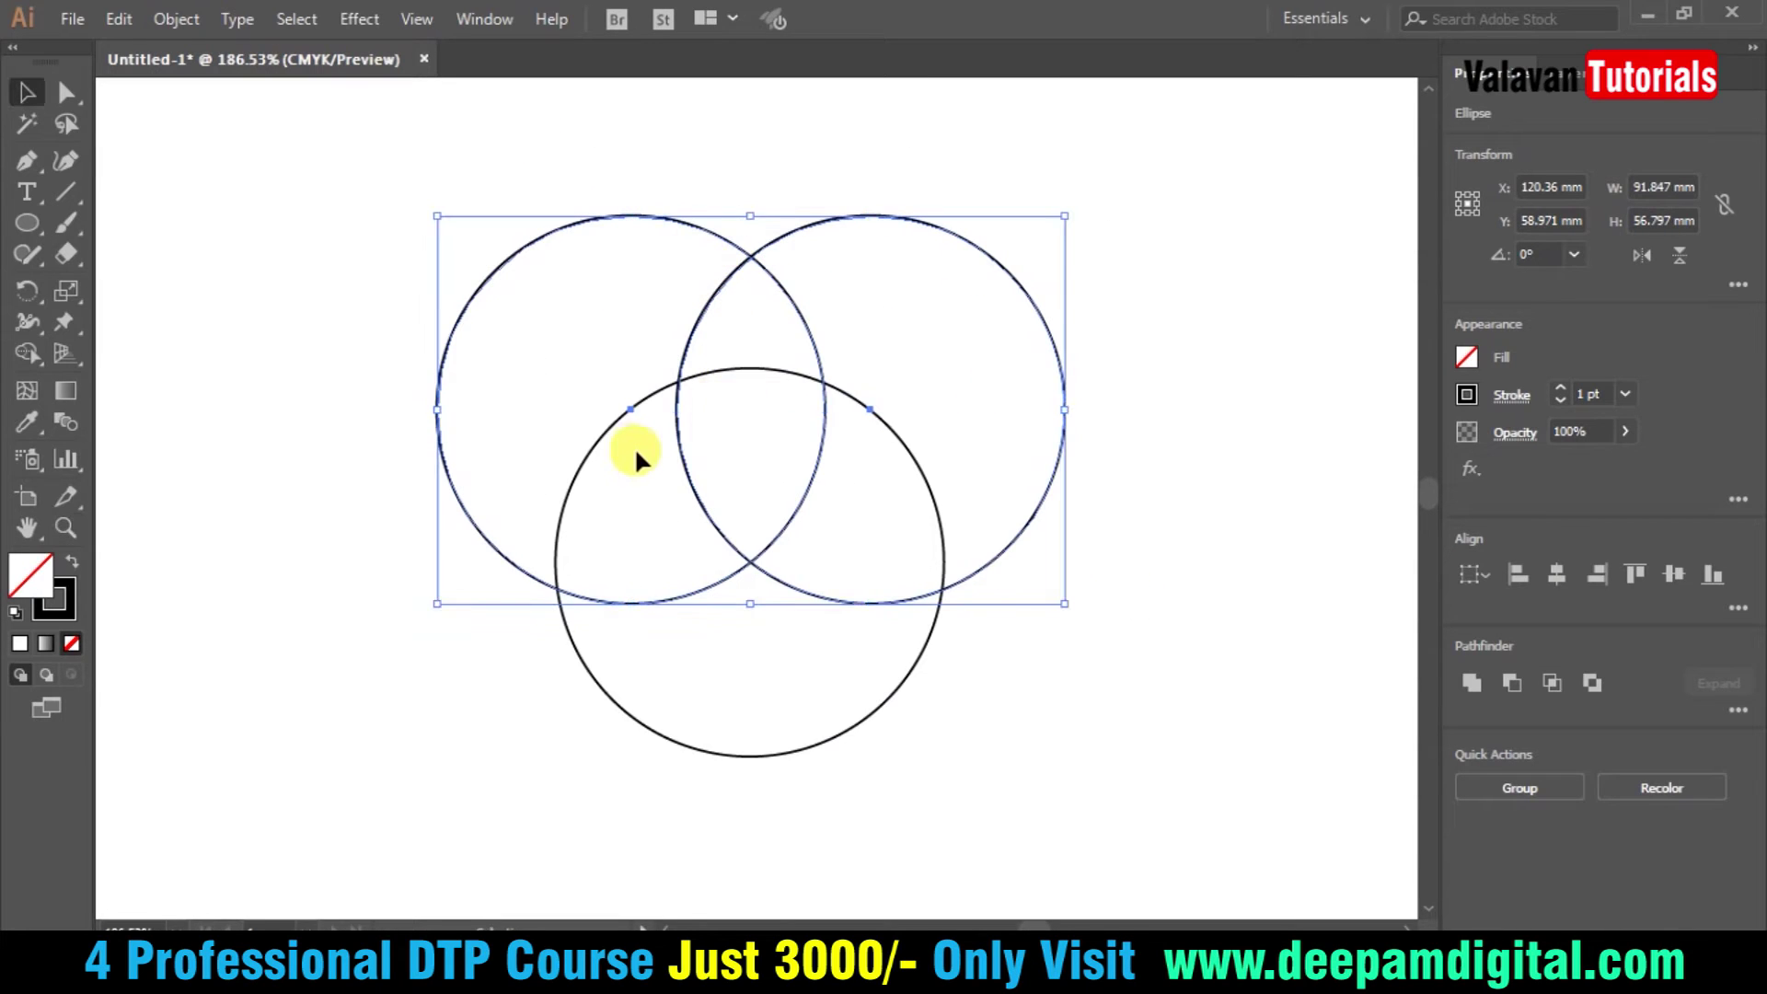
{"action": "left_click", "coordinate": [1002, 885]}
{"action": "left_click_drag", "start_coordinate": [871, 714], "coordinate": [833, 856]}
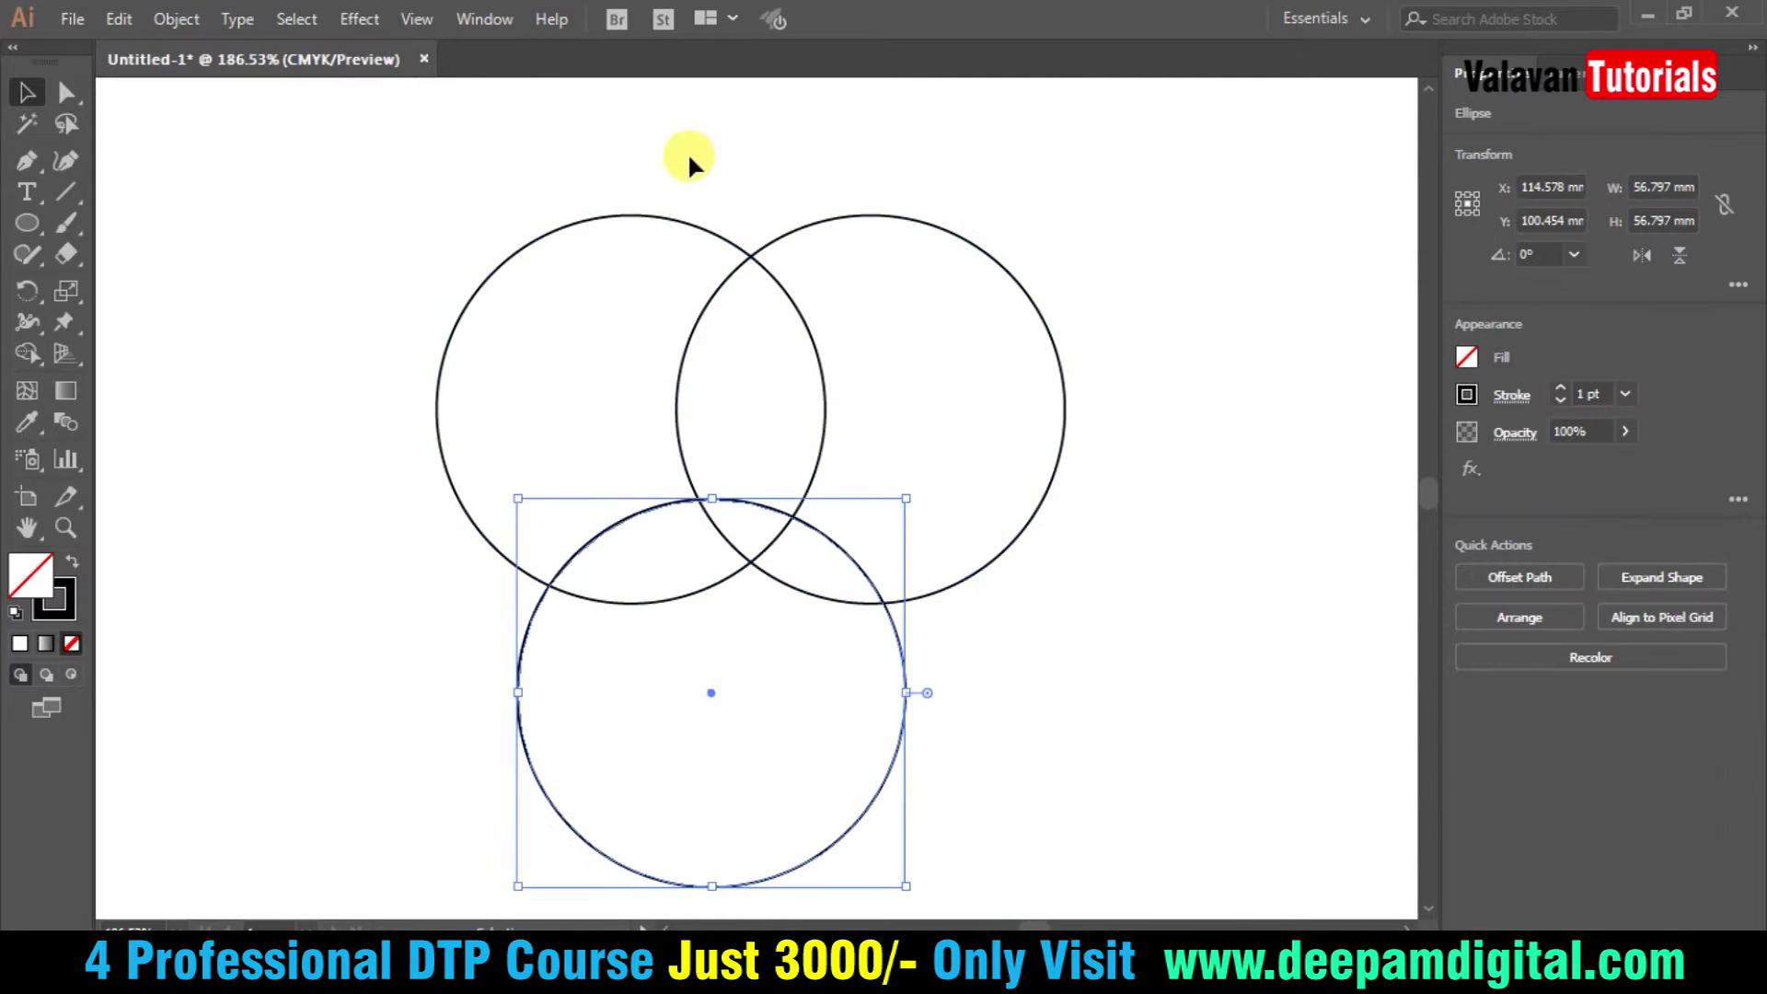
{"action": "left_click_drag", "start_coordinate": [686, 166], "coordinate": [809, 356]}
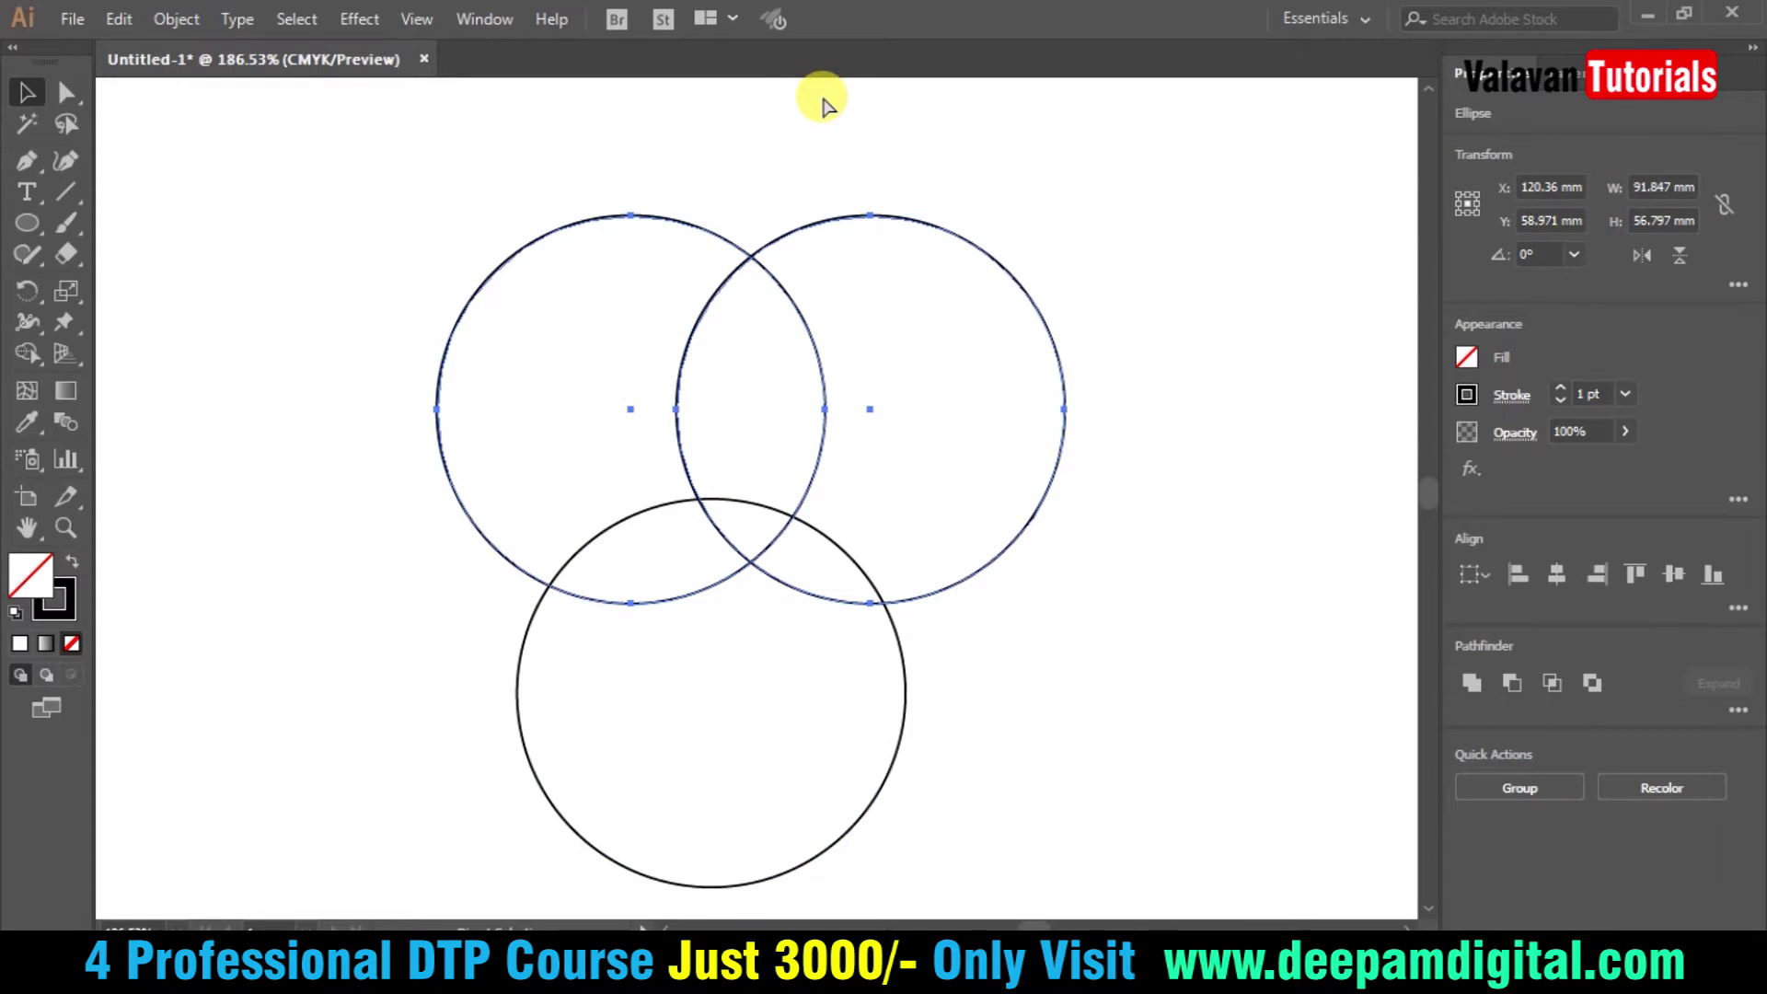
- Add a horizontal guide through the top circles' centres and rest the bottom circle's top on it
{"action": "key", "text": "ctrl+r"}
{"action": "left_click_drag", "start_coordinate": [829, 88], "coordinate": [804, 401]}
{"action": "left_click_drag", "start_coordinate": [899, 644], "coordinate": [929, 552]}
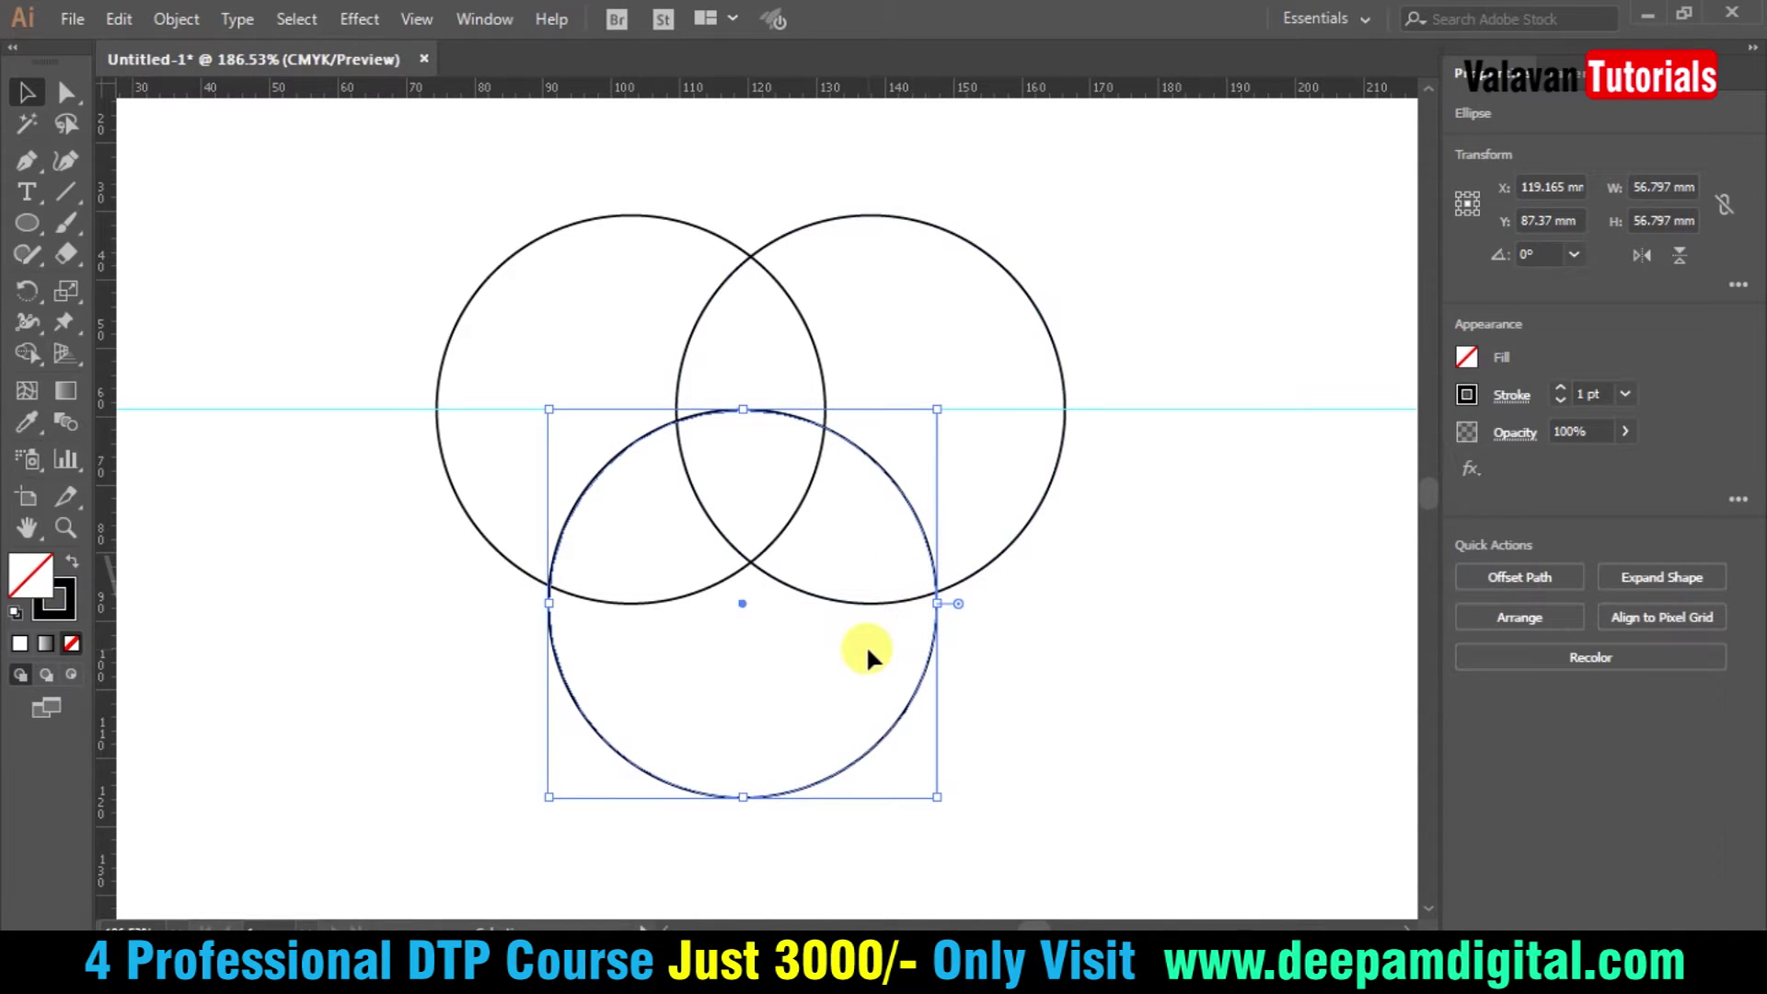
{"action": "mouse_move", "coordinate": [935, 649]}
{"action": "left_mouse_down"}
{"action": "mouse_move", "coordinate": [940, 623]}
{"action": "mouse_move", "coordinate": [936, 641]}
{"action": "left_mouse_up"}
- Horizontally centre all three circles on each other
{"action": "left_click", "coordinate": [1045, 631]}
{"action": "left_click_drag", "start_coordinate": [525, 180], "coordinate": [989, 322]}
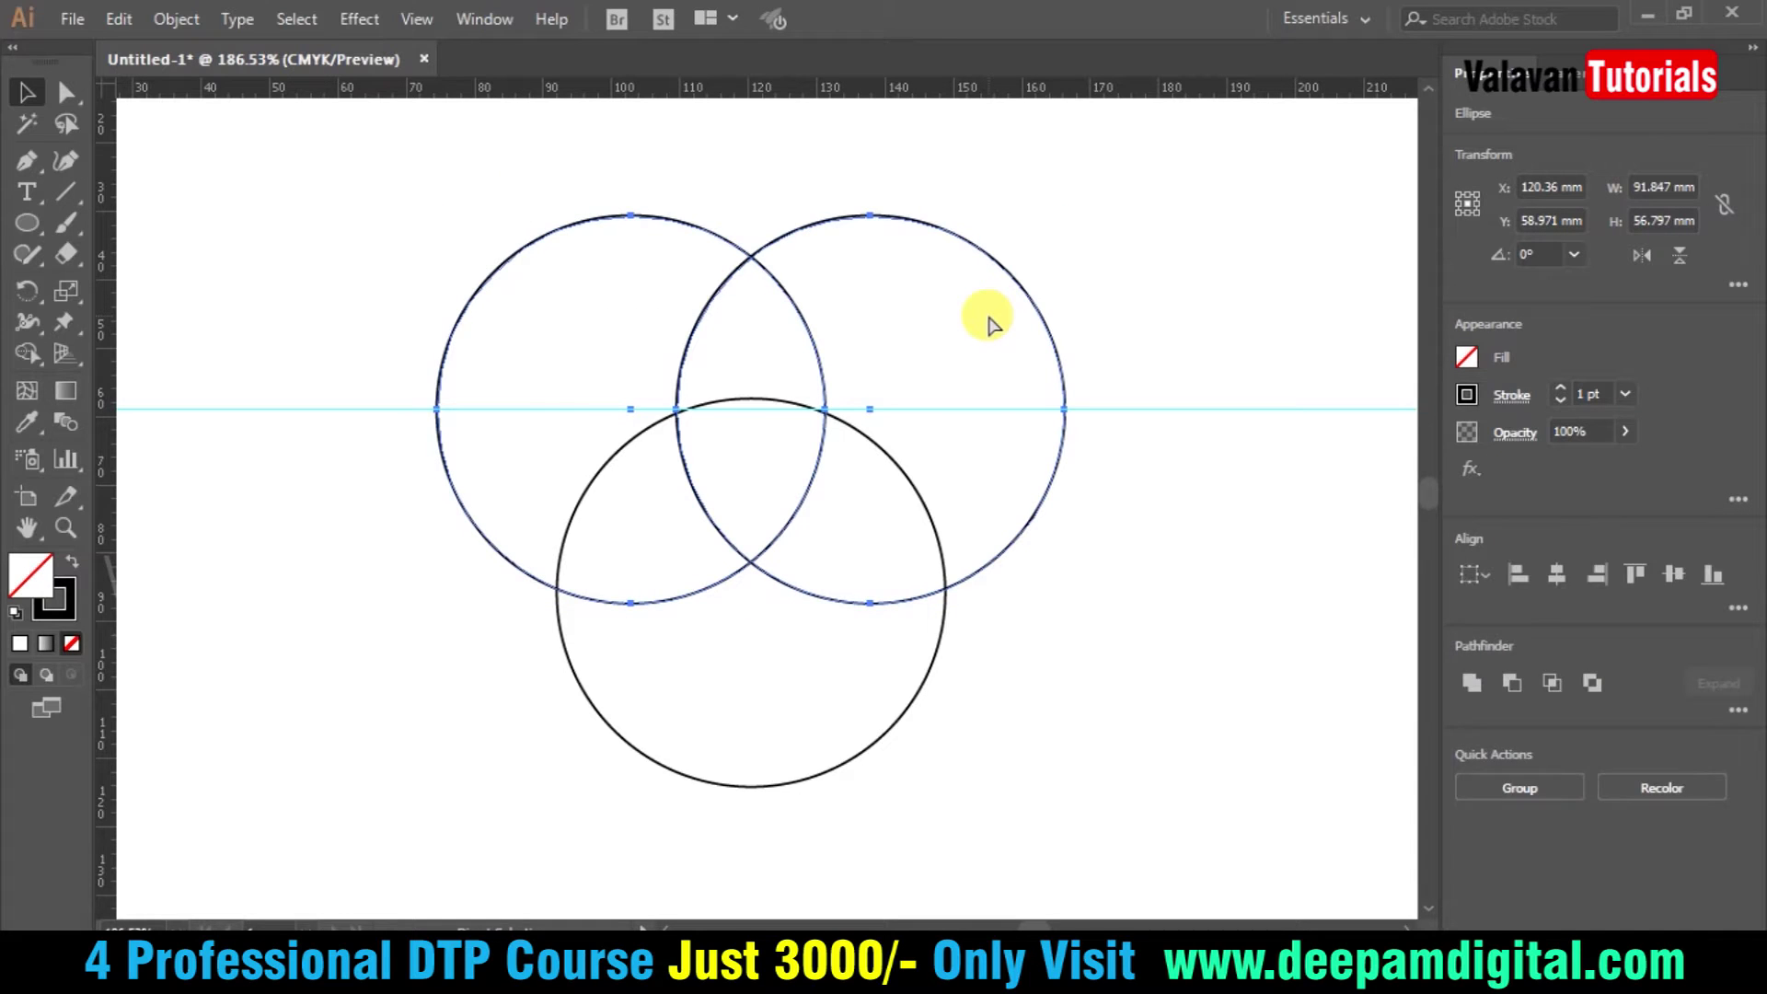
{"action": "left_click_drag", "start_coordinate": [1077, 761], "coordinate": [543, 385]}
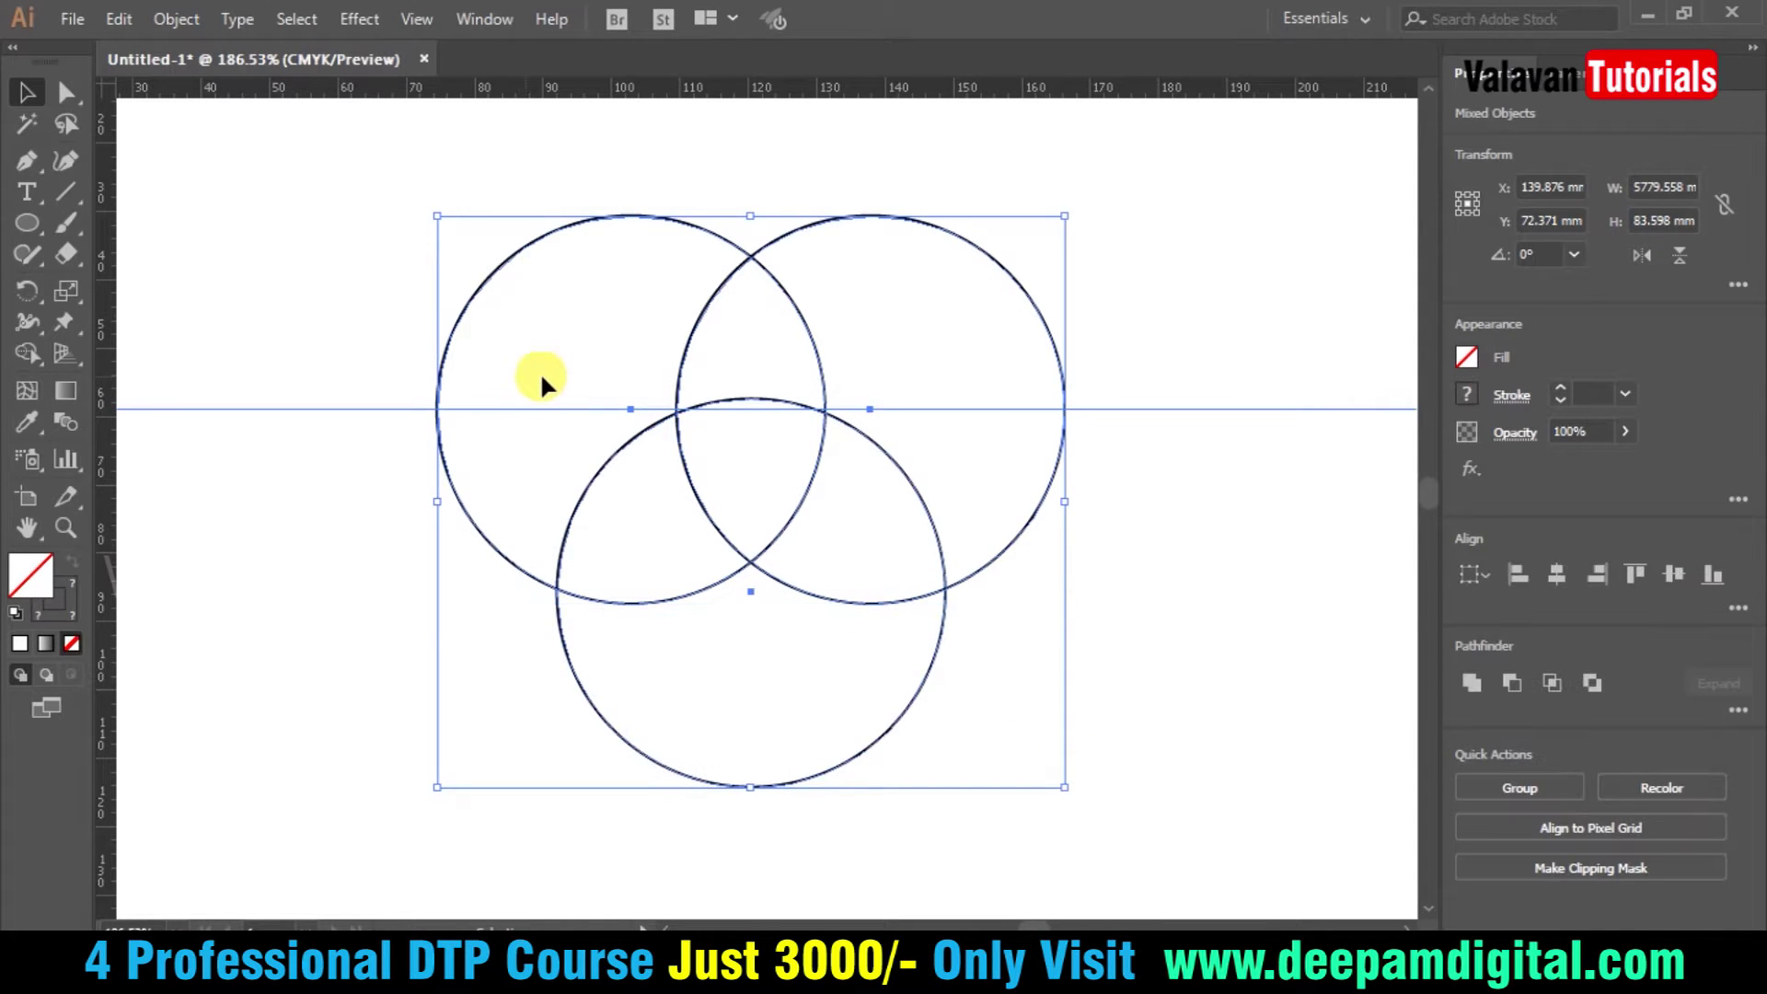
{"action": "left_click", "coordinate": [1556, 576]}
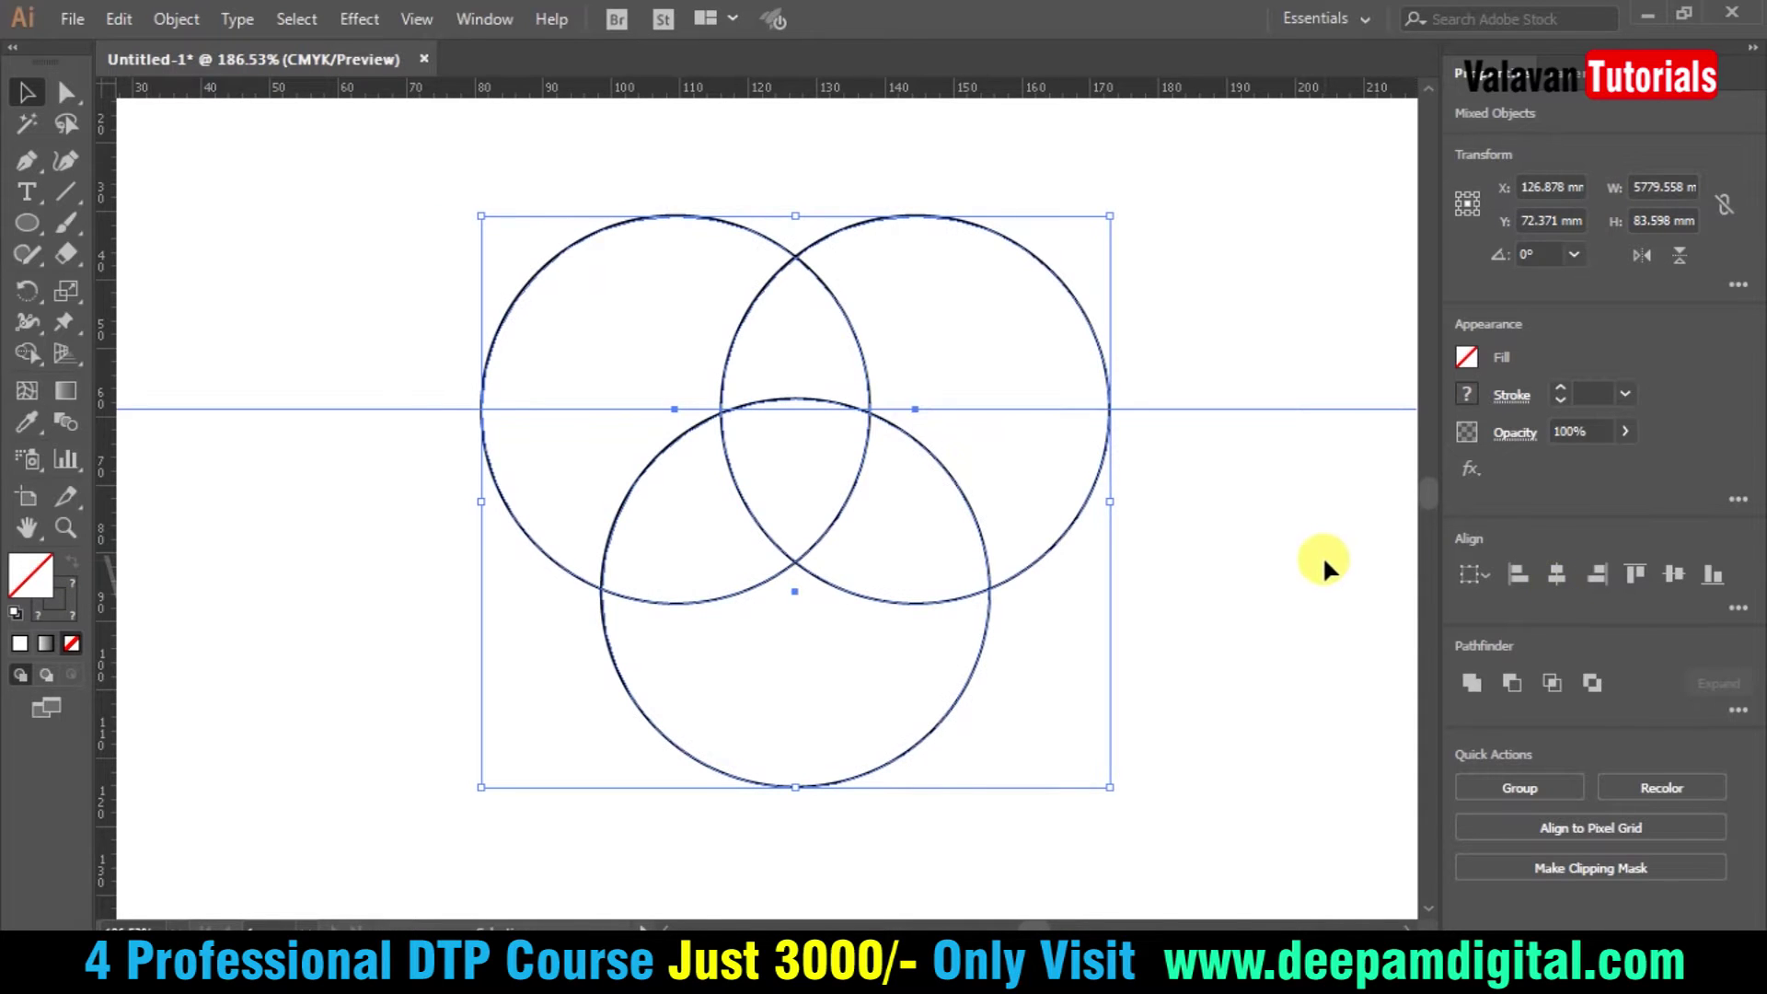
{"action": "left_click", "coordinate": [1325, 587]}
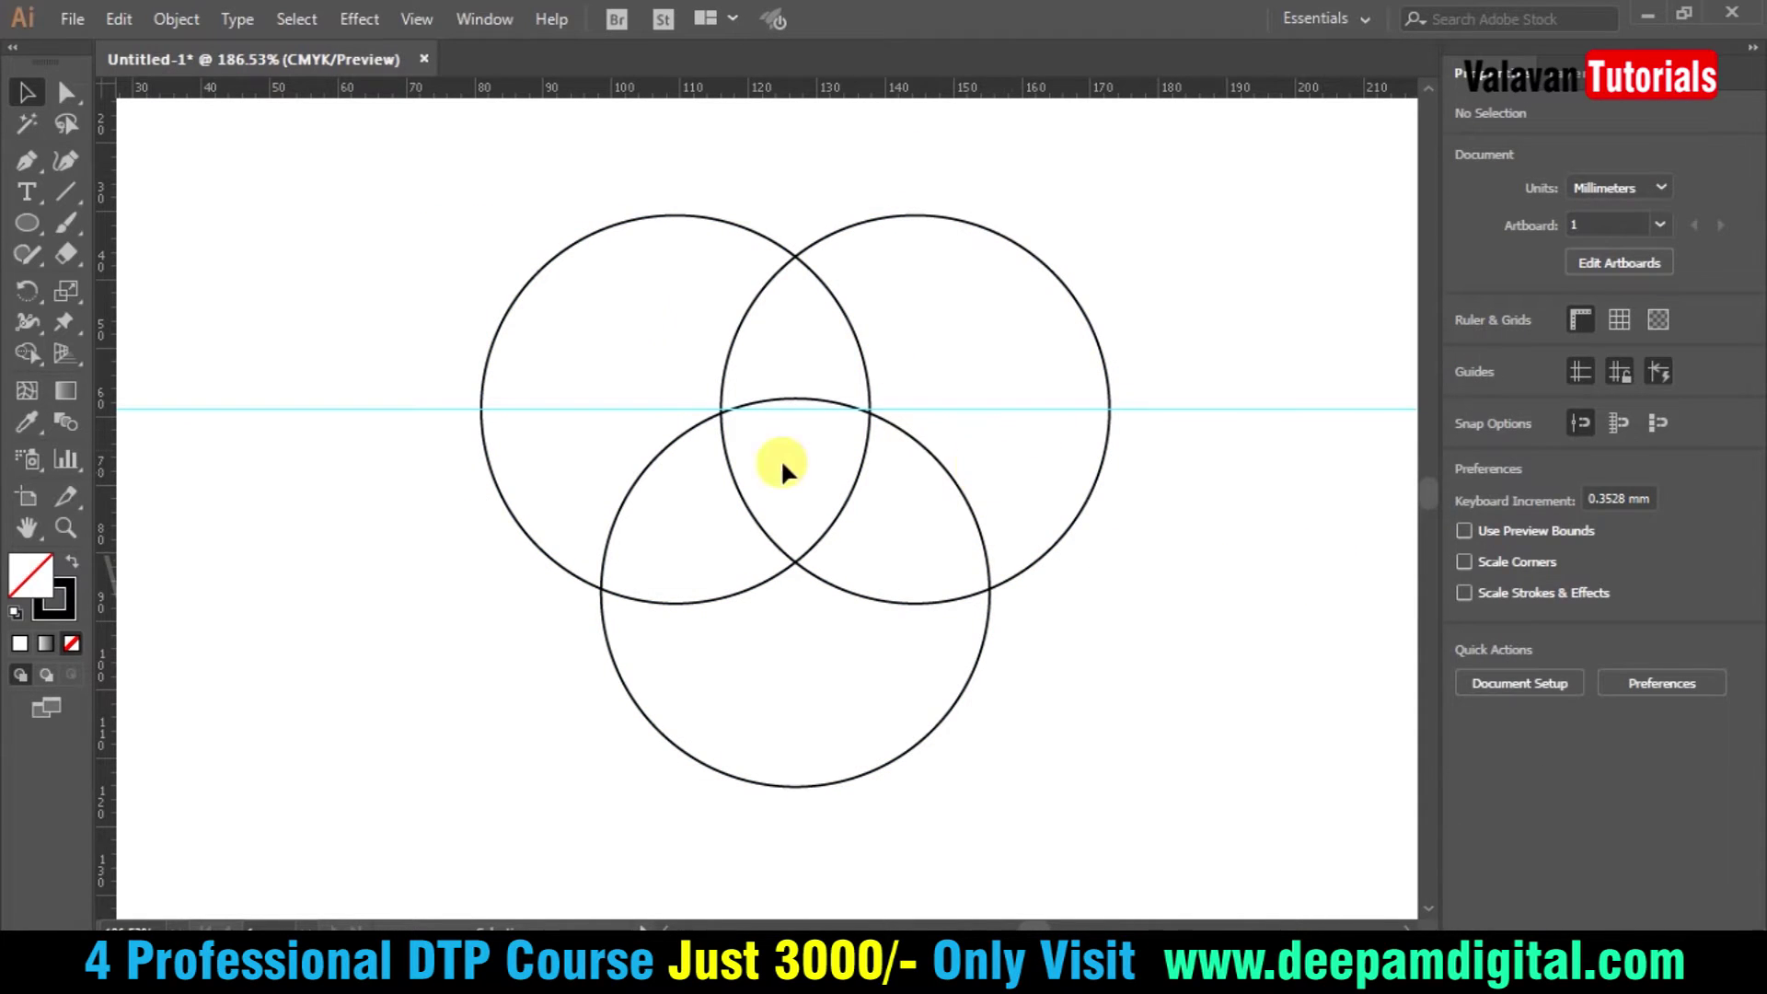
- Draw a 43.88 mm circle outward from the centre, overlapping the three circles
{"action": "left_click_drag", "start_coordinate": [1089, 726], "coordinate": [410, 284]}
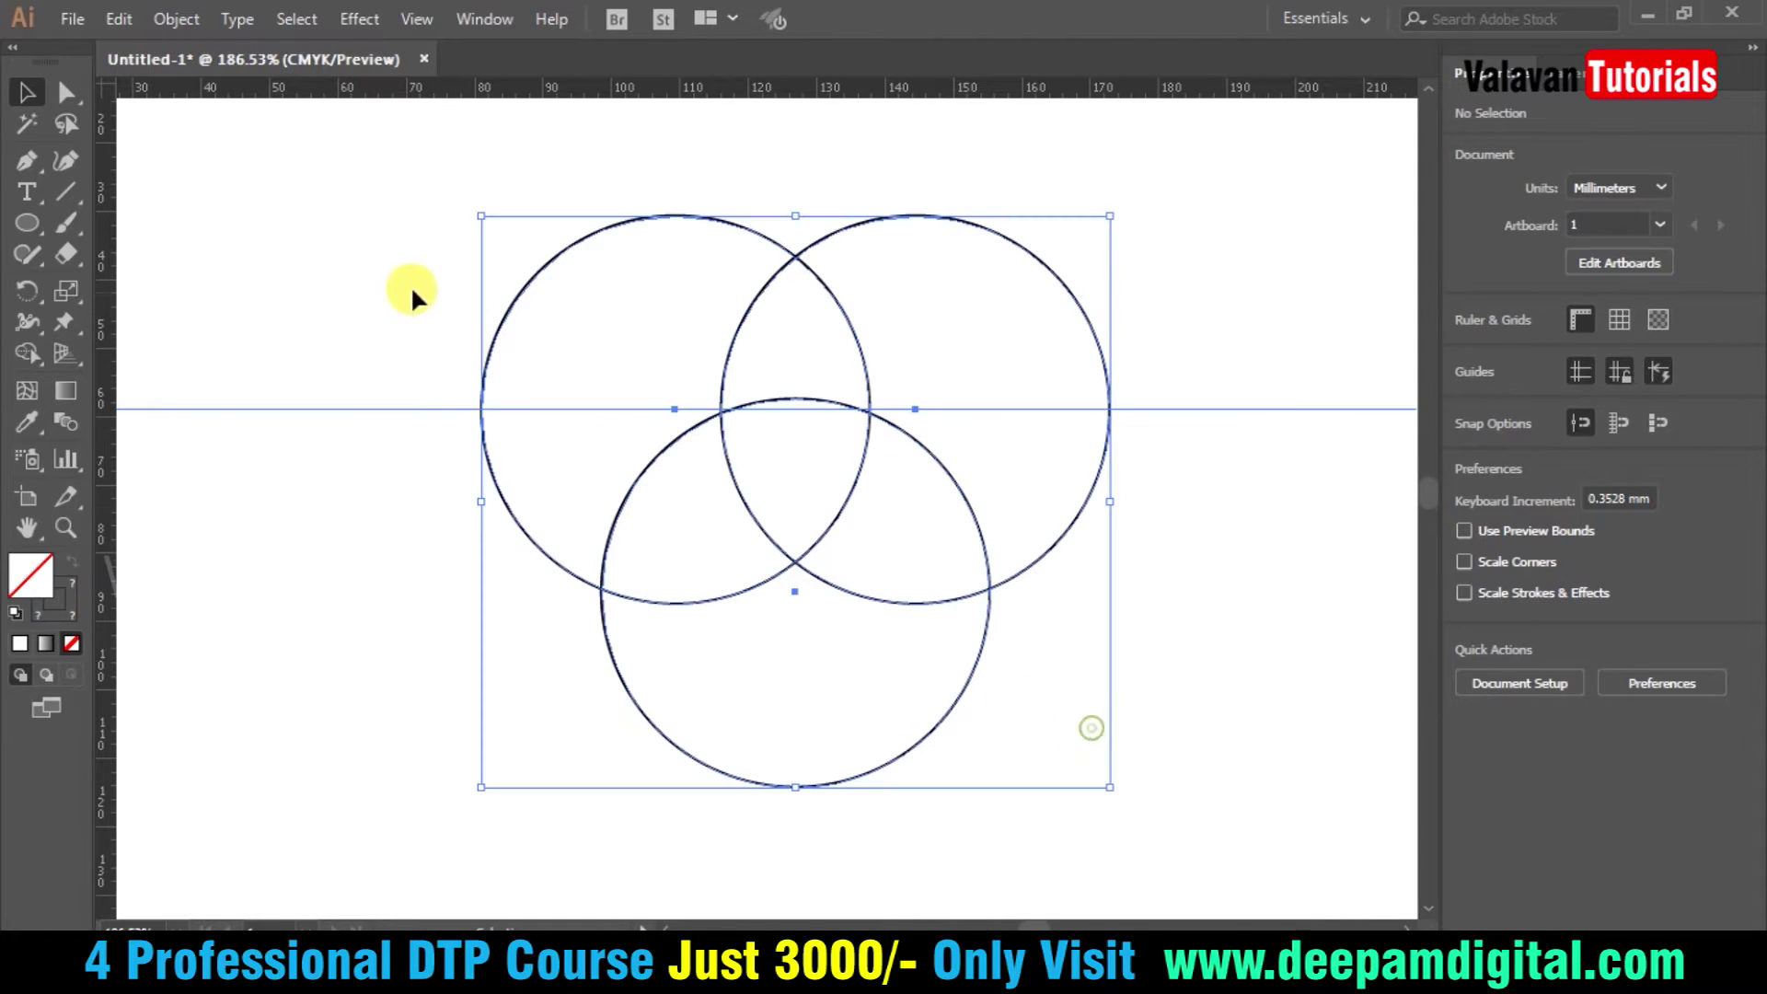
{"action": "left_click", "coordinate": [757, 493]}
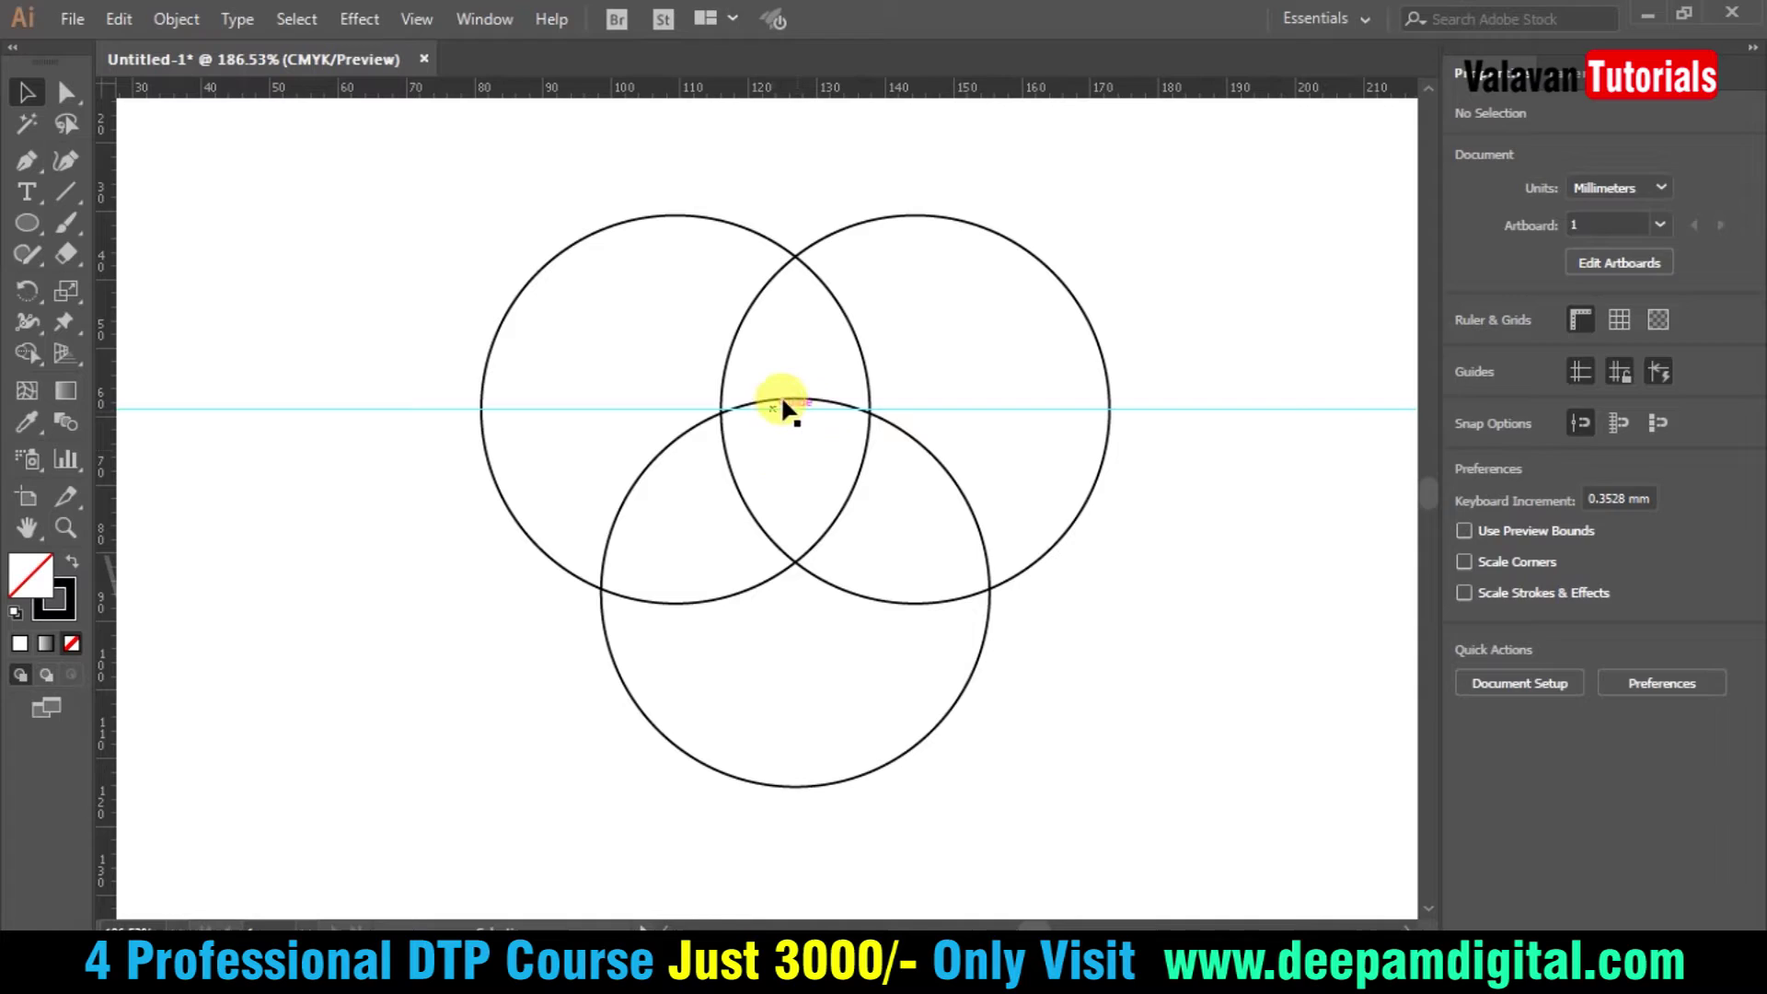
{"action": "left_click", "coordinate": [782, 407]}
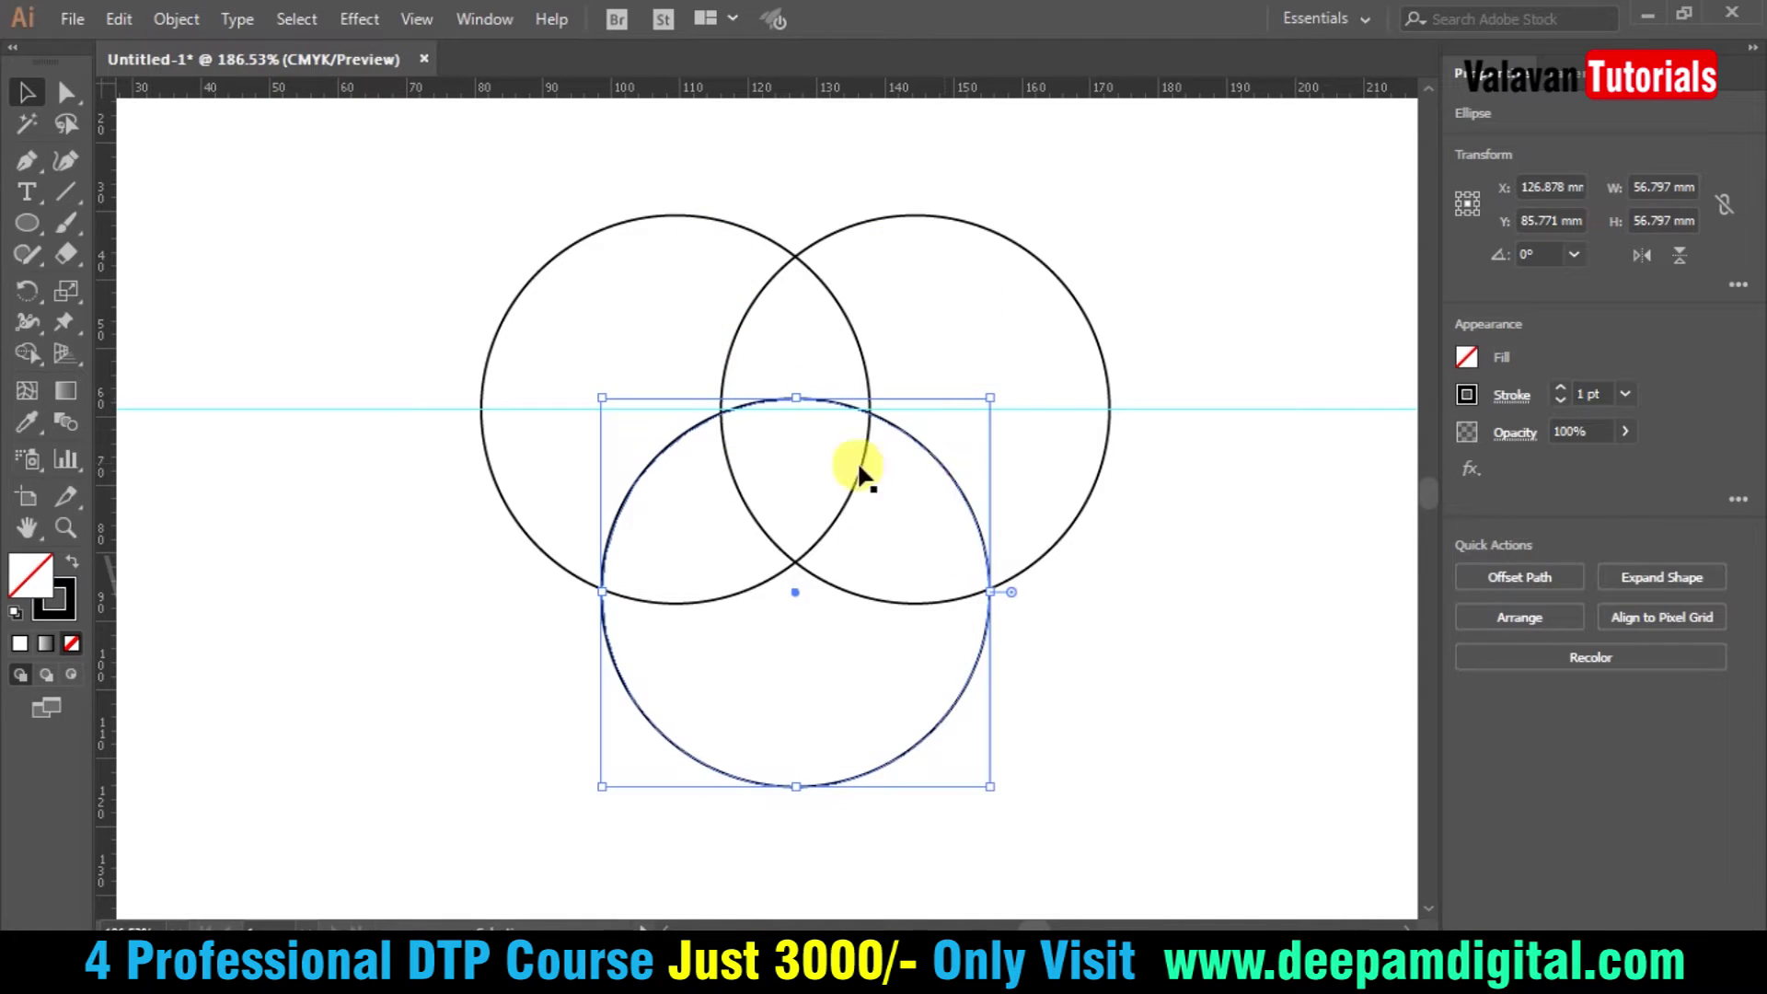
{"action": "key", "text": "ctrl+a"}
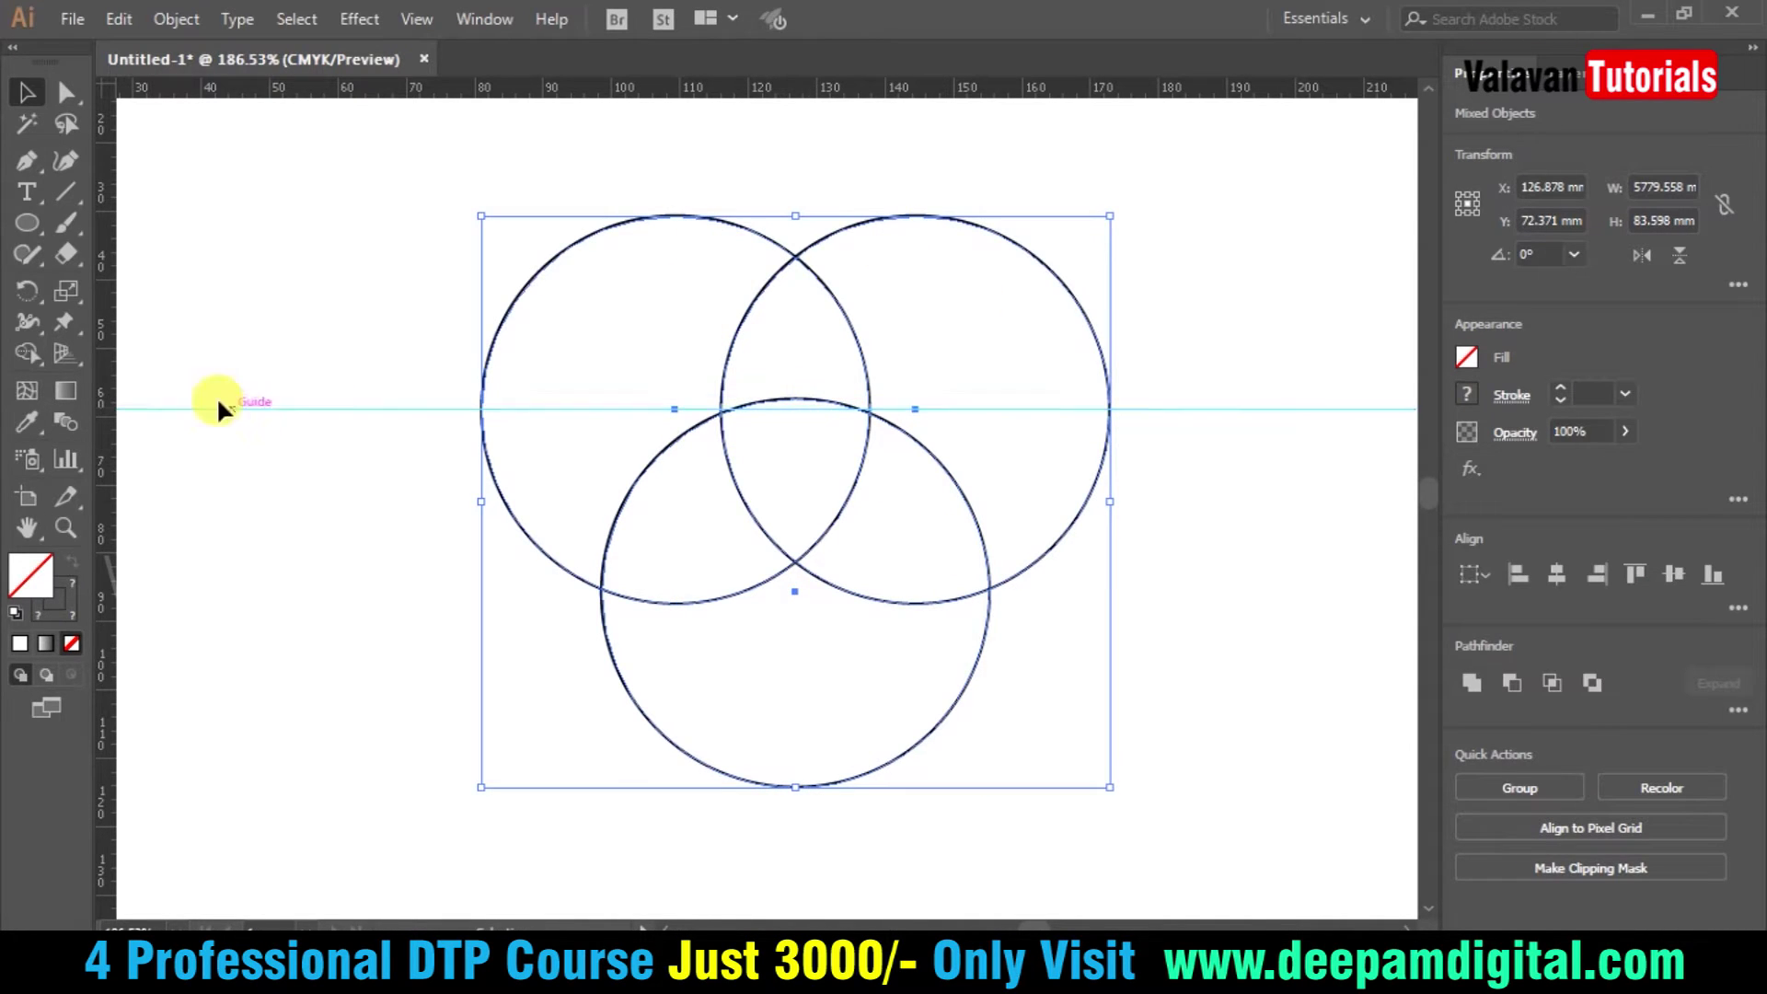
{"action": "left_click", "coordinate": [27, 222]}
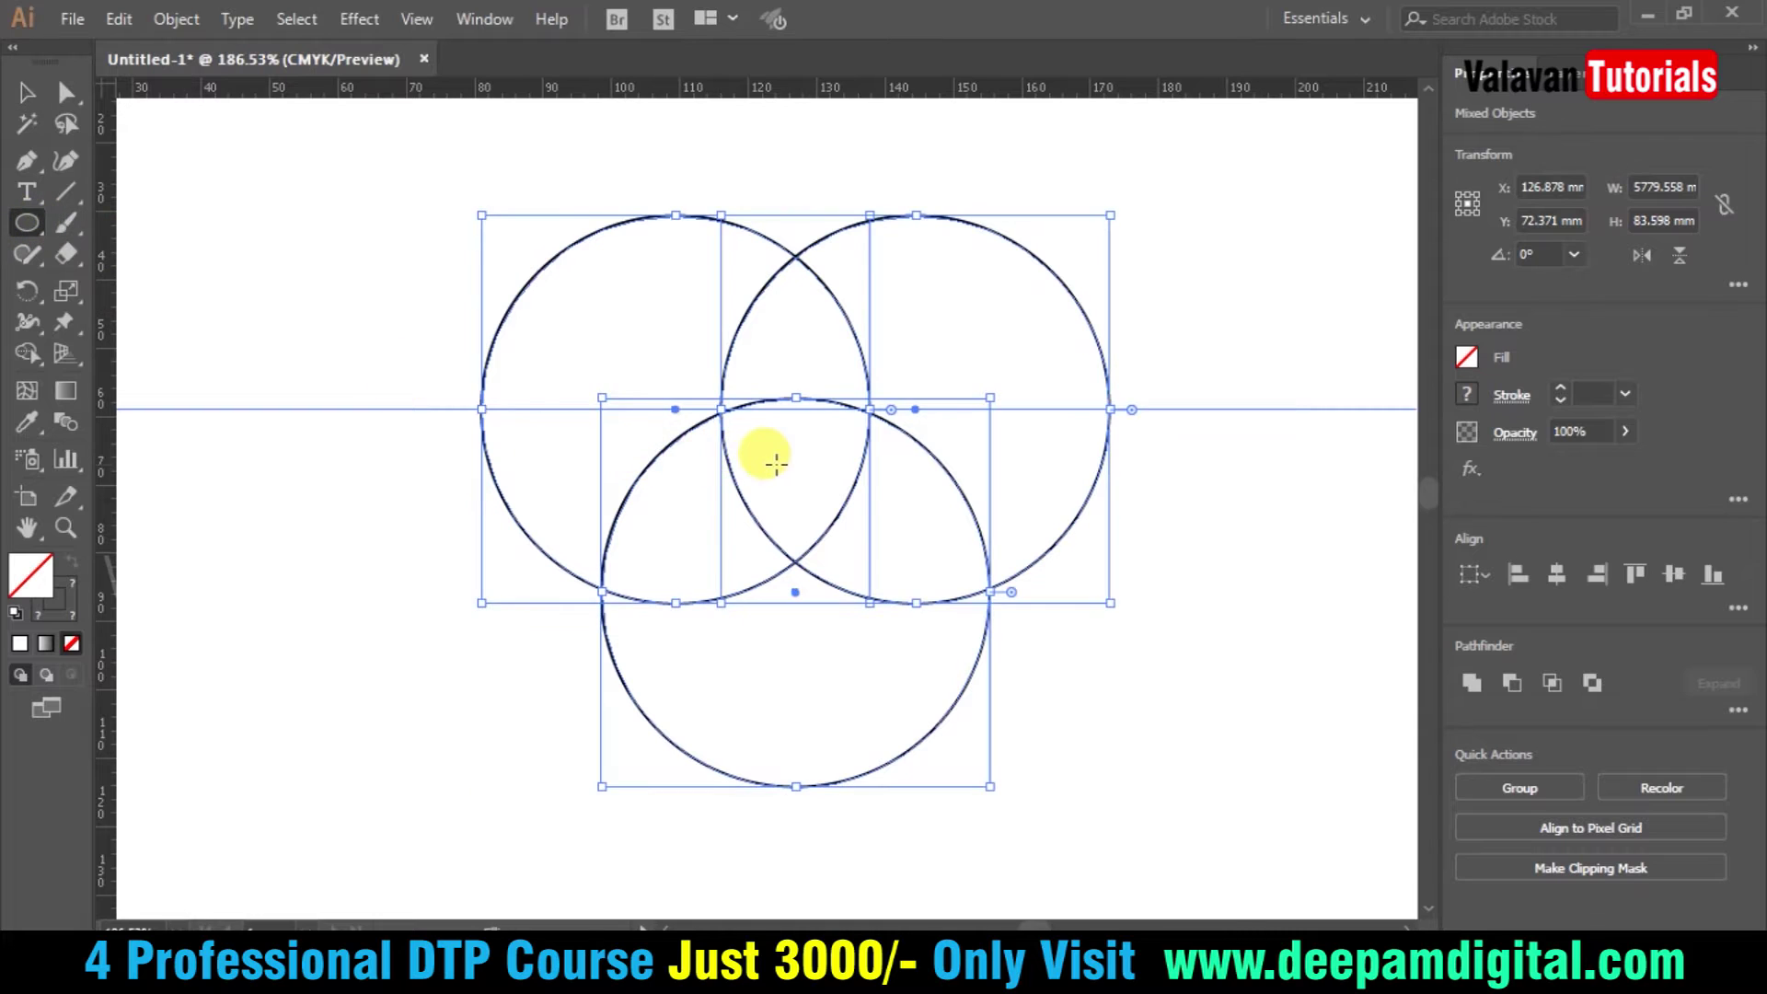
{"action": "left_click_drag", "start_coordinate": [789, 454], "coordinate": [927, 305]}
{"action": "key", "text": "v"}
- Delete the horizontal guide
{"action": "left_click", "coordinate": [1184, 620]}
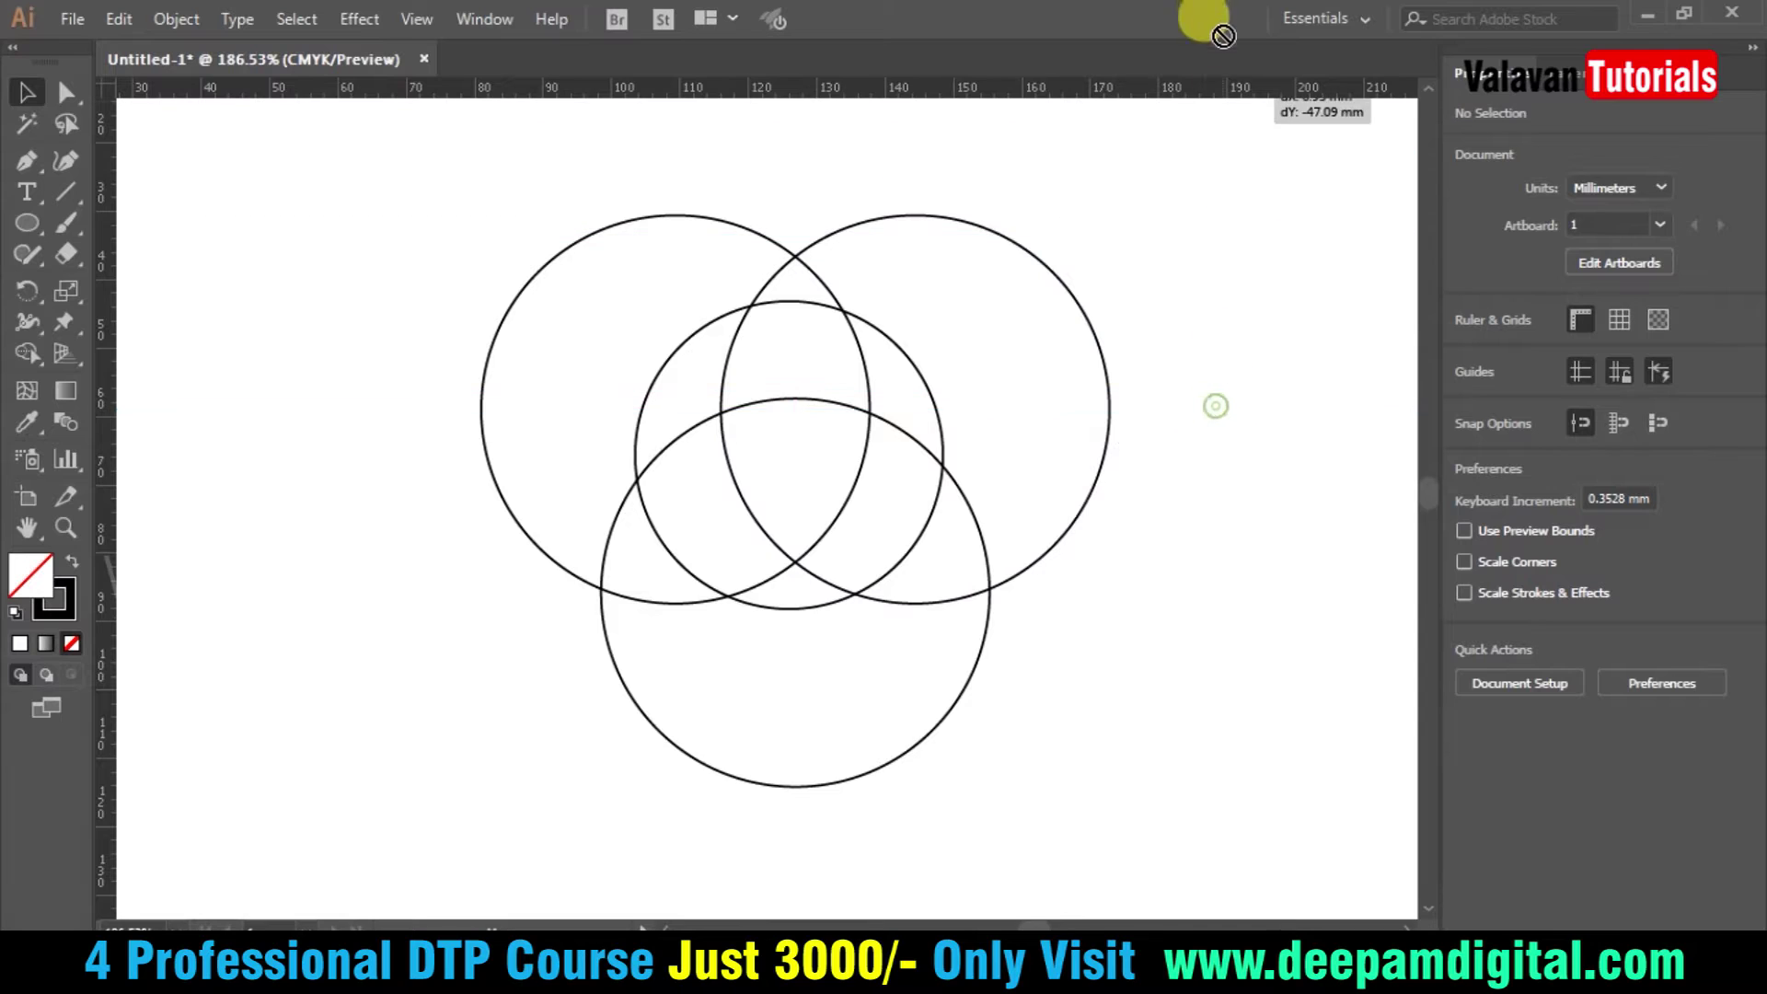
{"action": "left_click", "coordinate": [1215, 409]}
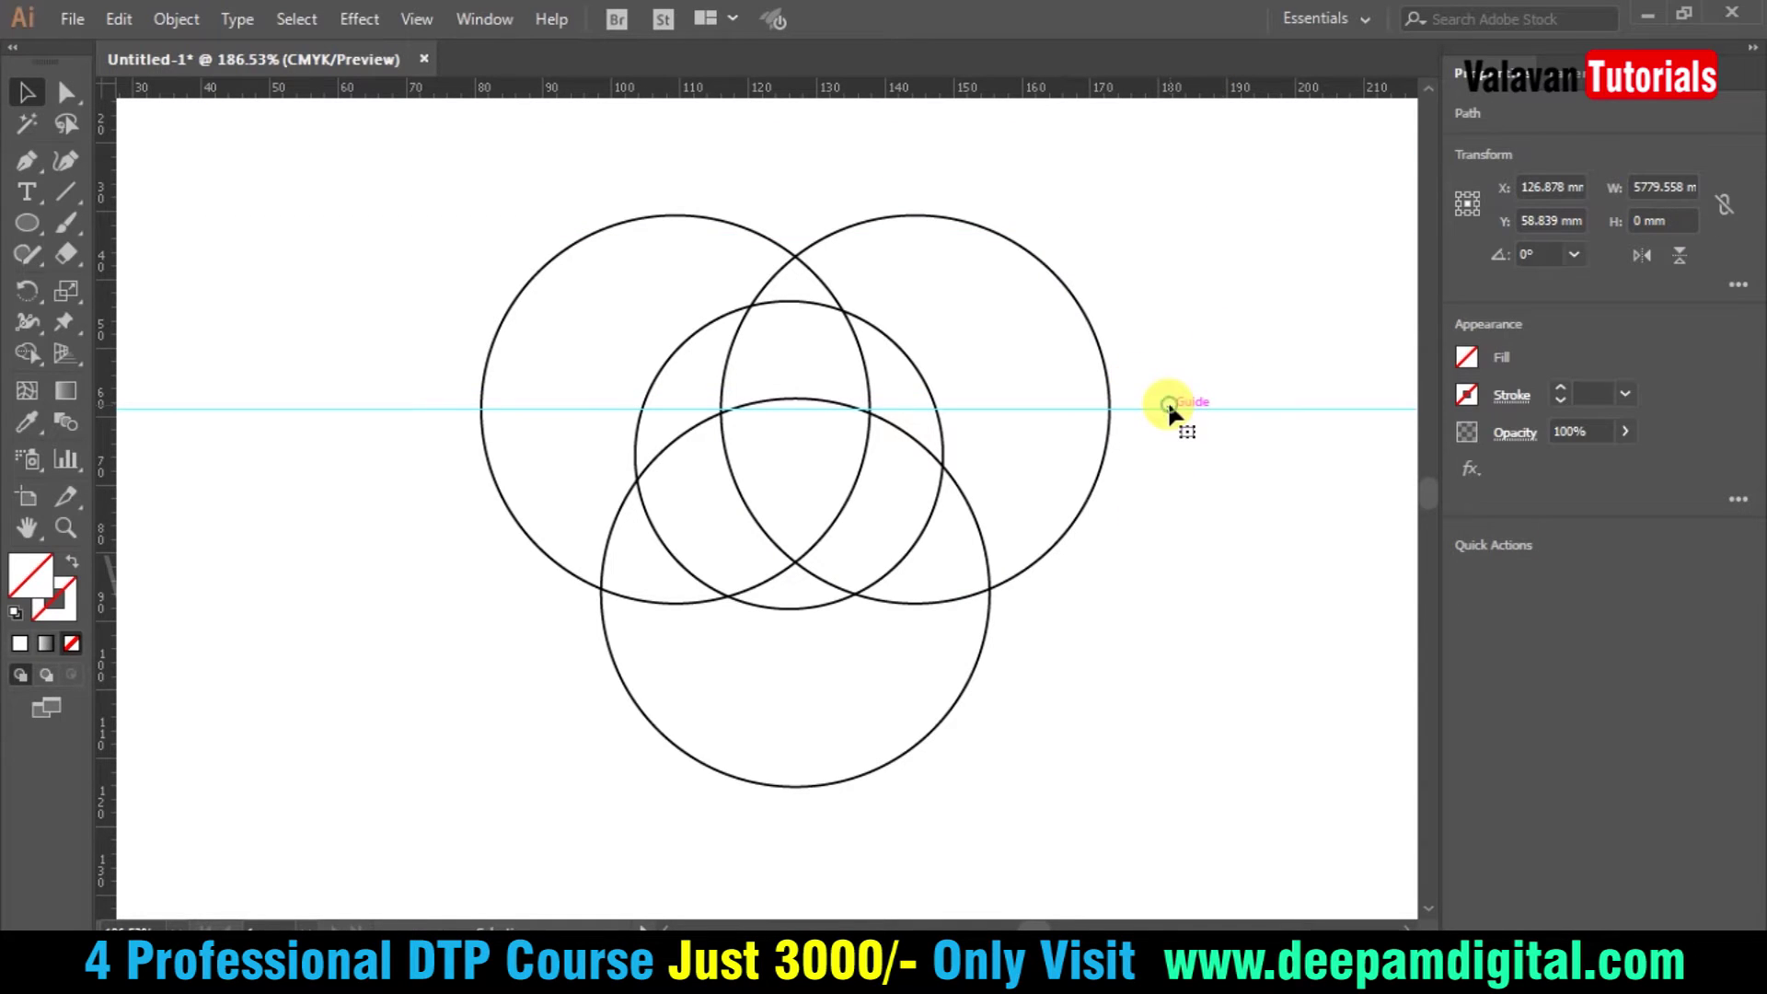
{"action": "key", "text": "Delete"}
{"action": "scroll", "coordinate": [1182, 479], "scroll_direction": "down", "scroll_amount": 1}
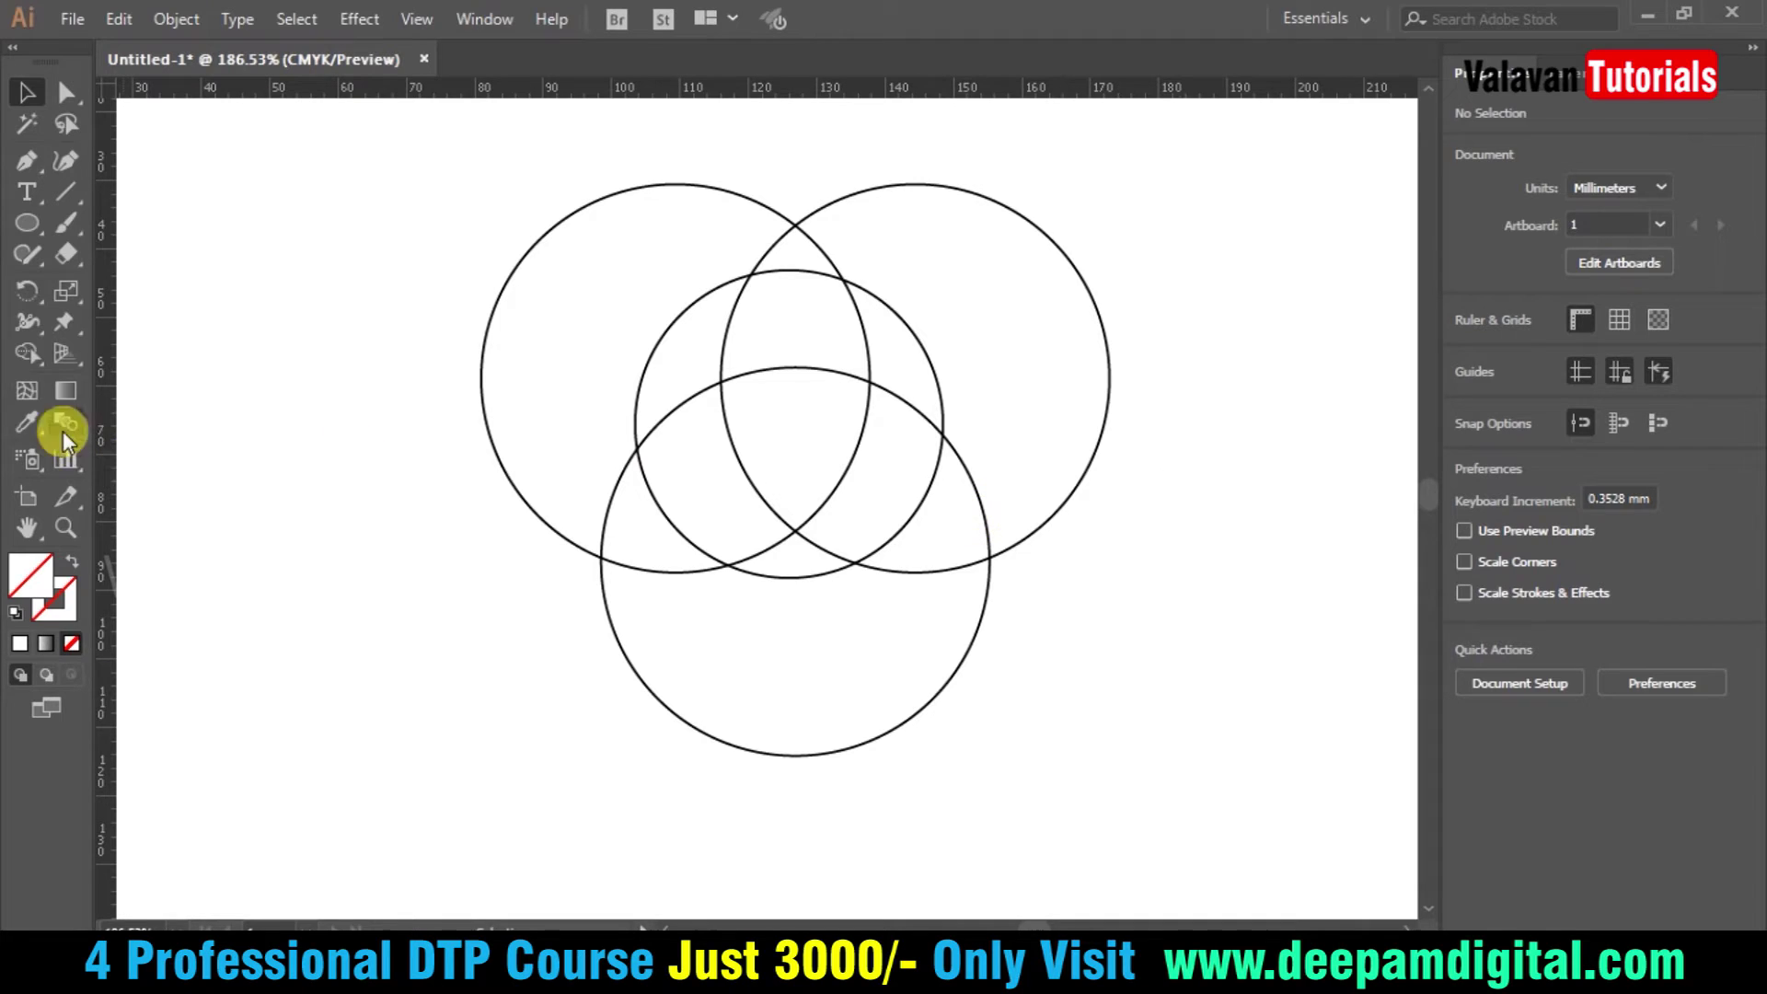
- Merge each lens region with its neighbour using the Shape Builder to form three blades
{"action": "left_click", "coordinate": [29, 354]}
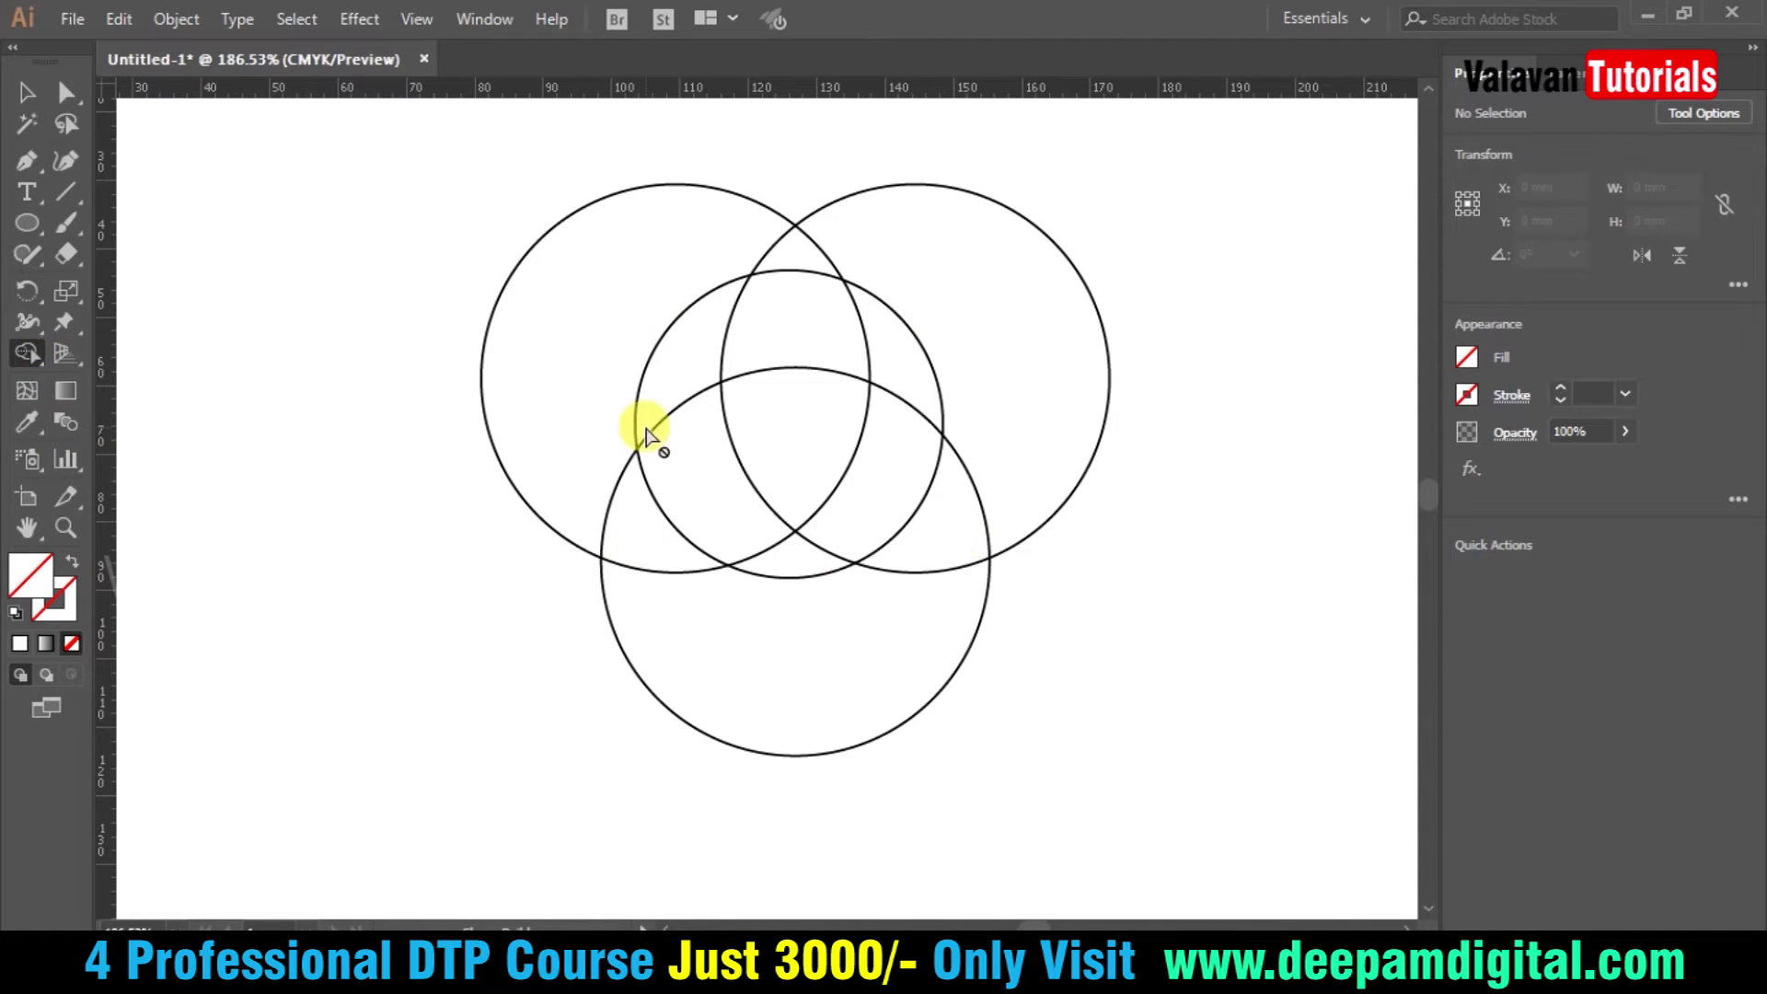
{"action": "key", "text": "ctrl+a"}
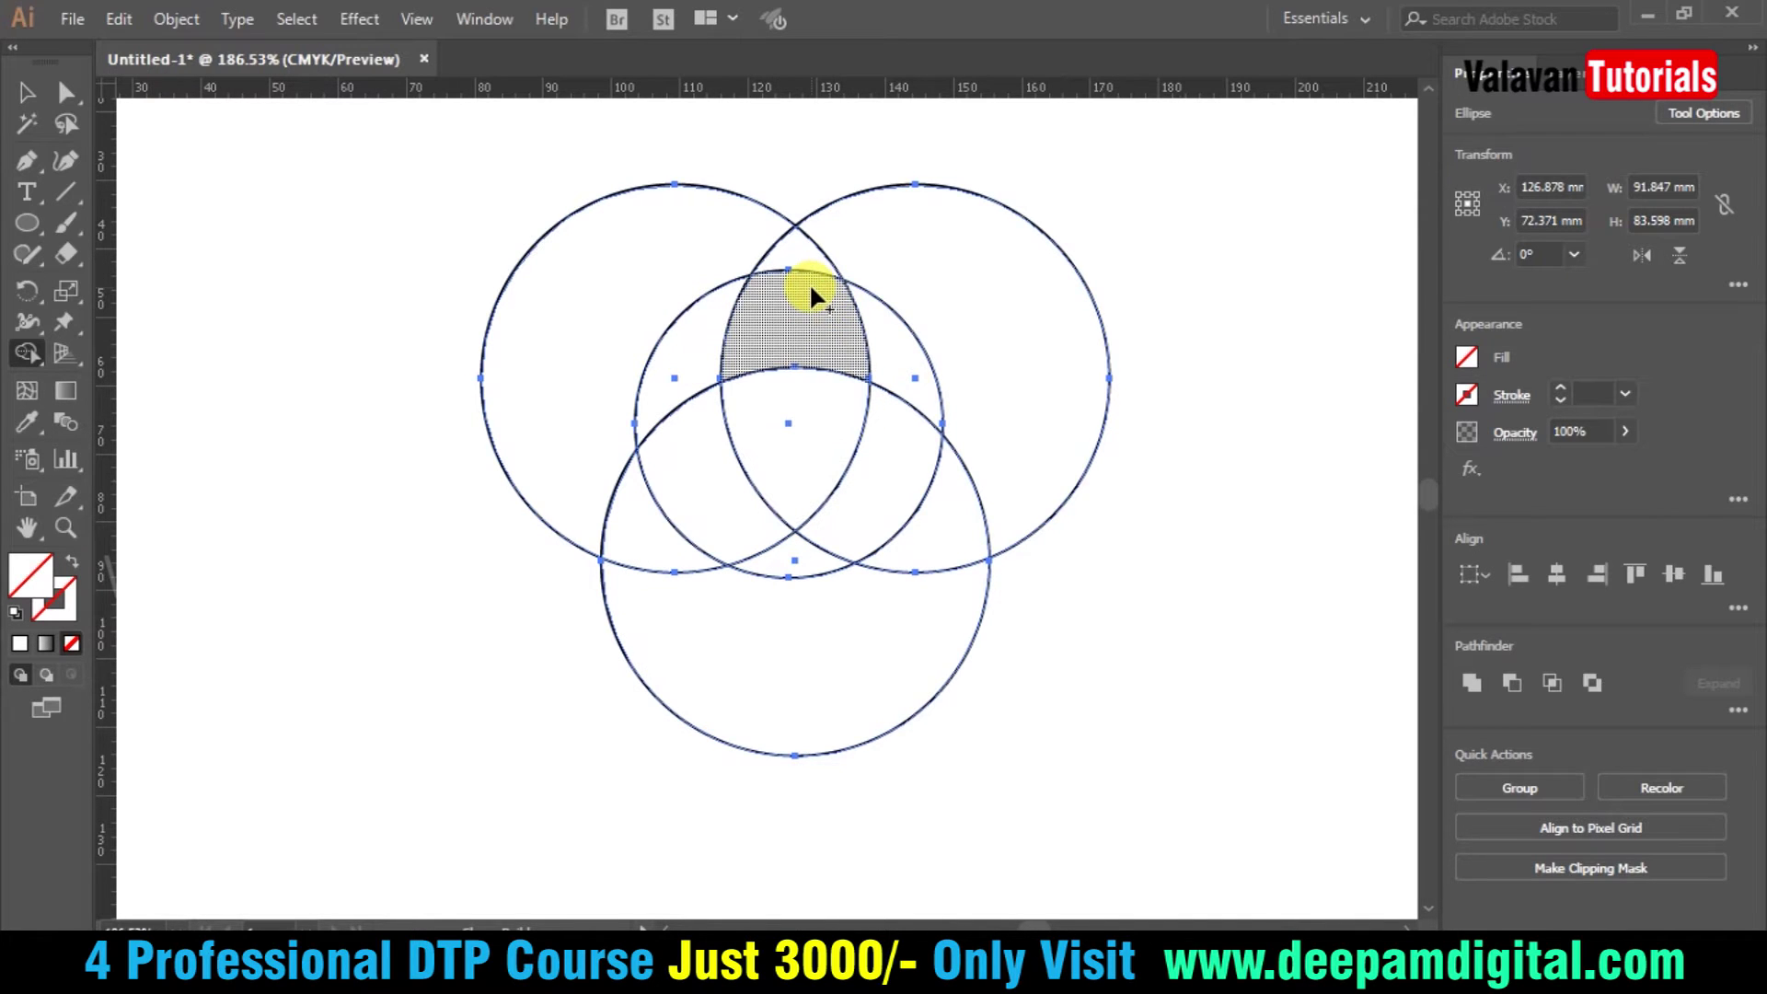
{"action": "left_click_drag", "start_coordinate": [797, 298], "coordinate": [904, 376]}
{"action": "mouse_move", "coordinate": [865, 543]}
{"action": "left_mouse_down"}
{"action": "mouse_move", "coordinate": [868, 497]}
{"action": "mouse_move", "coordinate": [782, 558]}
{"action": "left_mouse_up"}
{"action": "left_click_drag", "start_coordinate": [713, 497], "coordinate": [694, 368]}
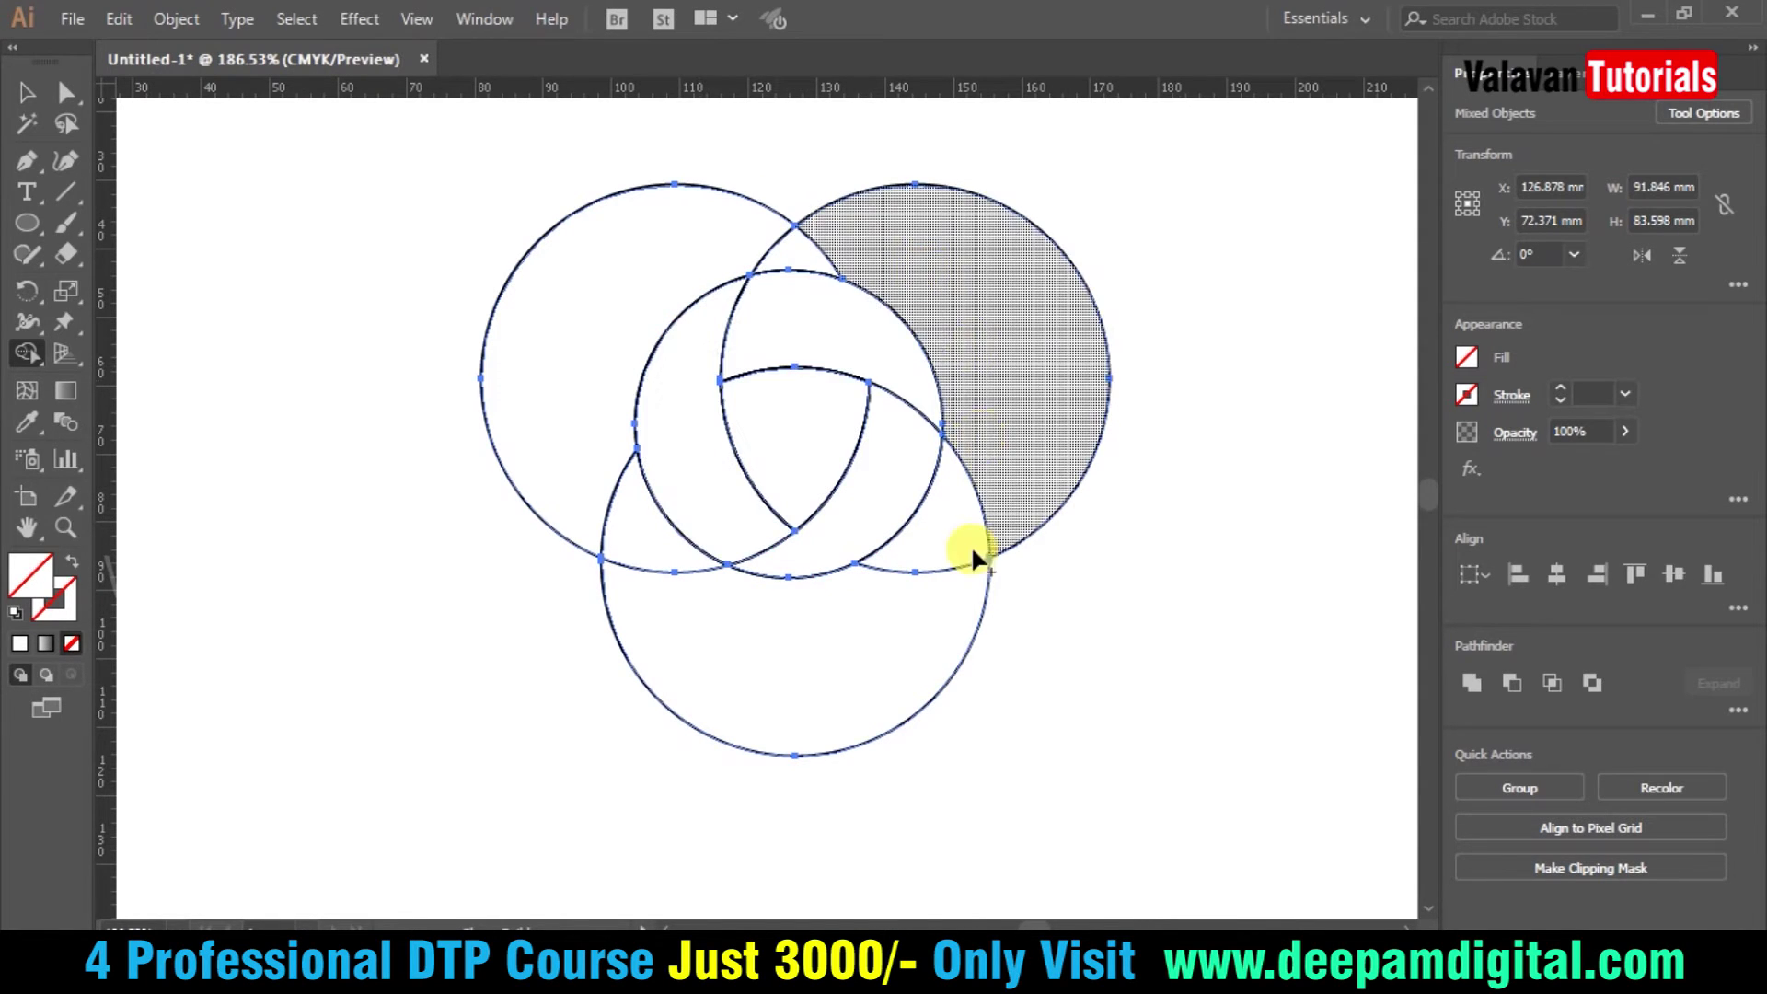
- Delete the outer left, right and bottom circle pieces
{"action": "key", "text": "v"}
{"action": "left_click", "coordinate": [1254, 411]}
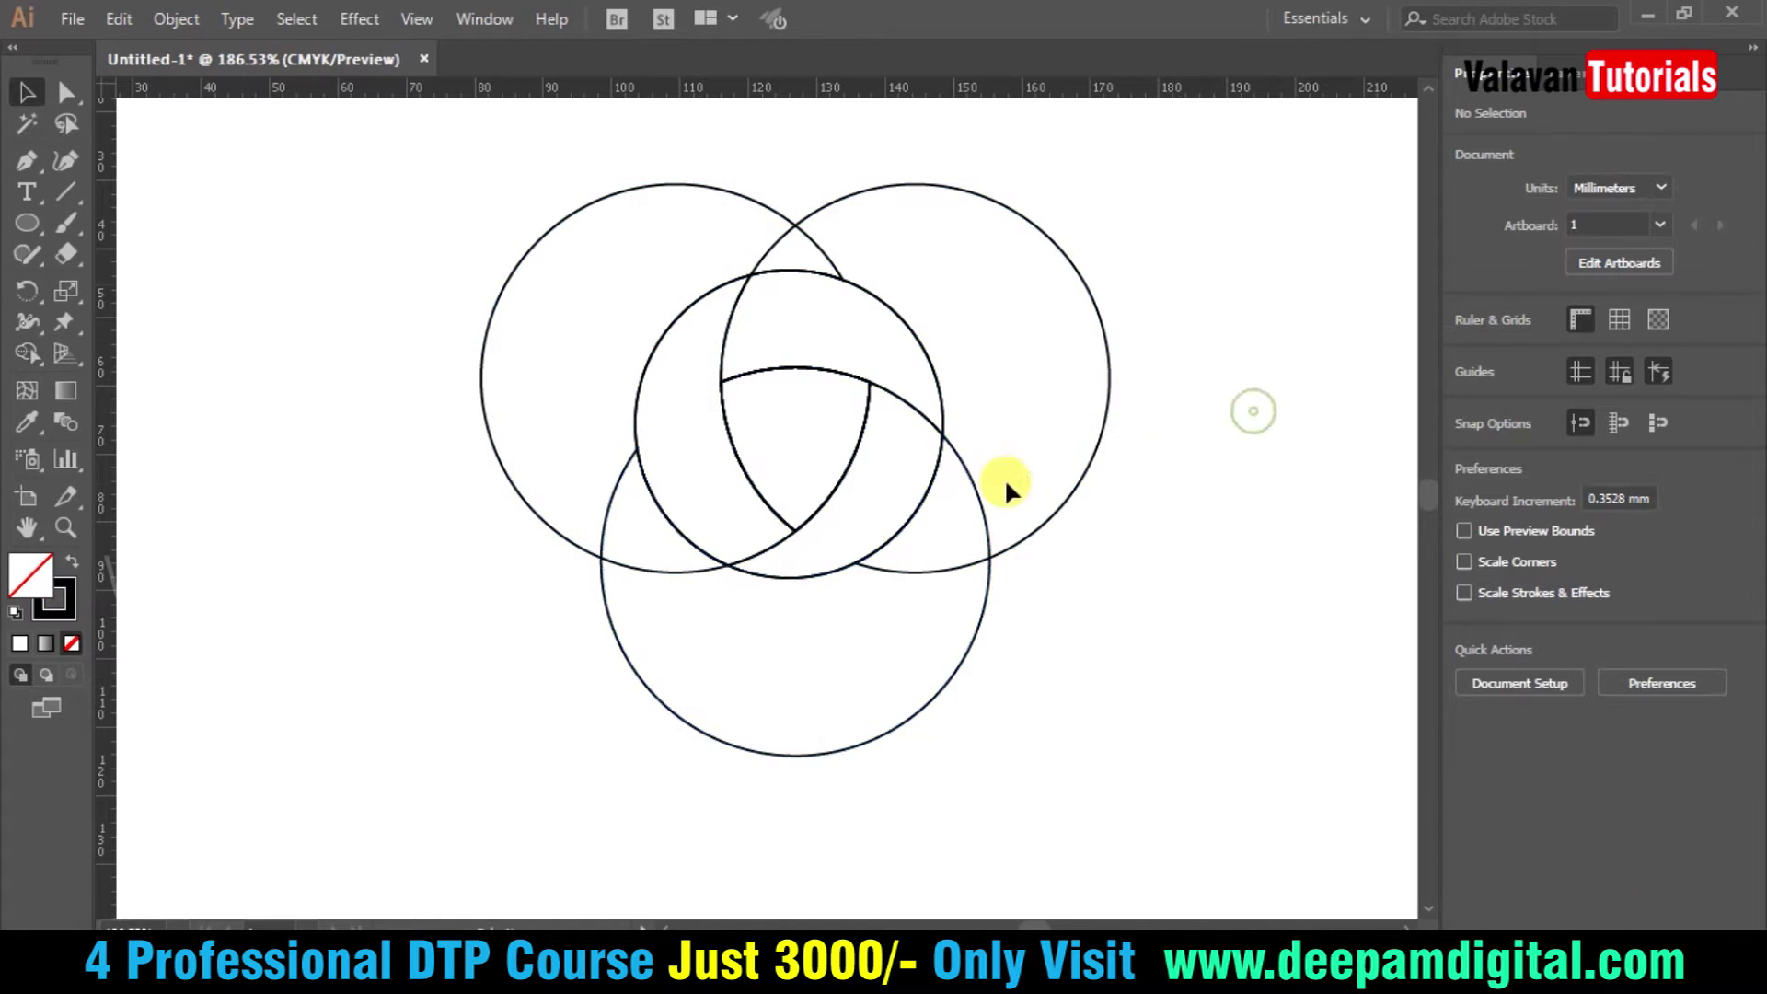
{"action": "left_click_drag", "start_coordinate": [481, 150], "coordinate": [564, 293]}
{"action": "key", "text": "Delete"}
{"action": "left_click", "coordinate": [851, 154]}
{"action": "left_click_drag", "start_coordinate": [1093, 557], "coordinate": [875, 756]}
{"action": "key", "text": "Delete"}
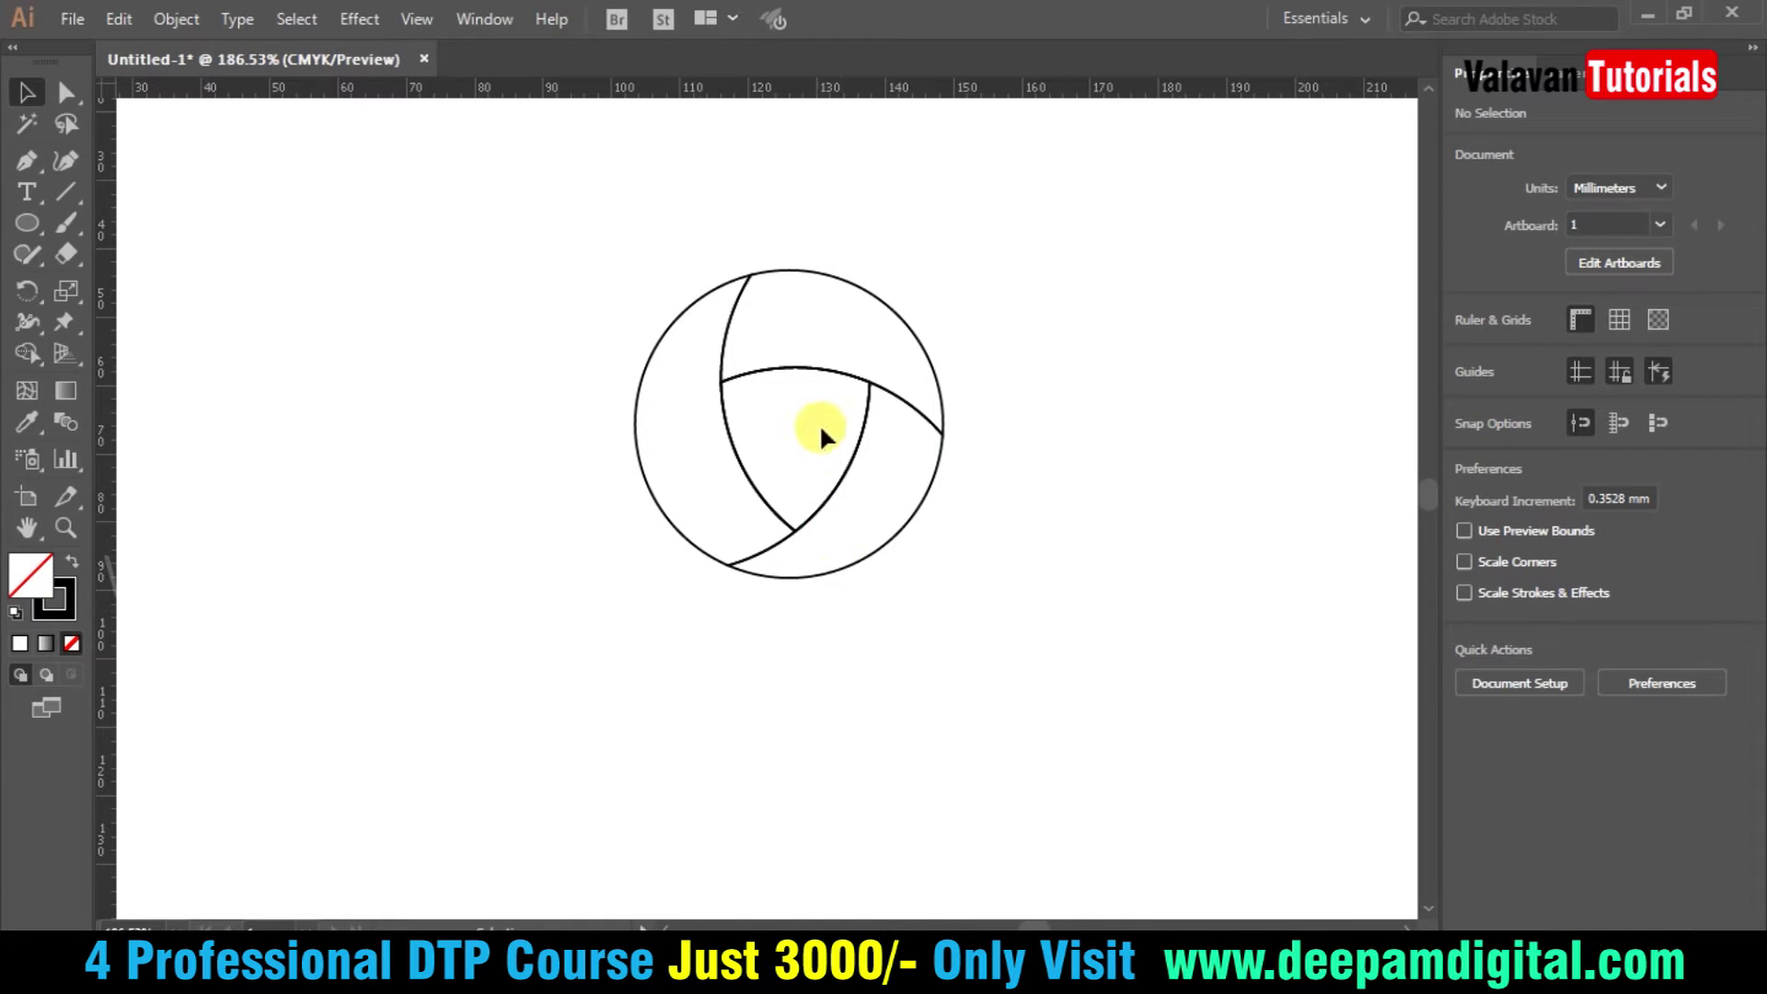
- Give the top blade a gradient fill and move the Gradient panel near the artwork
{"action": "left_click", "coordinate": [943, 398]}
{"action": "left_click", "coordinate": [911, 333]}
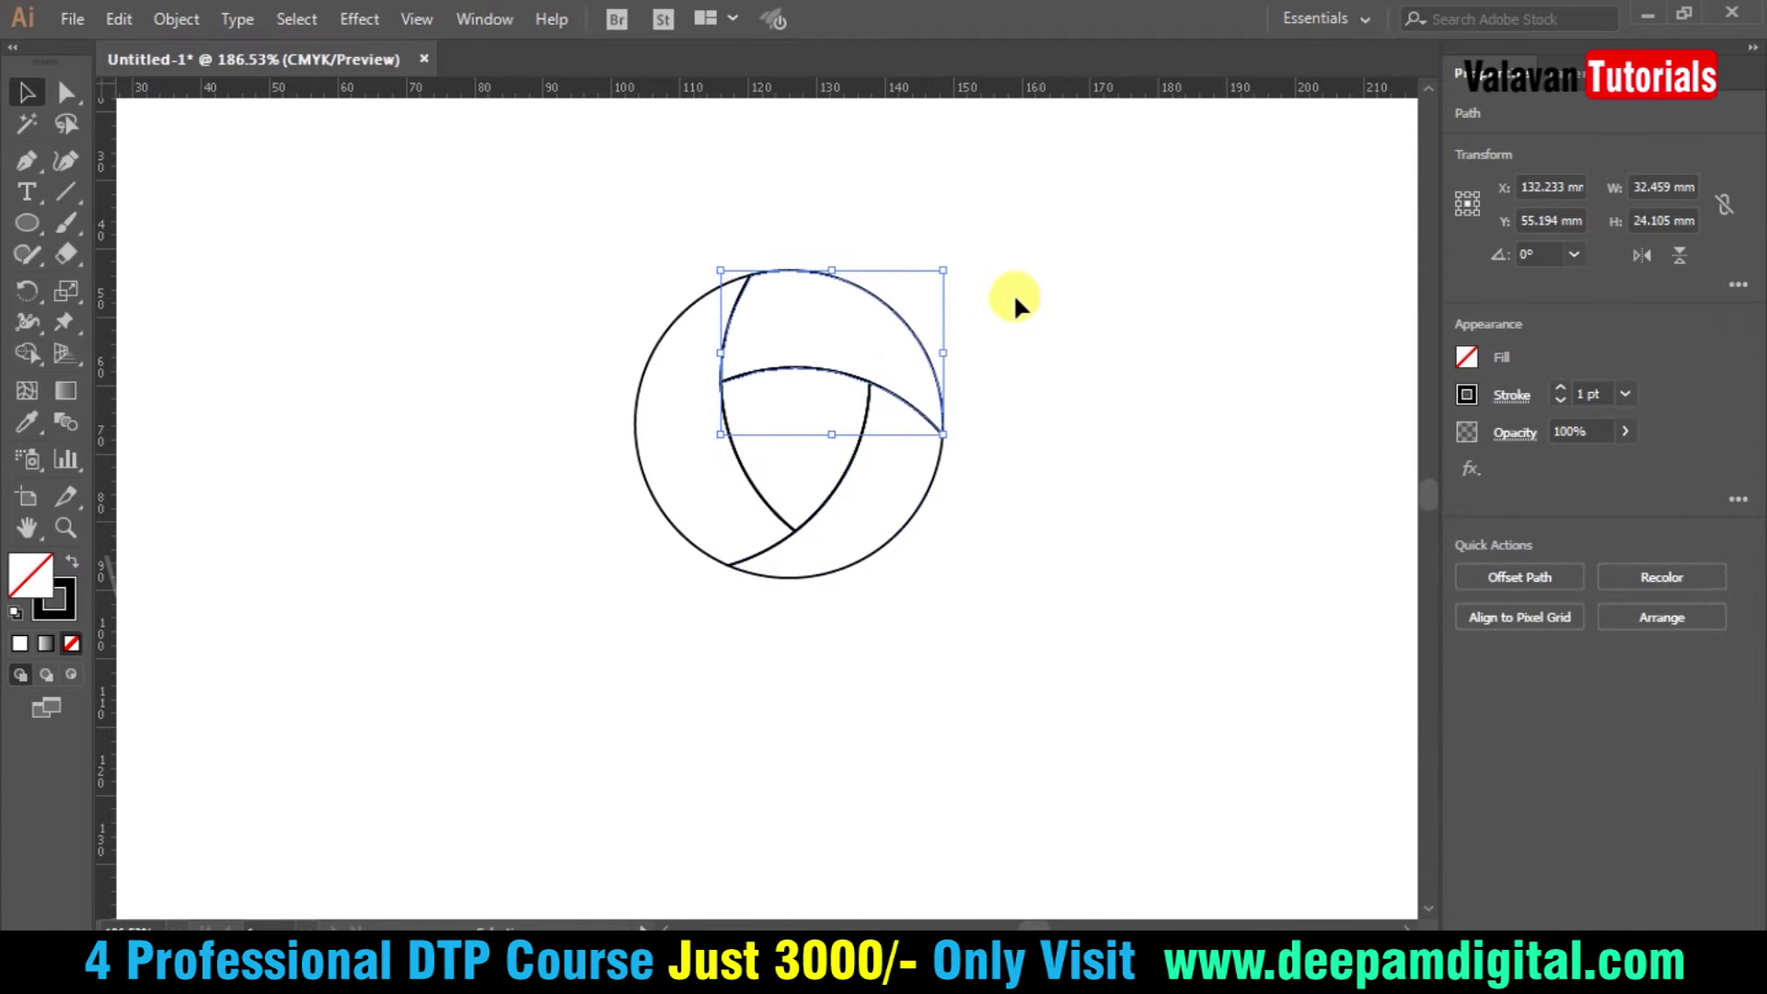
{"action": "left_click", "coordinate": [635, 440]}
{"action": "left_click", "coordinate": [878, 546]}
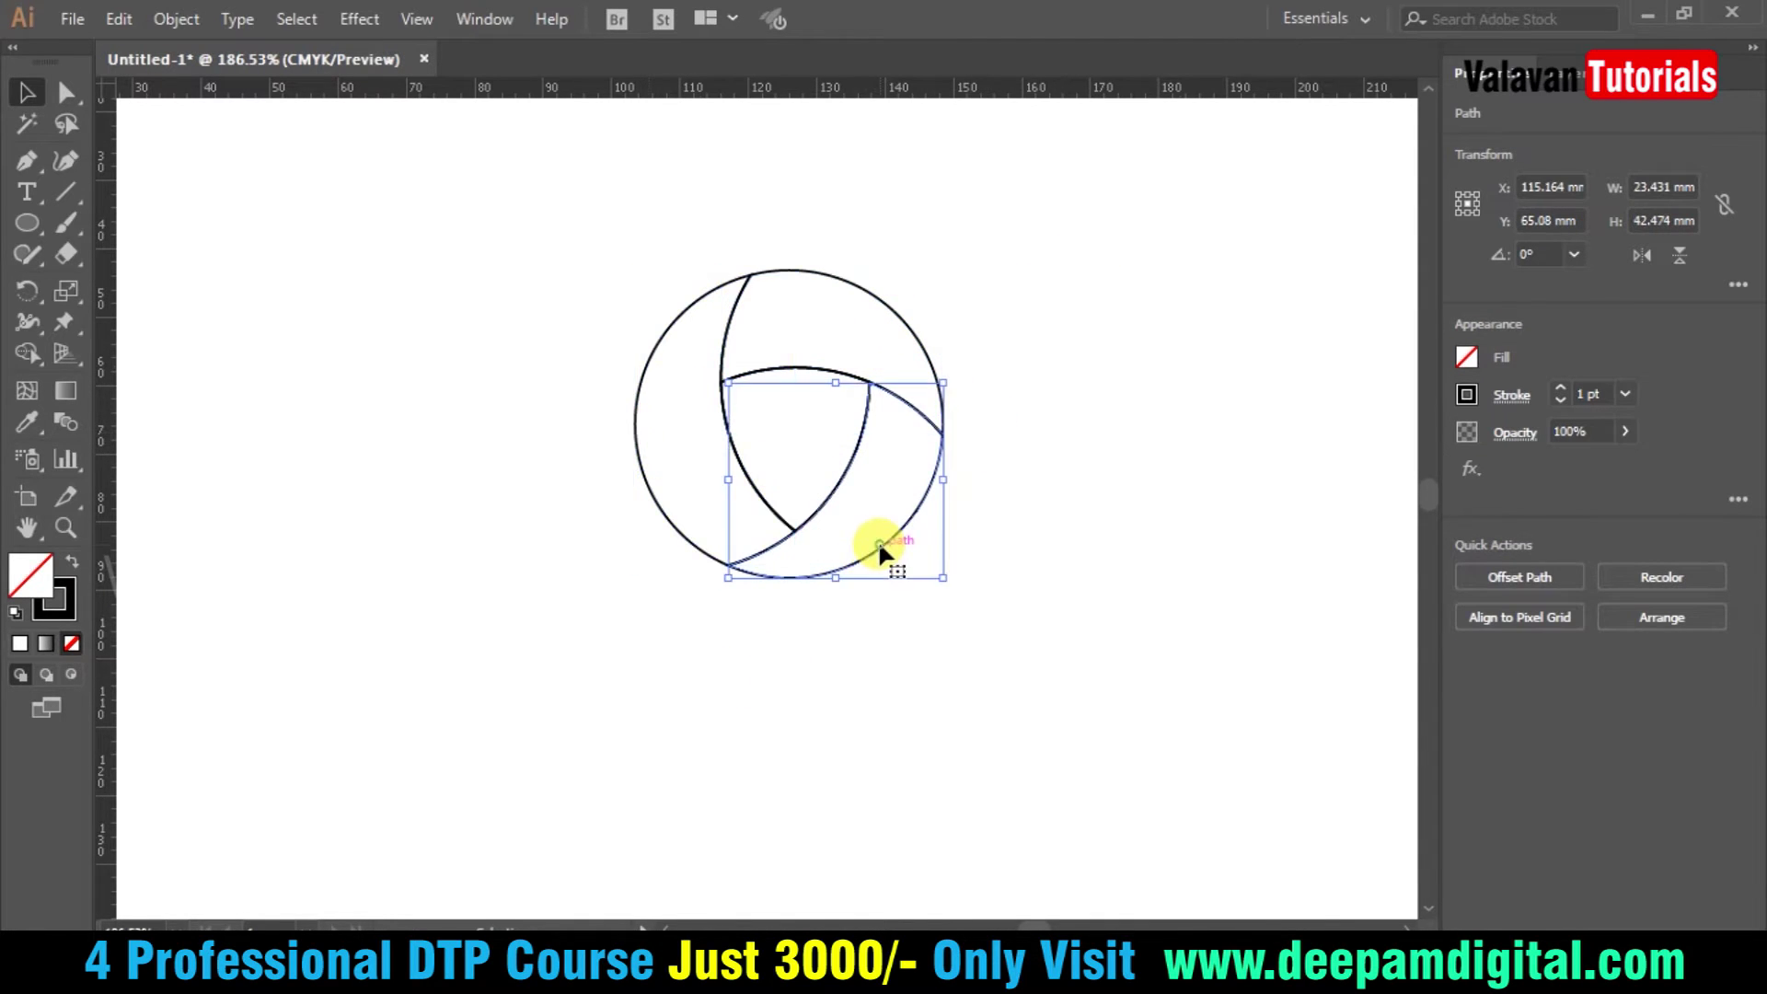
{"action": "left_click", "coordinate": [797, 411]}
{"action": "left_click_drag", "start_coordinate": [531, 218], "coordinate": [1052, 560]}
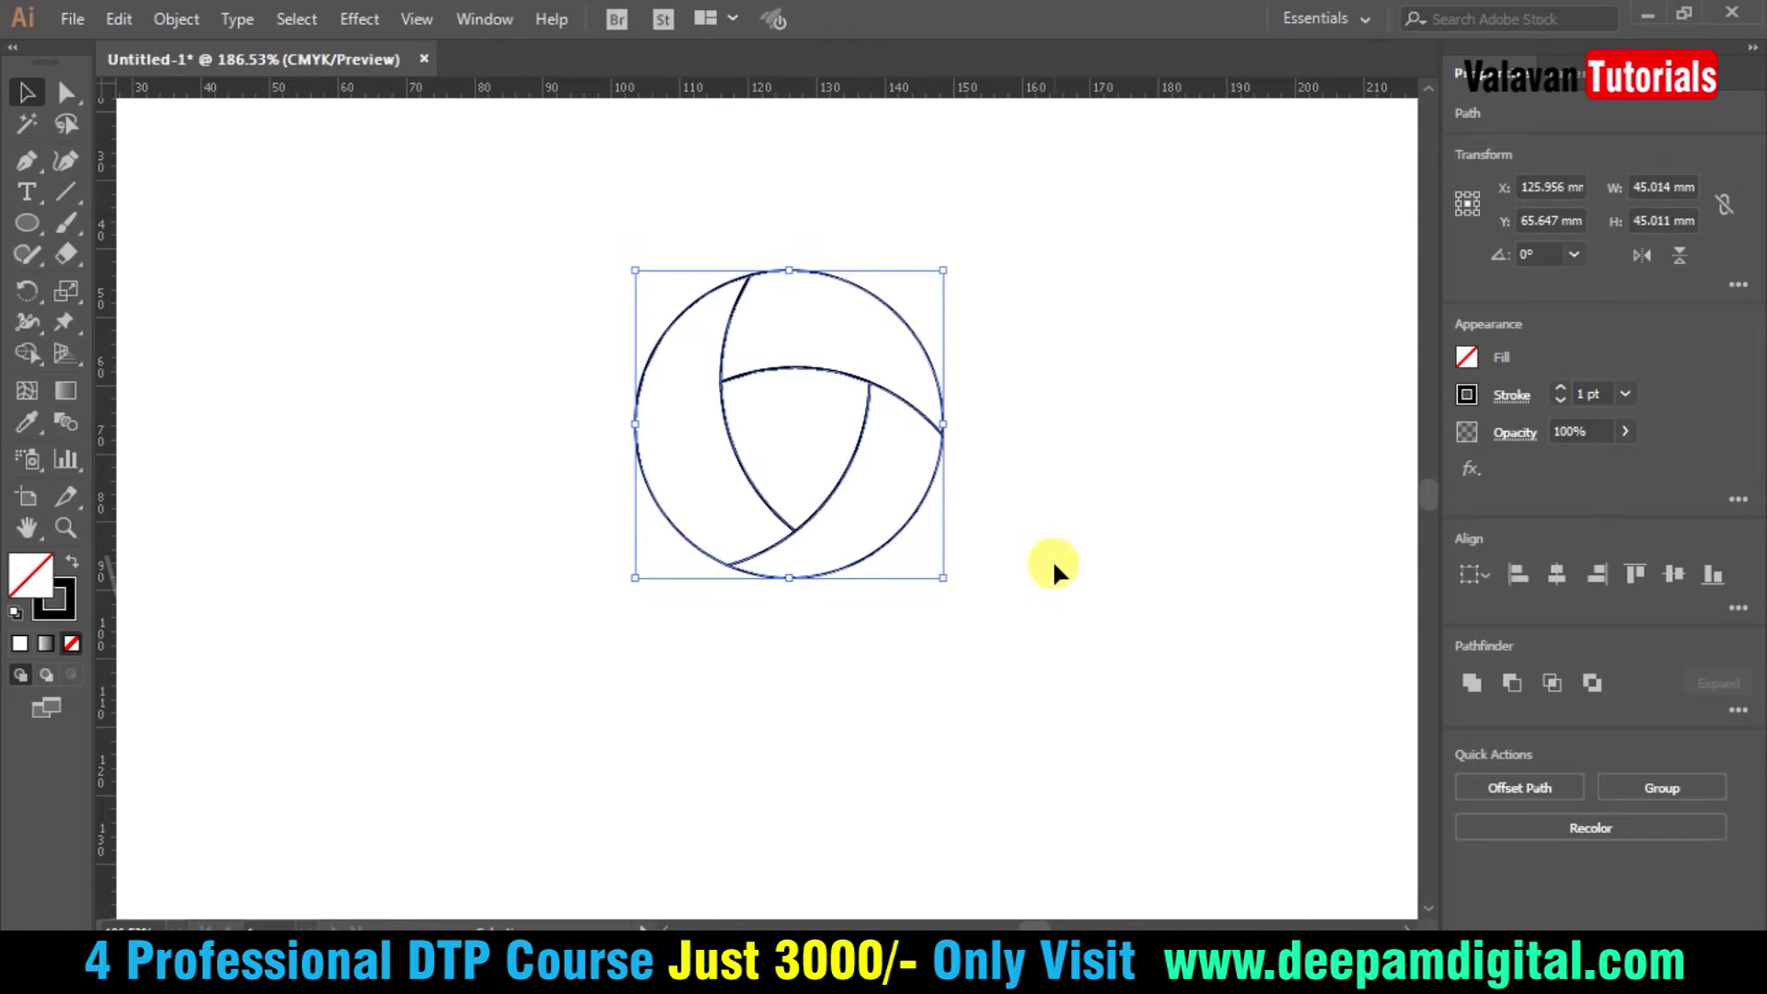
{"action": "left_click", "coordinate": [1053, 551]}
{"action": "left_click_drag", "start_coordinate": [999, 247], "coordinate": [880, 340]}
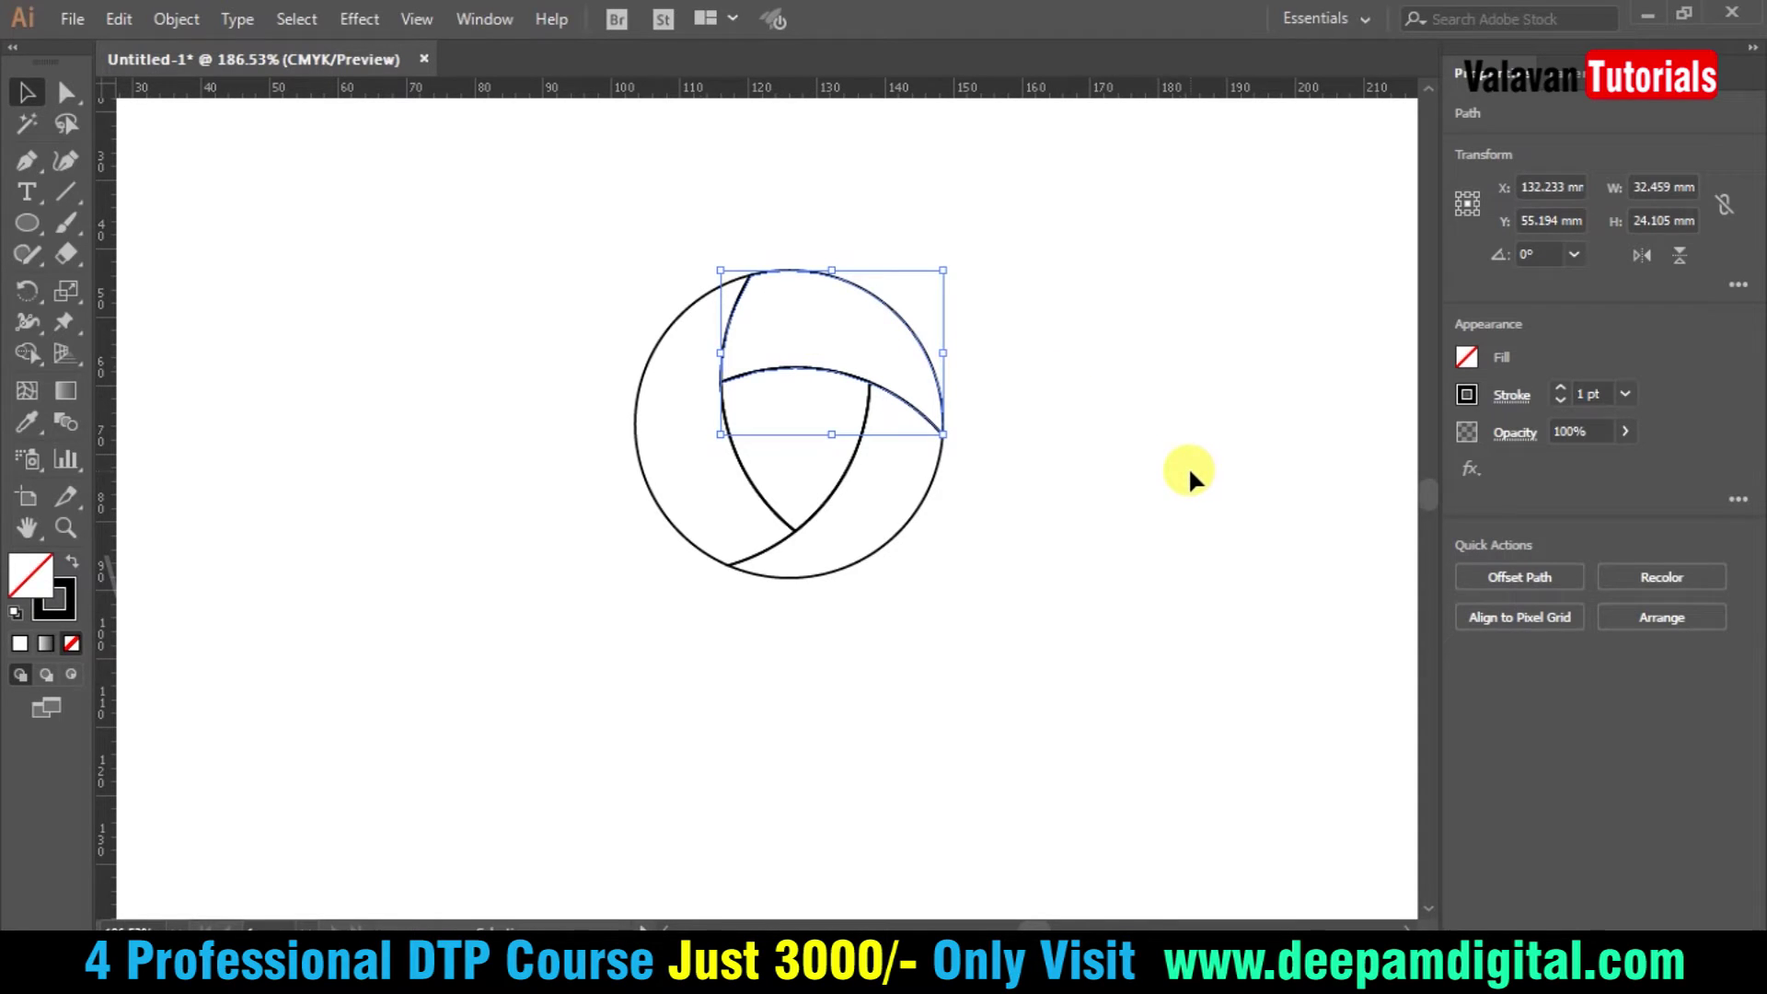
{"action": "key", "text": "period"}
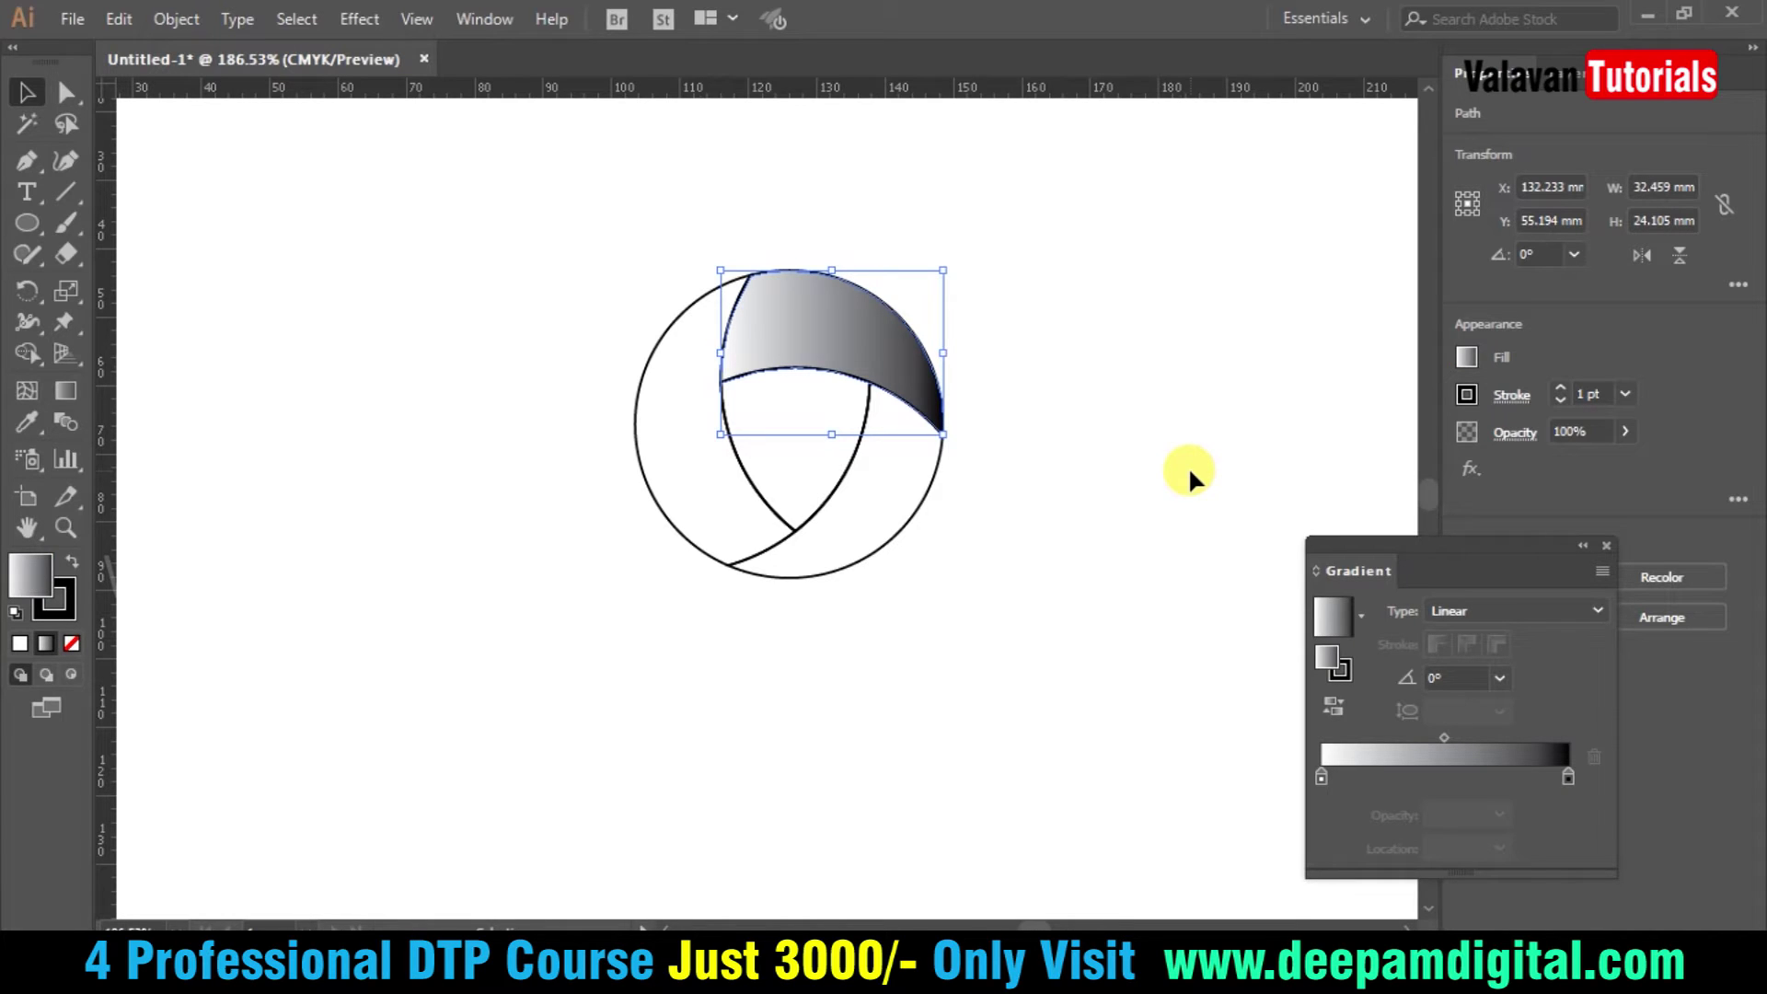
{"action": "left_click_drag", "start_coordinate": [1503, 543], "coordinate": [1237, 383]}
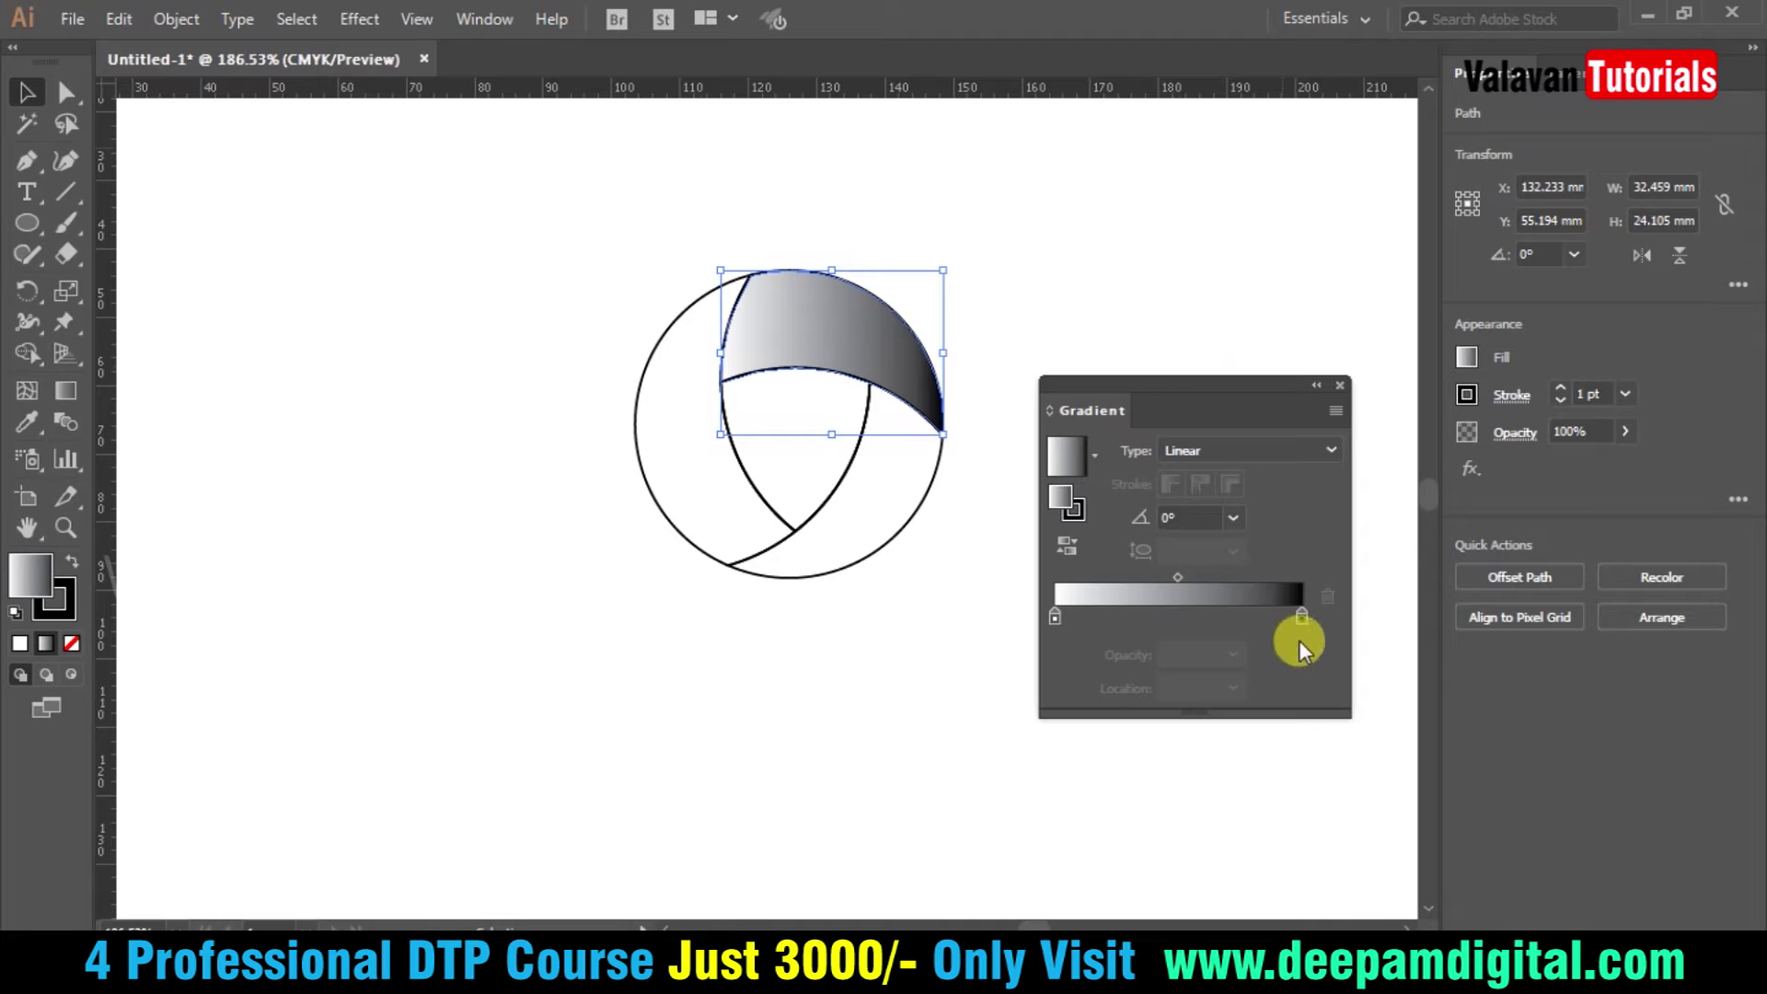
- Set the dark gradient stop to a deep red in CMYK mode
{"action": "double_click", "coordinate": [1299, 617]}
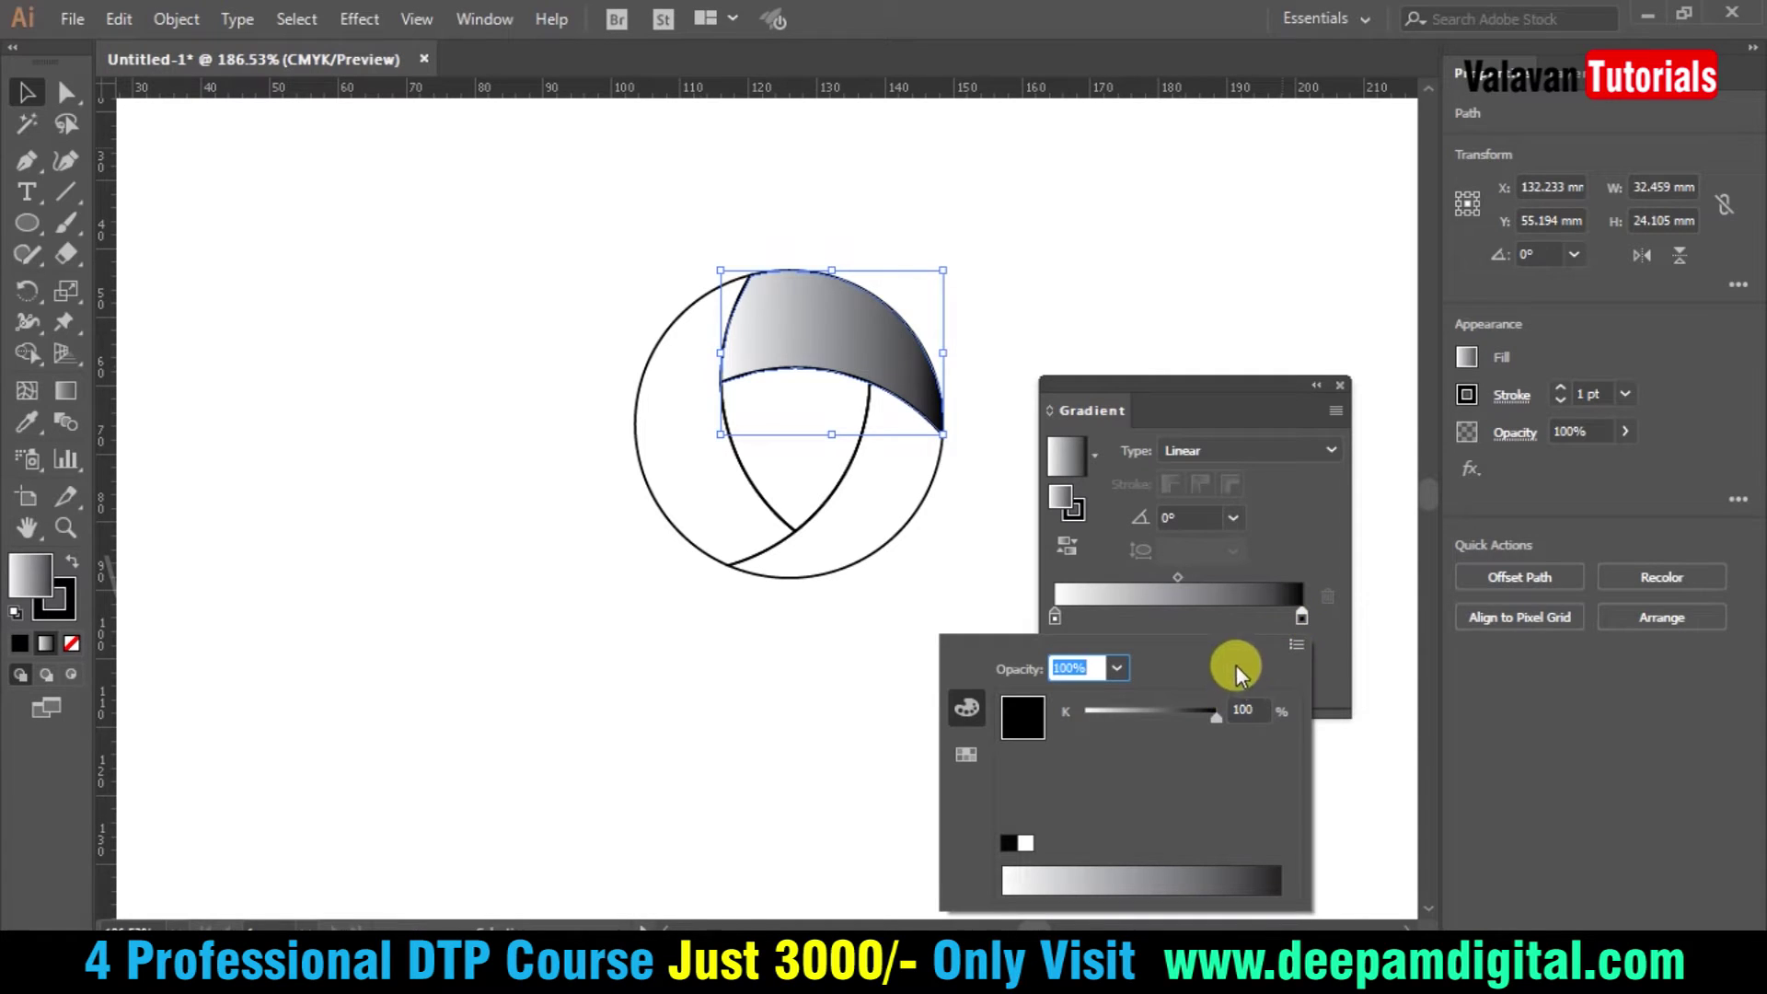
{"action": "left_click", "coordinate": [1297, 645]}
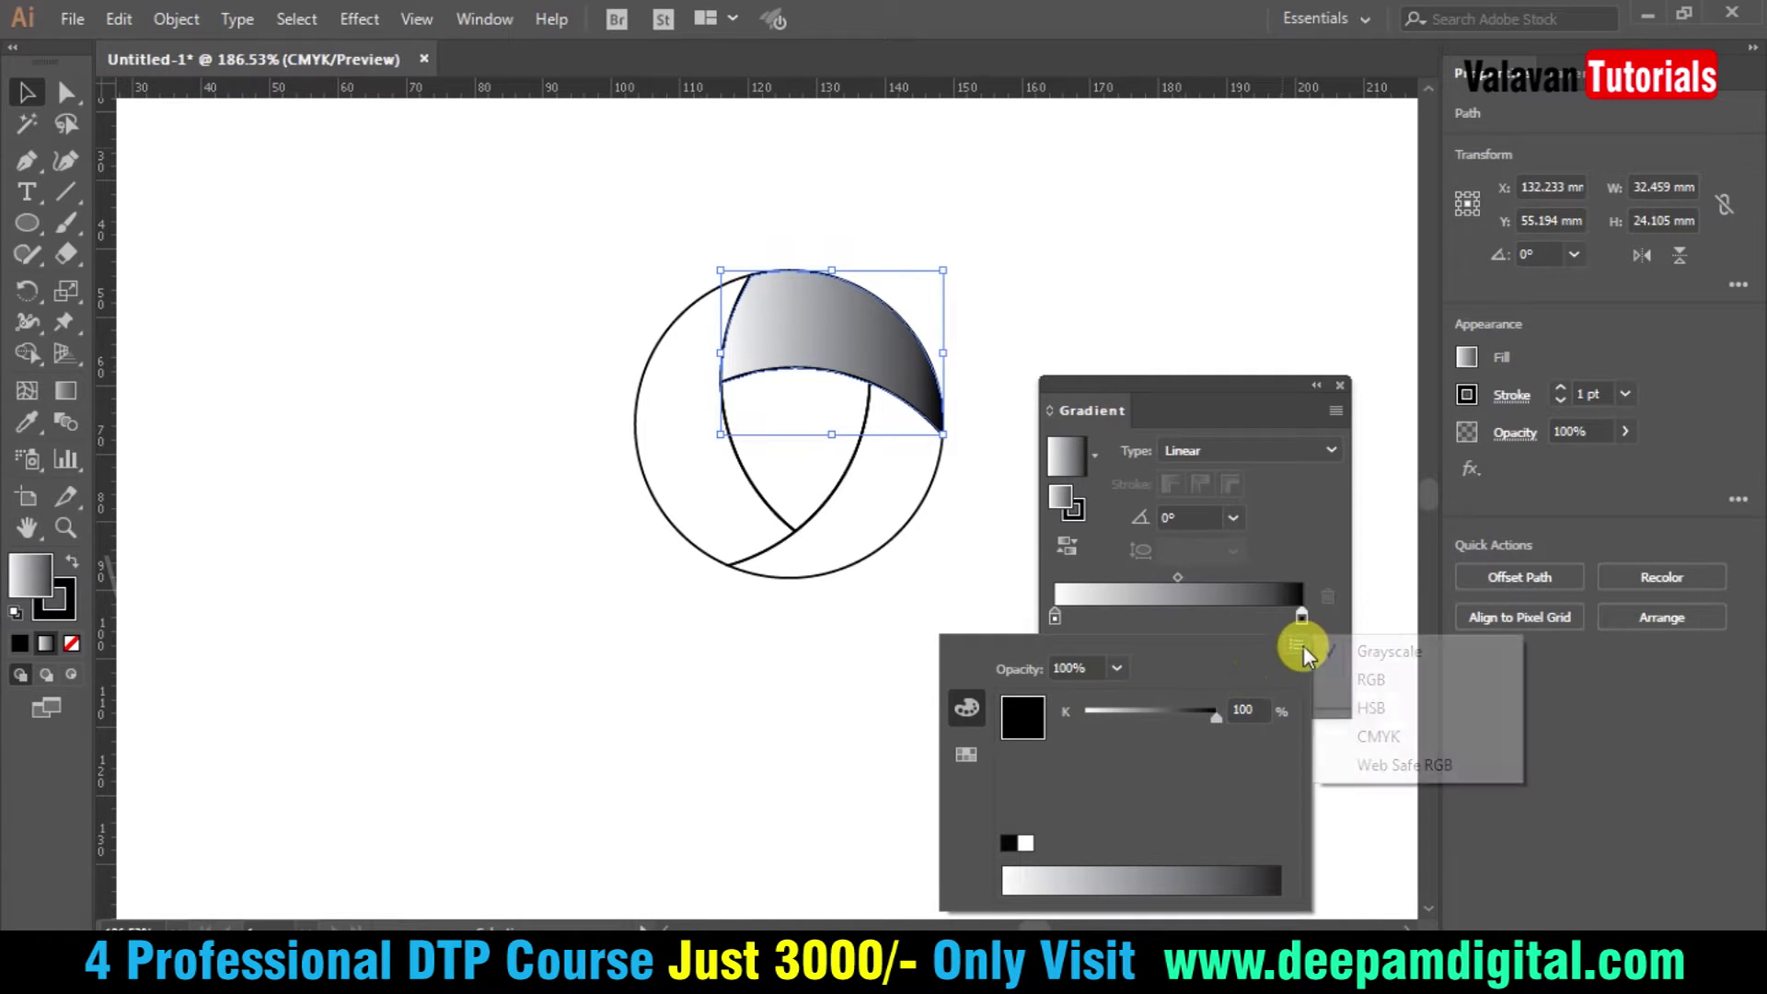
{"action": "left_click", "coordinate": [1380, 737]}
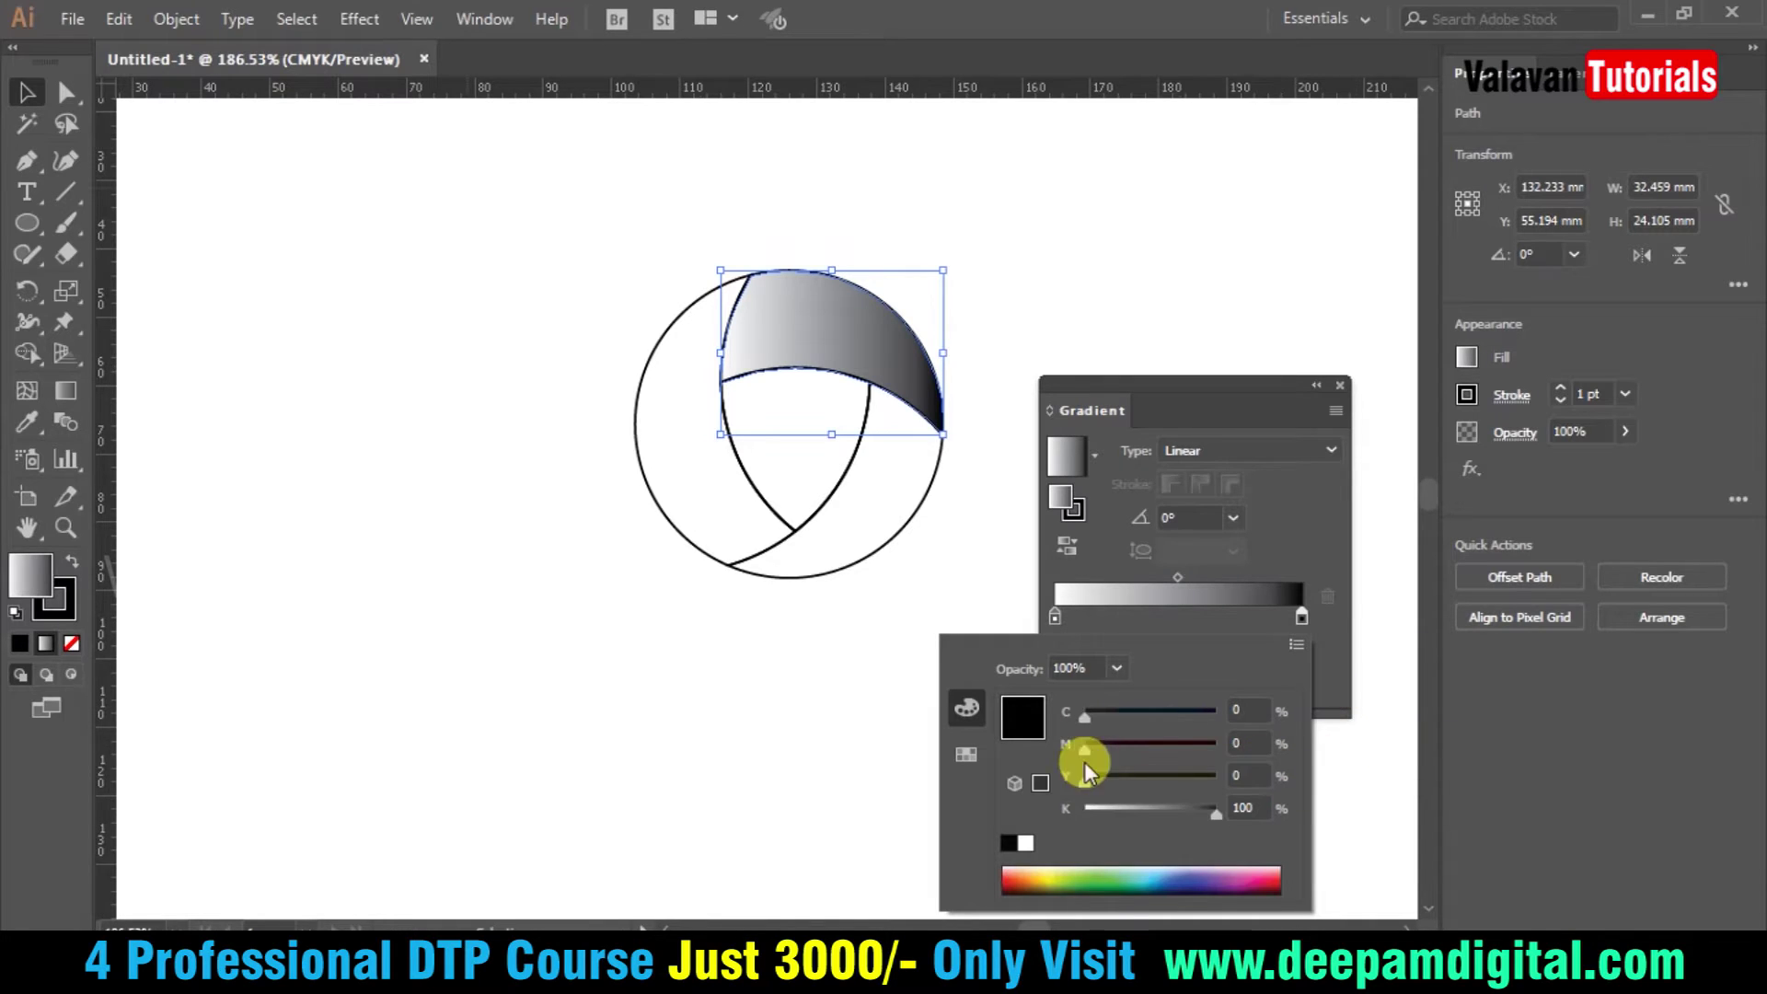
{"action": "mouse_move", "coordinate": [1018, 885]}
{"action": "left_mouse_down"}
{"action": "mouse_move", "coordinate": [1017, 867]}
{"action": "mouse_move", "coordinate": [1009, 886]}
{"action": "left_mouse_up"}
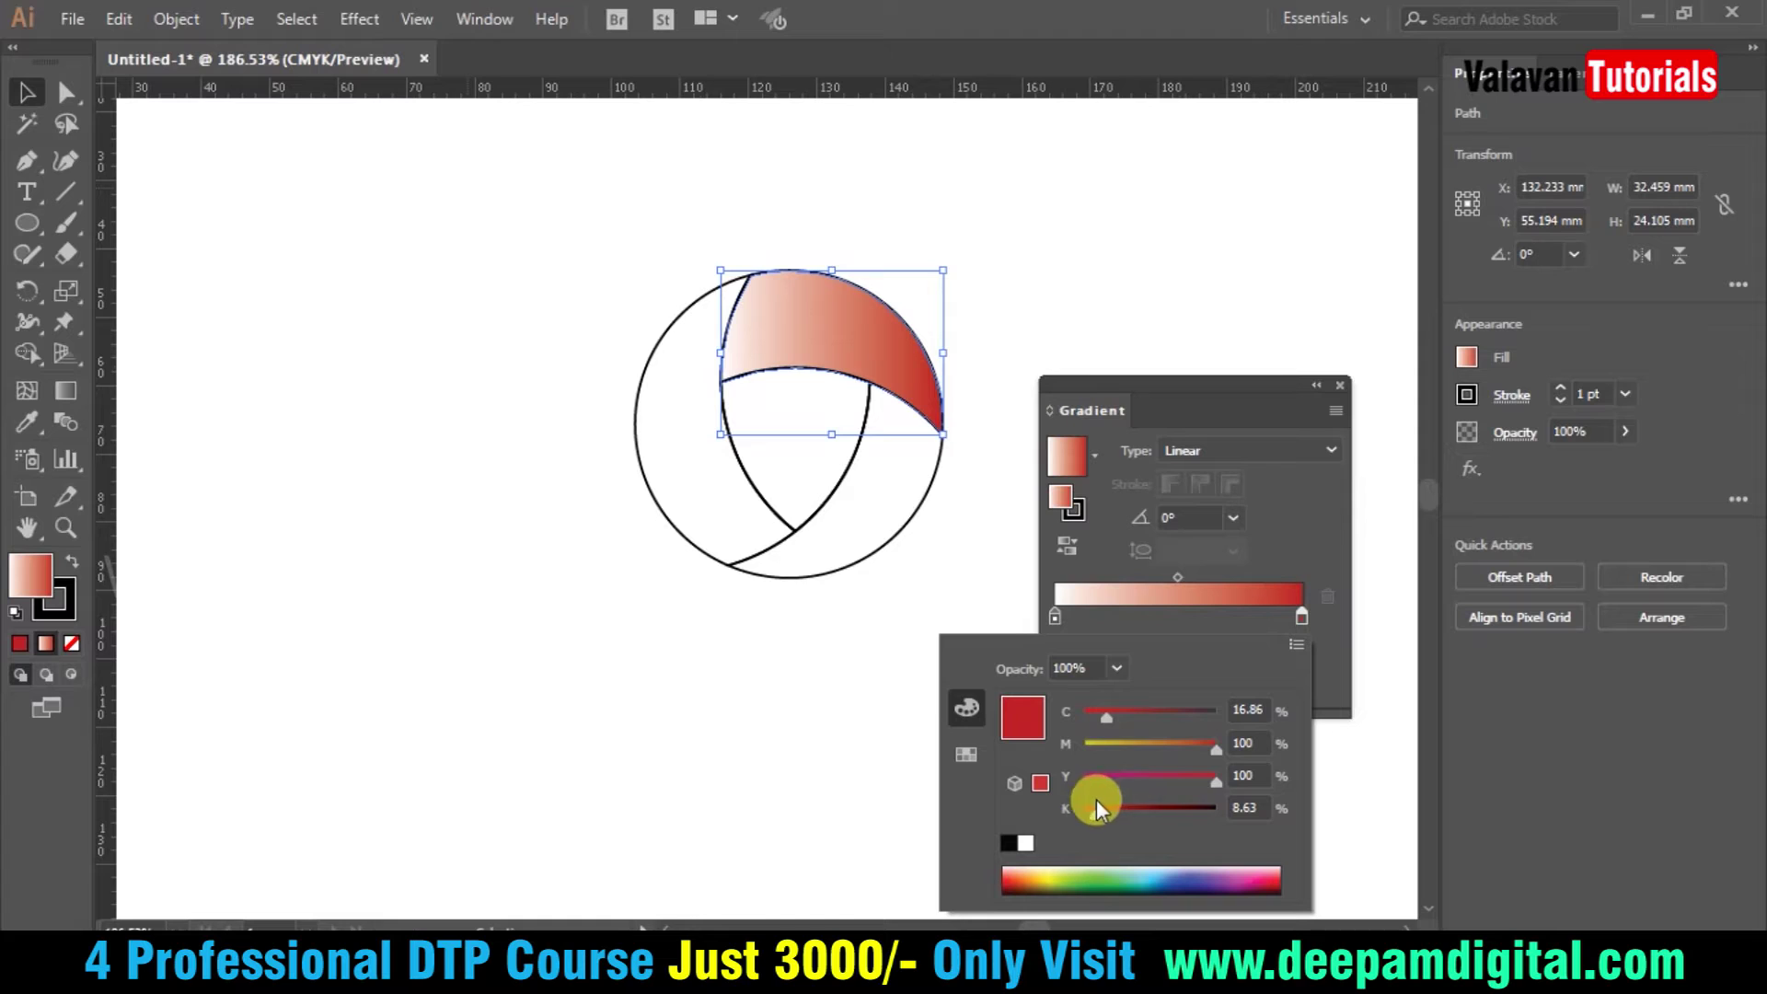
{"action": "left_click", "coordinate": [1056, 621]}
- Set the light gradient stop to bright red in CMYK: C 0, M 100, K 0
{"action": "left_click", "coordinate": [1053, 618]}
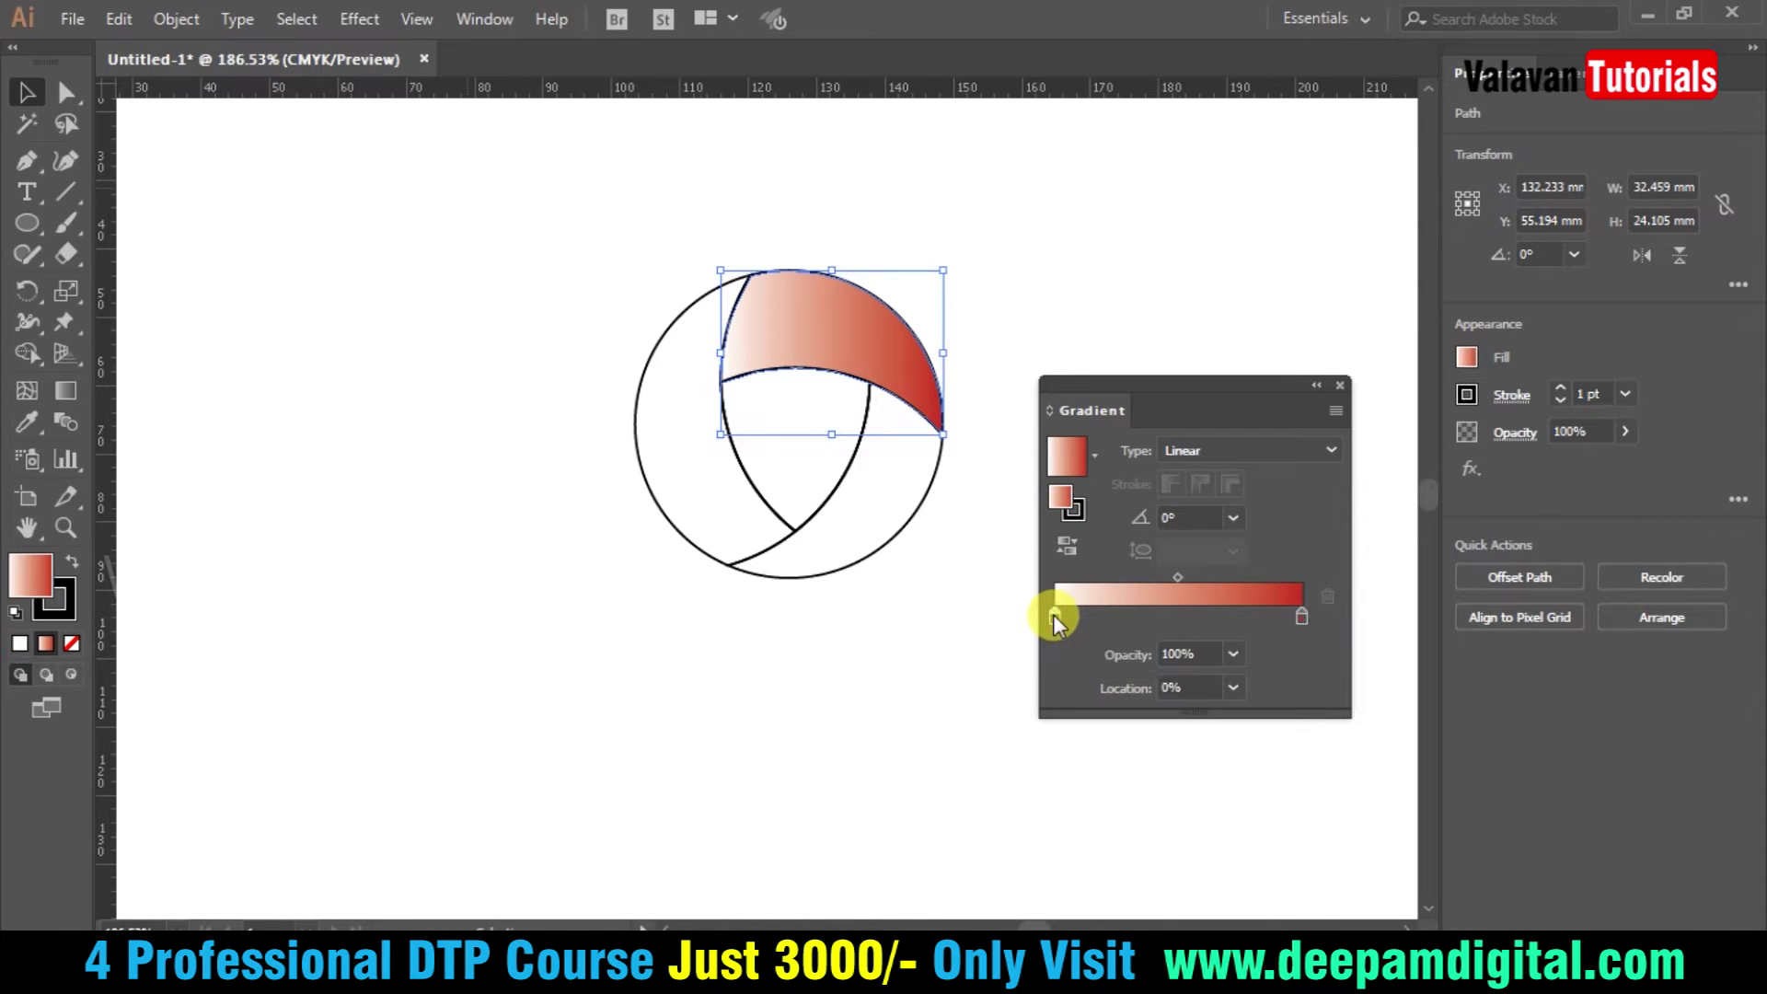
{"action": "double_click", "coordinate": [1053, 614]}
{"action": "left_click", "coordinate": [1296, 644]}
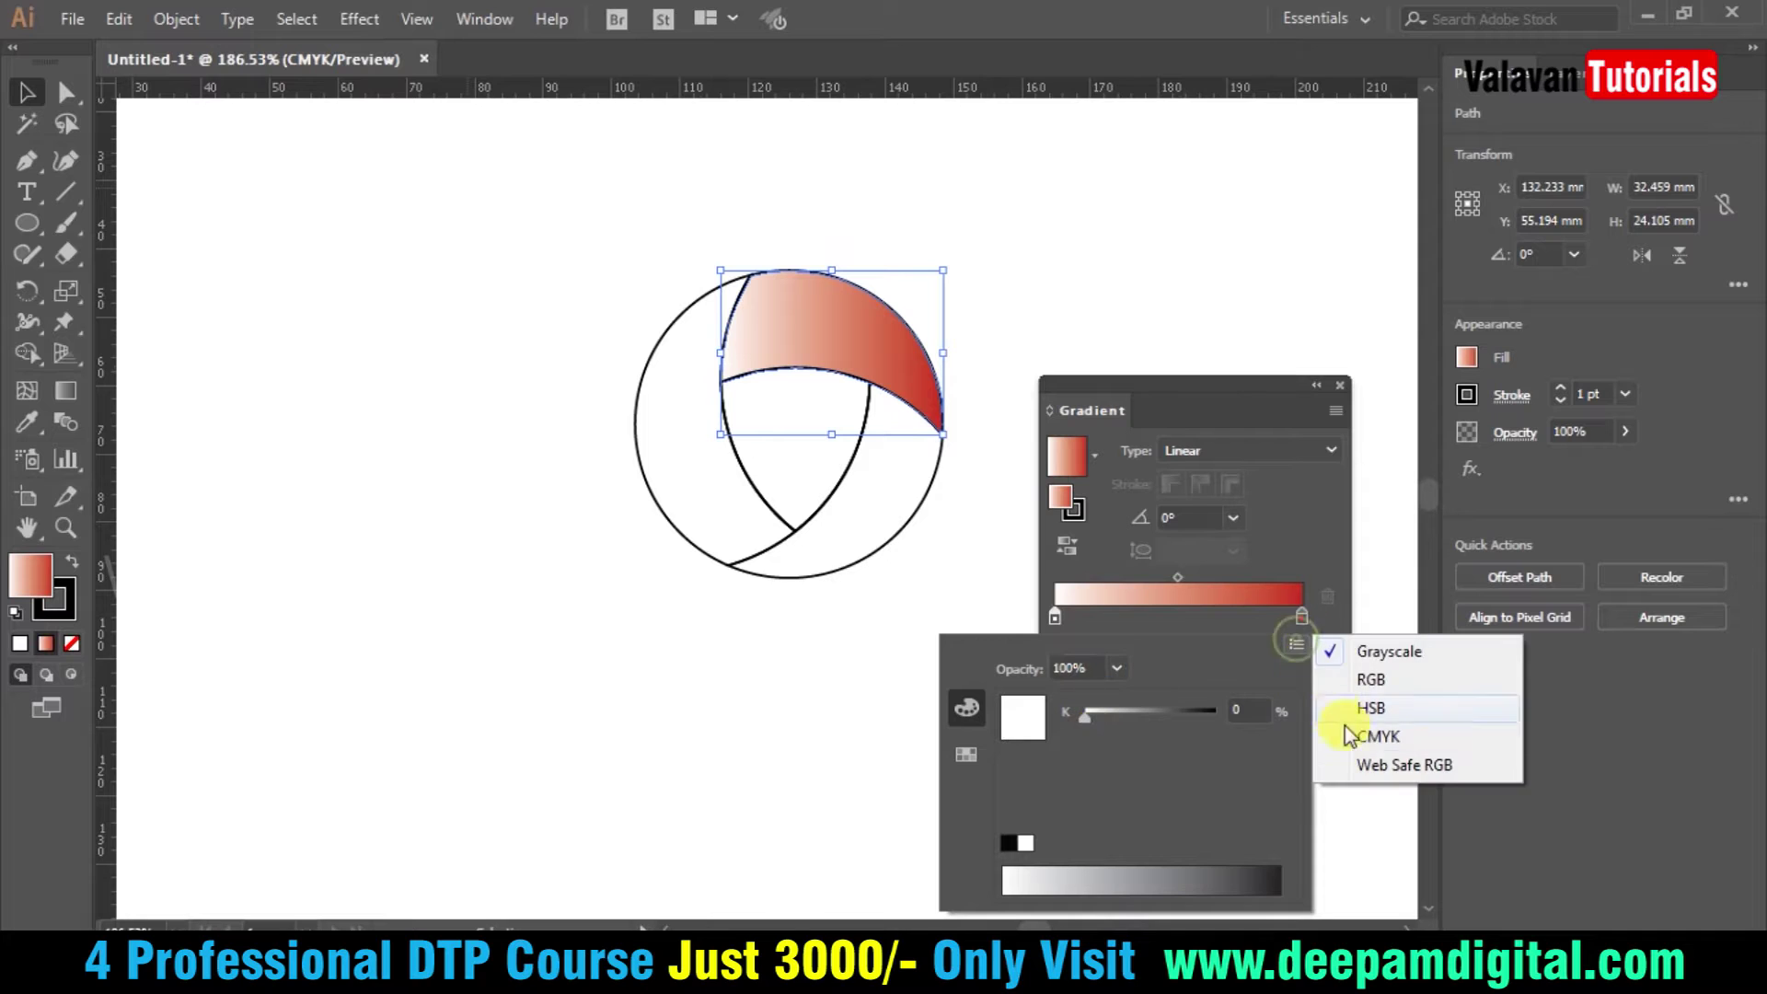
{"action": "left_click", "coordinate": [1349, 736]}
{"action": "left_click", "coordinate": [1035, 879]}
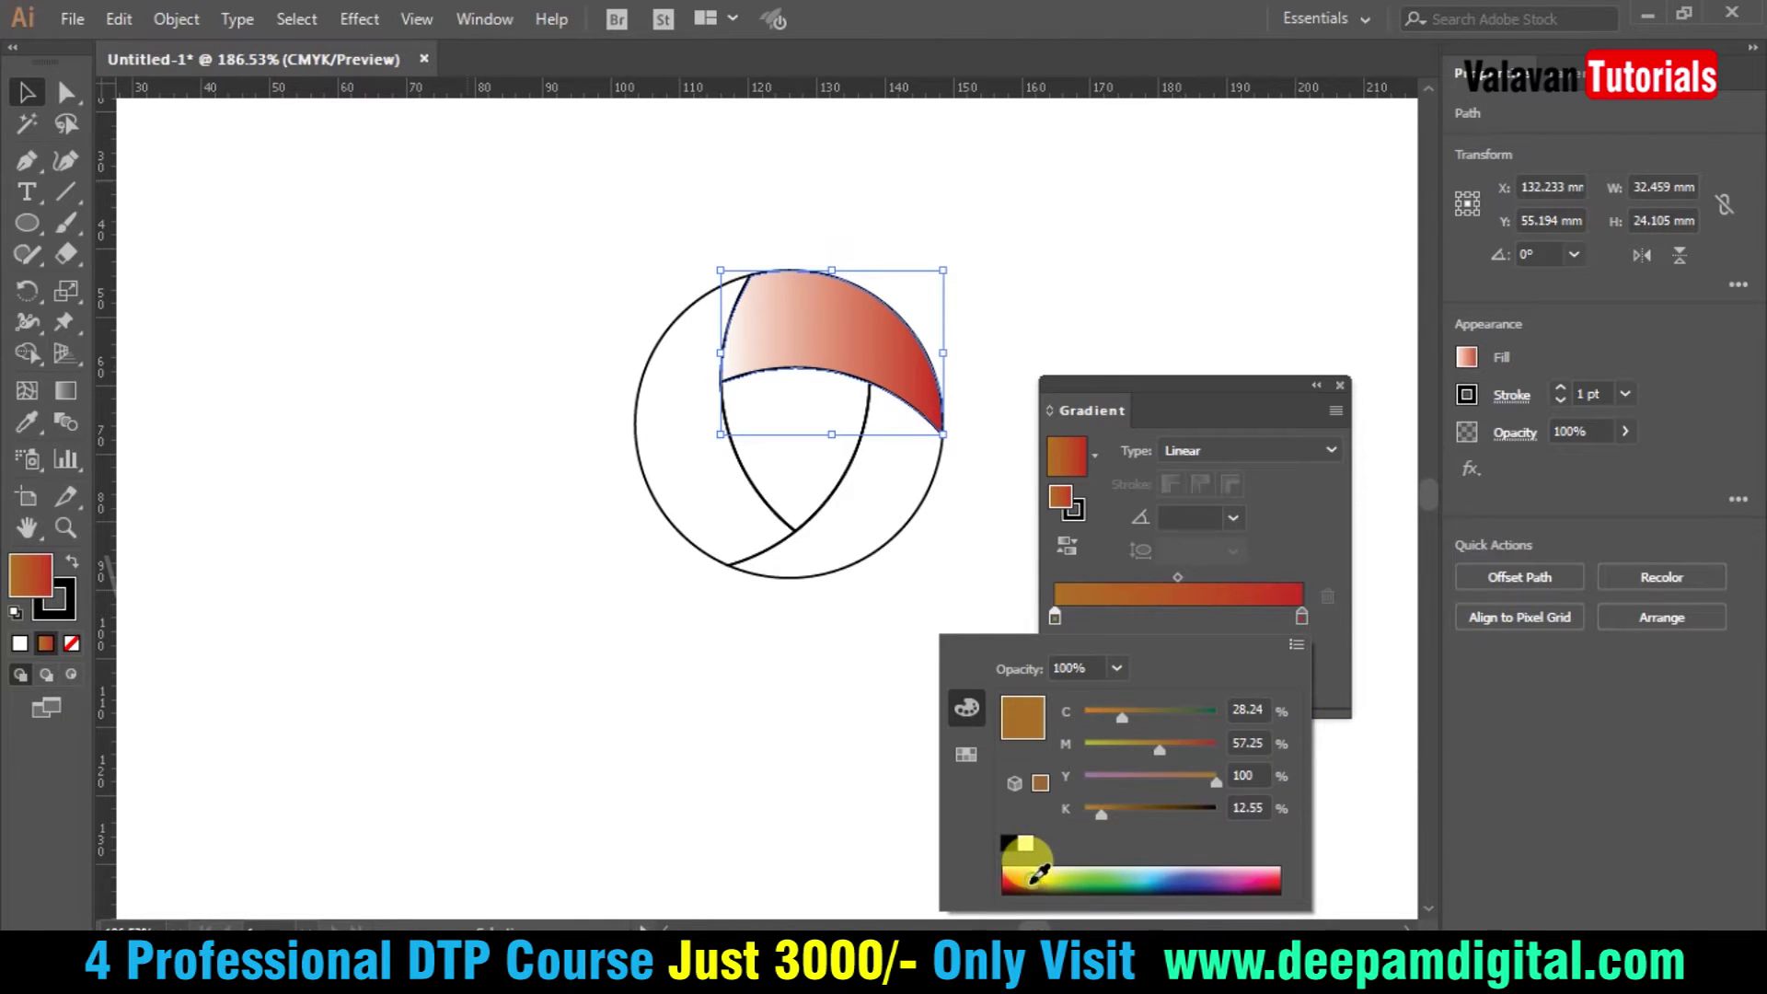
{"action": "left_click", "coordinate": [1249, 708]}
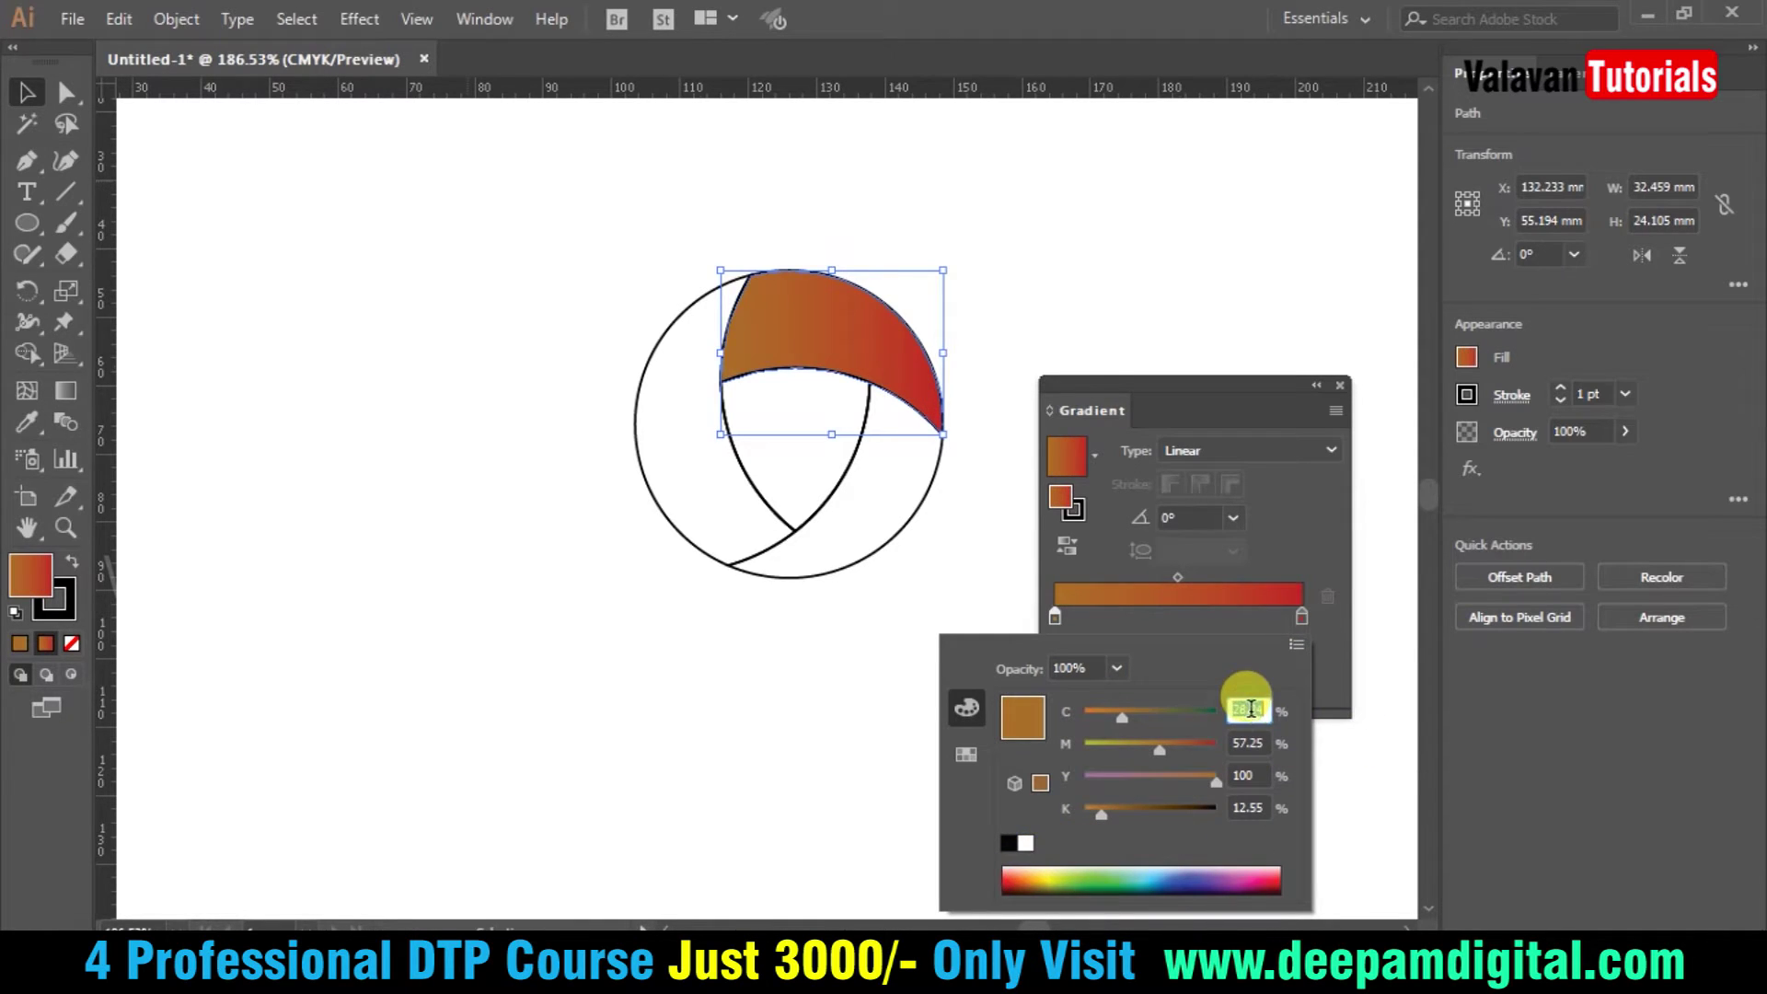
{"action": "type", "text": "0"}
{"action": "key", "text": "Tab"}
{"action": "type", "text": "100"}
{"action": "key", "text": "Tab"}
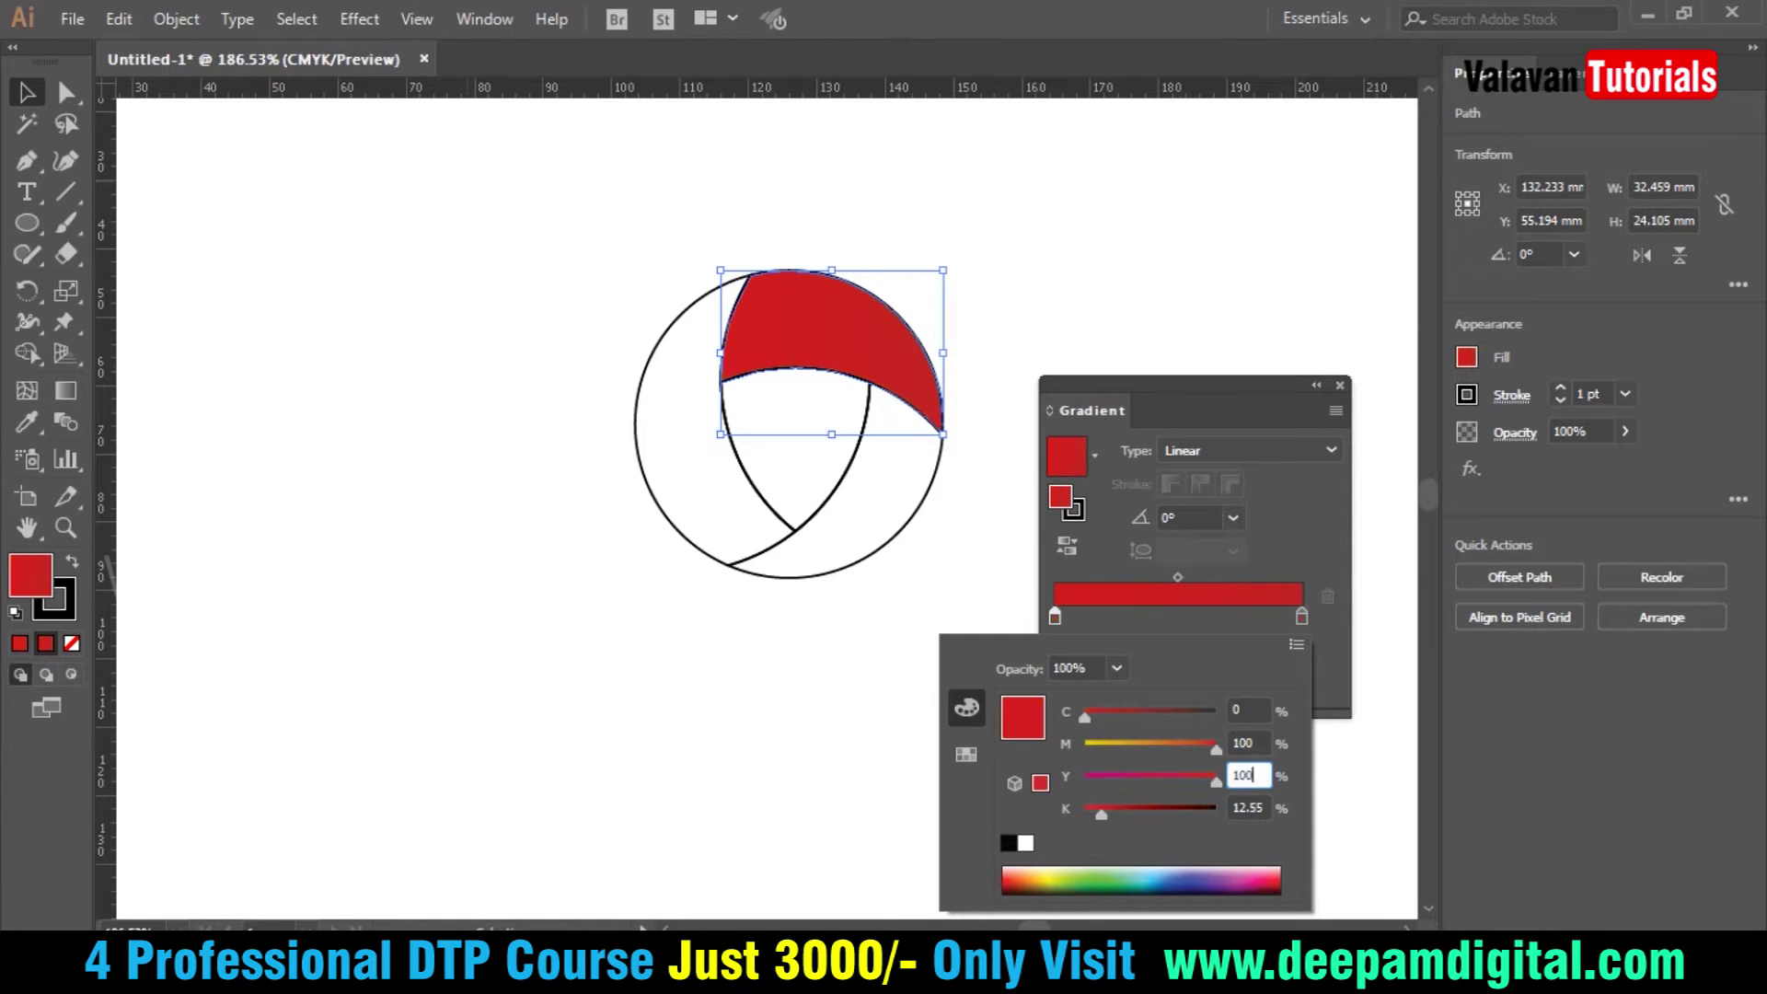
{"action": "key", "text": "Tab"}
{"action": "type", "text": "0"}
{"action": "key", "text": "Tab"}
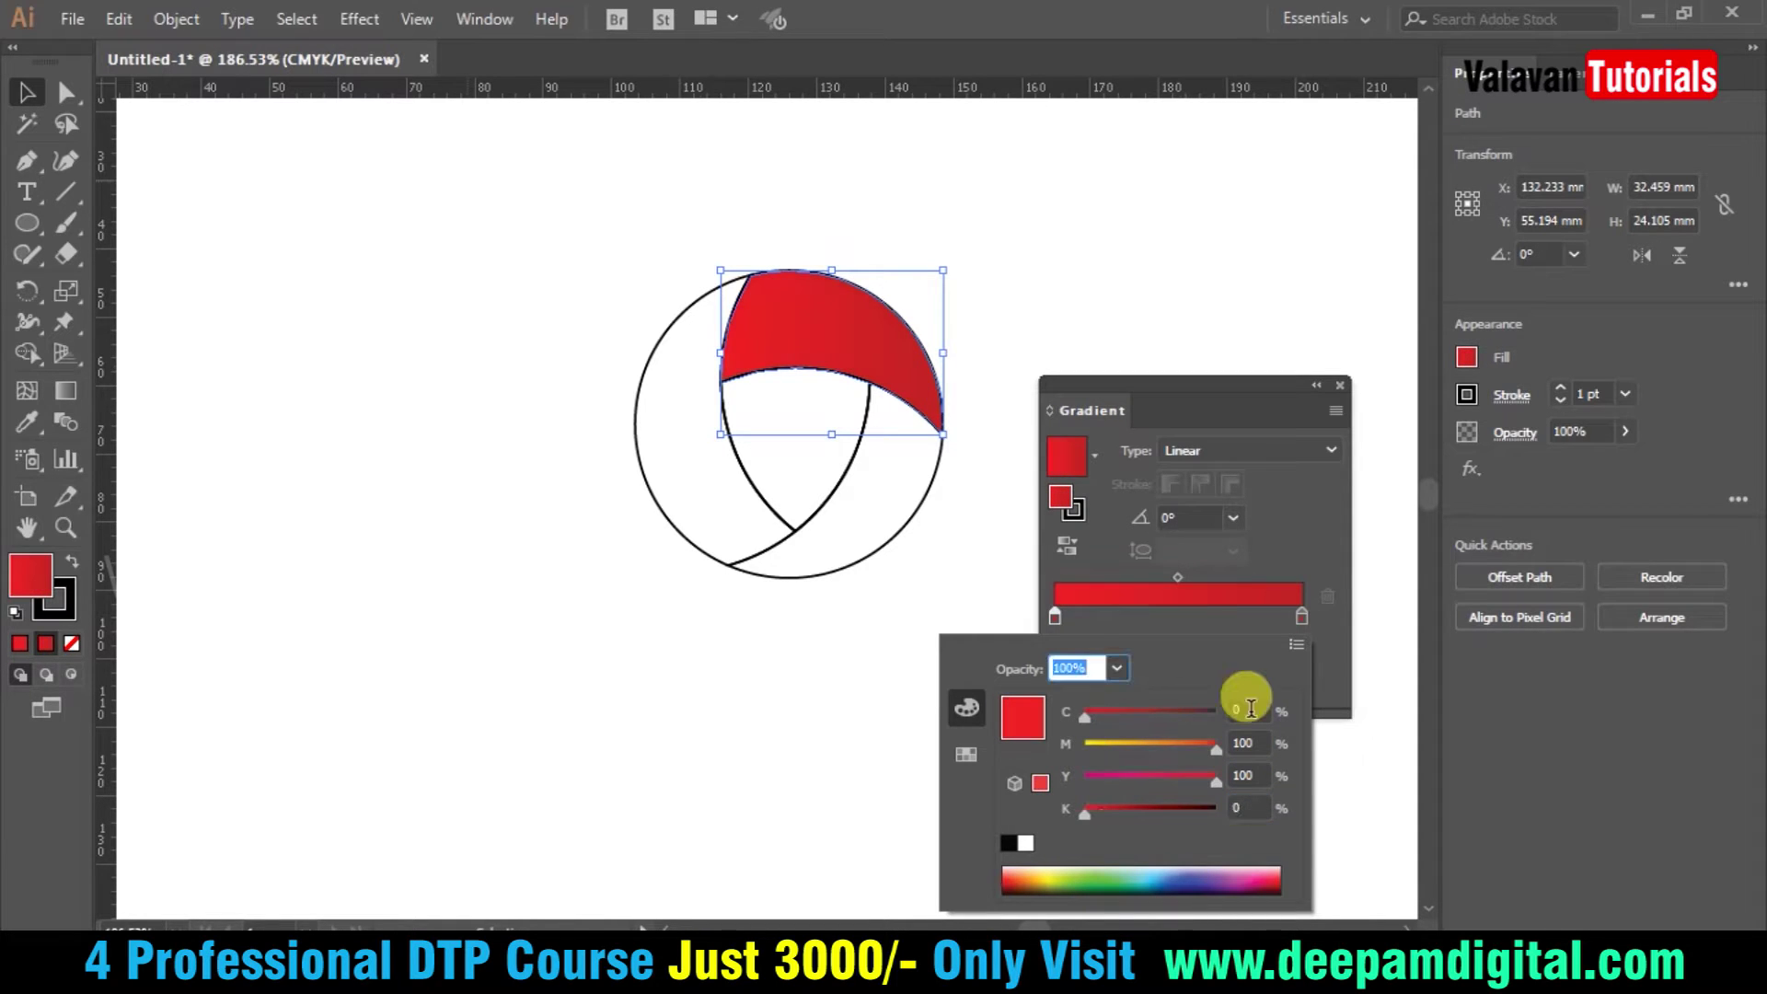
{"action": "key", "text": "Return"}
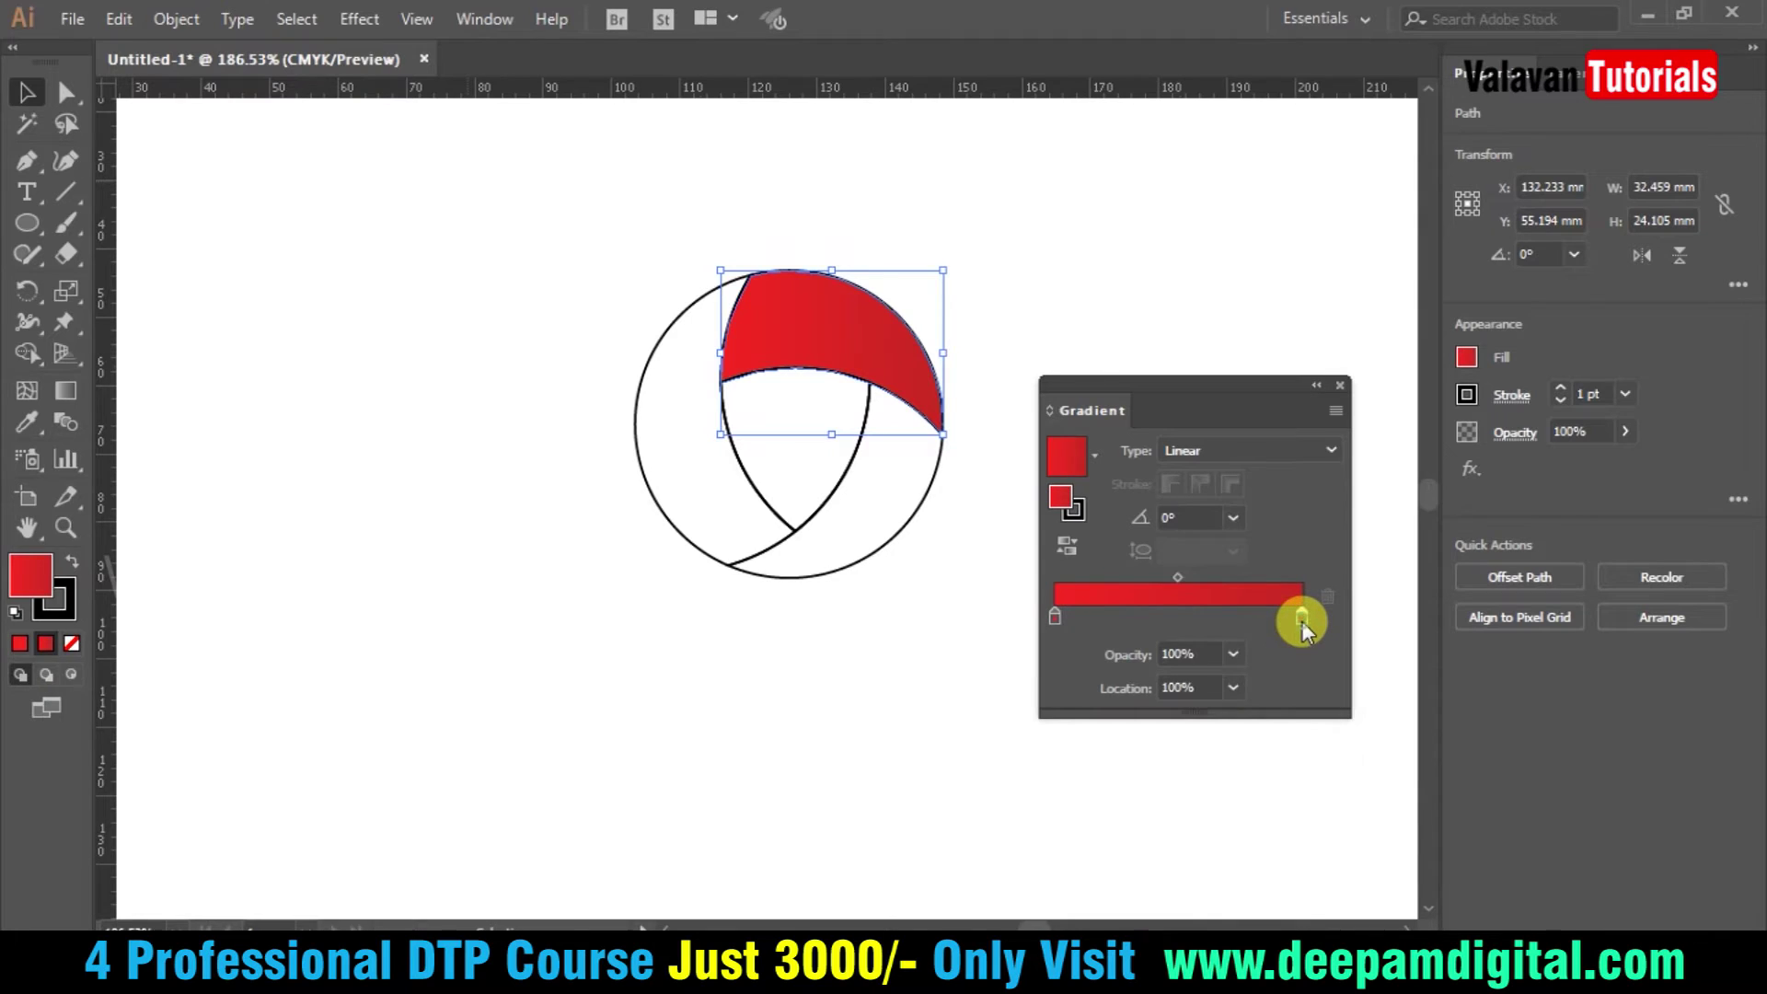
- Review the dark stop's colour values, then zoom in on the emblem and reselect the red blade
{"action": "double_click", "coordinate": [1301, 622]}
{"action": "key", "text": "Tab"}
{"action": "key", "text": "Tab"}
{"action": "key", "text": "shift+Tab"}
{"action": "key", "text": "Tab"}
{"action": "key", "text": "Tab"}
{"action": "key", "text": "Tab"}
{"action": "key", "text": "Return"}
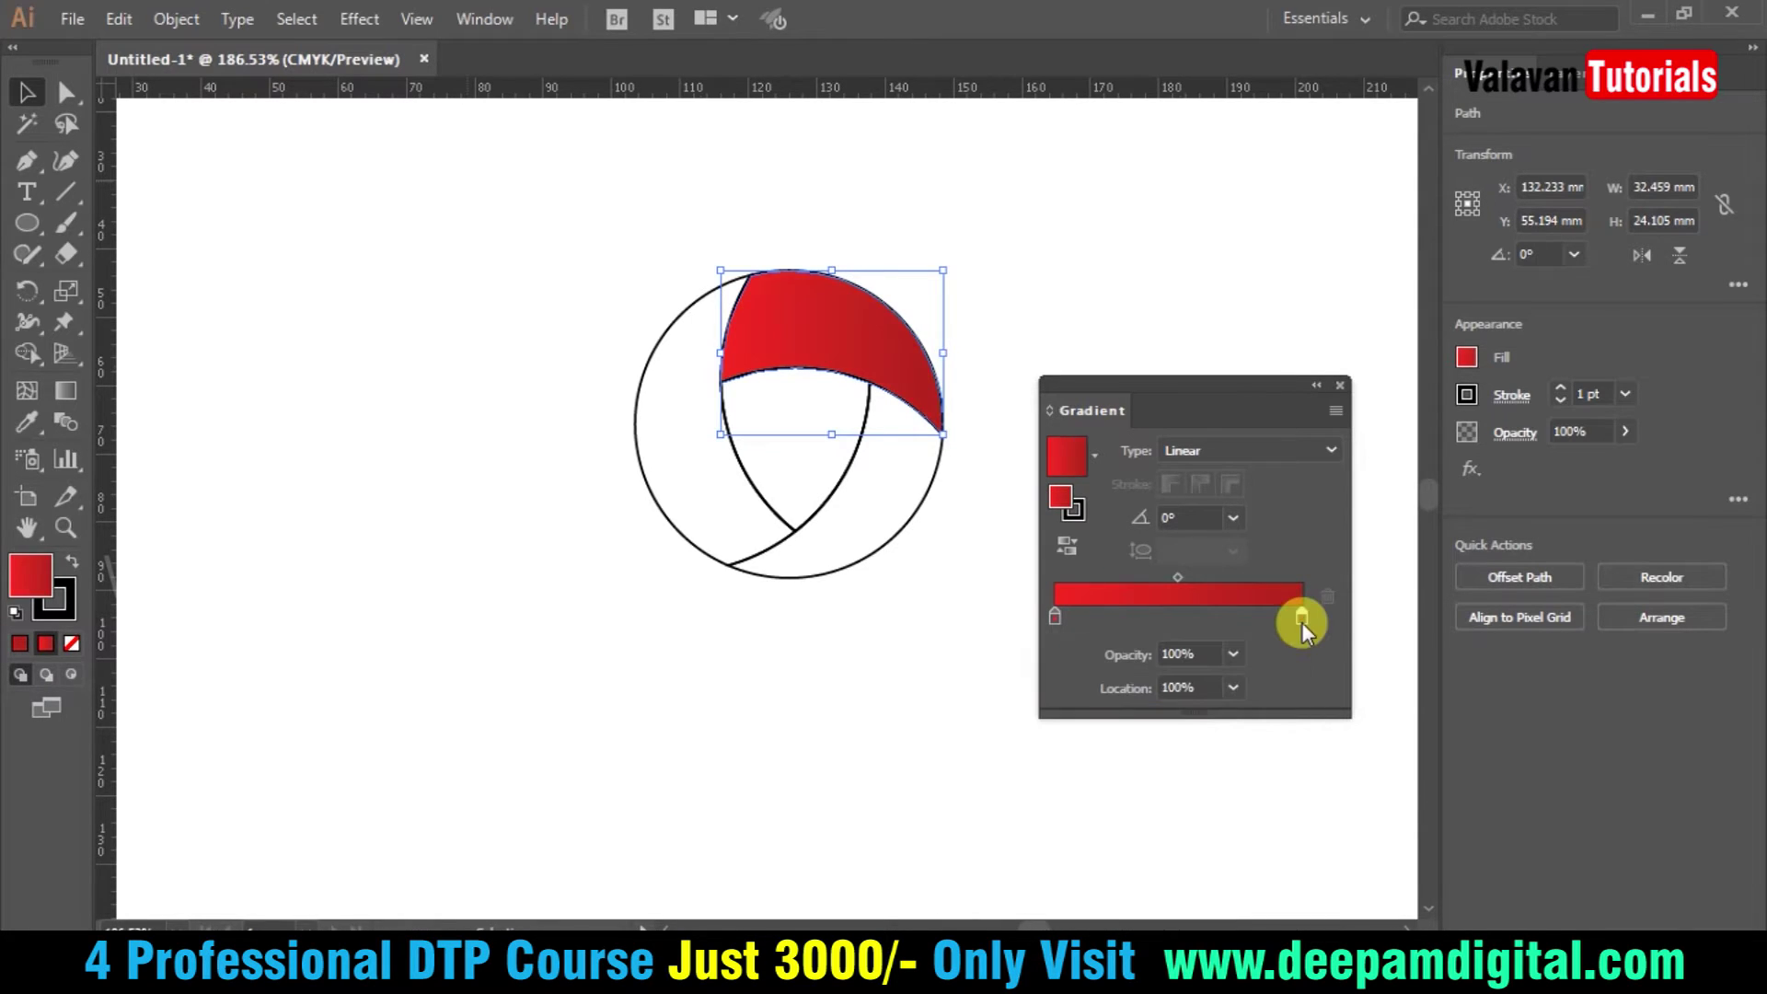
{"action": "left_click", "coordinate": [1337, 385]}
{"action": "left_click", "coordinate": [997, 679]}
{"action": "key", "text": "z"}
{"action": "left_click_drag", "start_coordinate": [1065, 694], "coordinate": [611, 304]}
{"action": "key", "text": "v"}
{"action": "left_click", "coordinate": [992, 376]}
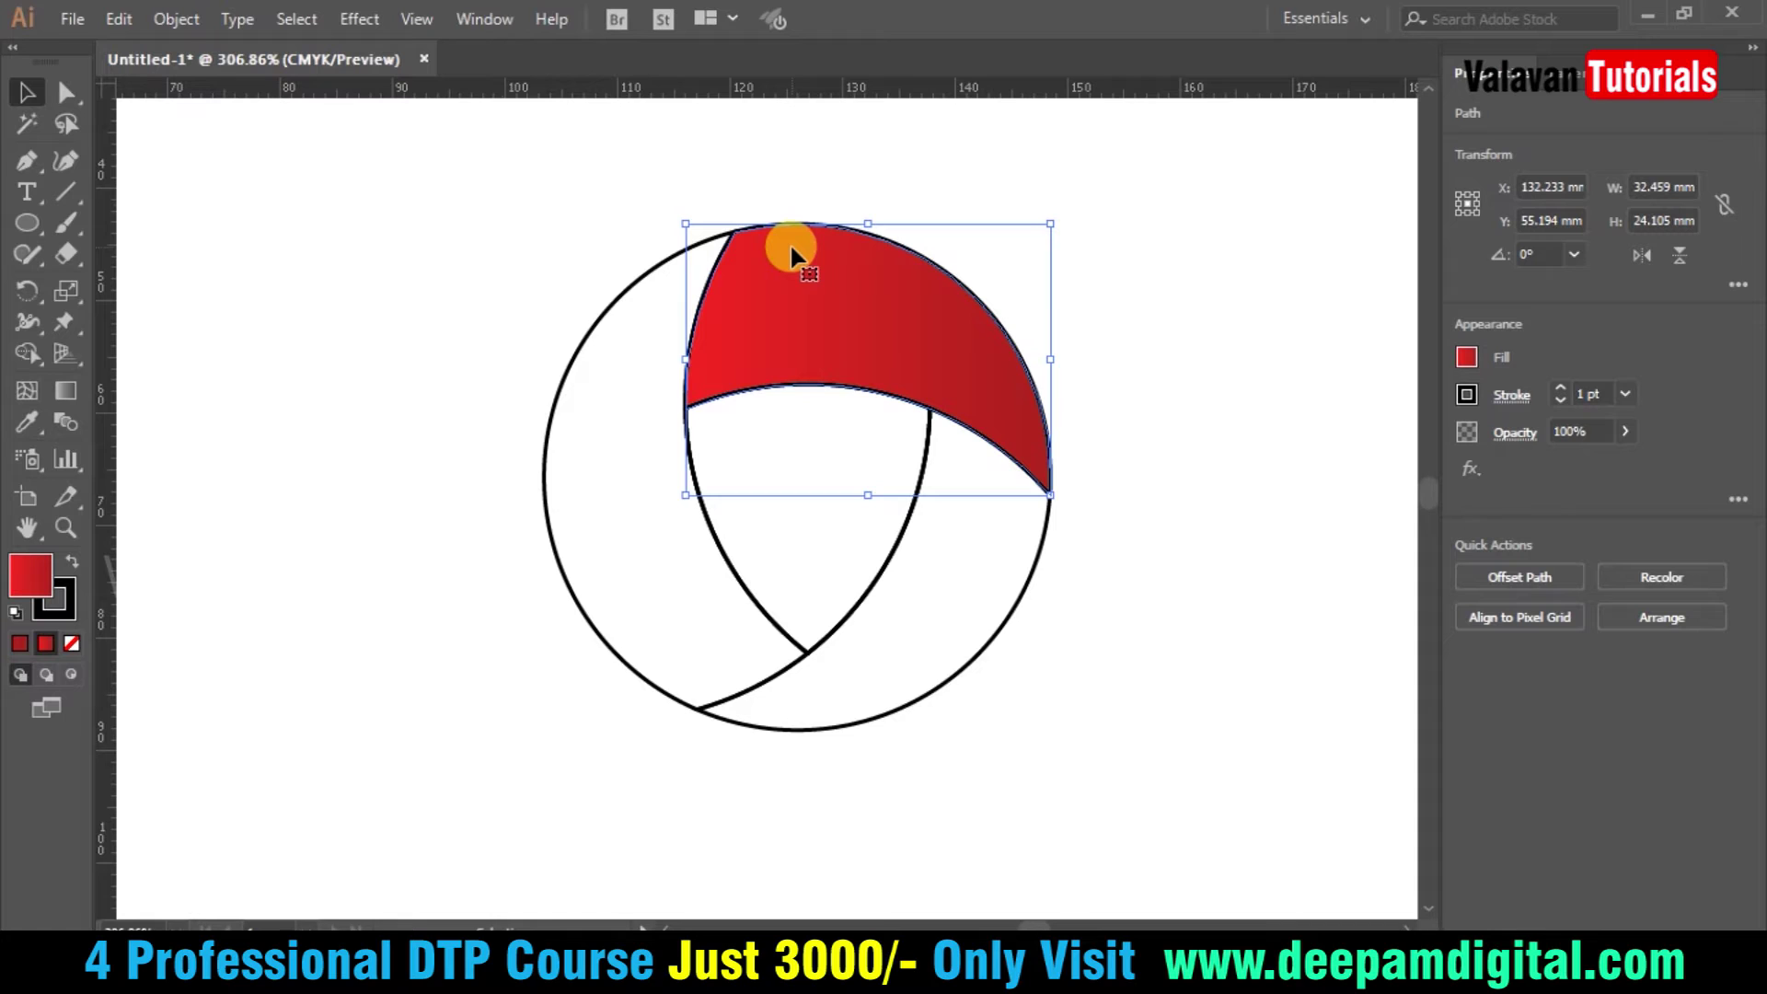
- Angle the top blade's gradient diagonally, darker red at upper left and bright red at lower right
{"action": "left_click", "coordinate": [66, 394]}
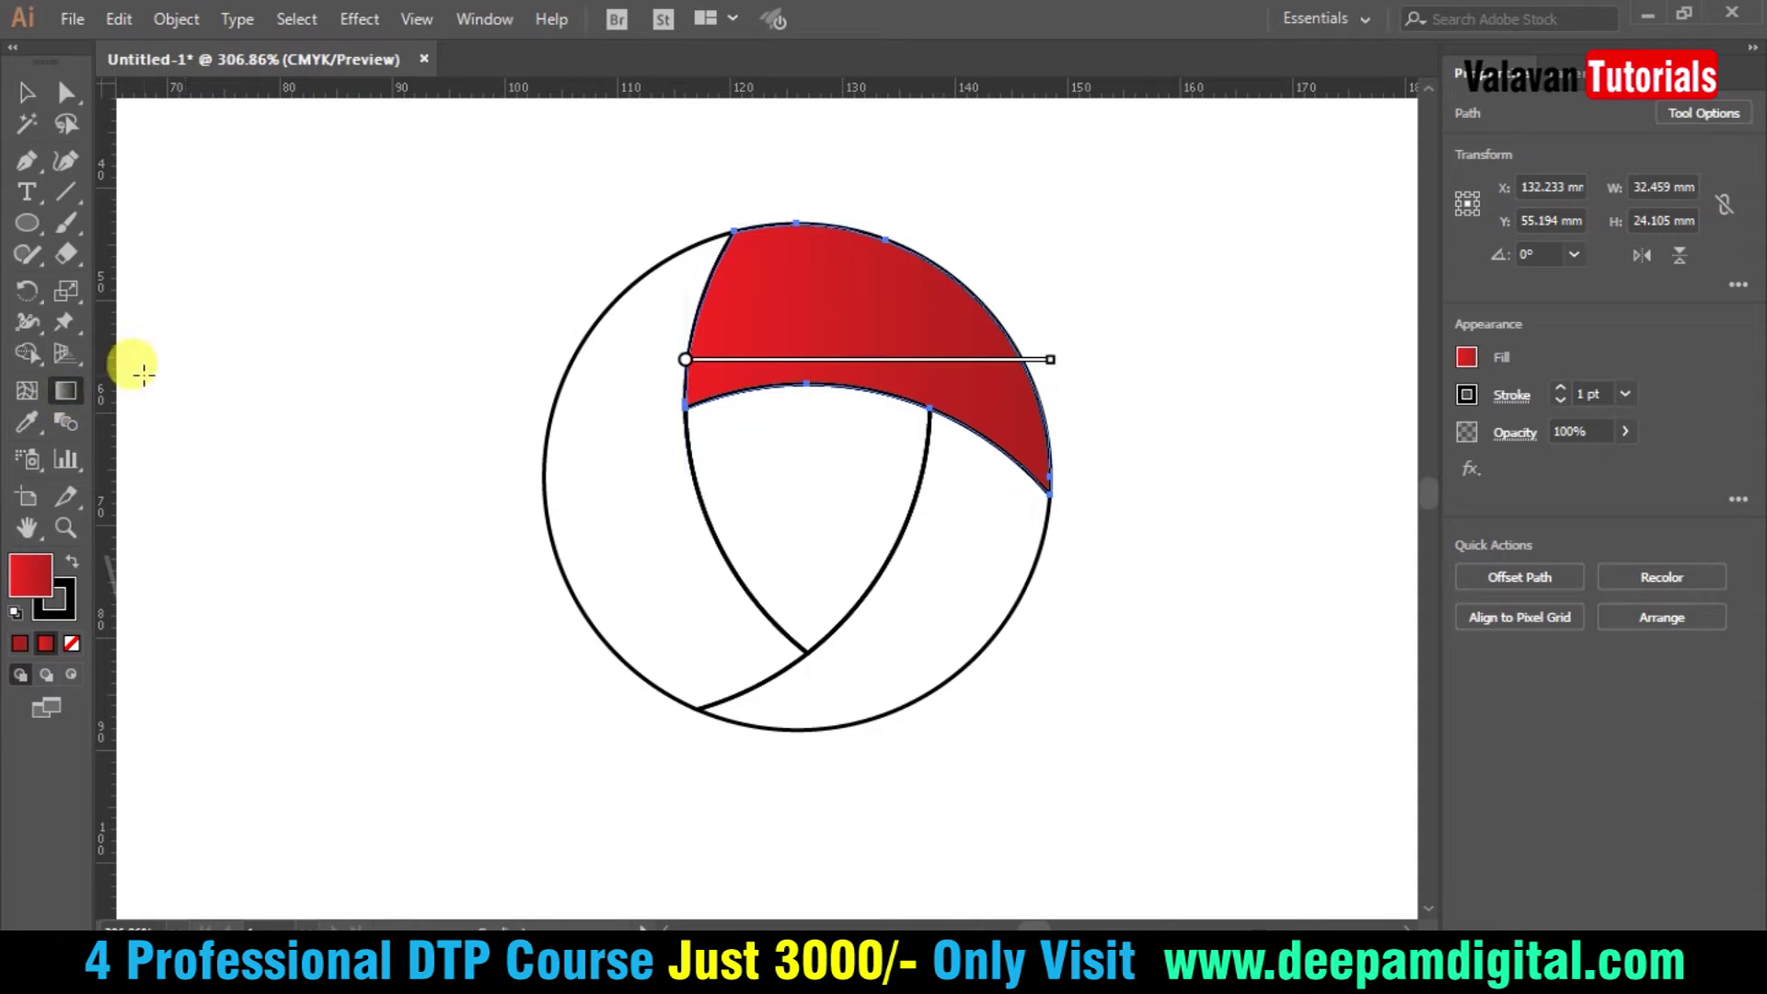
{"action": "left_click_drag", "start_coordinate": [1020, 442], "coordinate": [692, 272]}
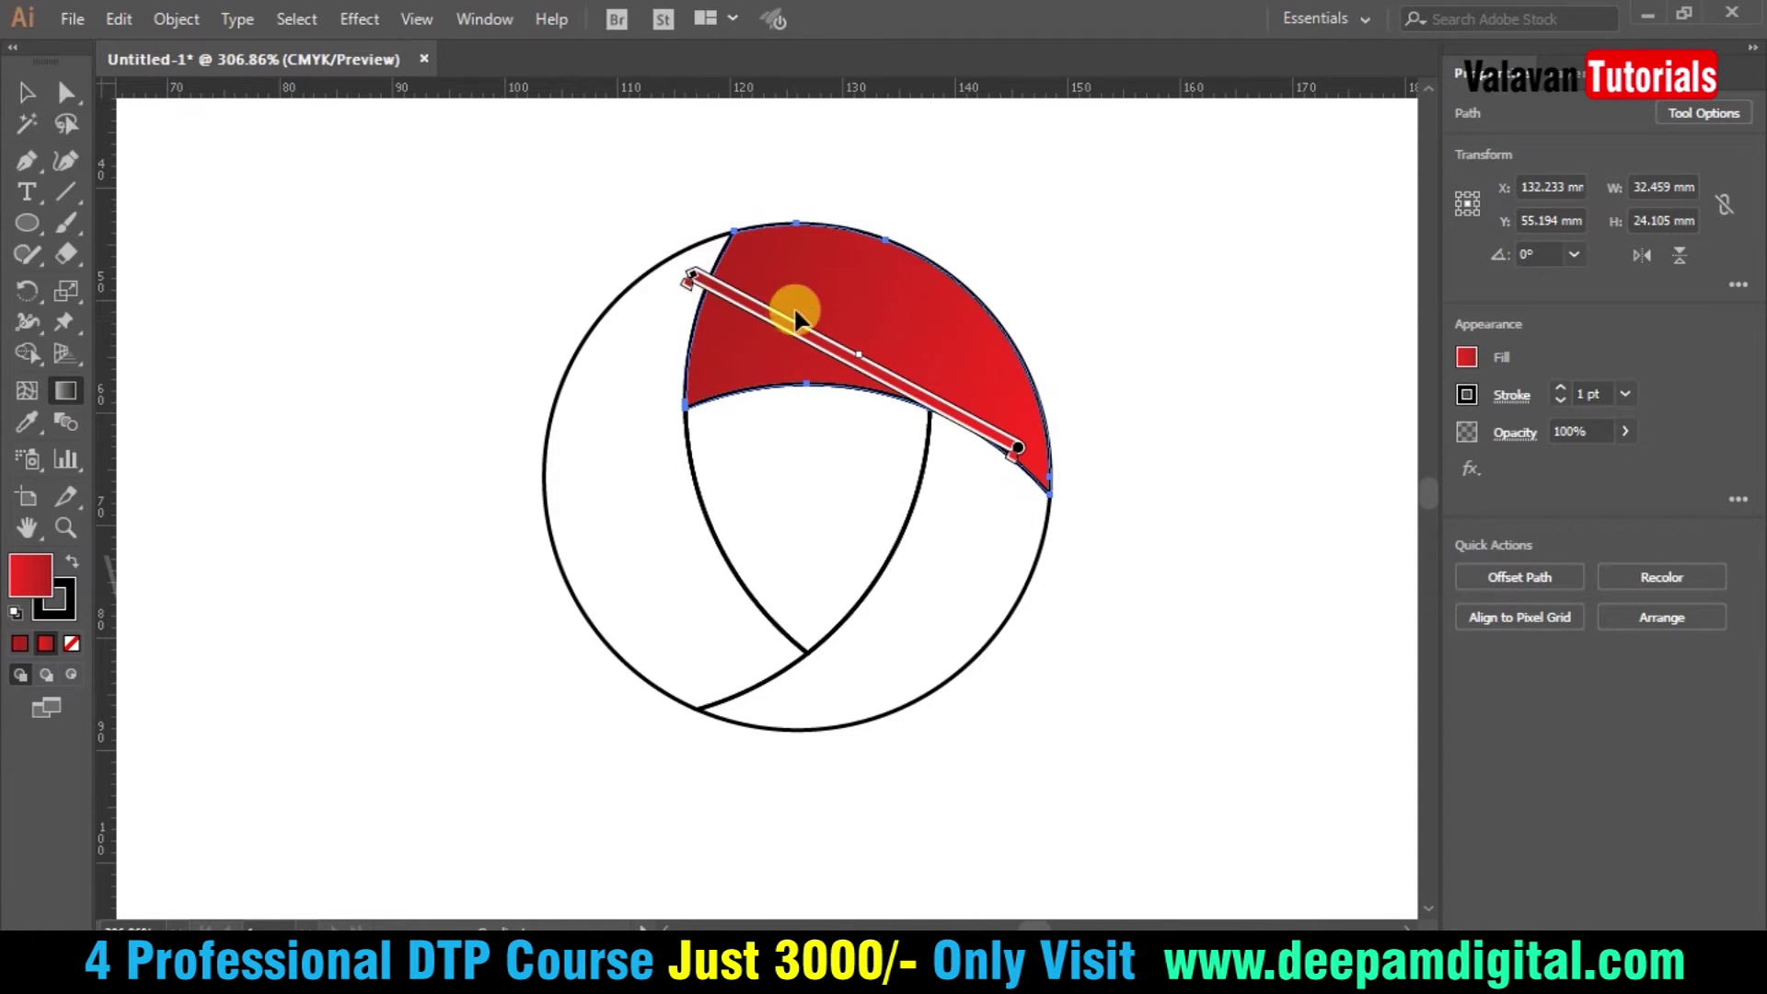
{"action": "left_click_drag", "start_coordinate": [1068, 451], "coordinate": [734, 268]}
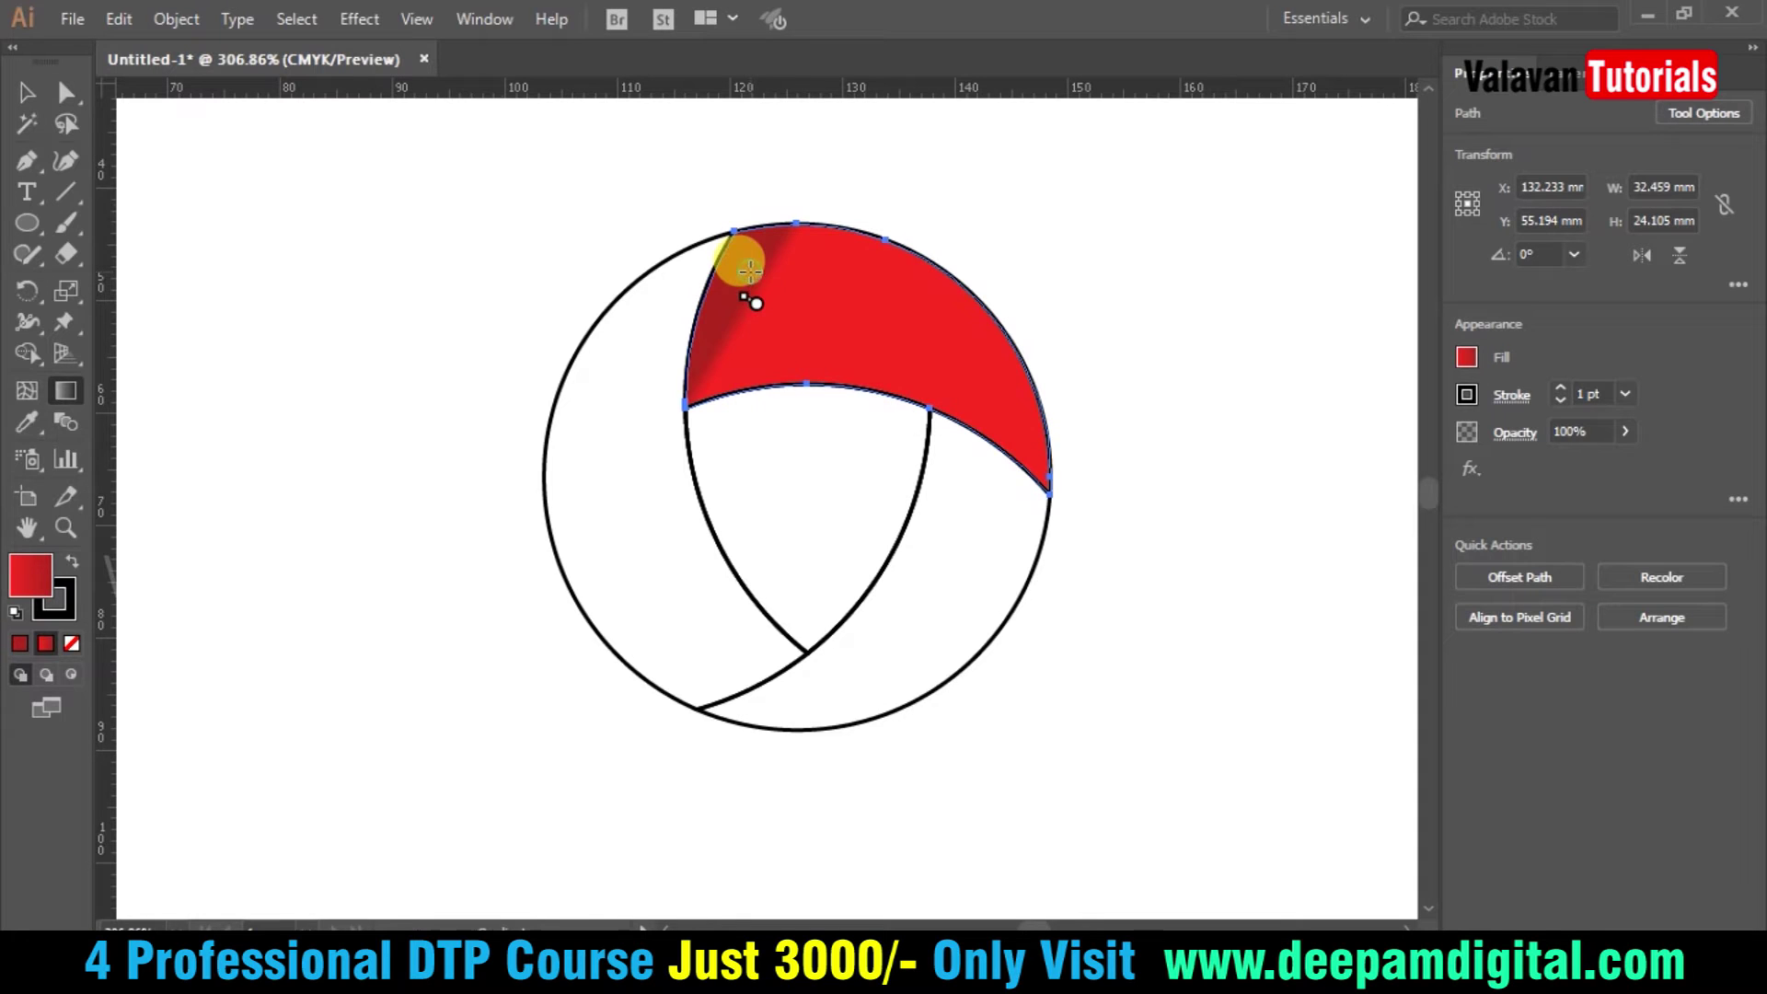
{"action": "left_click_drag", "start_coordinate": [1070, 459], "coordinate": [730, 264]}
{"action": "left_click_drag", "start_coordinate": [994, 407], "coordinate": [737, 245]}
{"action": "left_click_drag", "start_coordinate": [911, 388], "coordinate": [733, 242]}
{"action": "key", "text": "v"}
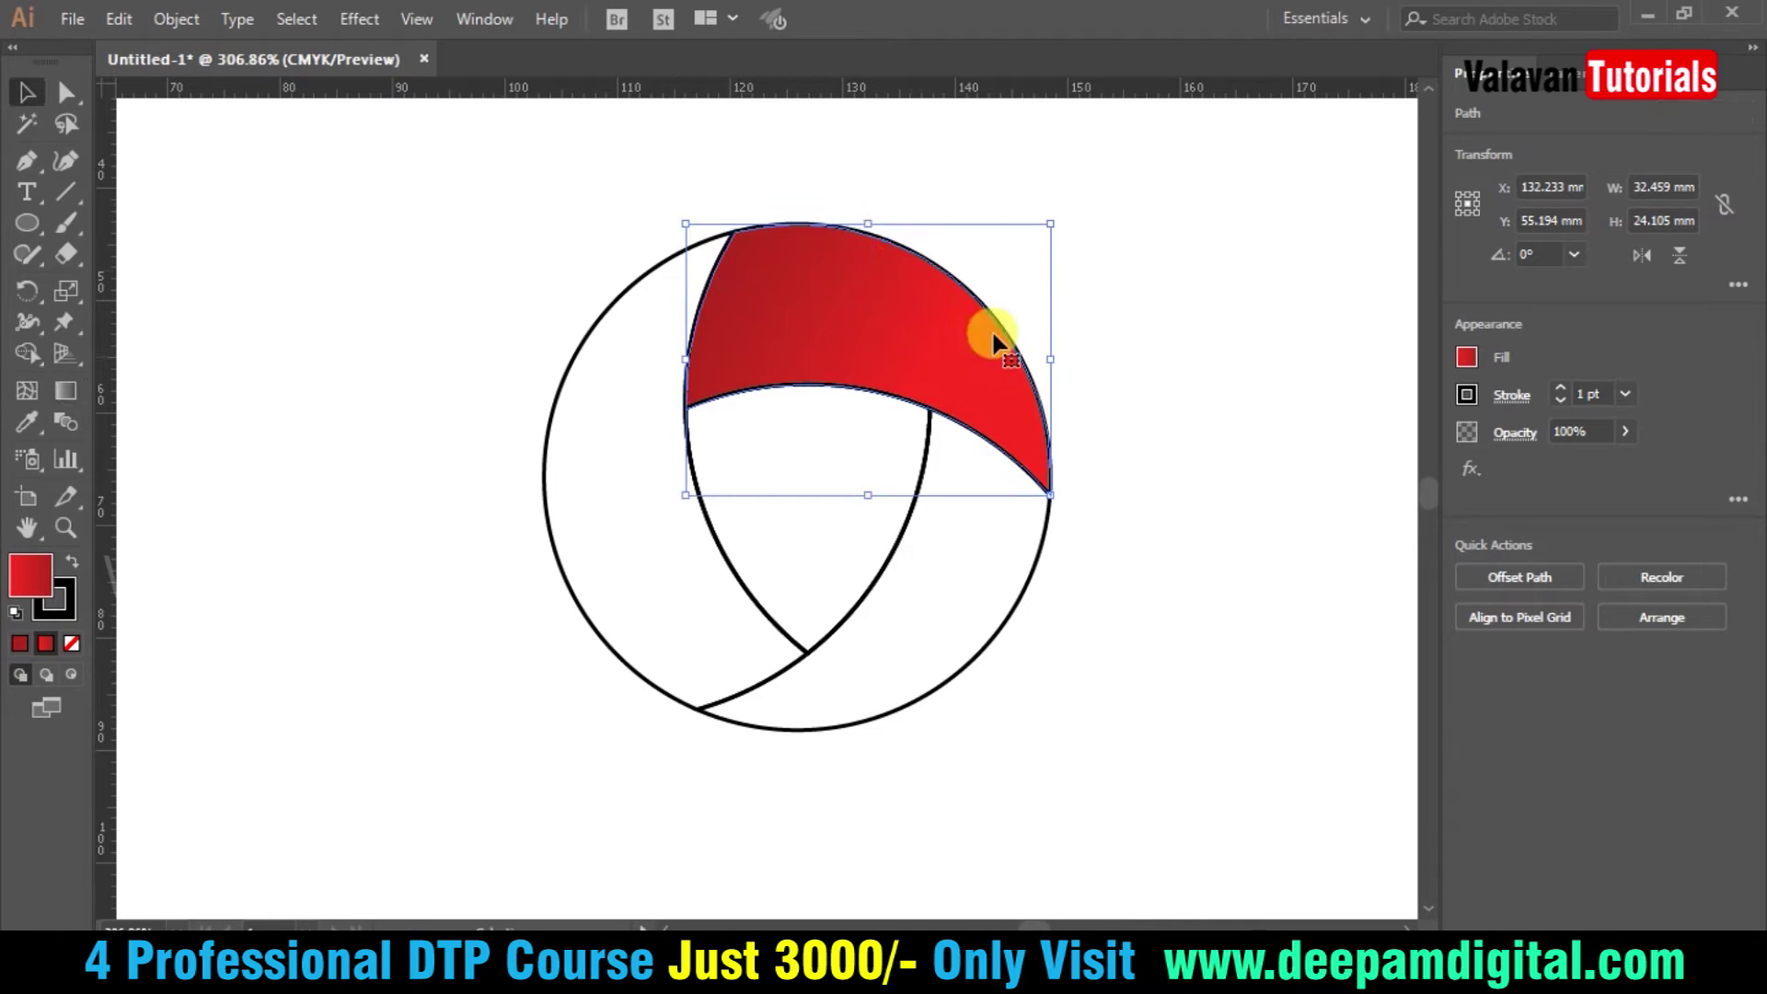
{"action": "key", "text": "ctrl+a"}
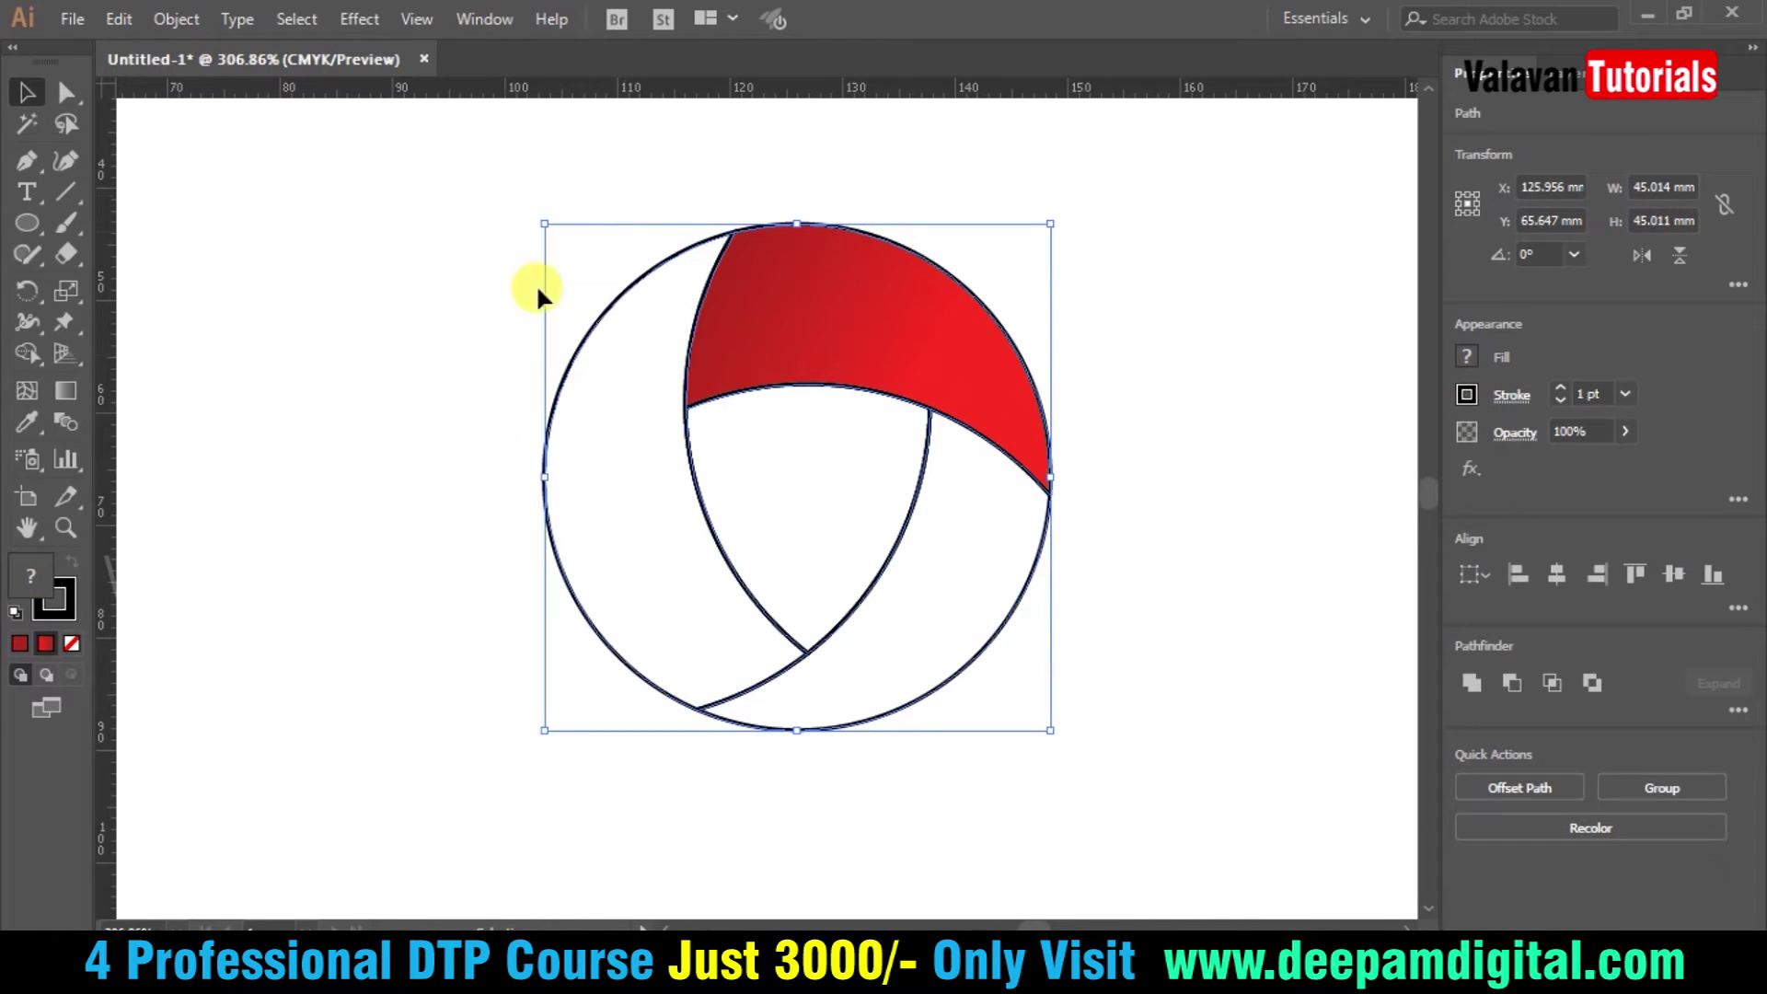
- Remove the stroke from all emblem paths
{"action": "left_click", "coordinate": [1468, 397]}
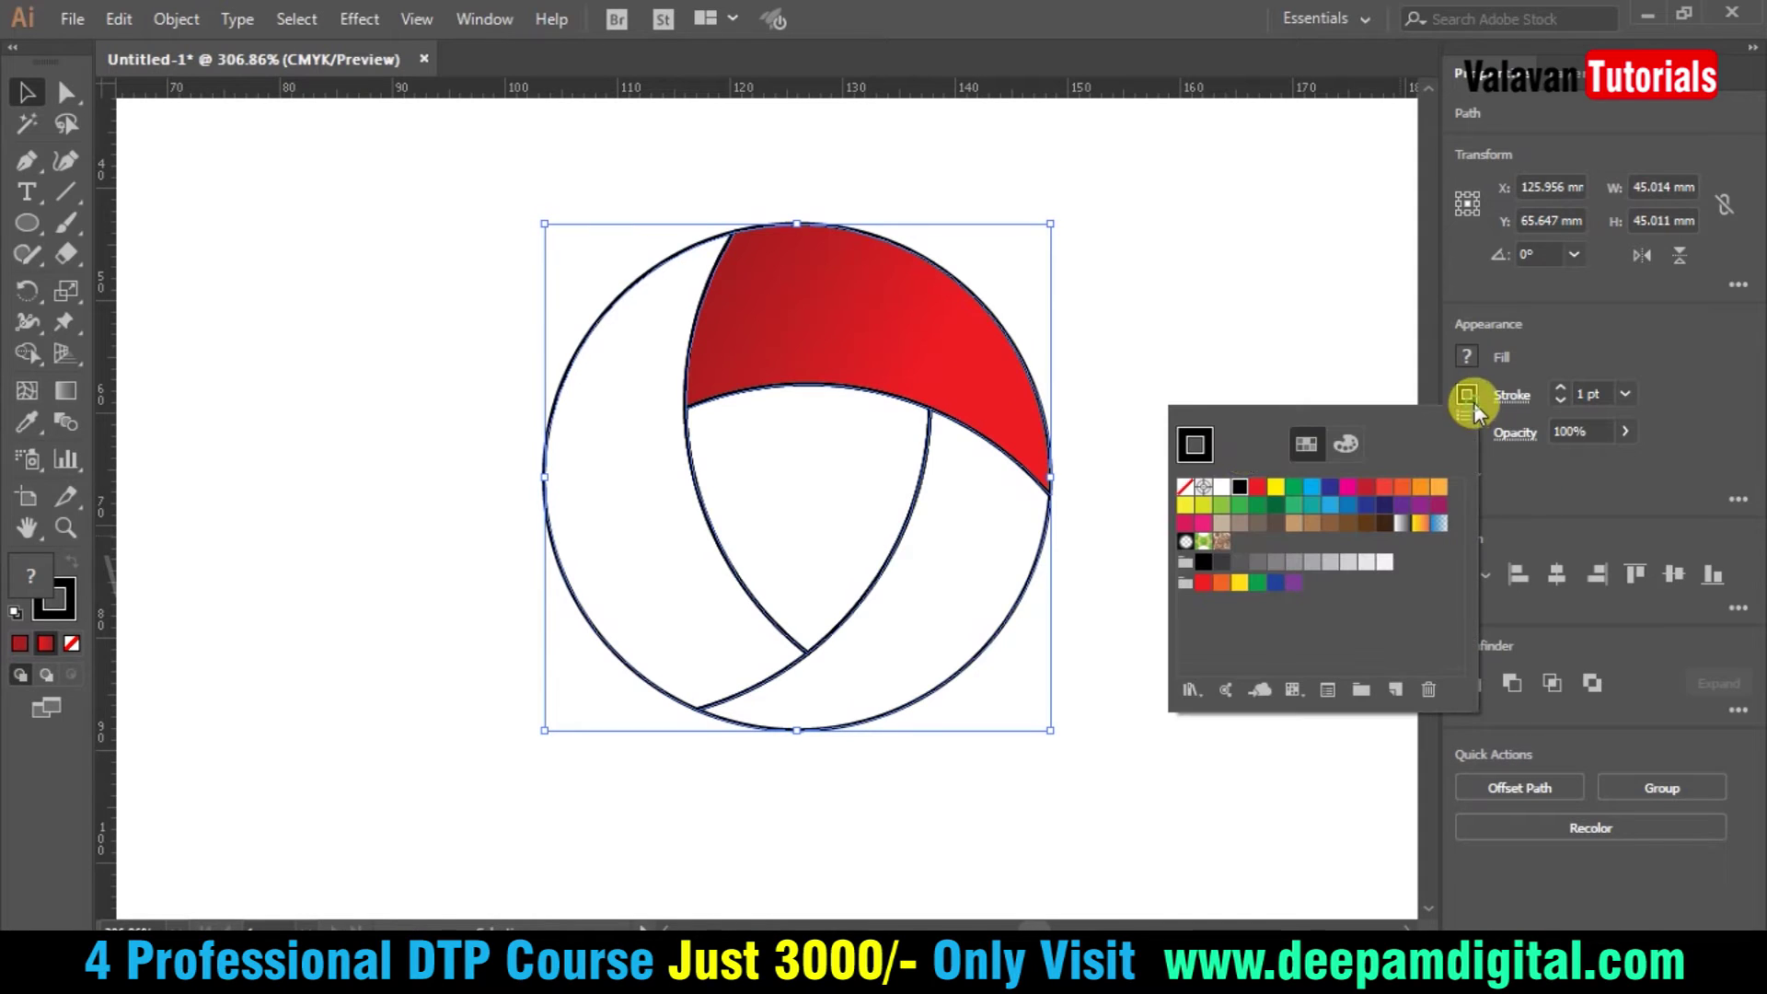
{"action": "left_click", "coordinate": [1185, 488]}
{"action": "left_click", "coordinate": [1168, 313]}
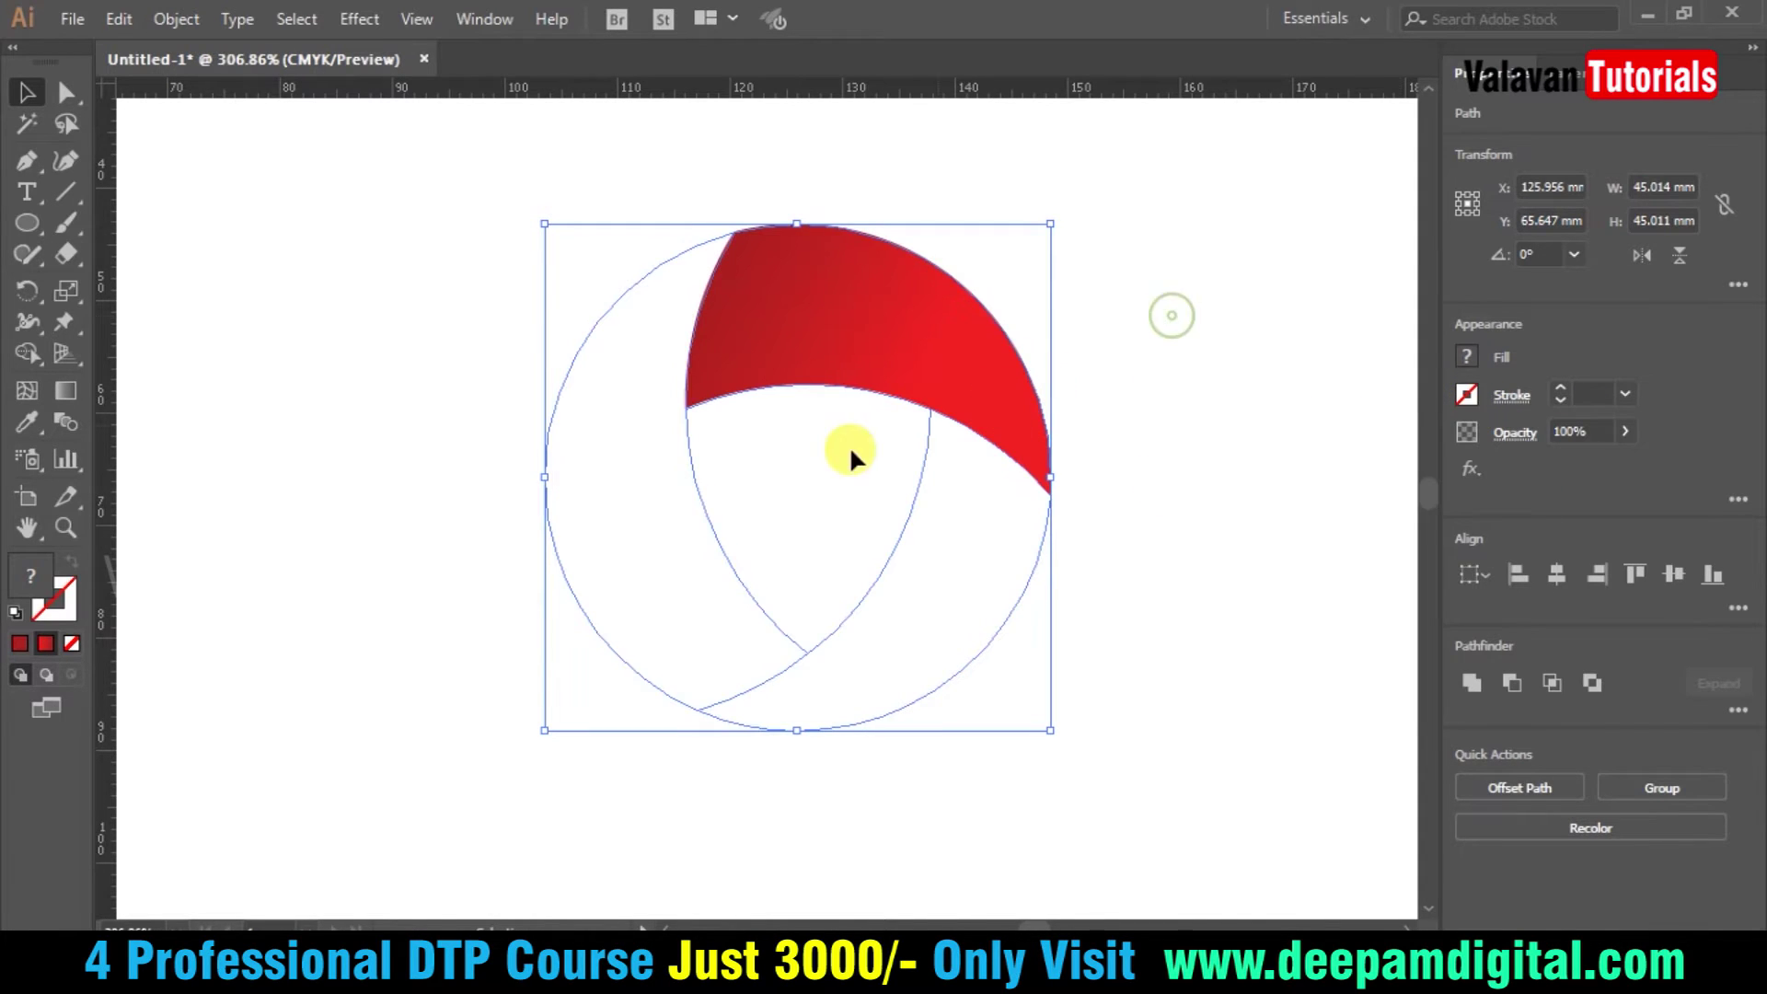
{"action": "left_click", "coordinate": [372, 606]}
- Apply the top blade's red gradient to the left and lower-right blades with the Eyedropper
{"action": "left_click", "coordinate": [546, 492]}
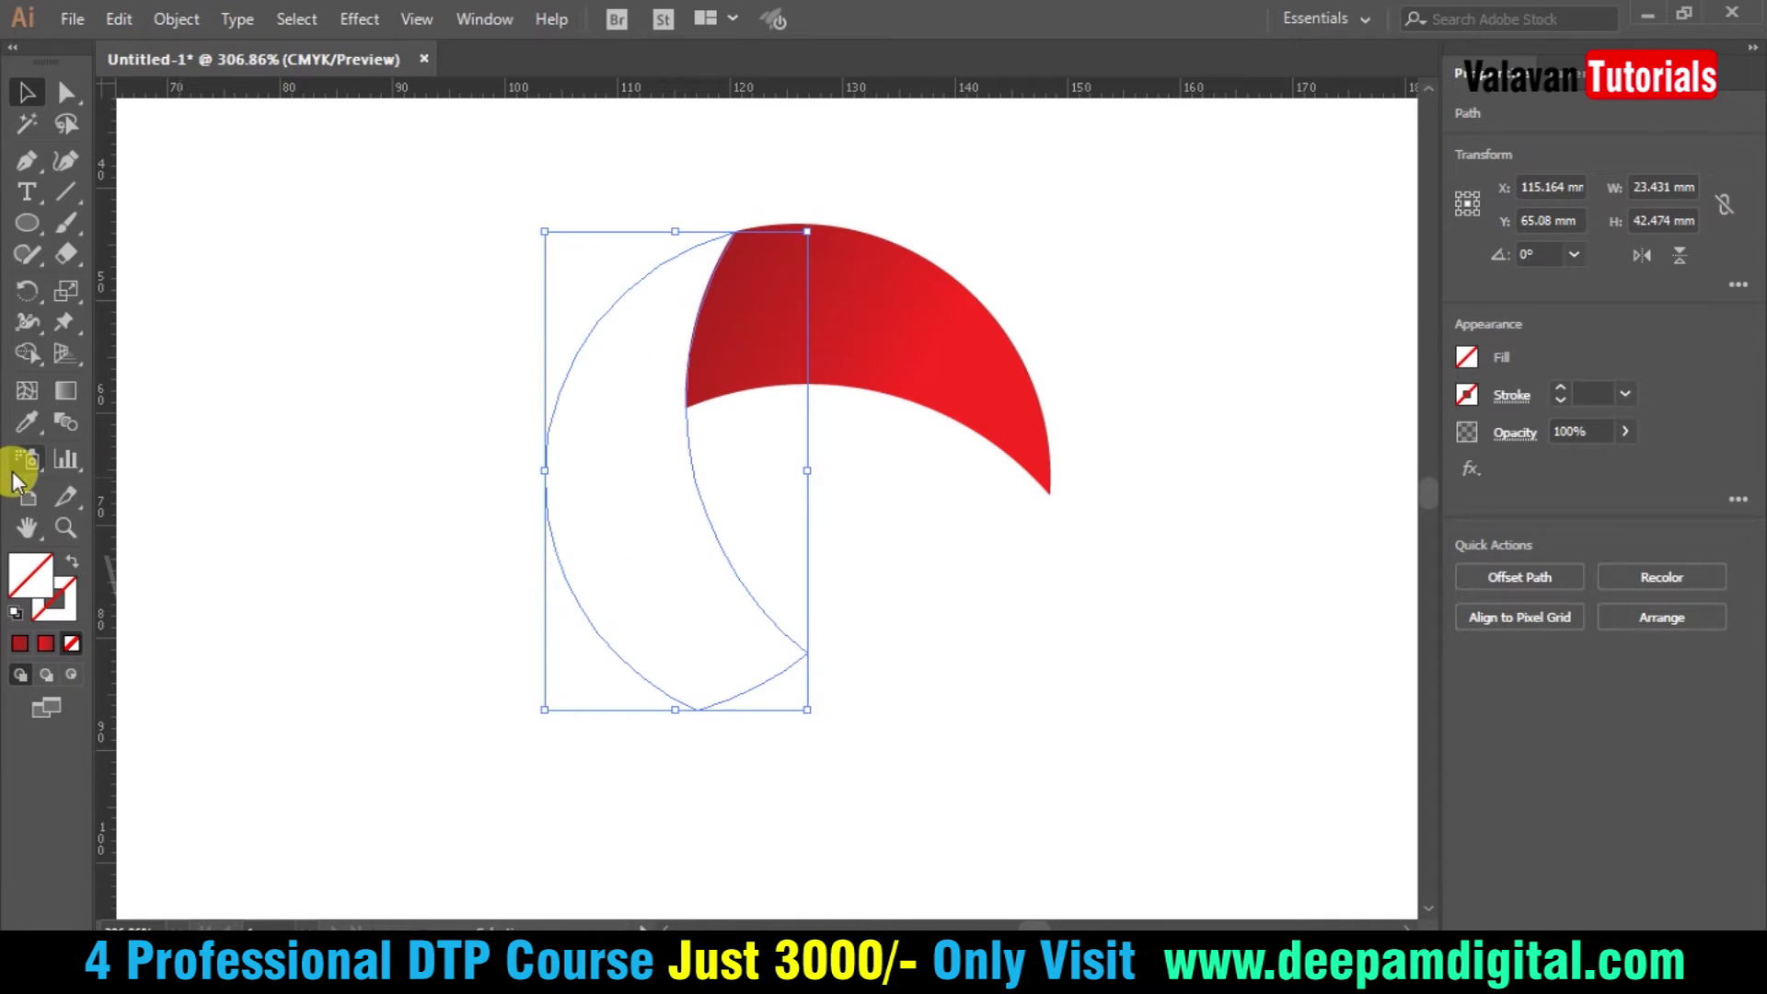
{"action": "key", "text": "i"}
{"action": "left_click", "coordinate": [907, 311]}
{"action": "key", "text": "v"}
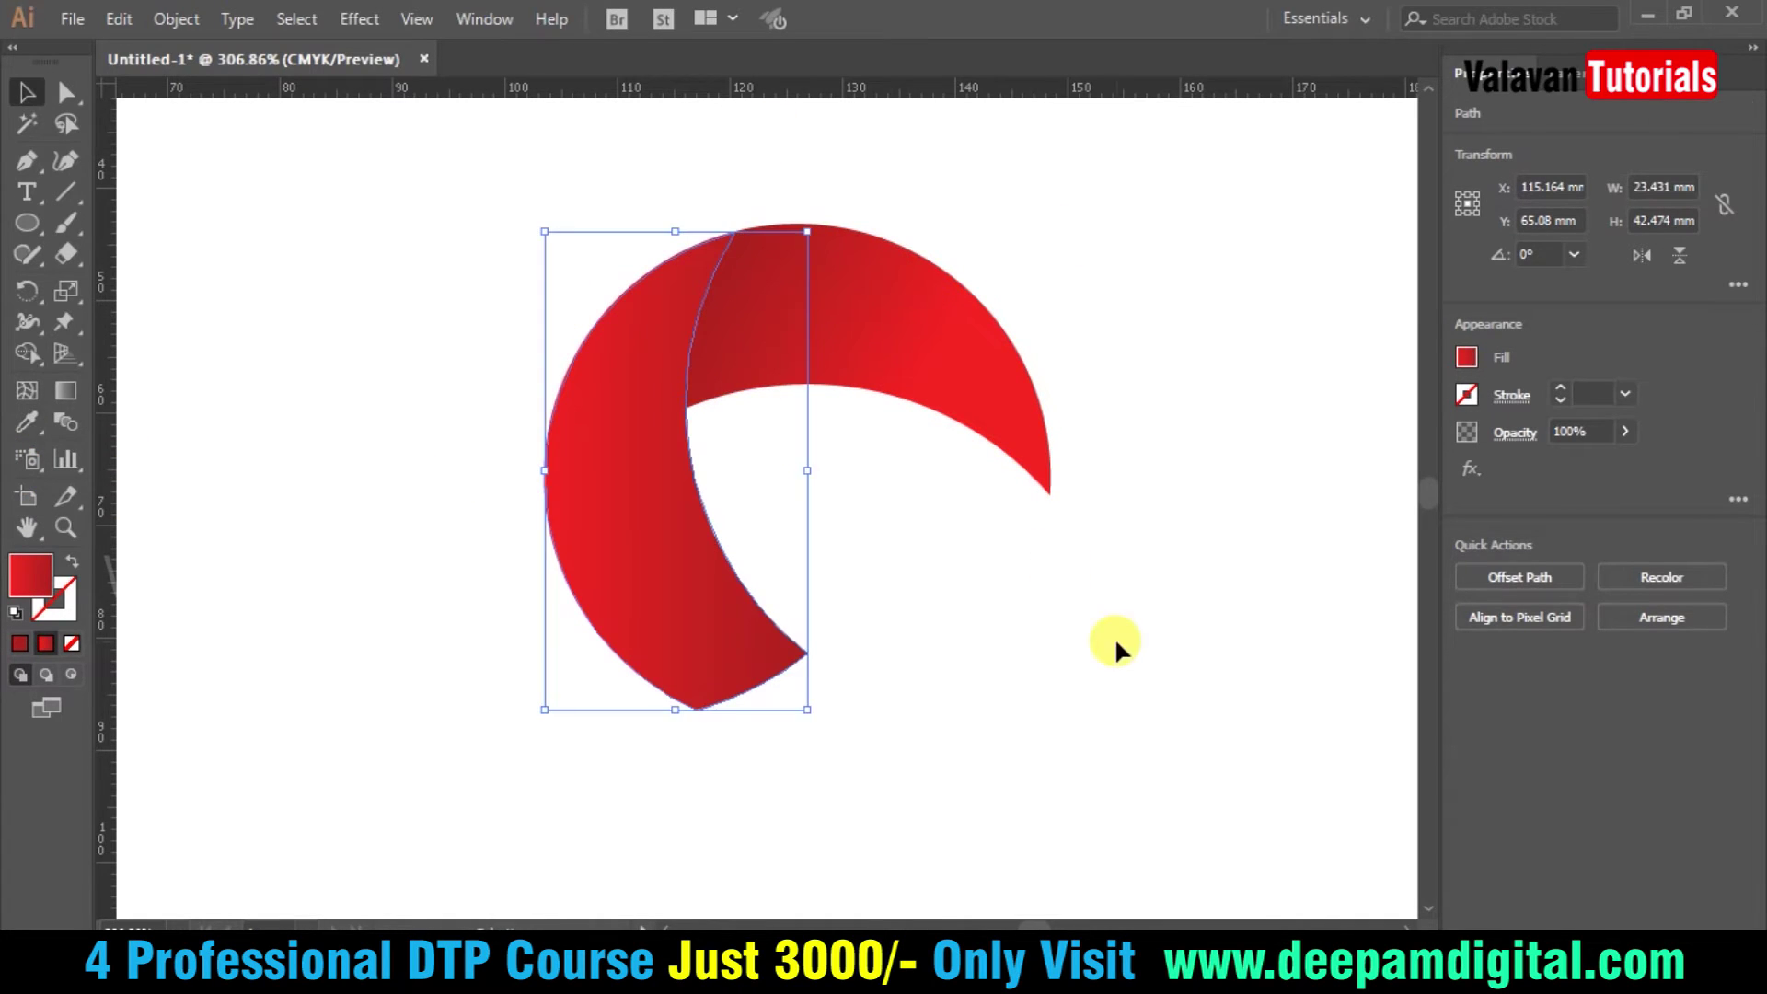
{"action": "left_click", "coordinate": [1001, 598]}
{"action": "left_click_drag", "start_coordinate": [1146, 581], "coordinate": [897, 445]}
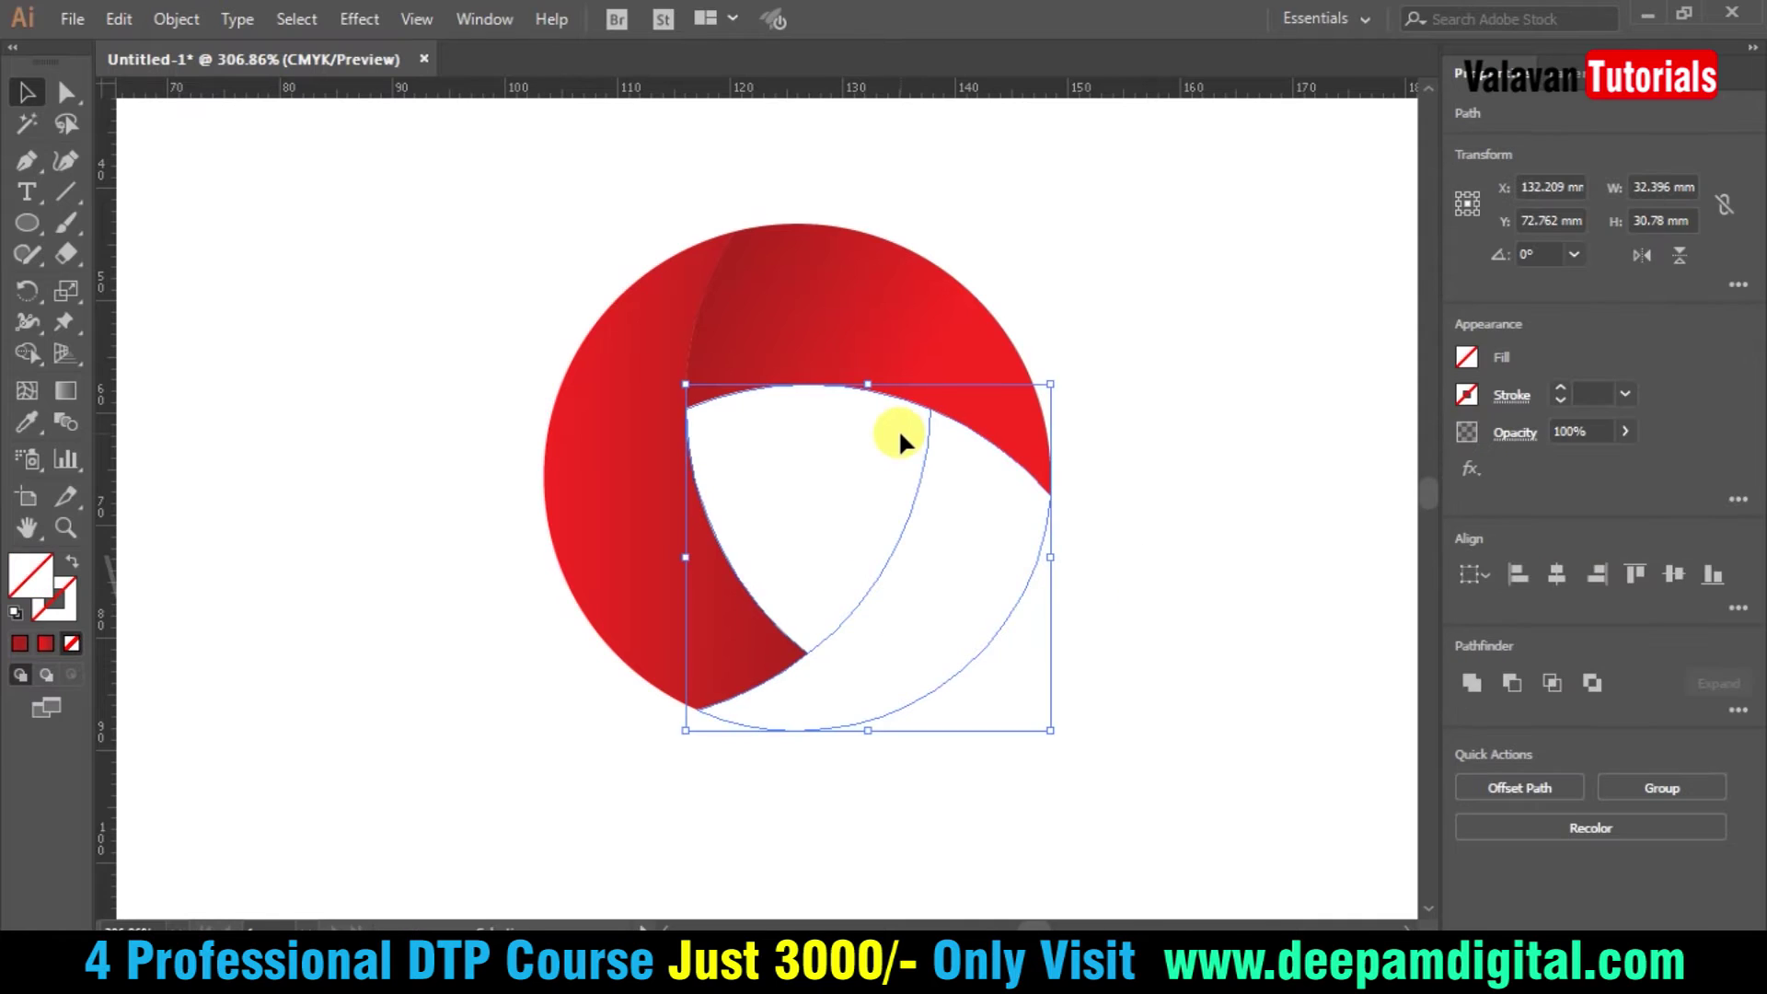
{"action": "key", "text": "i"}
{"action": "left_click", "coordinate": [875, 283]}
{"action": "key", "text": "v"}
- Delete the inner shield-shaped piece to leave a white opening at the centre
{"action": "left_click", "coordinate": [1152, 336]}
{"action": "left_click", "coordinate": [855, 460]}
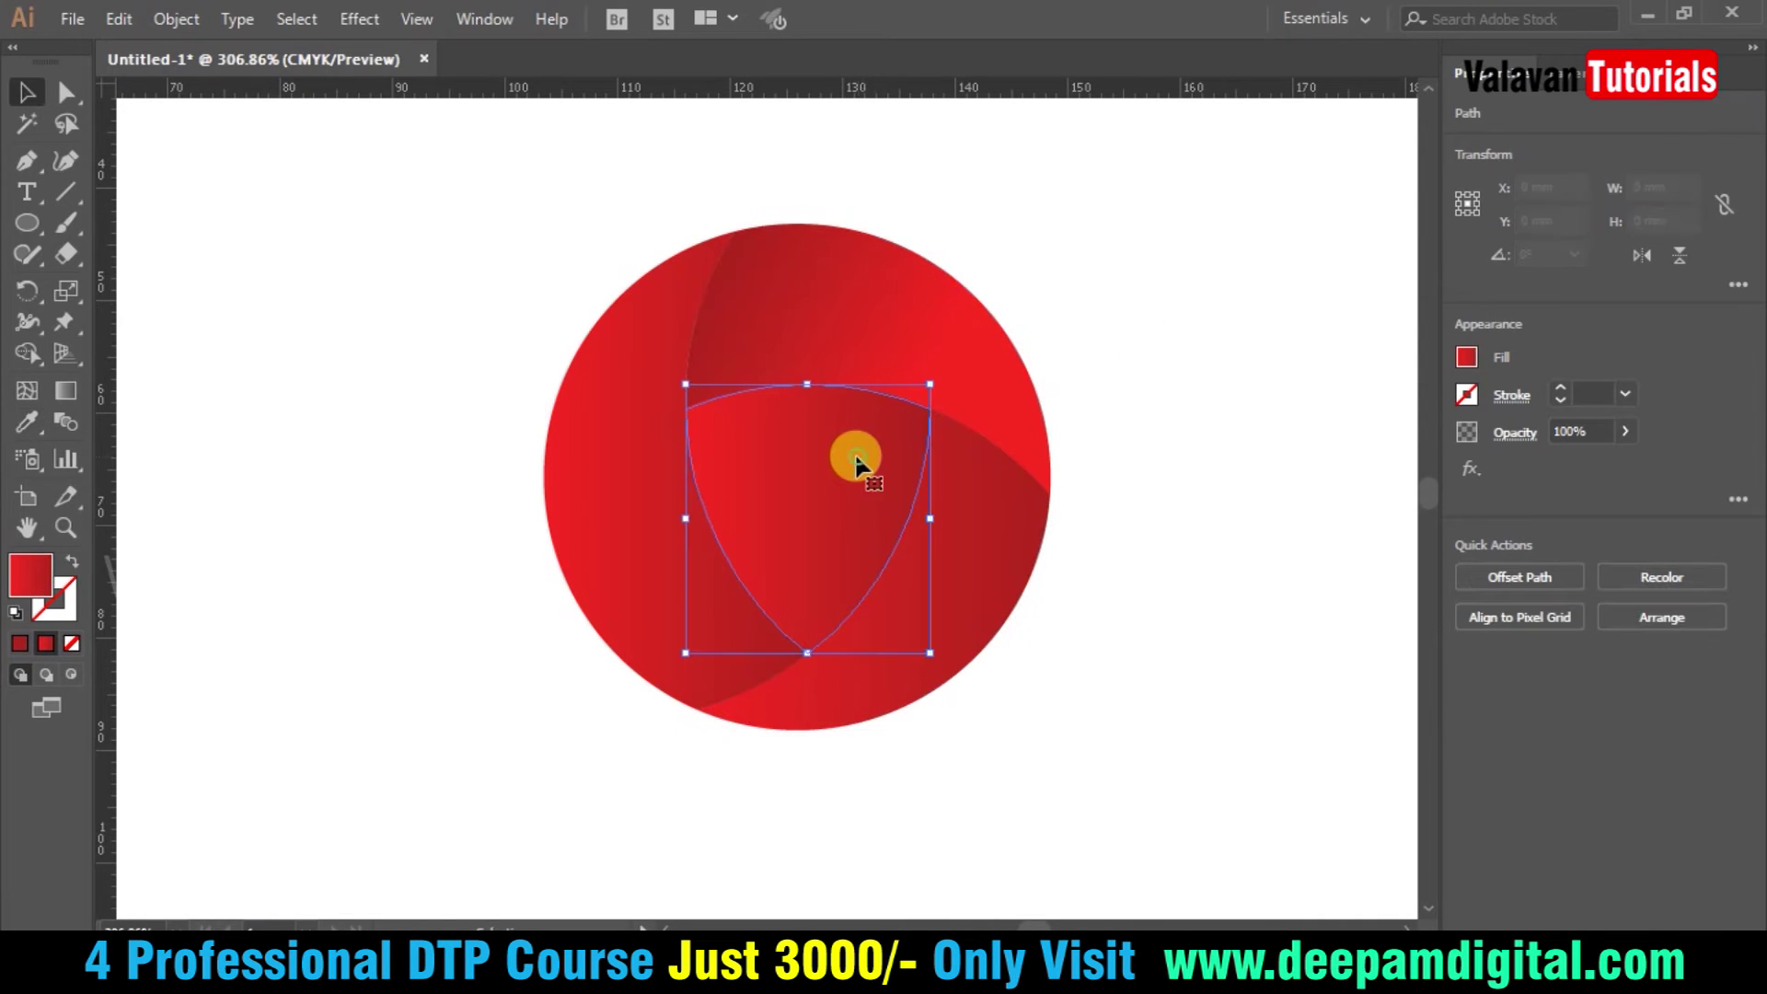
{"action": "left_click", "coordinate": [847, 471], "text": "shift"}
{"action": "left_click", "coordinate": [824, 460]}
{"action": "key", "text": "Delete"}
{"action": "left_click_drag", "start_coordinate": [1201, 185], "coordinate": [433, 773]}
{"action": "left_click", "coordinate": [394, 725]}
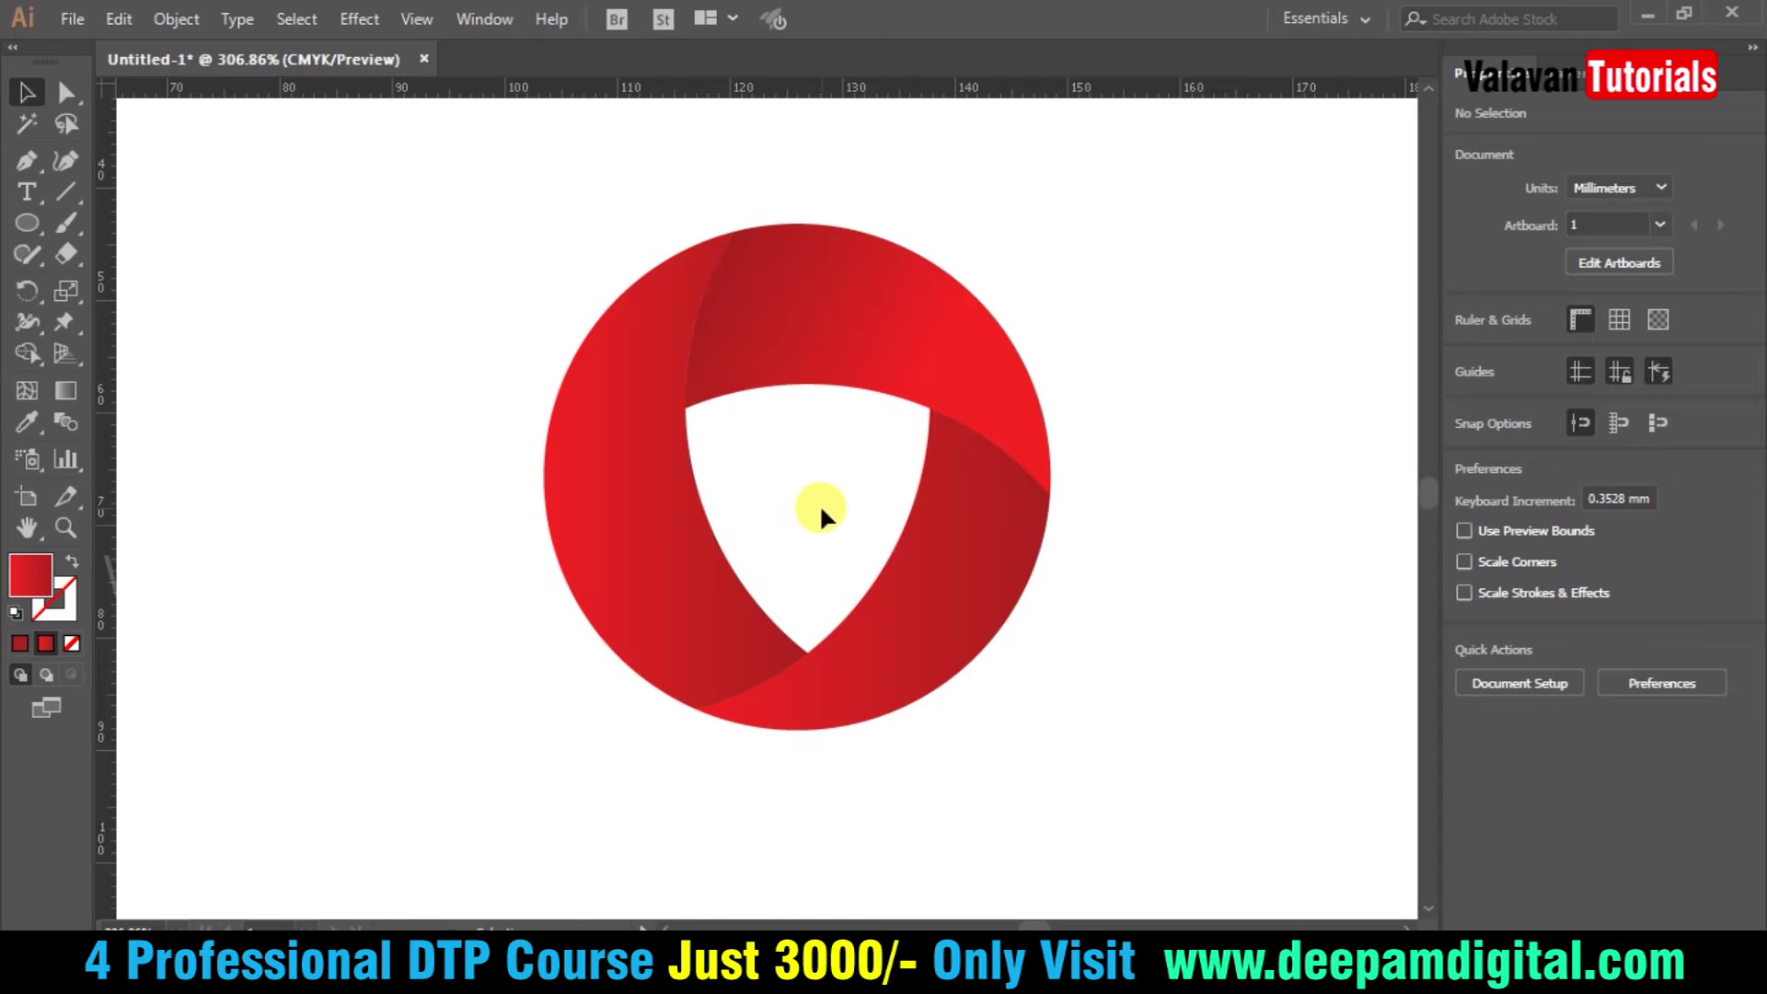
- Copy the left red blade and use Paste in Front to stack a duplicate exactly over it
{"action": "left_click", "coordinate": [923, 320]}
{"action": "left_click", "coordinate": [1105, 350]}
{"action": "left_click", "coordinate": [661, 587]}
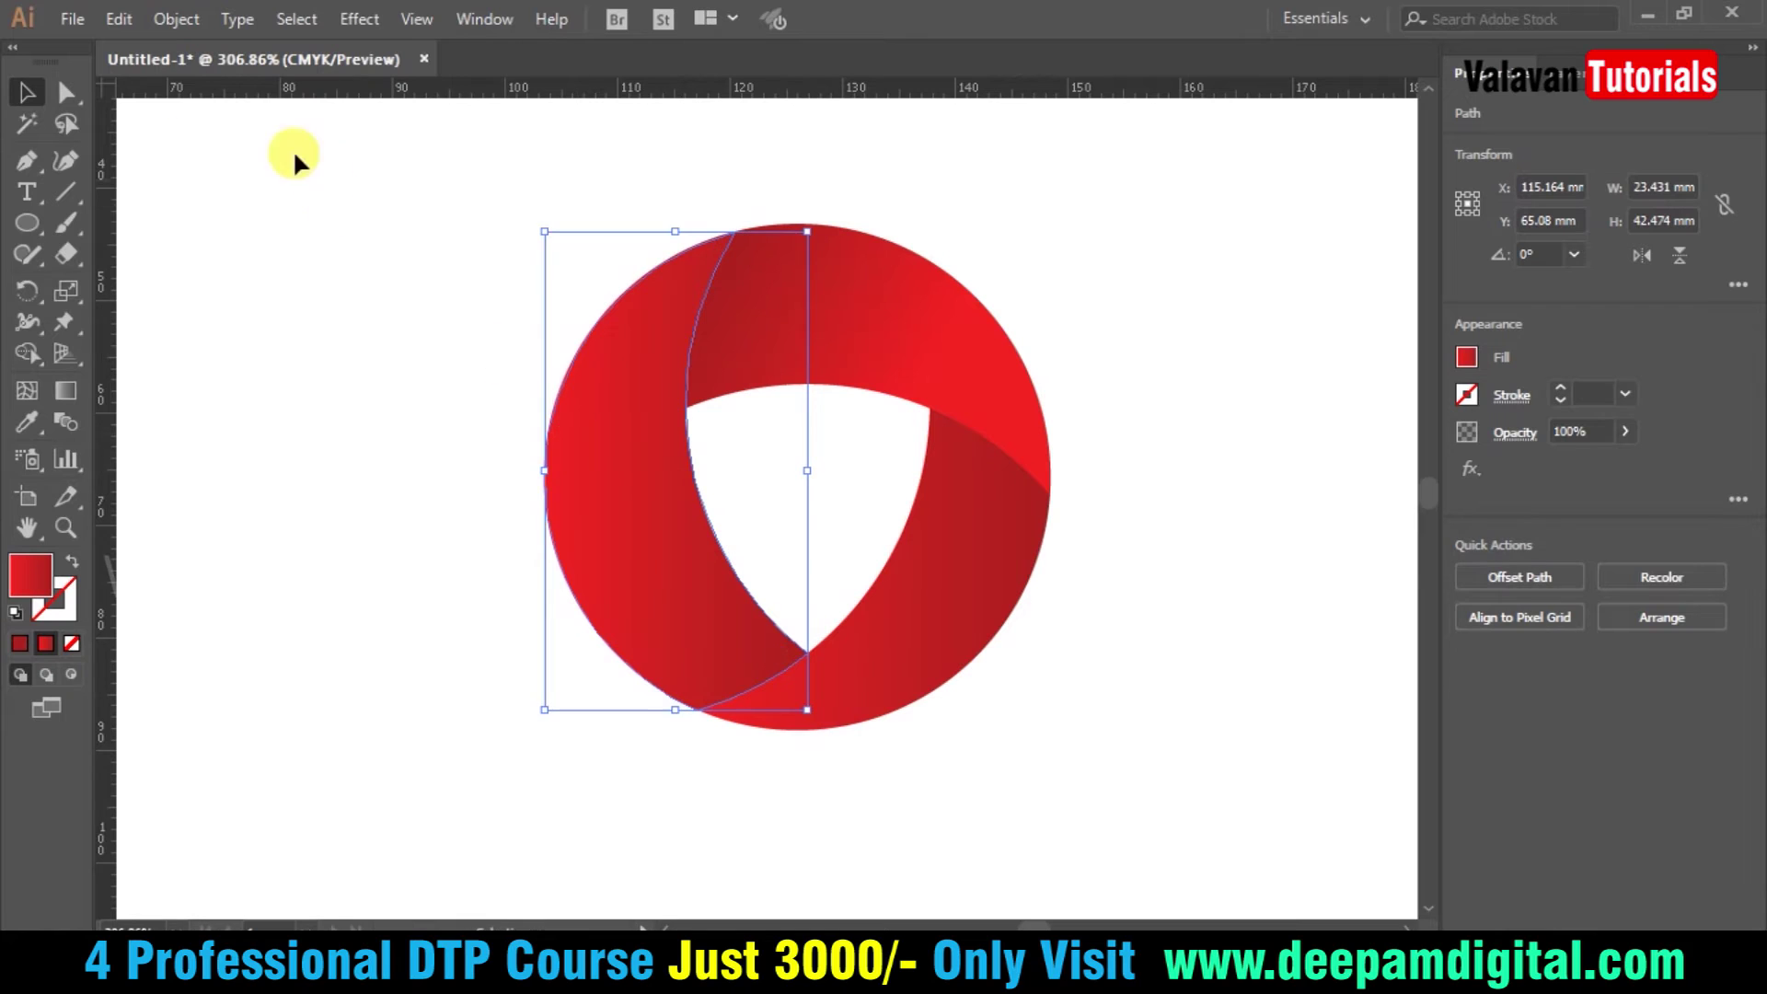
{"action": "left_click", "coordinate": [119, 18]}
{"action": "left_click", "coordinate": [163, 138]}
{"action": "left_click", "coordinate": [119, 18]}
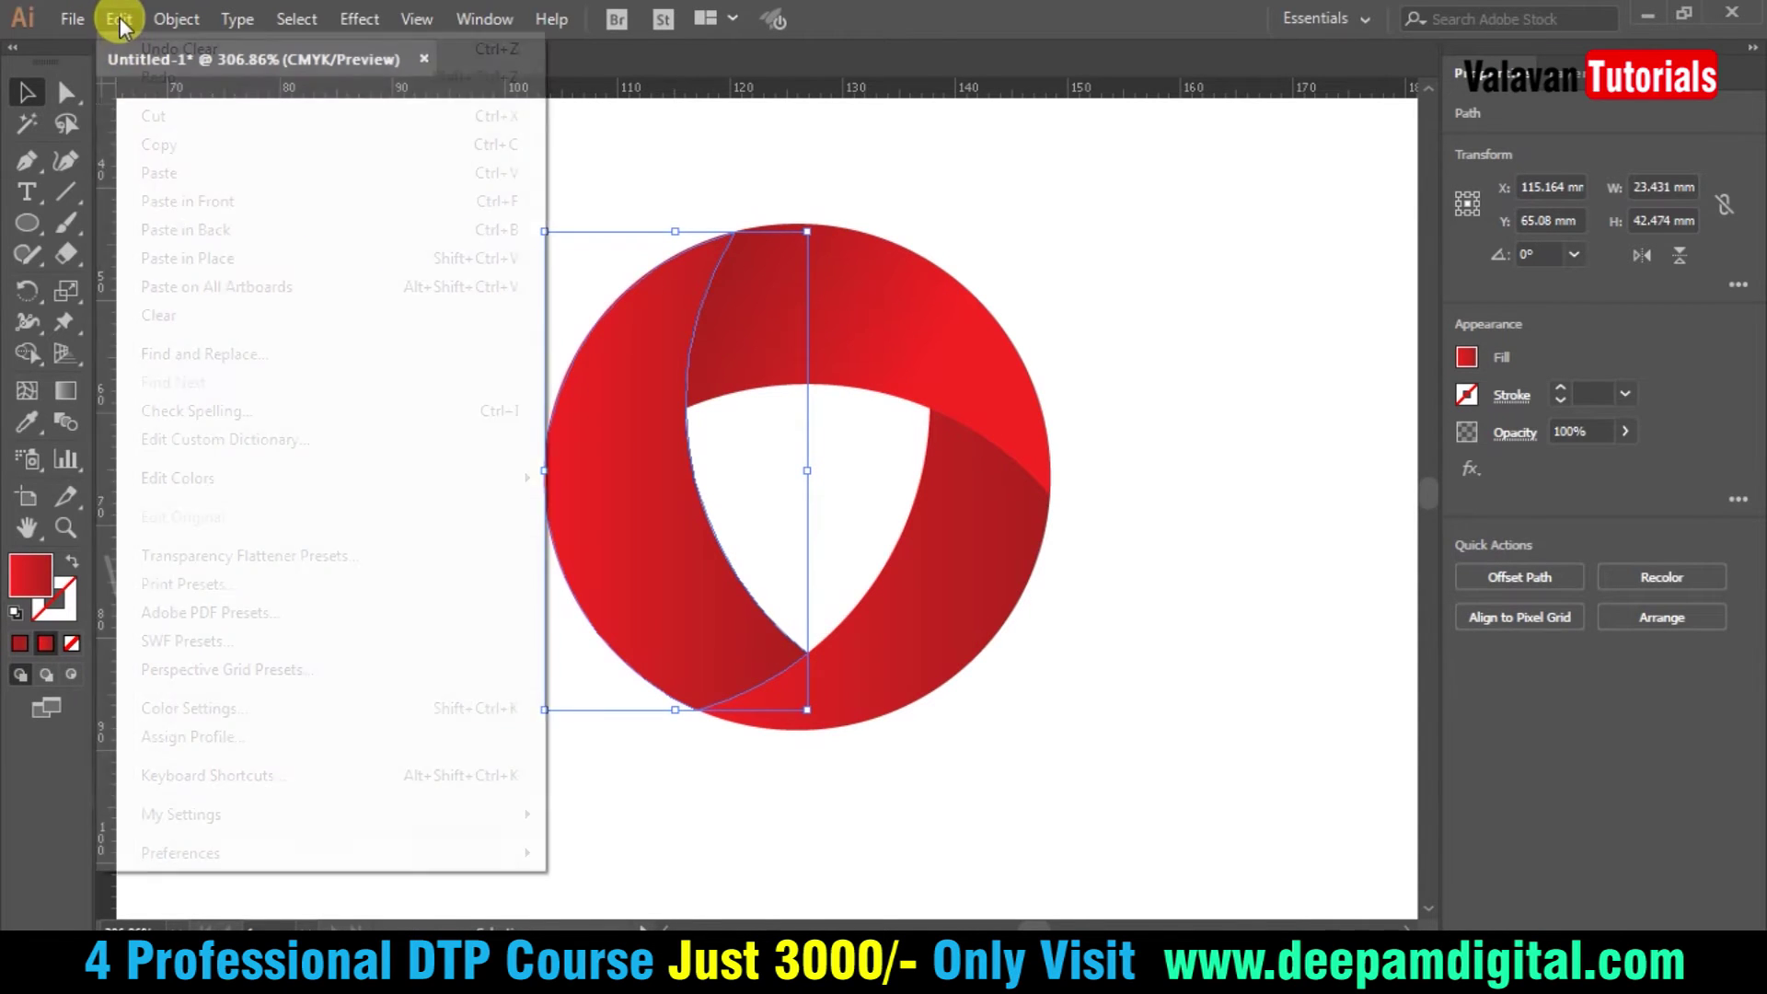
{"action": "left_click", "coordinate": [164, 176]}
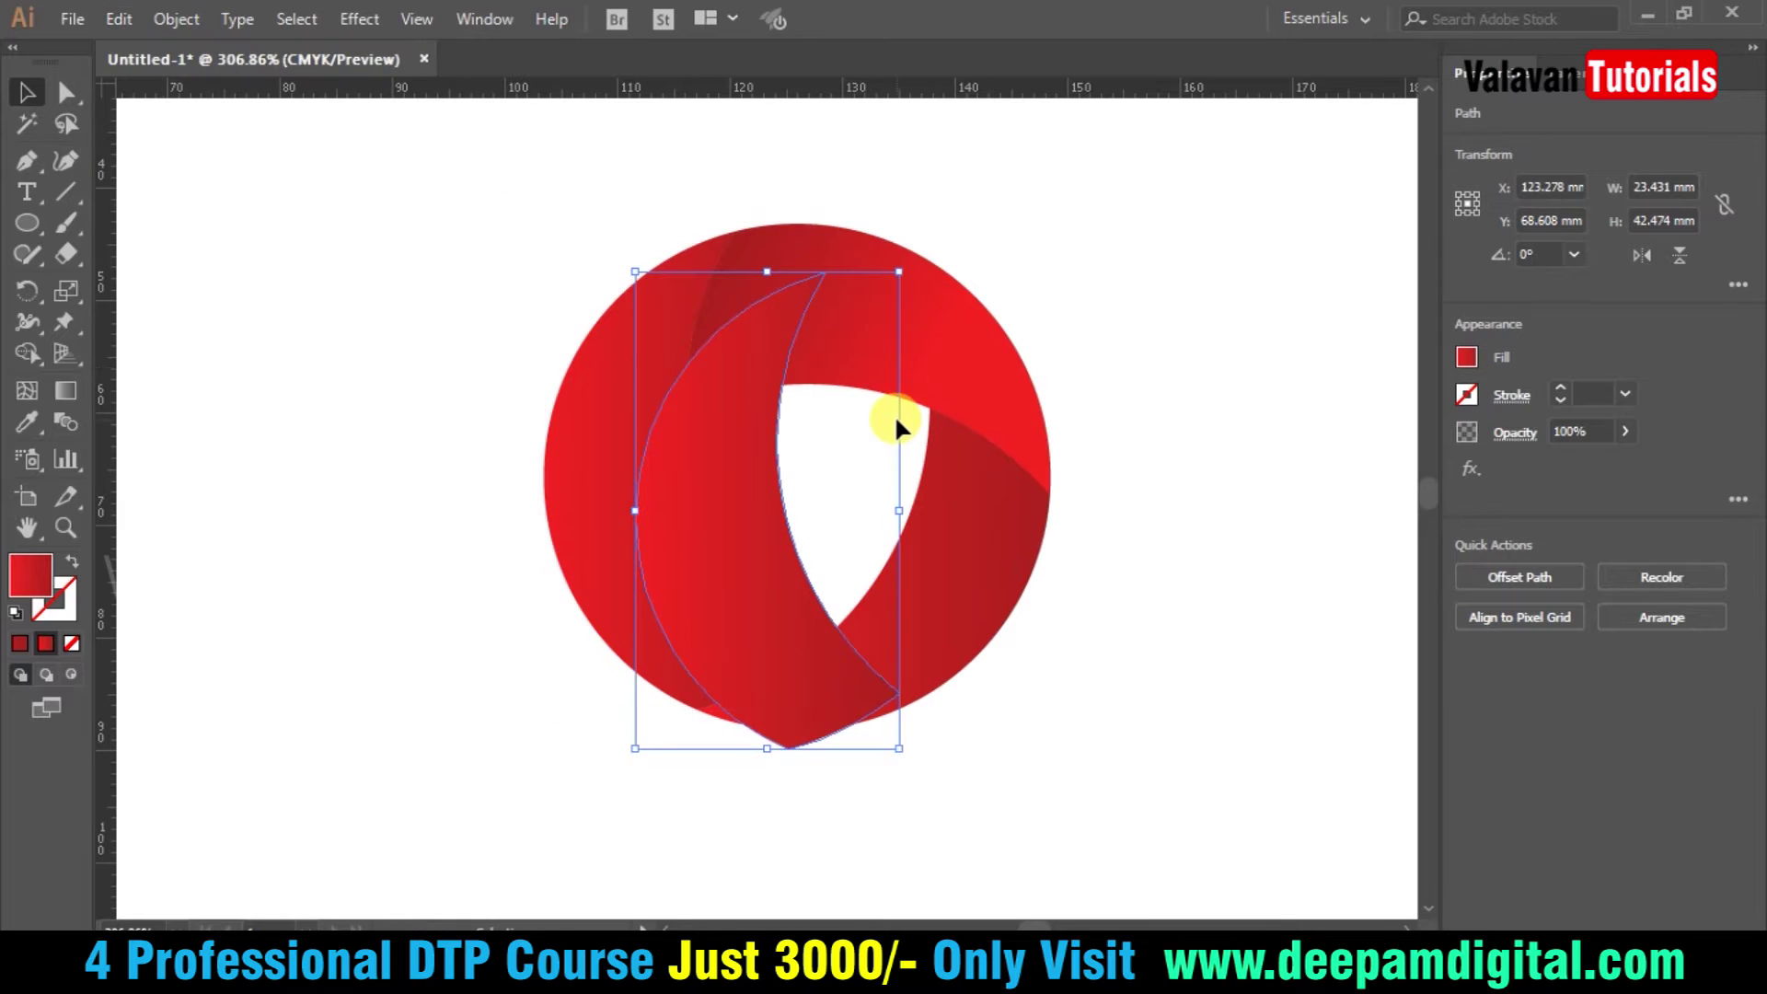
{"action": "left_click_drag", "start_coordinate": [899, 423], "coordinate": [801, 367]}
{"action": "left_click", "coordinate": [119, 18]}
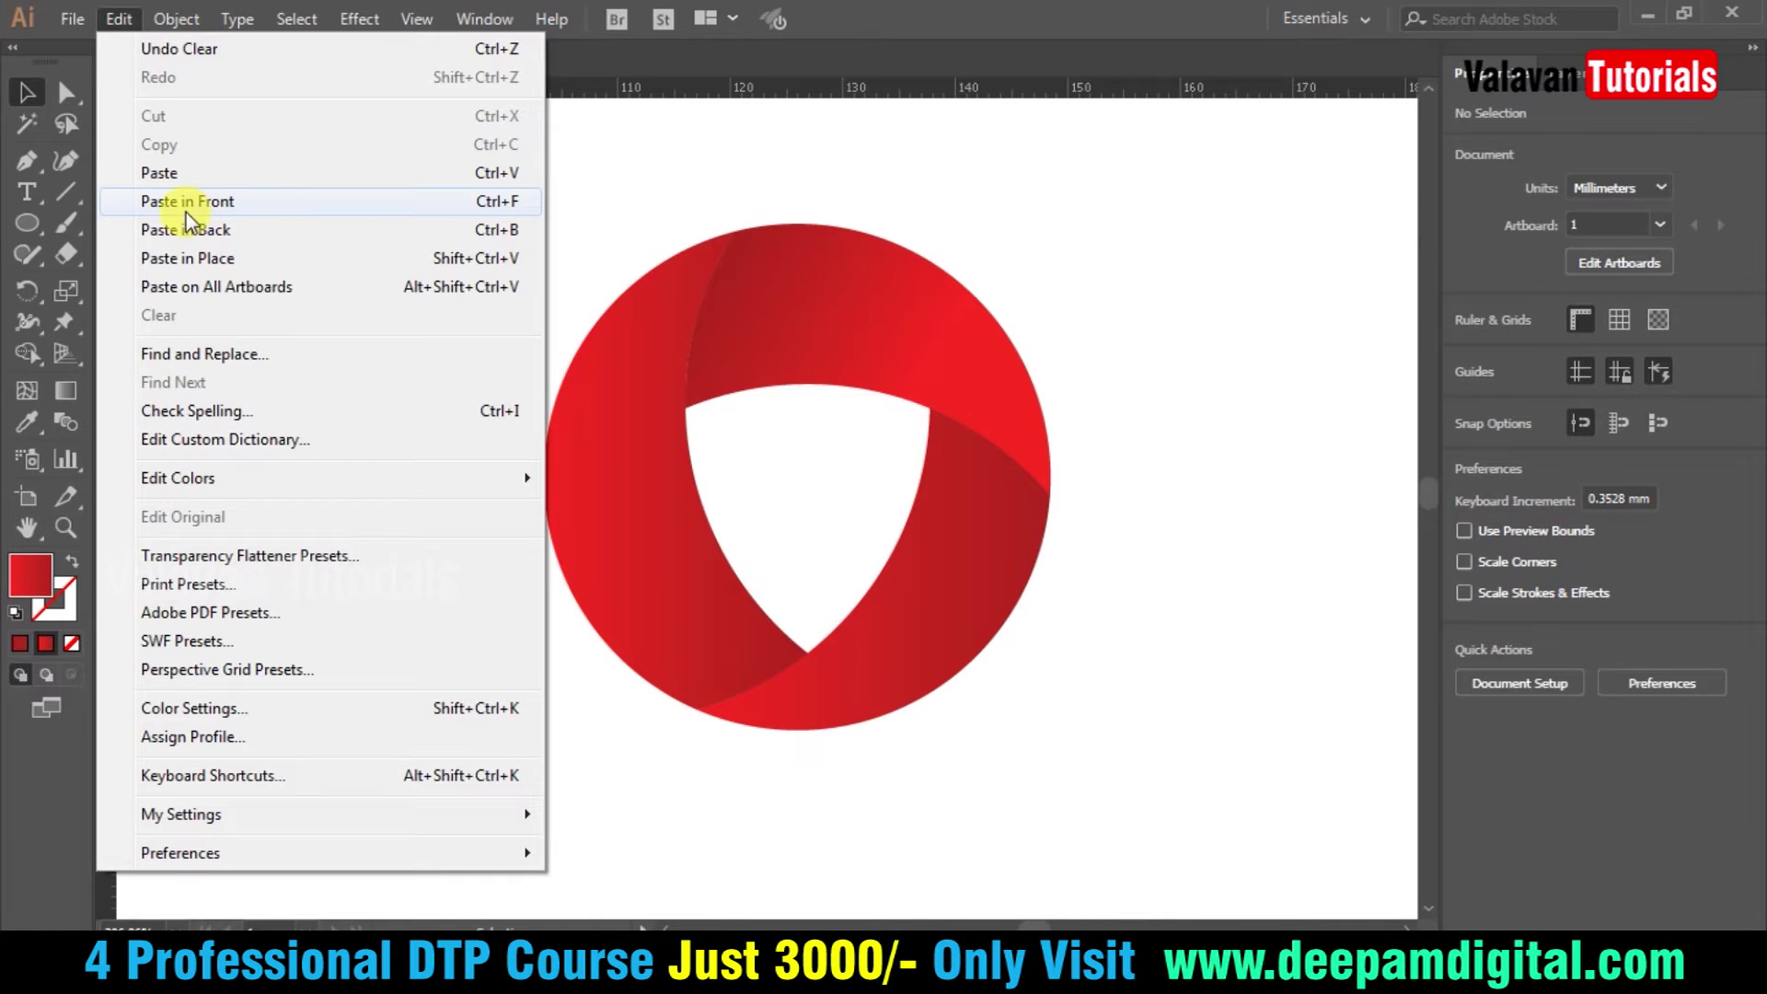
{"action": "left_click", "coordinate": [282, 197]}
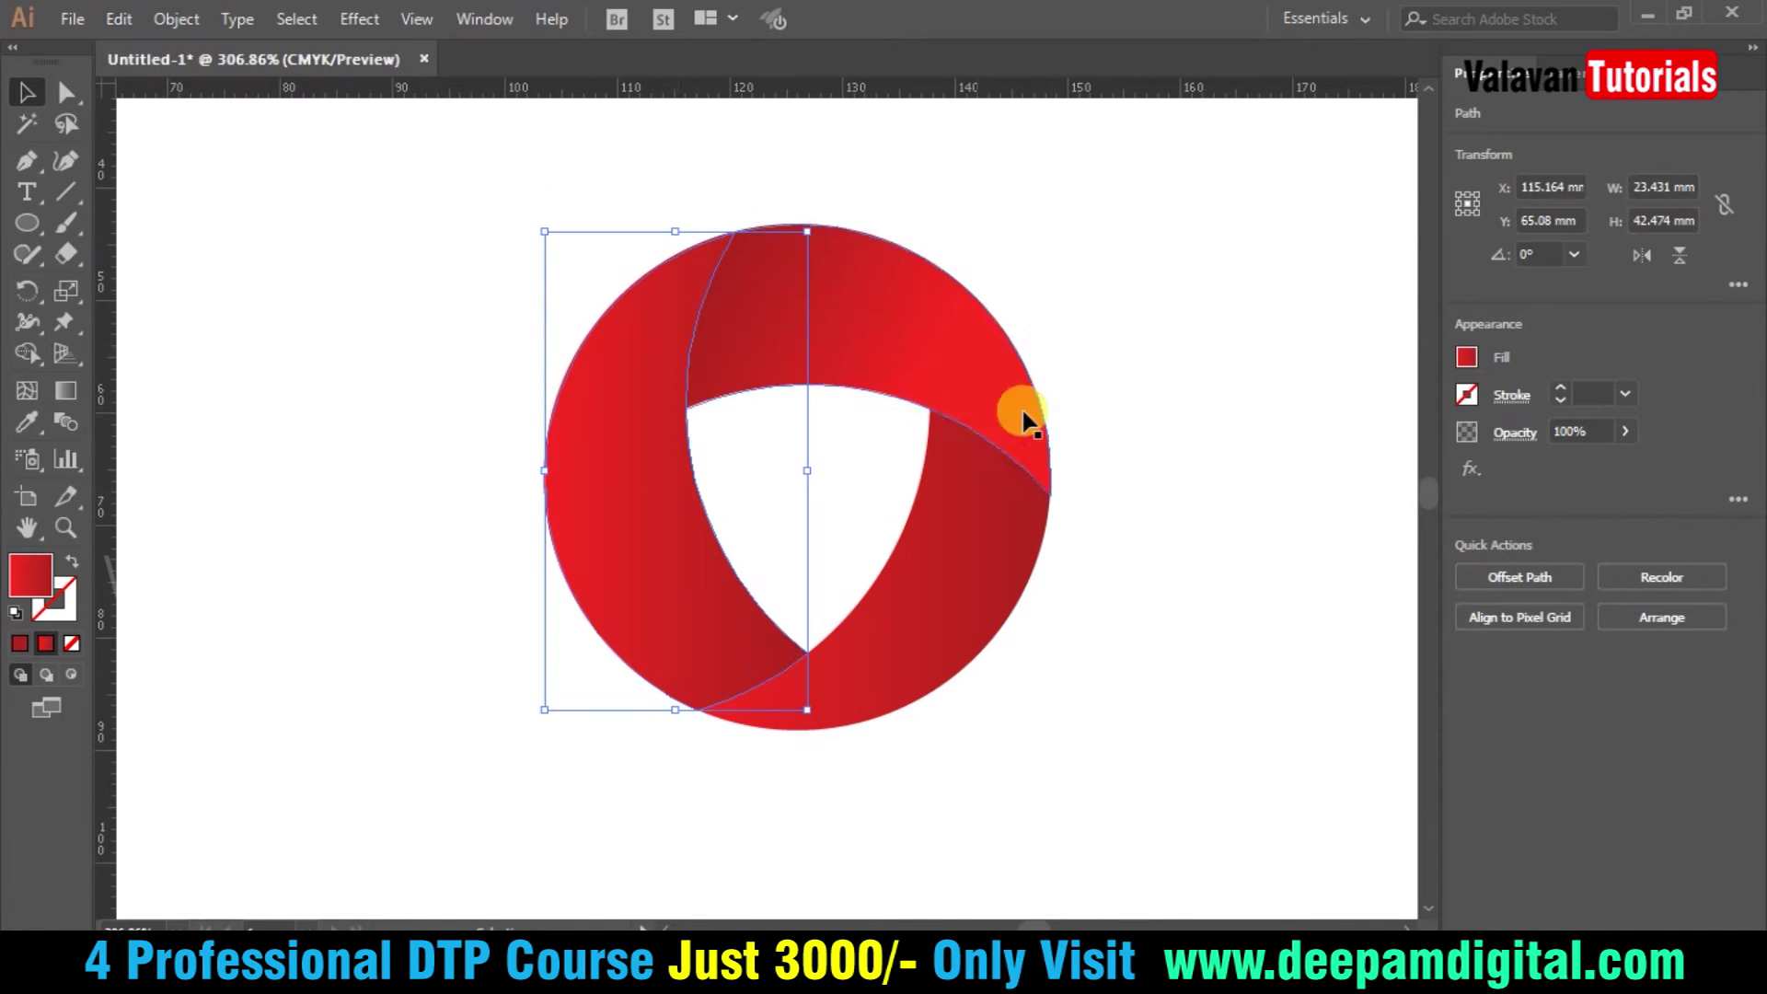
- Set the left gradient stop of the blade copy to 0% opacity
{"action": "left_click", "coordinate": [1468, 357]}
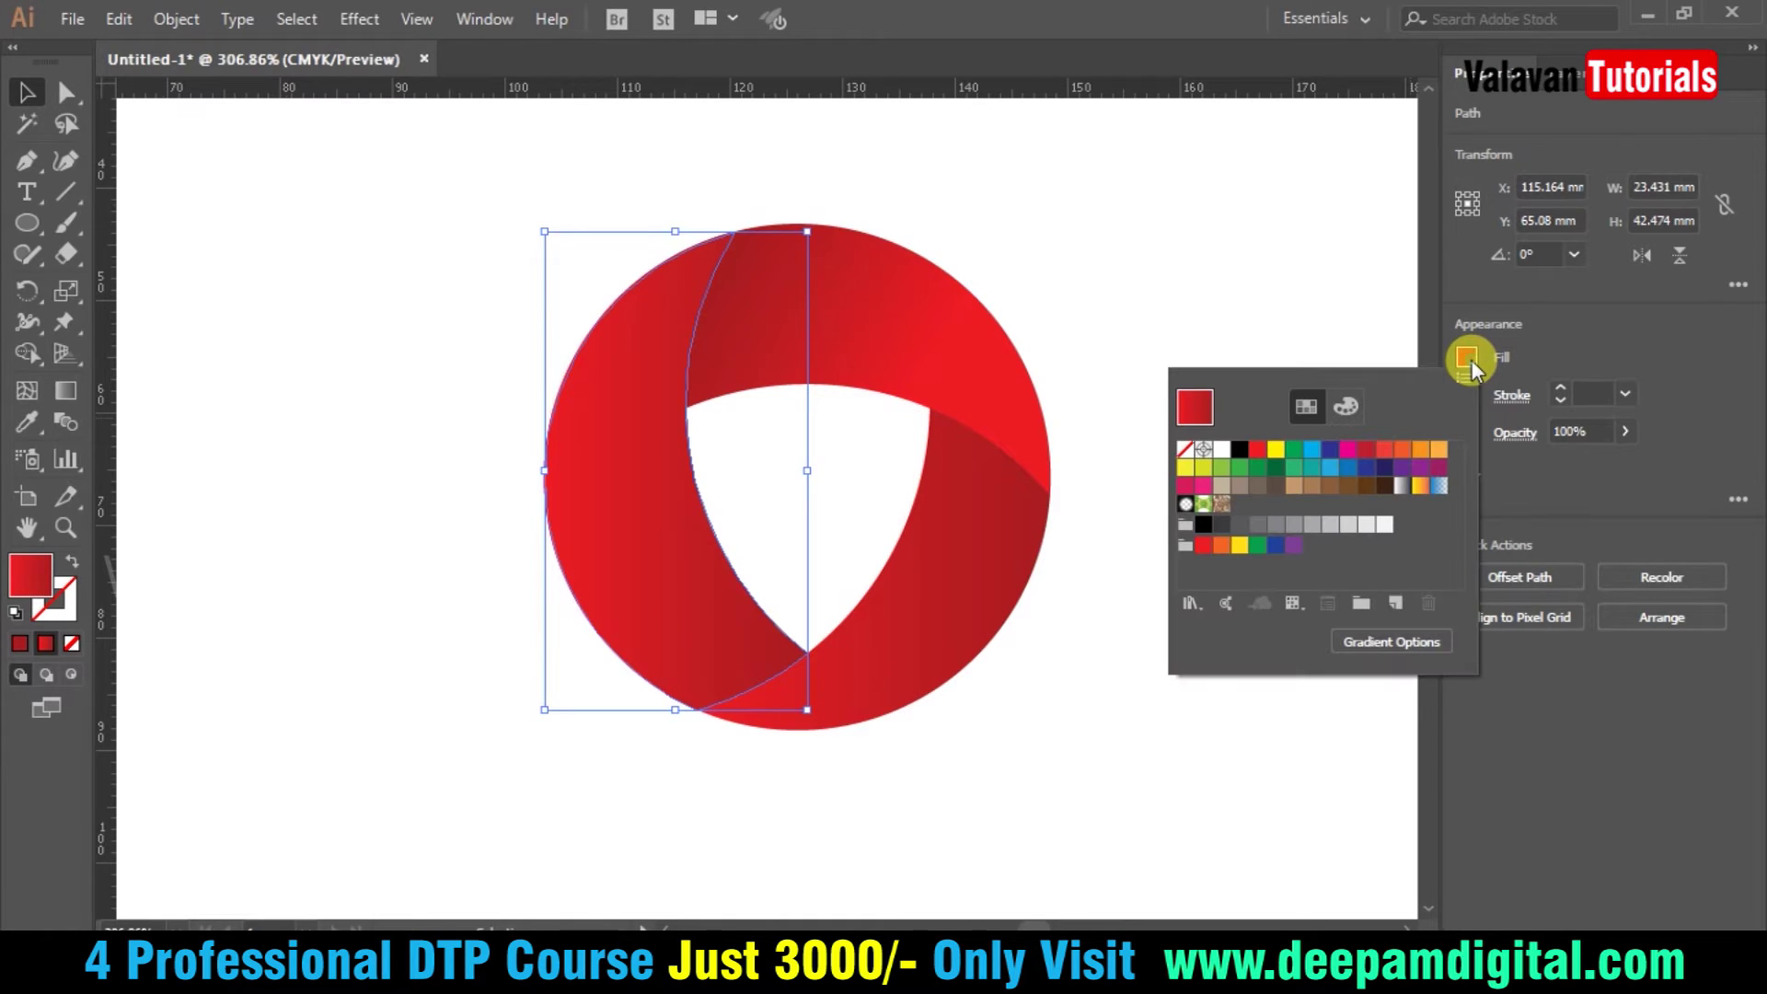
{"action": "left_click", "coordinate": [1468, 357]}
{"action": "key", "text": "ctrl+F9"}
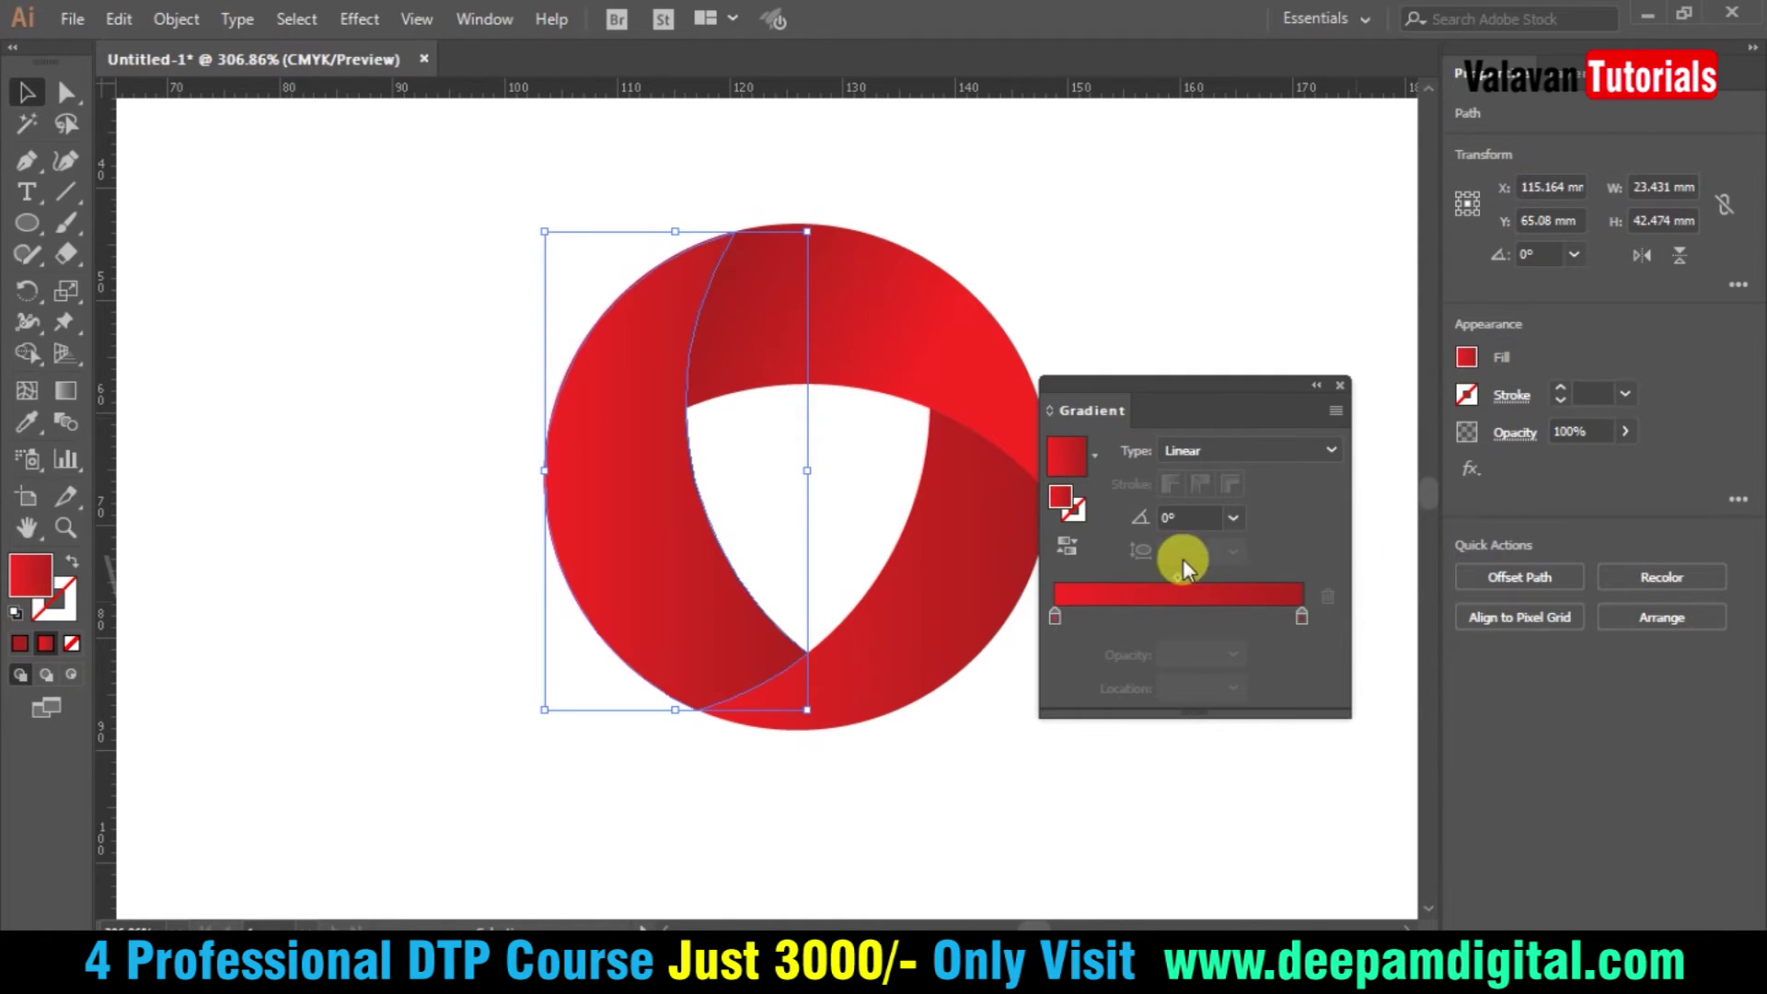
{"action": "left_click_drag", "start_coordinate": [1227, 384], "coordinate": [1257, 401]}
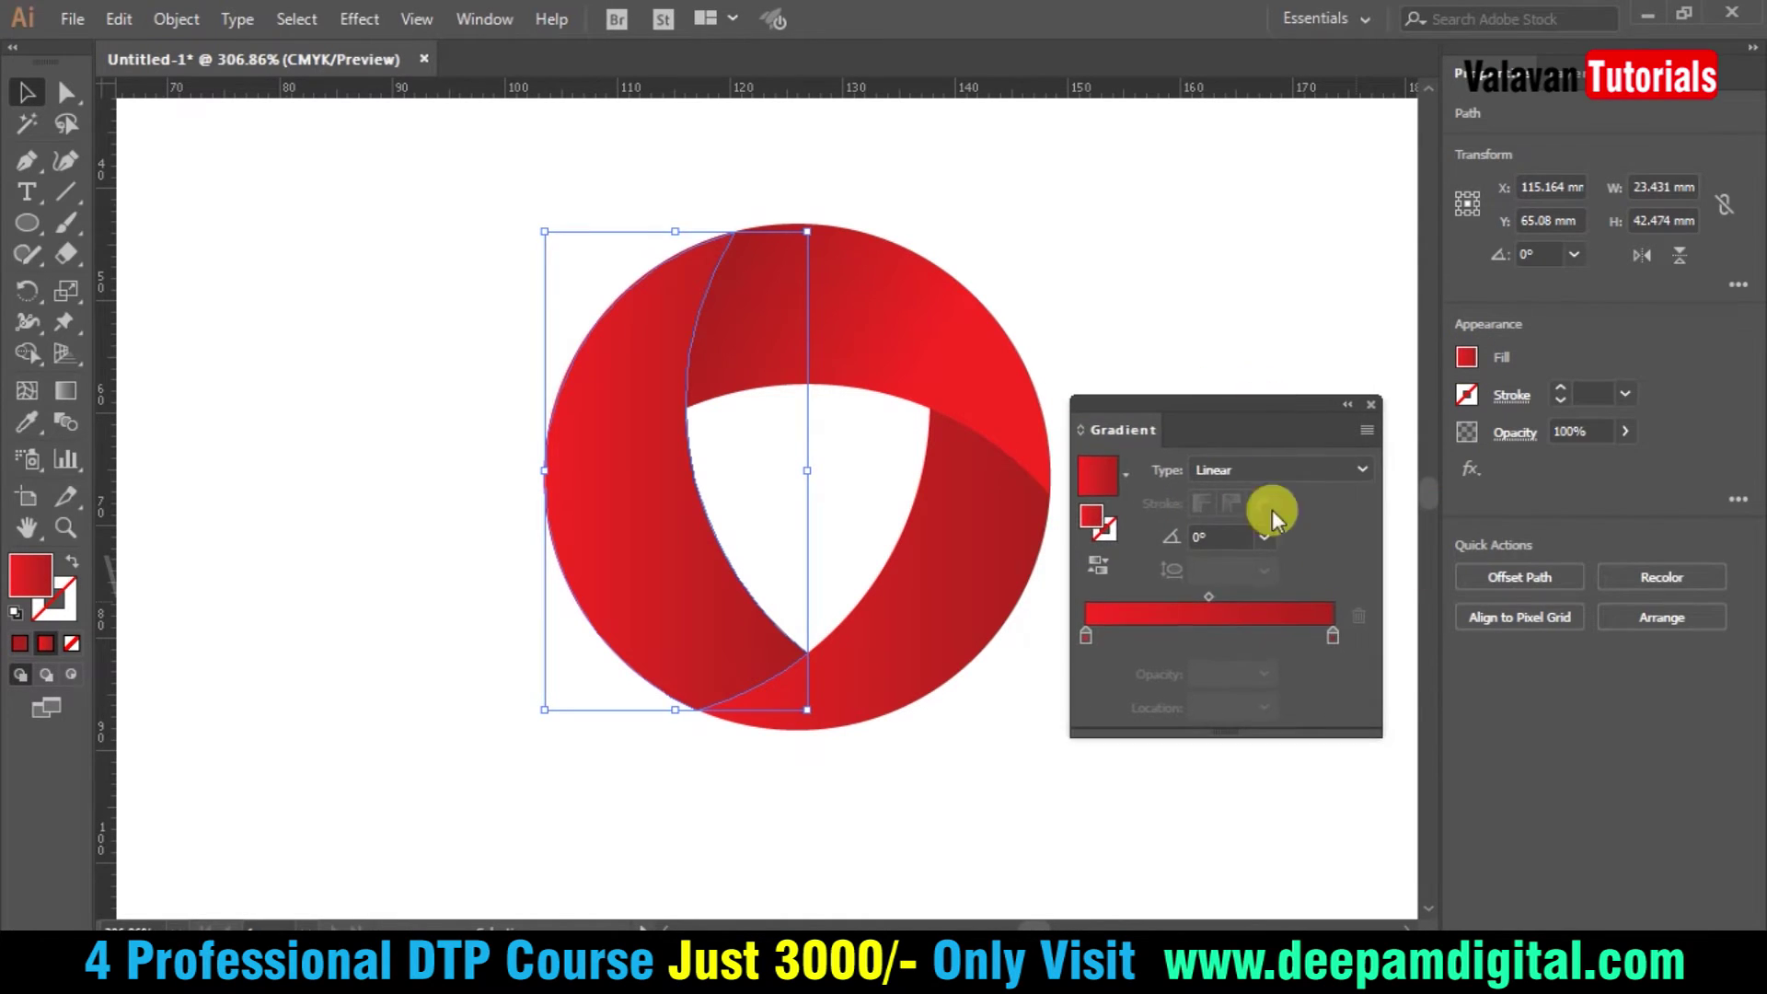
{"action": "left_click", "coordinate": [1087, 637]}
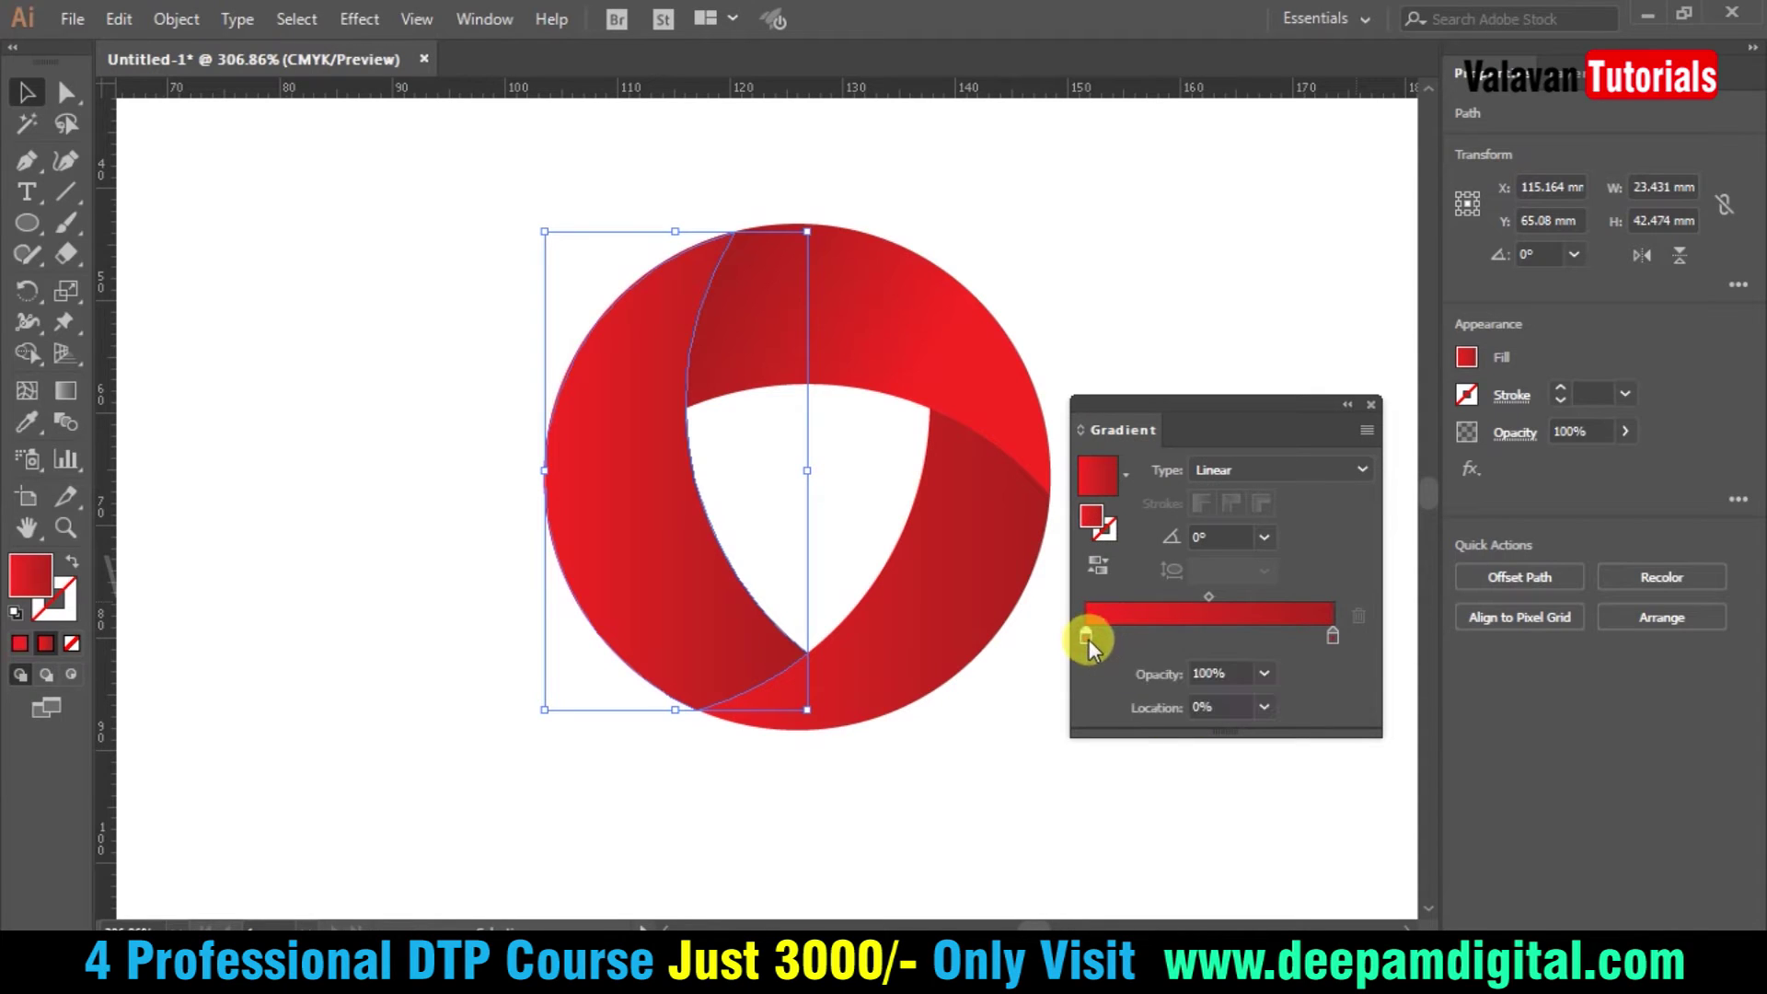
{"action": "left_click", "coordinate": [1265, 674]}
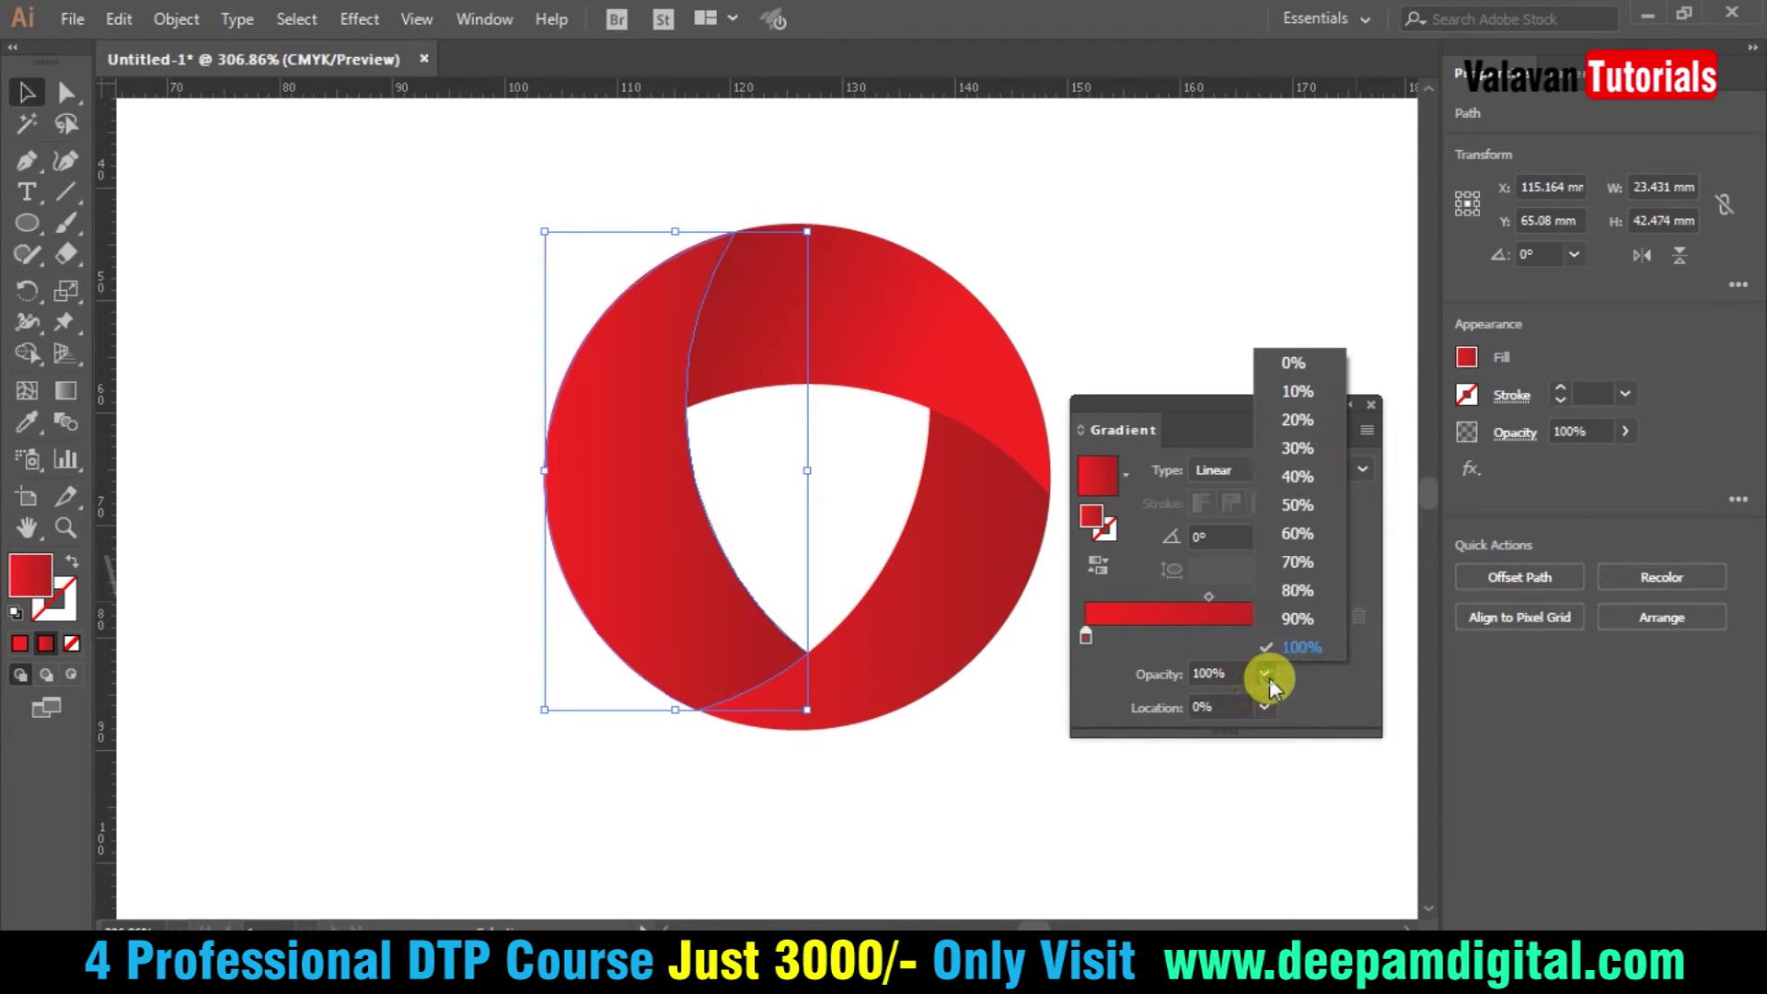
{"action": "left_click", "coordinate": [1312, 364]}
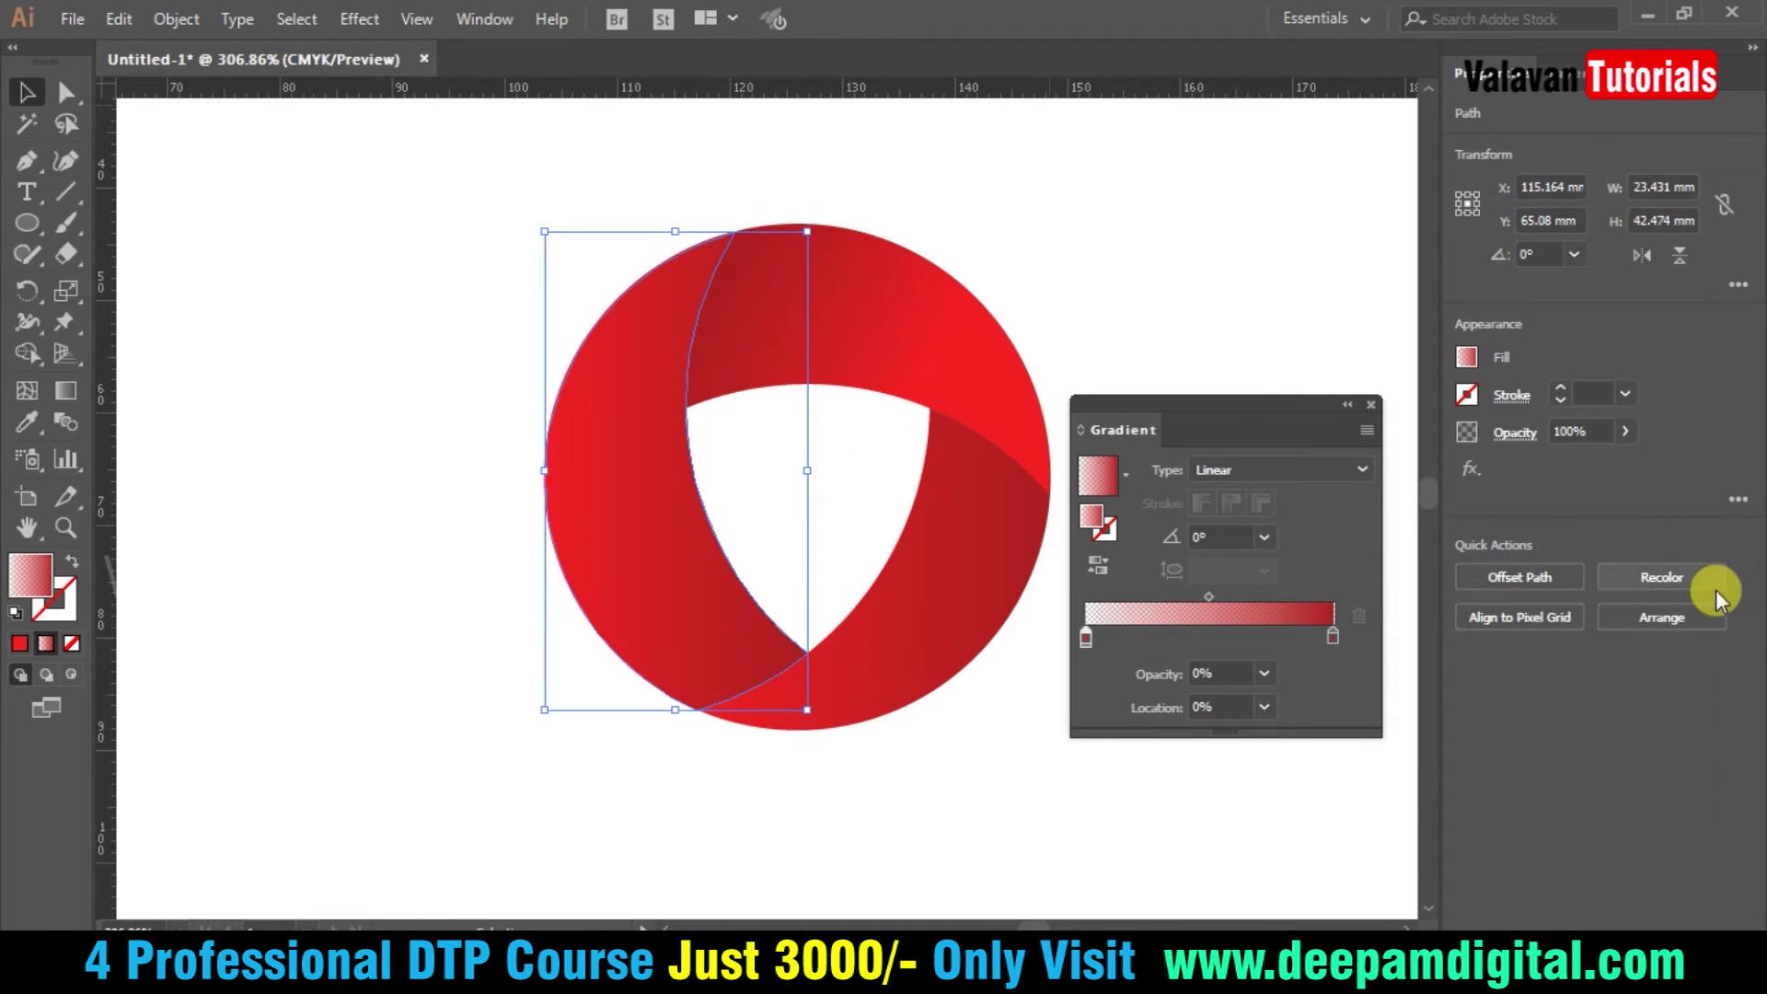
- Blend the copy with Multiply and redraw its gradient to darken the blade's lower end
{"action": "left_click", "coordinate": [482, 20]}
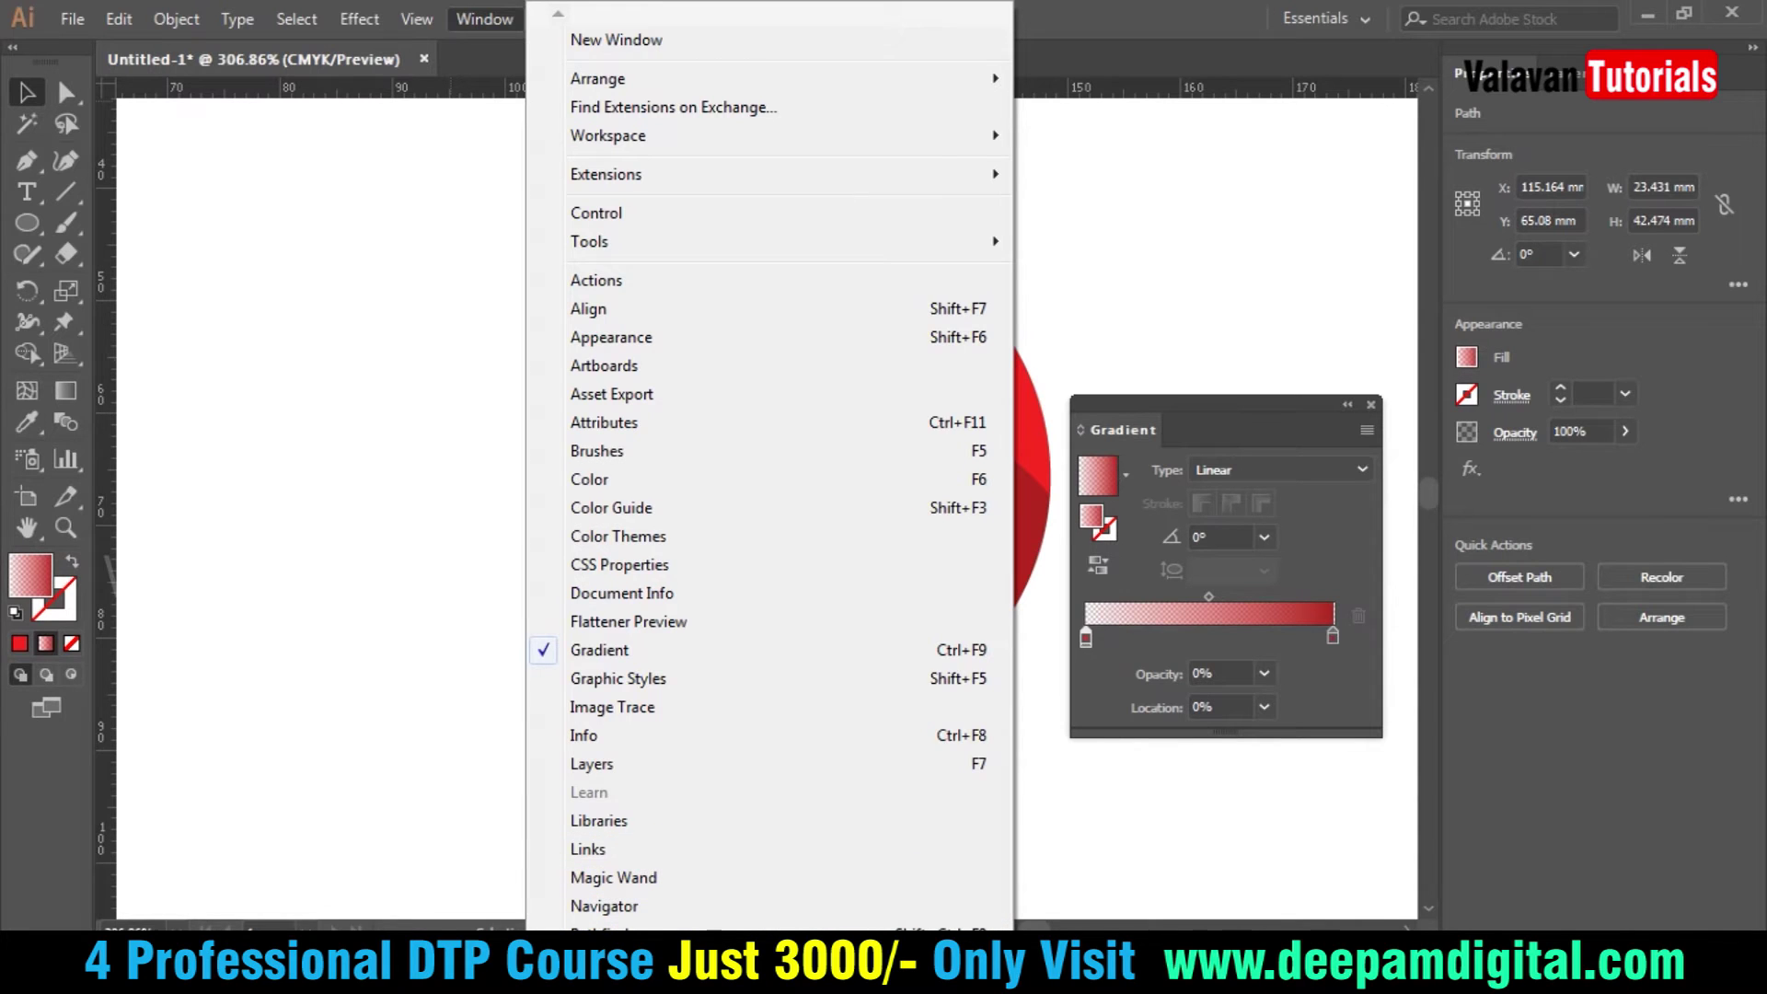
{"action": "scroll", "coordinate": [769, 460], "scroll_direction": "down", "scroll_amount": 3}
{"action": "scroll", "coordinate": [700, 884], "scroll_direction": "down", "scroll_amount": 2}
{"action": "left_click", "coordinate": [701, 865]}
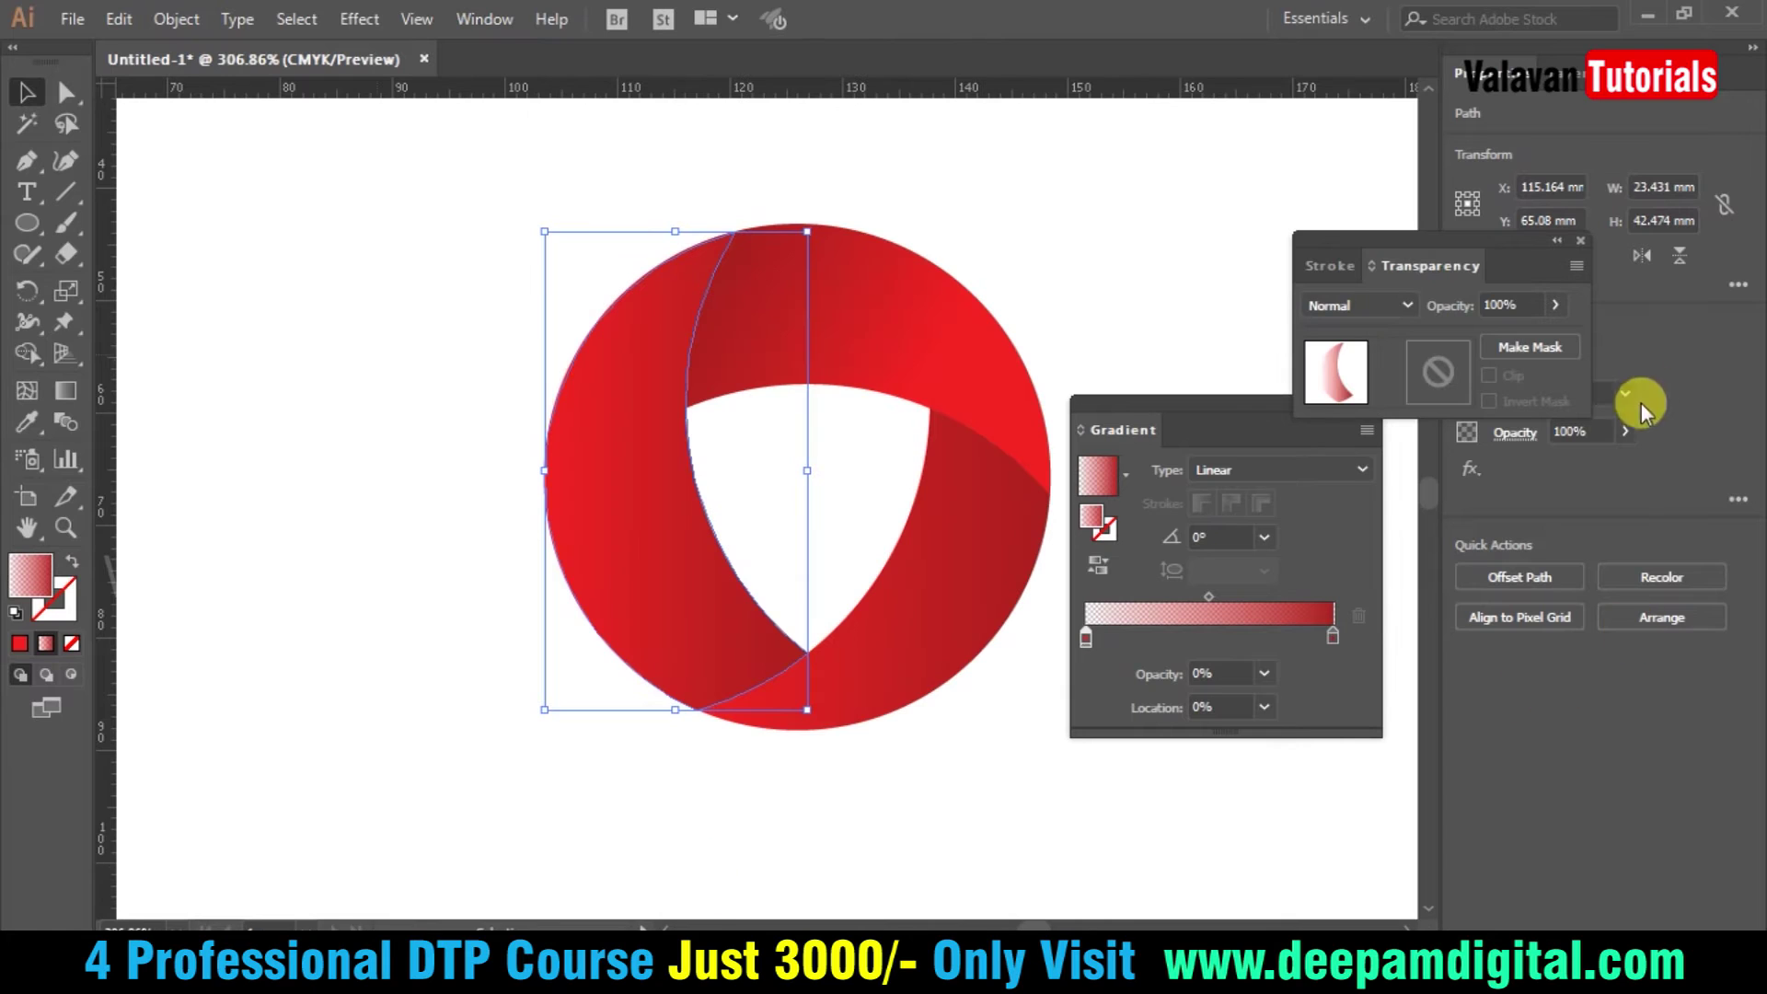
{"action": "left_click", "coordinate": [1403, 309]}
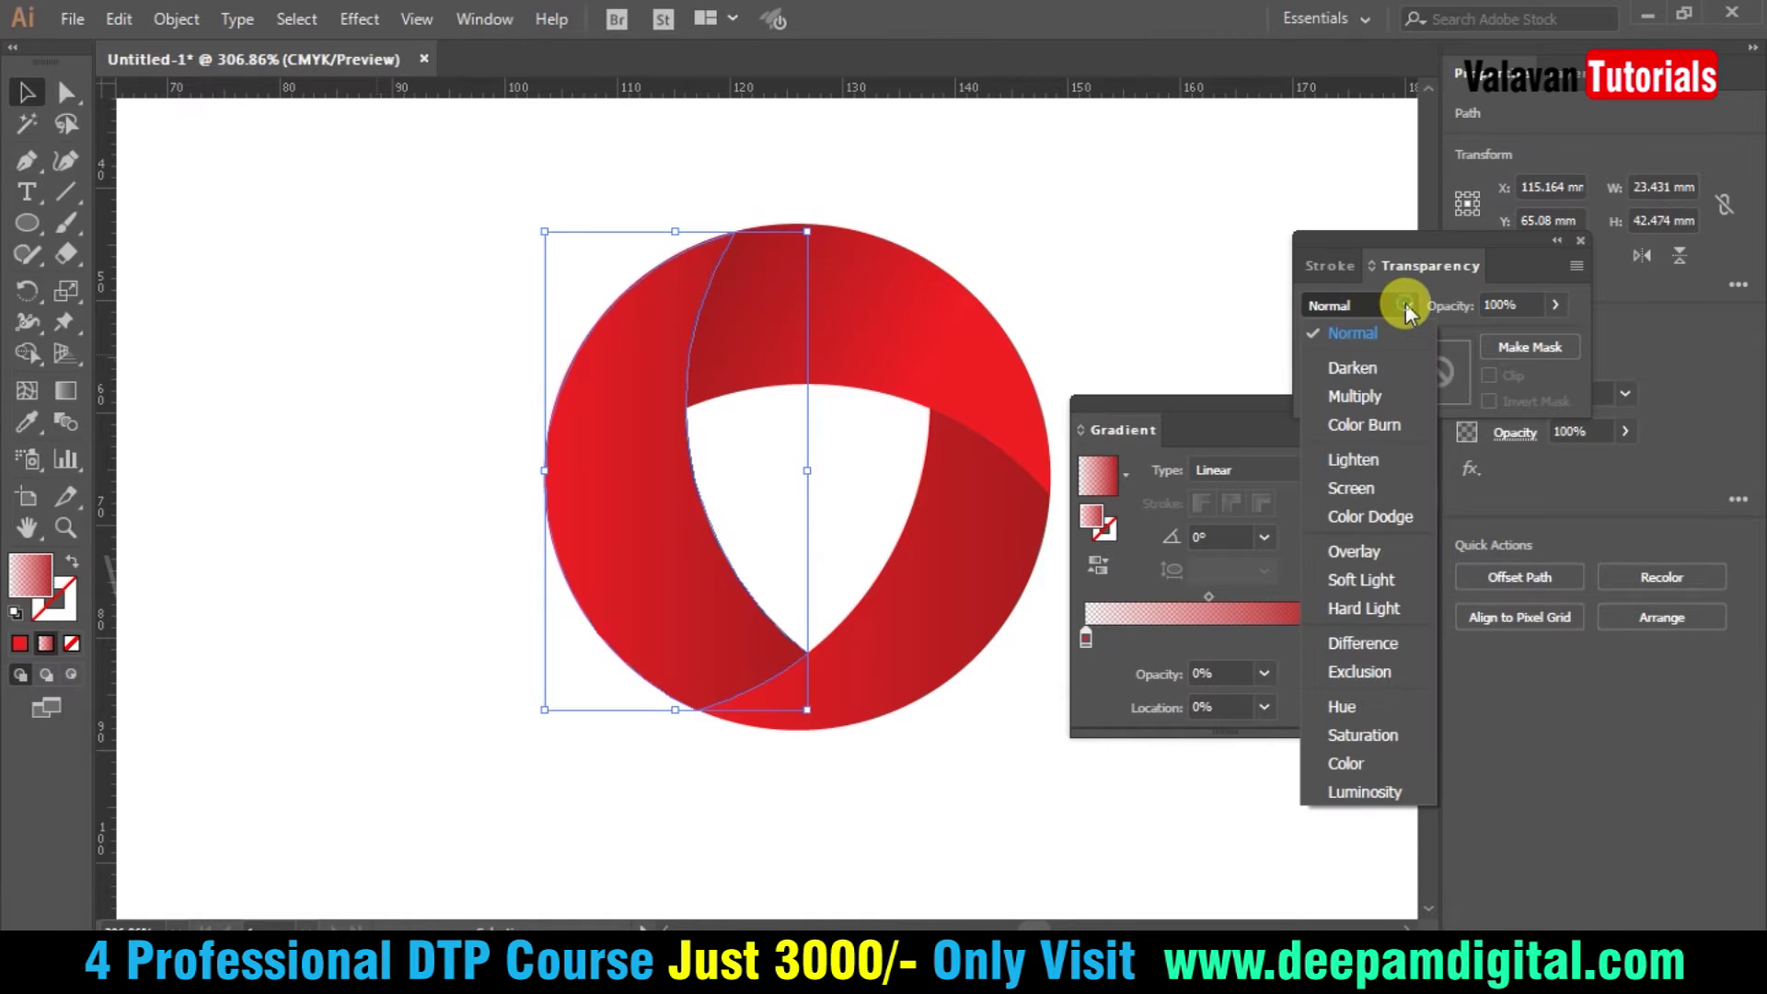
{"action": "left_click", "coordinate": [1373, 392]}
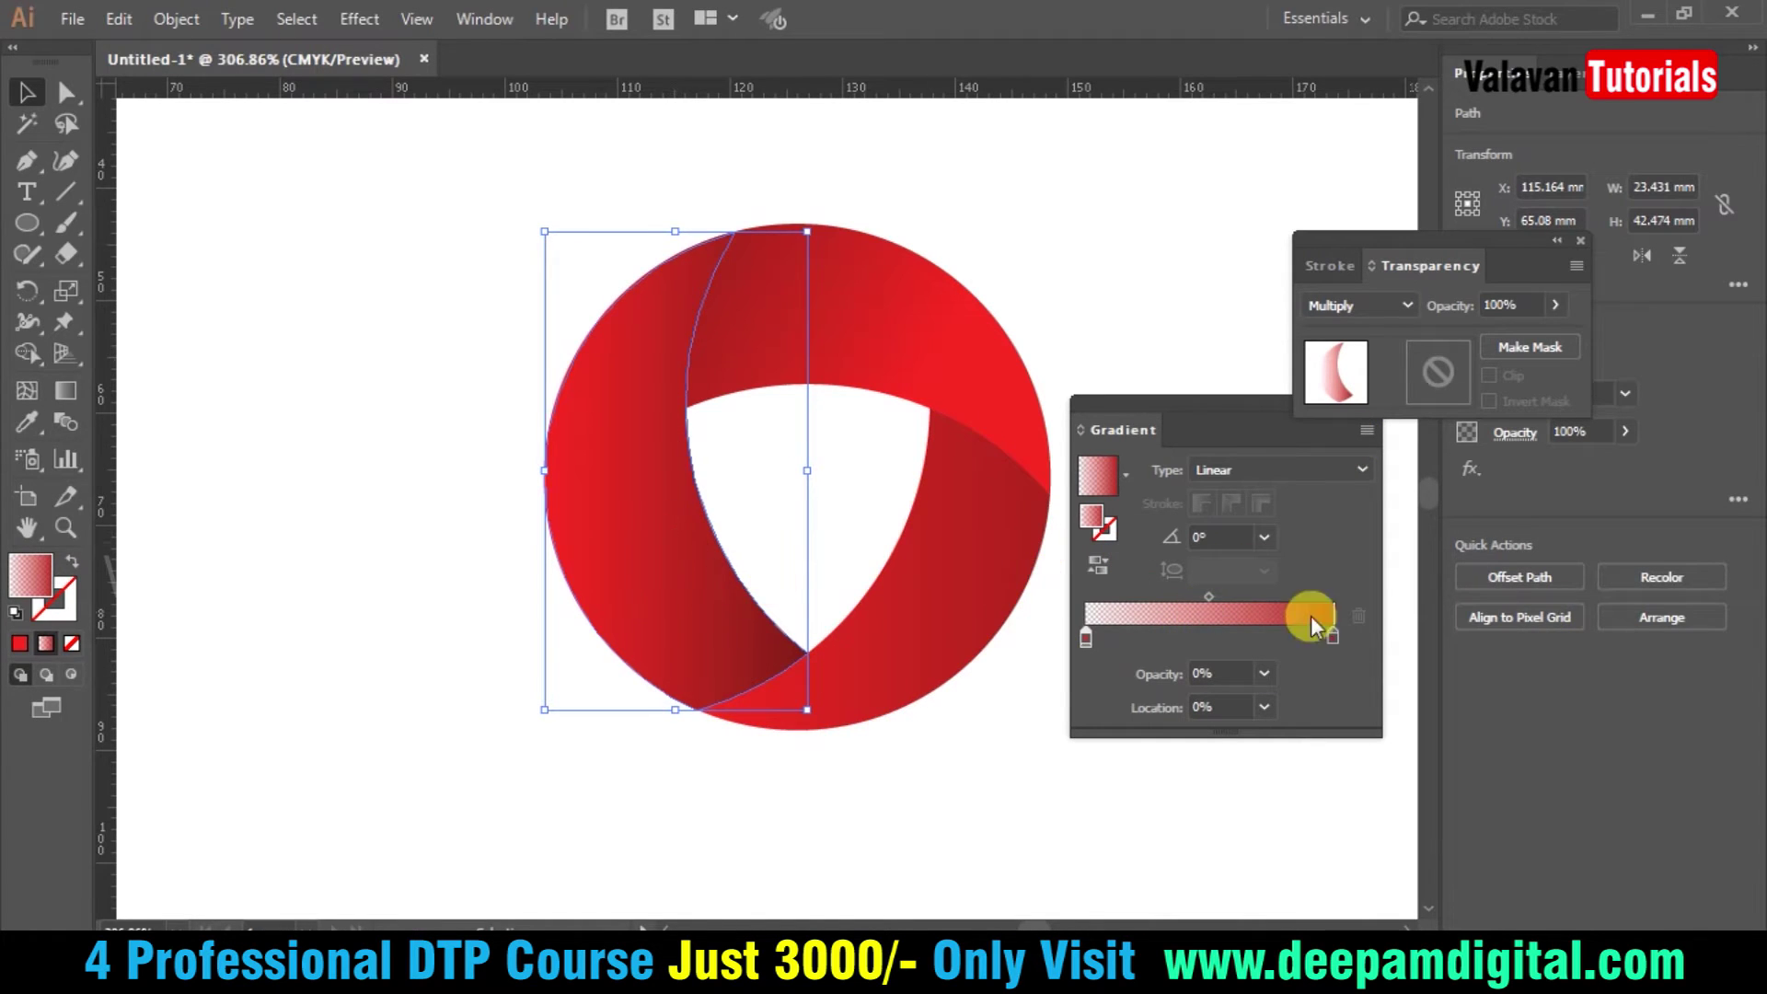
{"action": "key", "text": "g"}
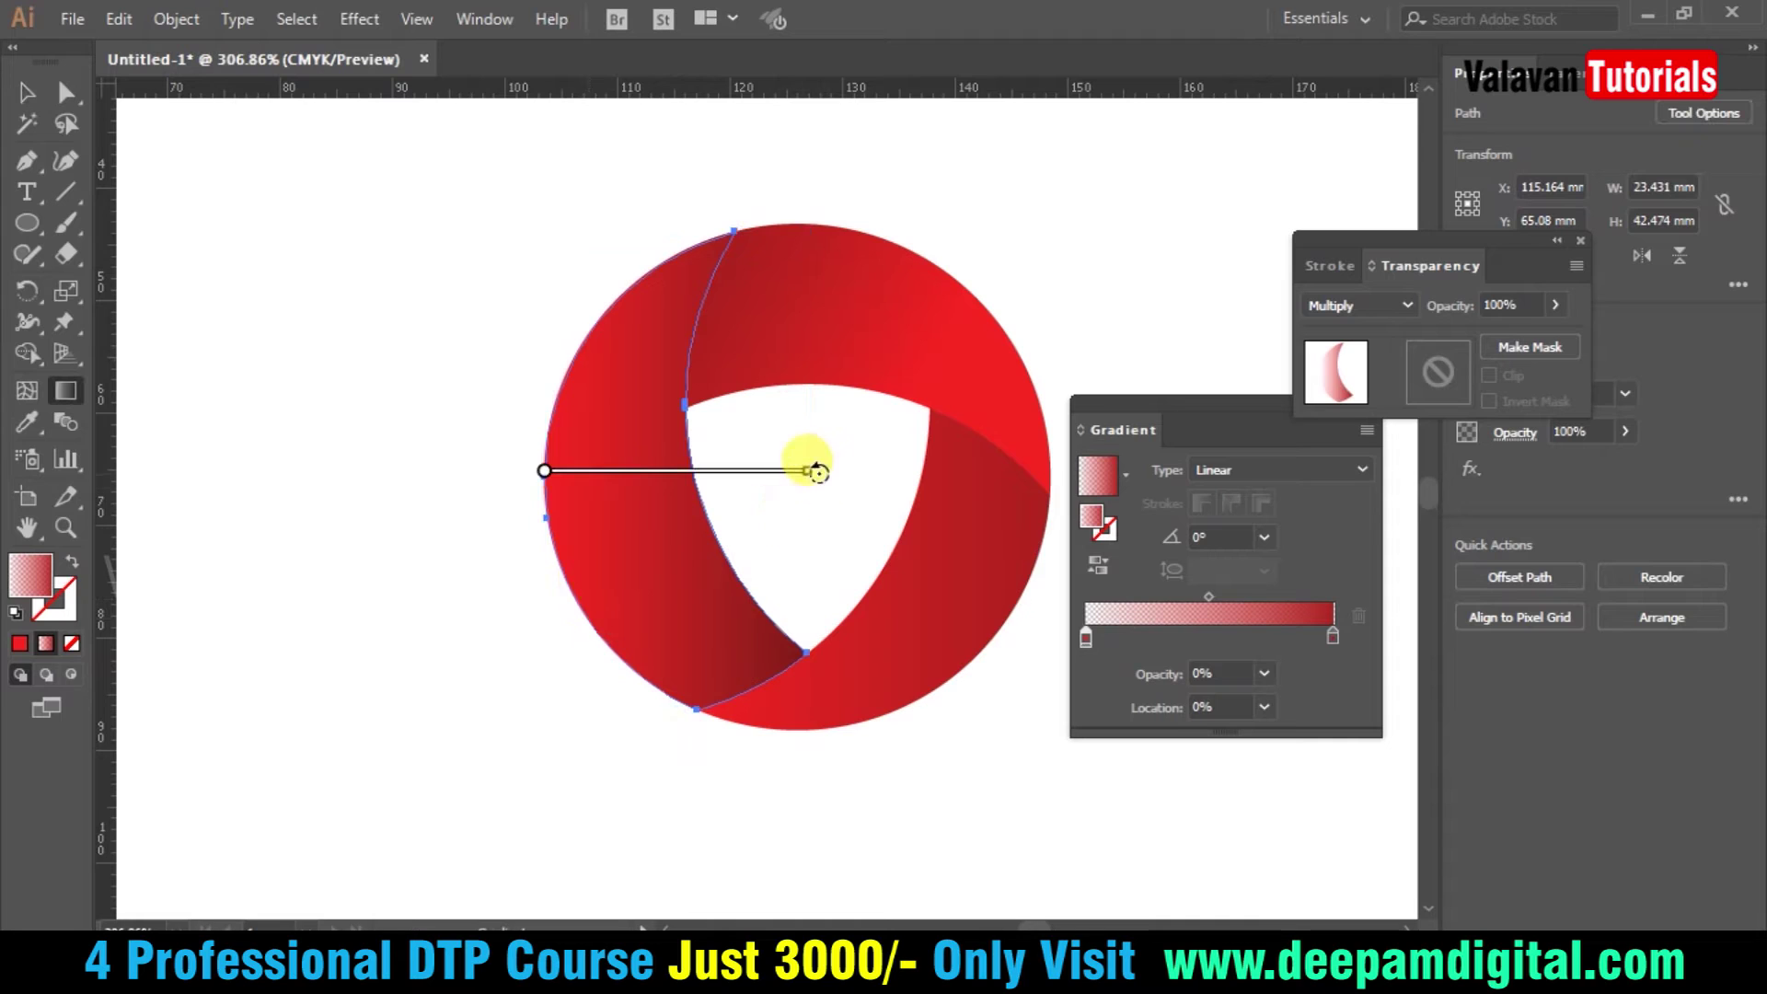
{"action": "mouse_move", "coordinate": [719, 667]}
{"action": "left_mouse_down"}
{"action": "mouse_move", "coordinate": [598, 355]}
{"action": "mouse_move", "coordinate": [679, 678]}
{"action": "mouse_move", "coordinate": [704, 706]}
{"action": "left_mouse_up"}
- Select the lower-right blade and re-angle its gradient to about 51°
{"action": "key", "text": "v"}
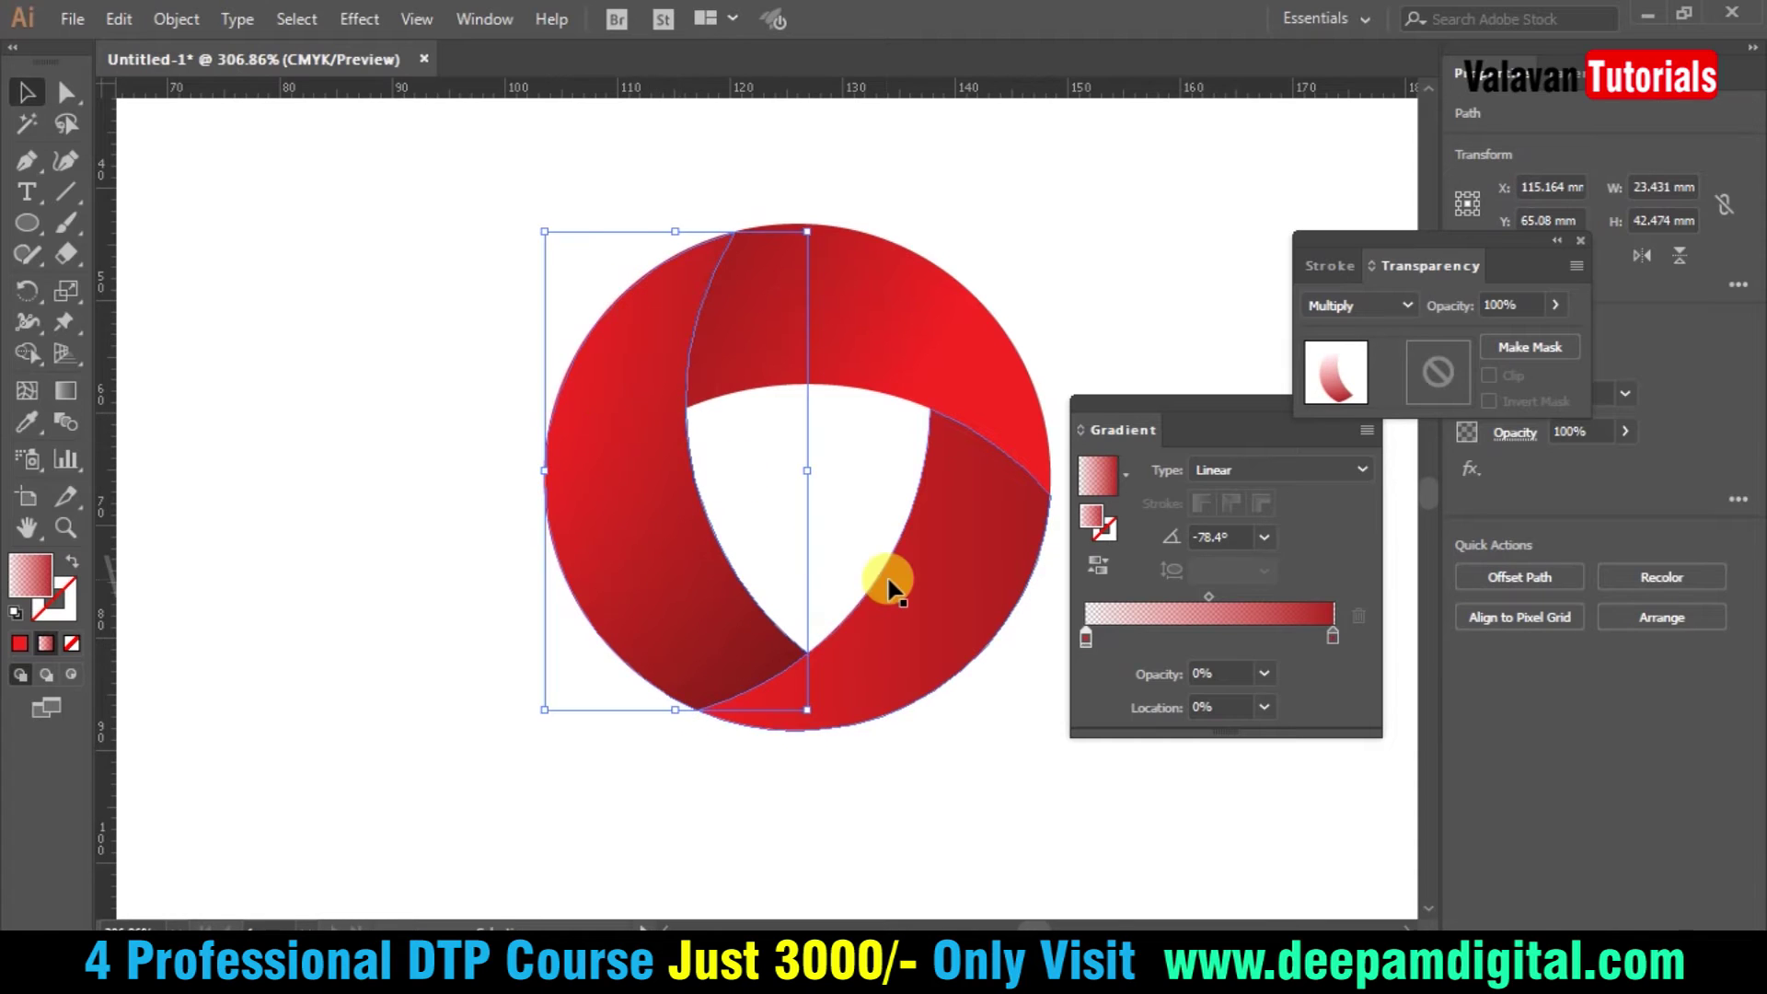
{"action": "left_click", "coordinate": [958, 635]}
{"action": "key", "text": "a"}
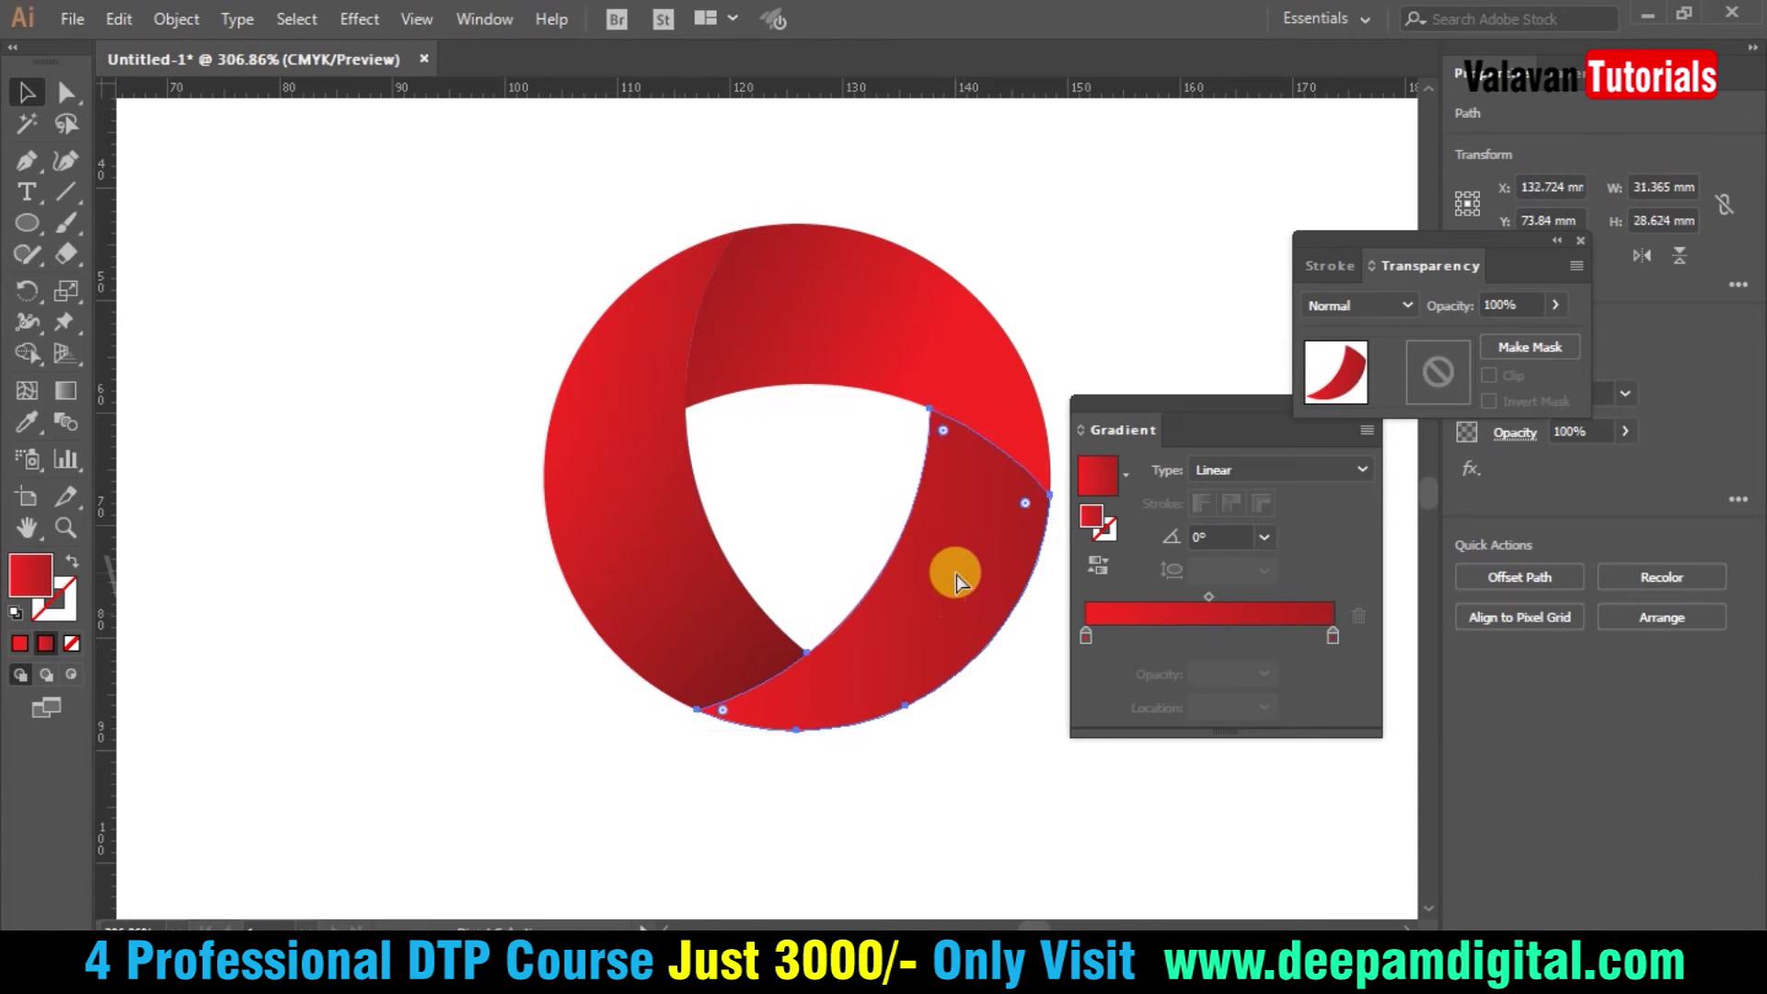
{"action": "left_click", "coordinate": [985, 745]}
{"action": "left_click", "coordinate": [947, 623]}
{"action": "left_click", "coordinate": [1087, 635]}
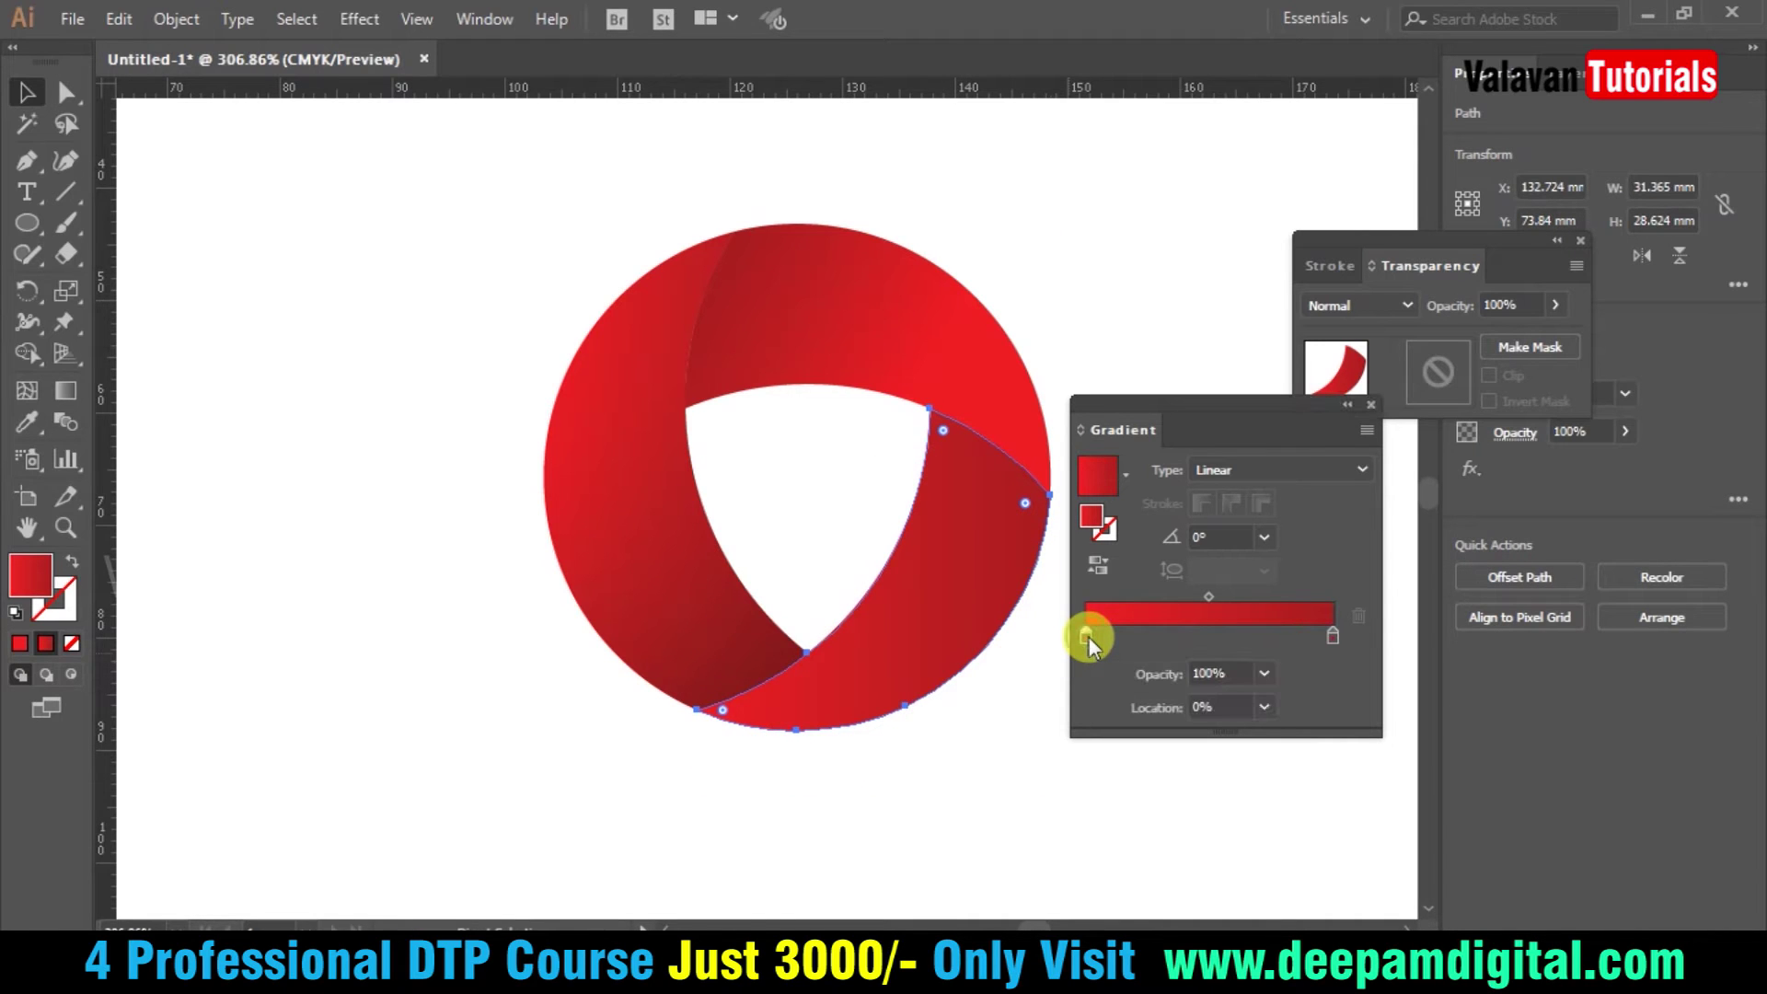
{"action": "key", "text": "g"}
{"action": "left_click_drag", "start_coordinate": [865, 675], "coordinate": [1020, 414]}
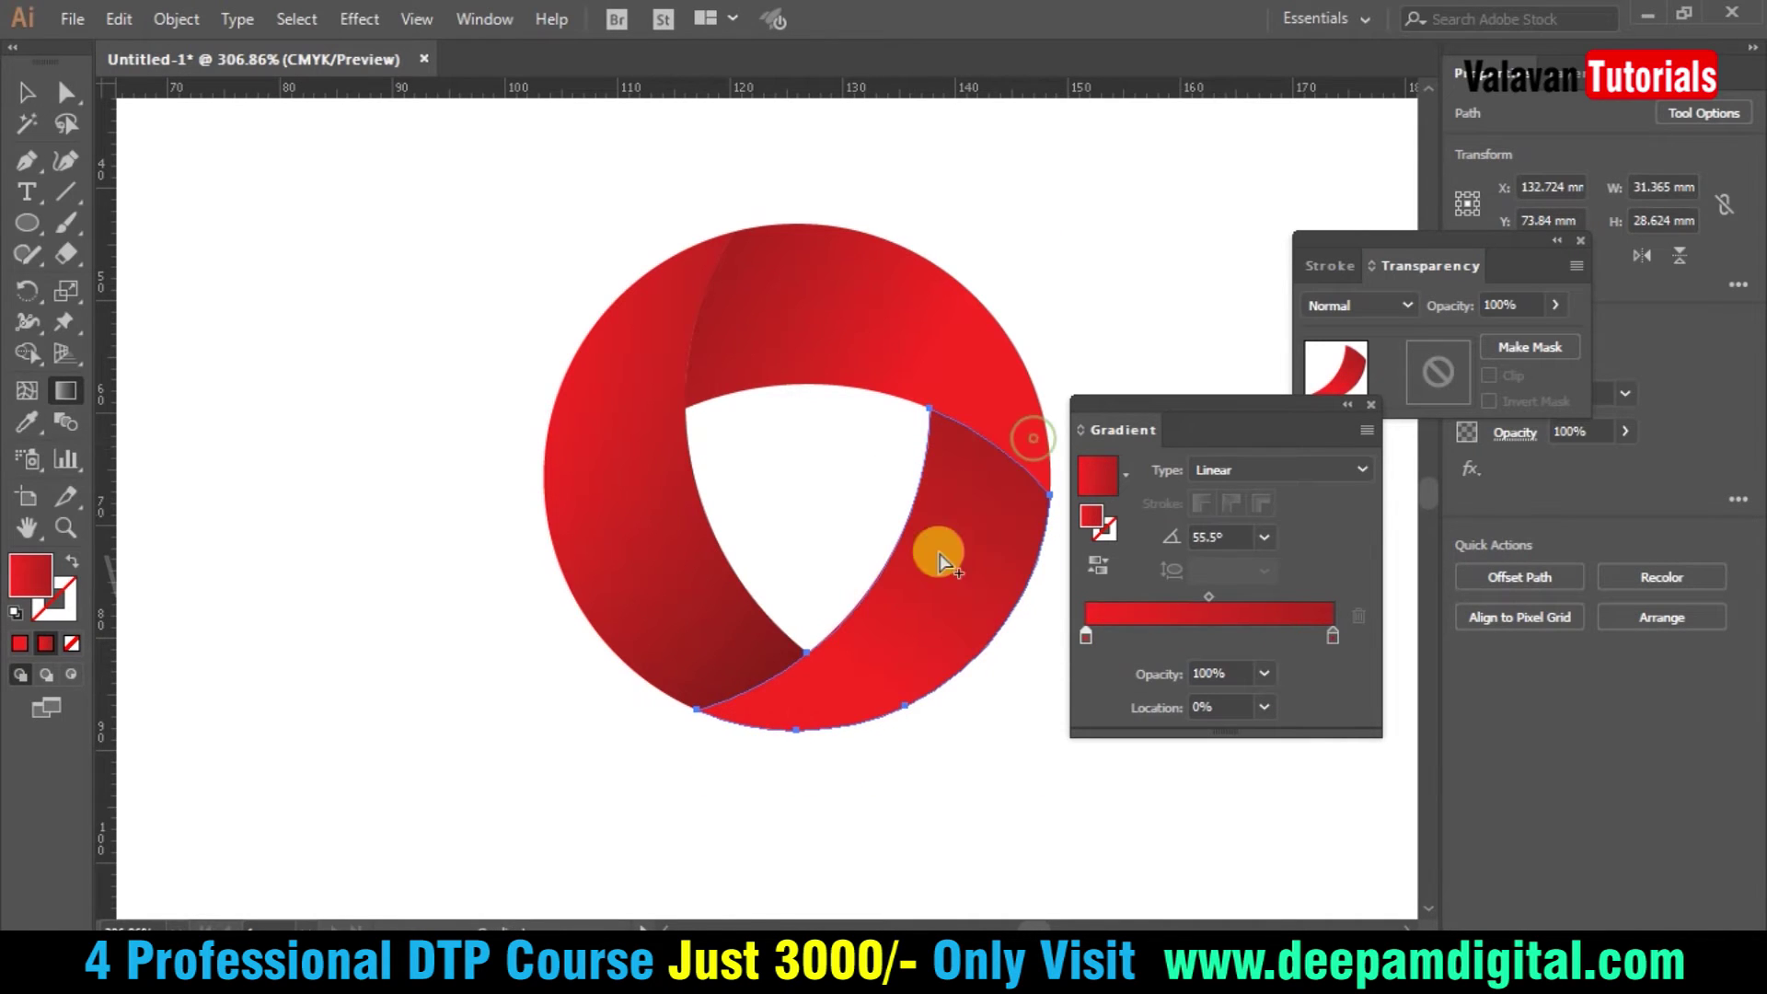
{"action": "left_click_drag", "start_coordinate": [796, 739], "coordinate": [994, 505]}
- Make its left gradient stop 0% opacity and set the blend mode to Multiply
{"action": "left_click", "coordinate": [1264, 672]}
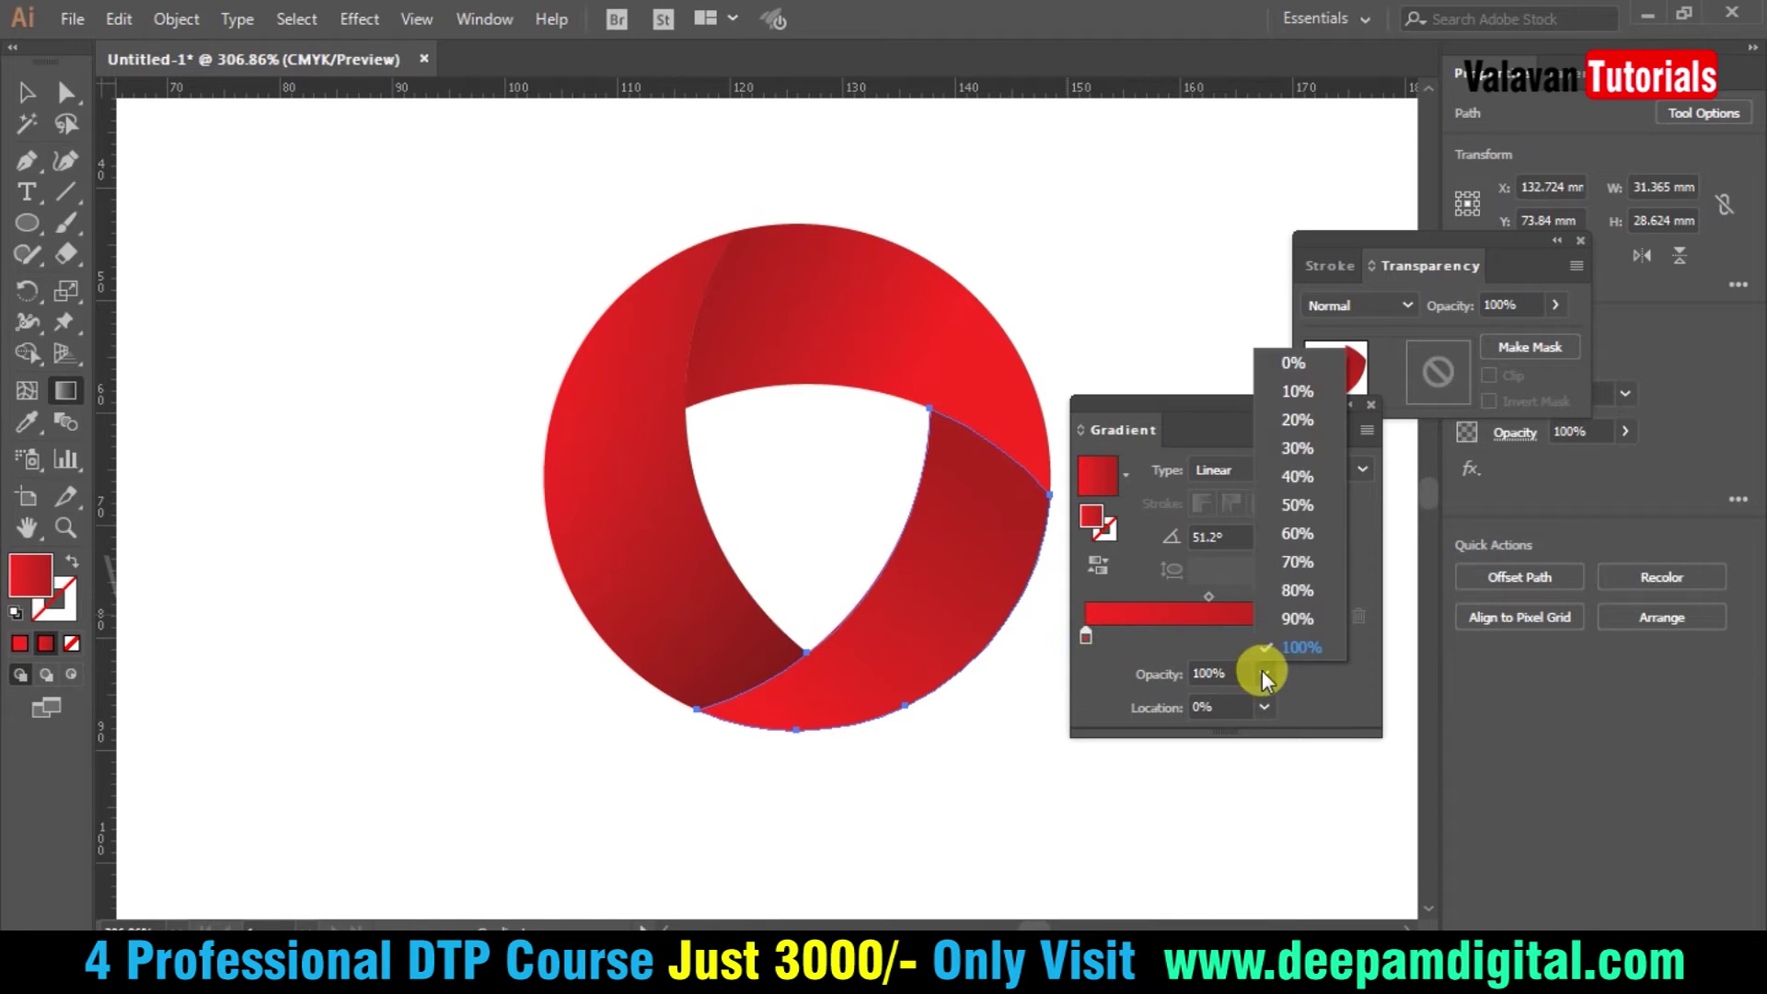
{"action": "left_click", "coordinate": [1292, 366]}
{"action": "left_click", "coordinate": [1406, 304]}
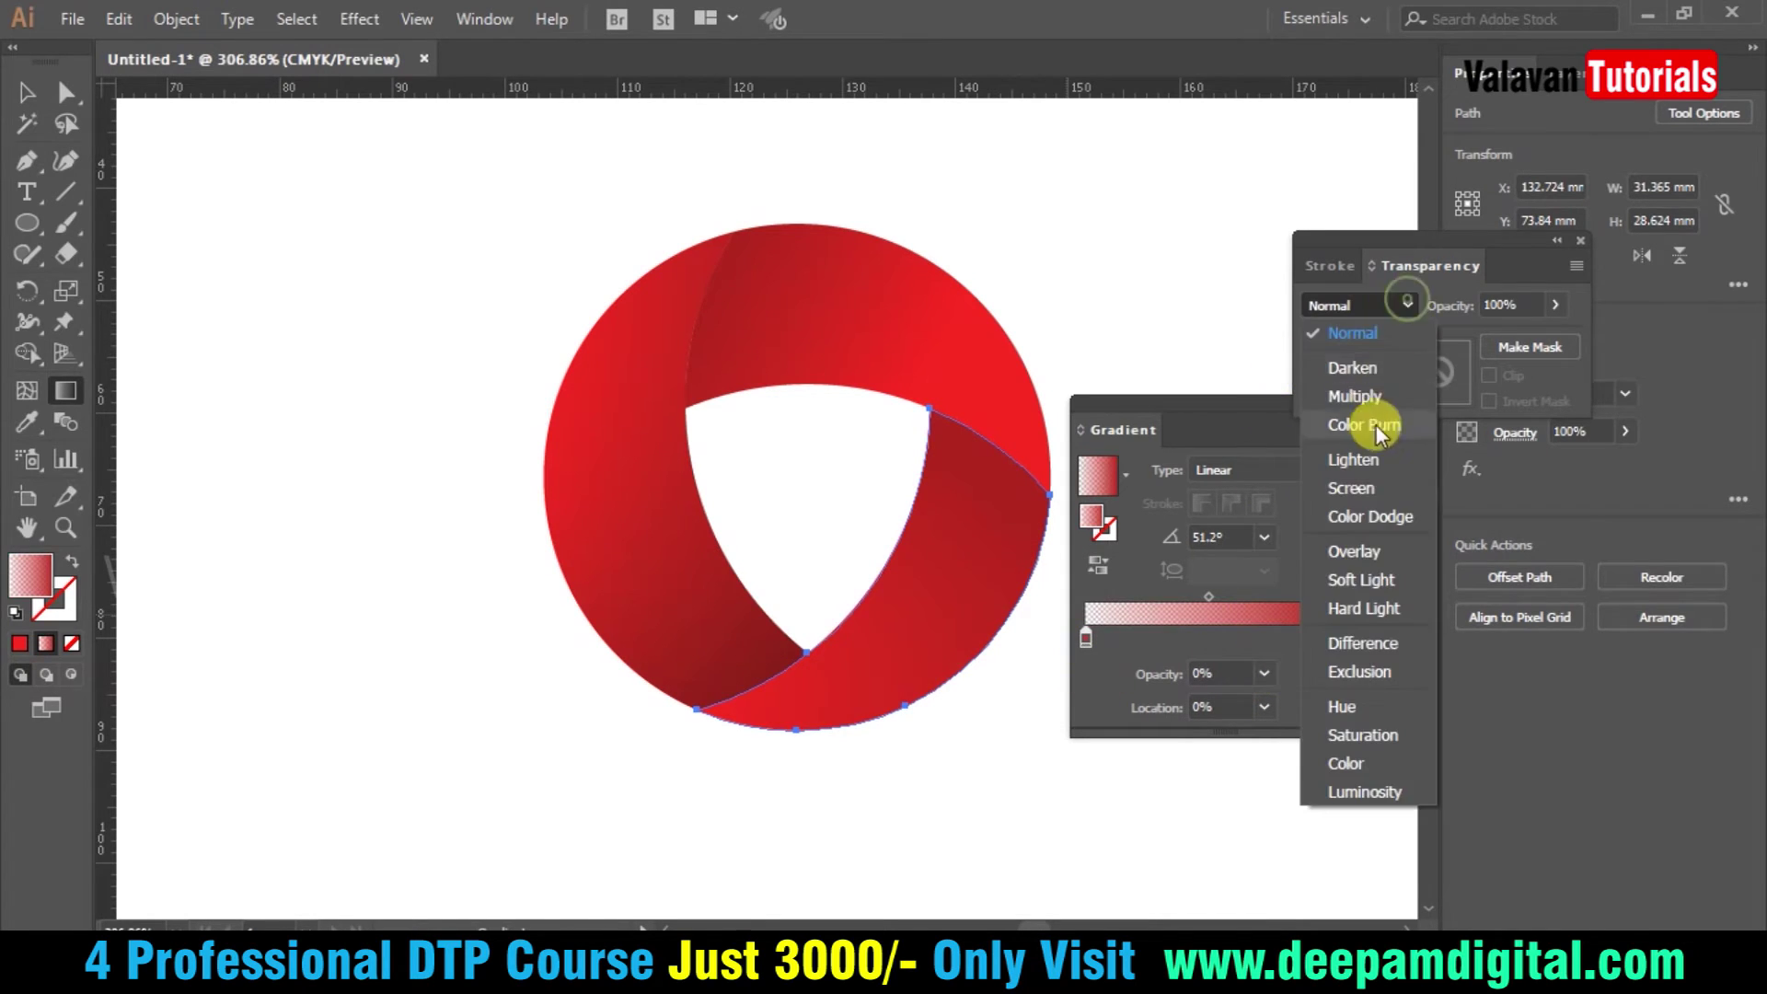
{"action": "left_click", "coordinate": [1377, 397]}
- Select the top blade and tilt its gradient to about 156.4°
{"action": "key", "text": "v"}
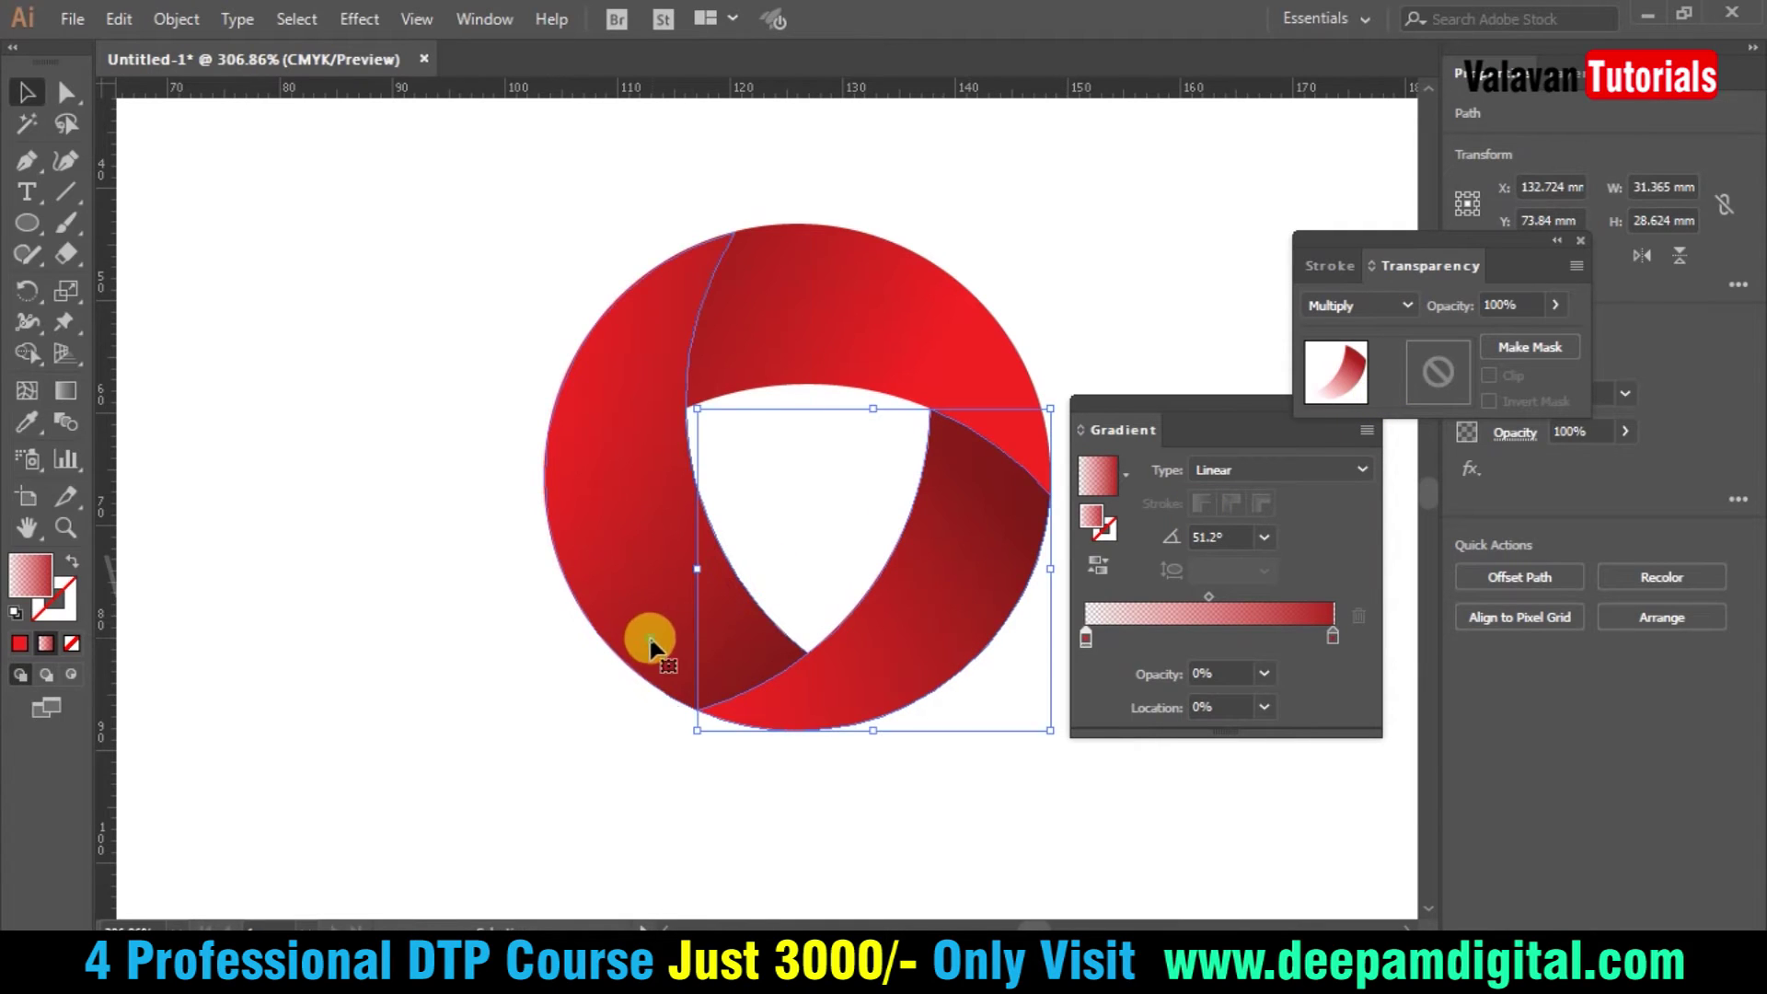
{"action": "left_click", "coordinate": [969, 327]}
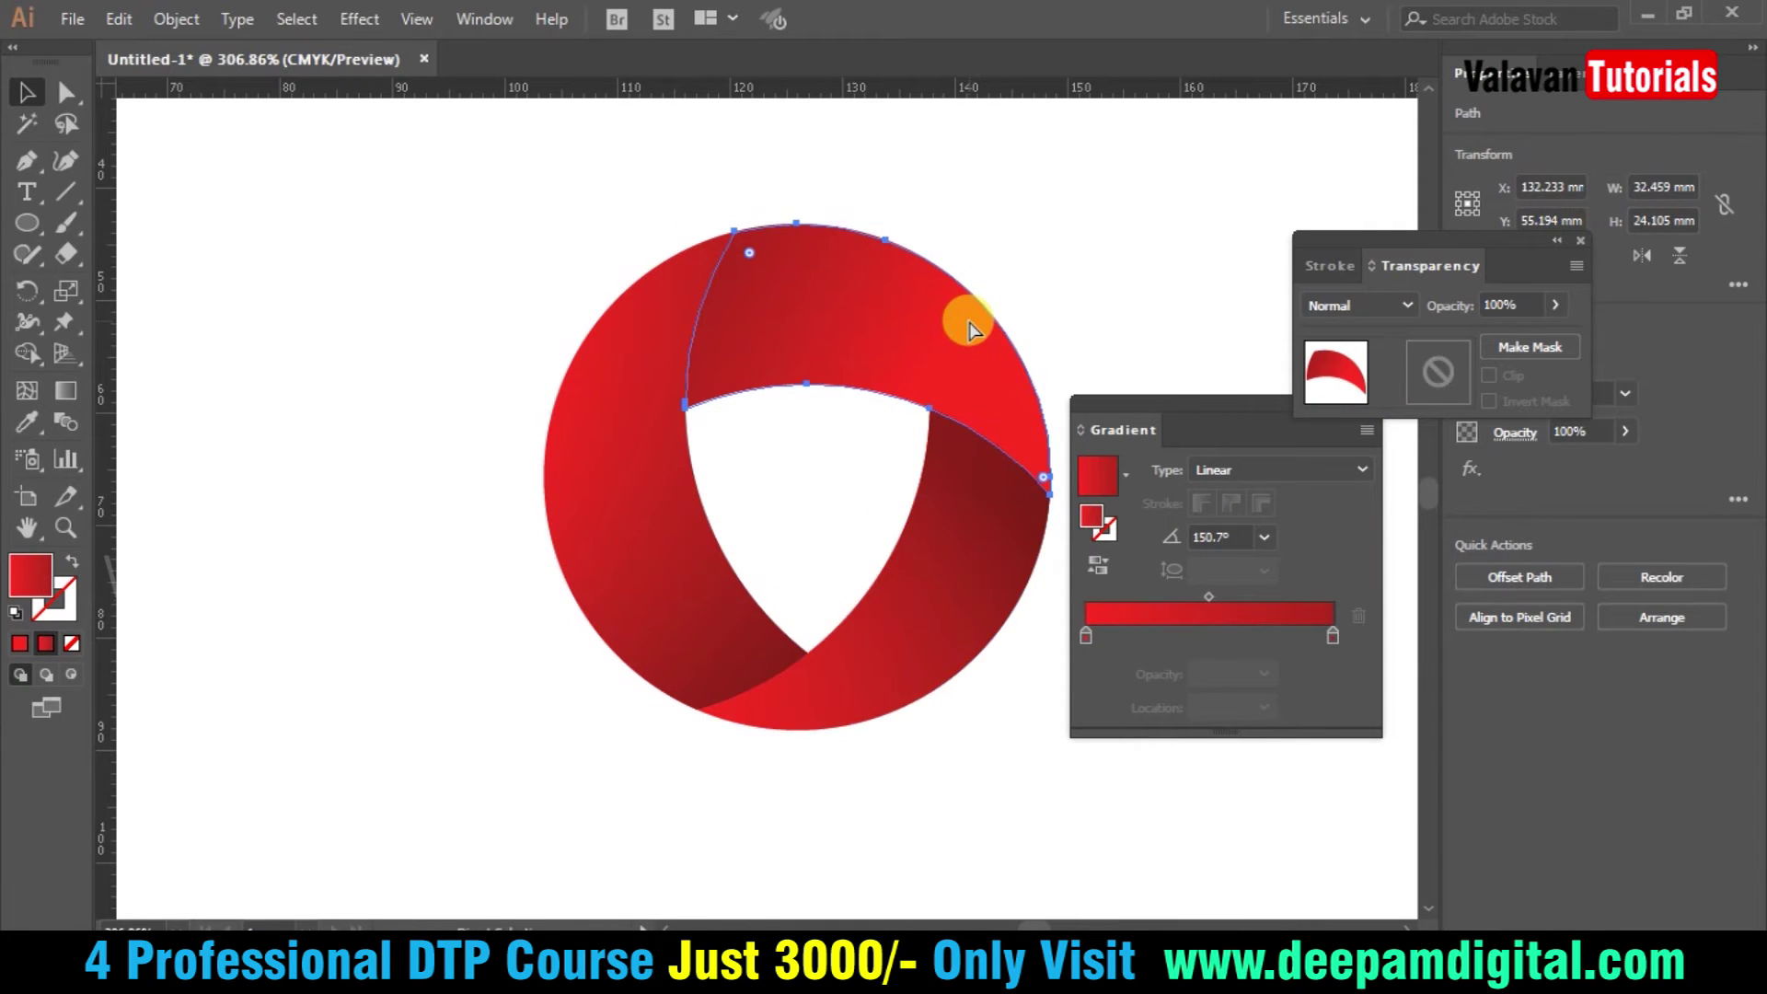
{"action": "double_click", "coordinate": [1084, 637]}
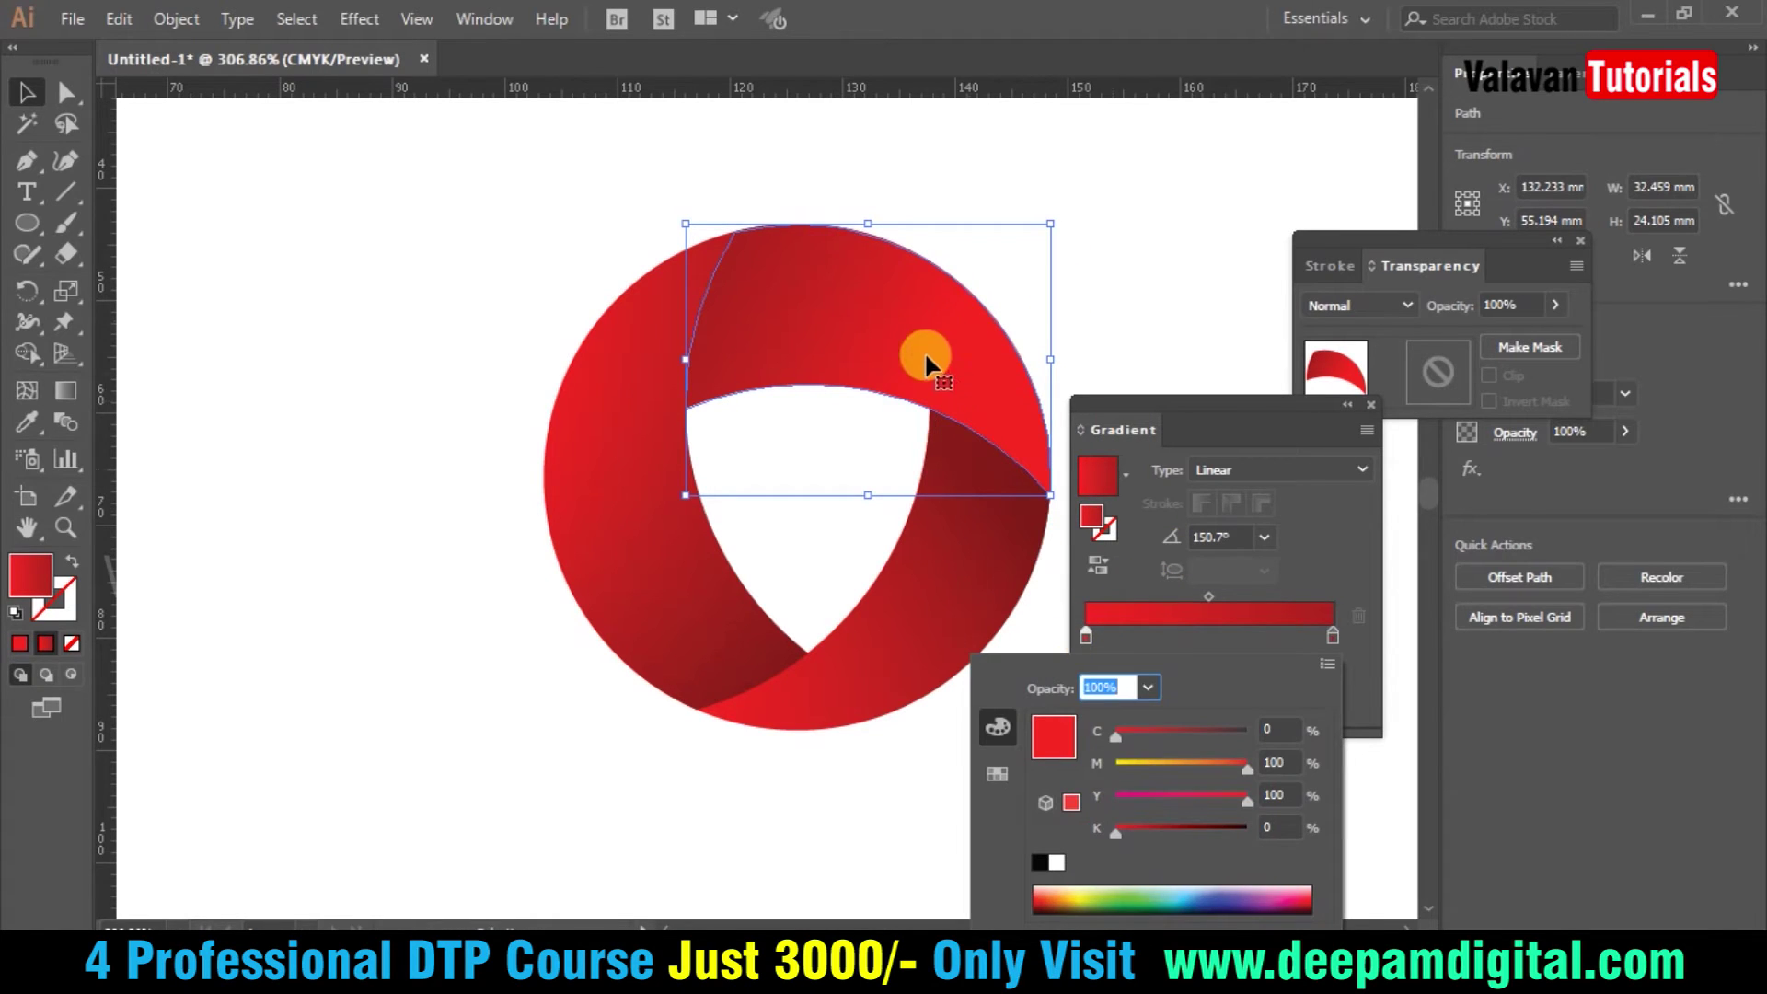
{"action": "key", "text": "g"}
{"action": "left_click_drag", "start_coordinate": [958, 380], "coordinate": [977, 407]}
{"action": "left_click_drag", "start_coordinate": [746, 280], "coordinate": [711, 293]}
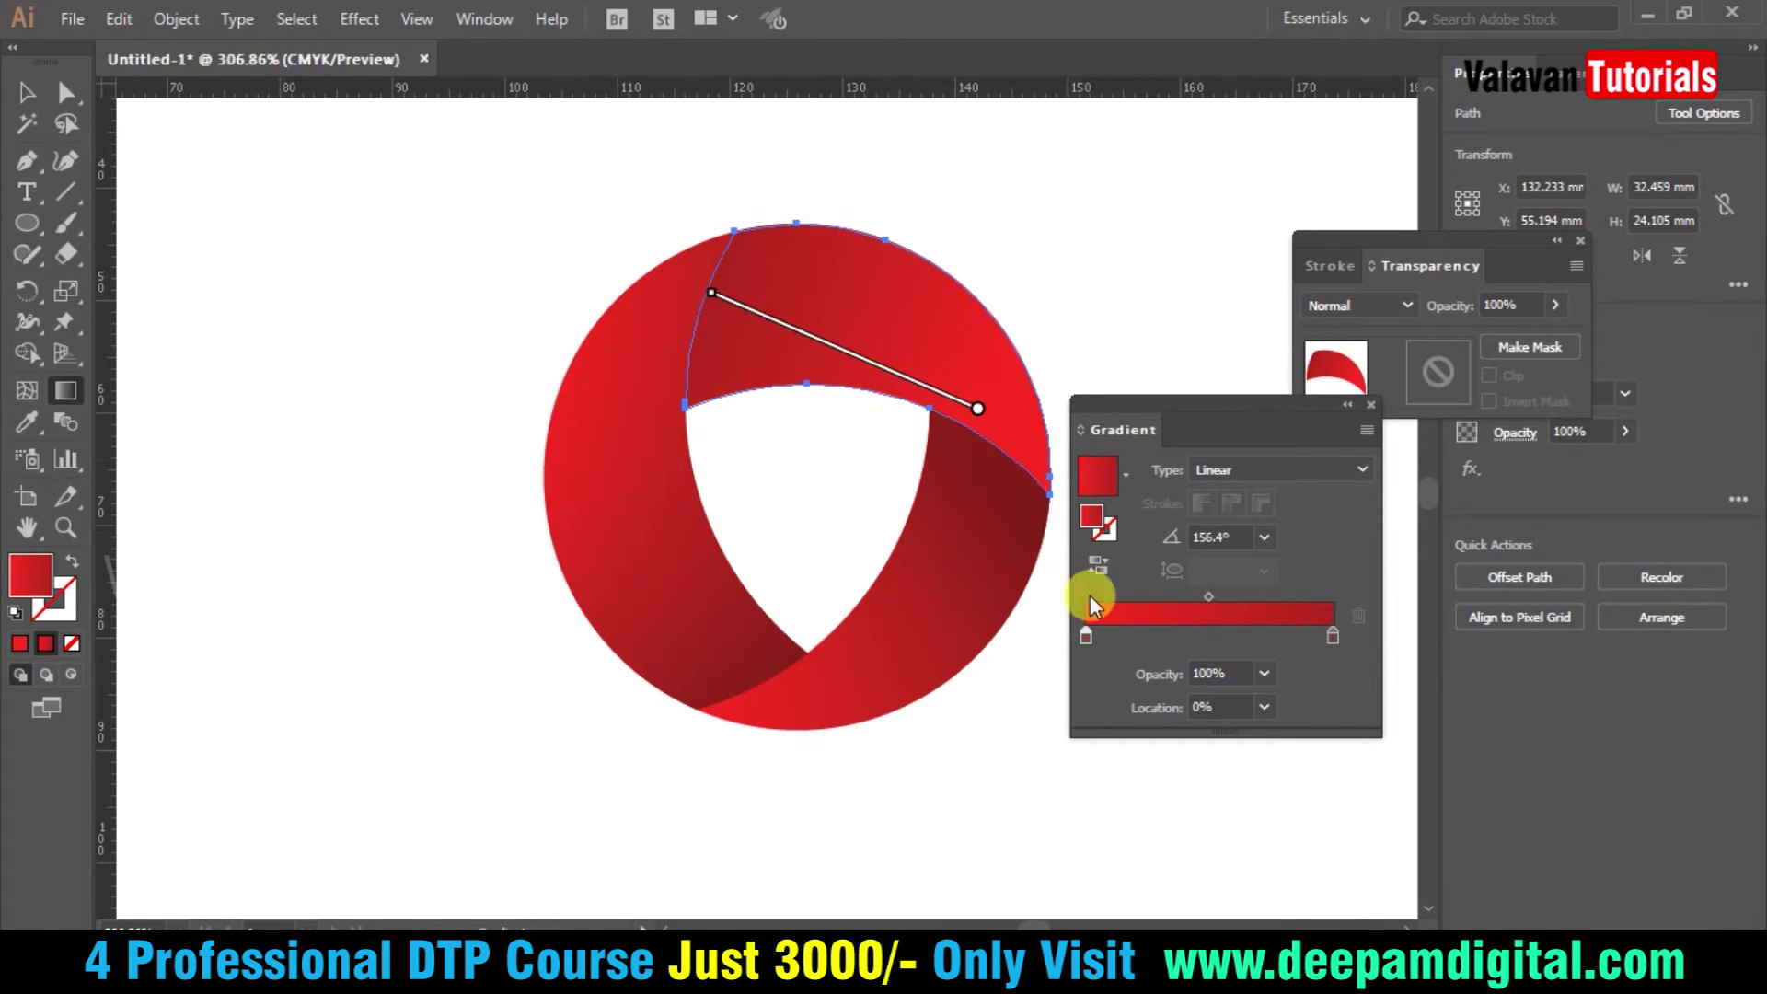
- Set the left stop to 0% opacity, blend with Multiply, then deselect and hide panels
{"action": "left_click", "coordinate": [1265, 674]}
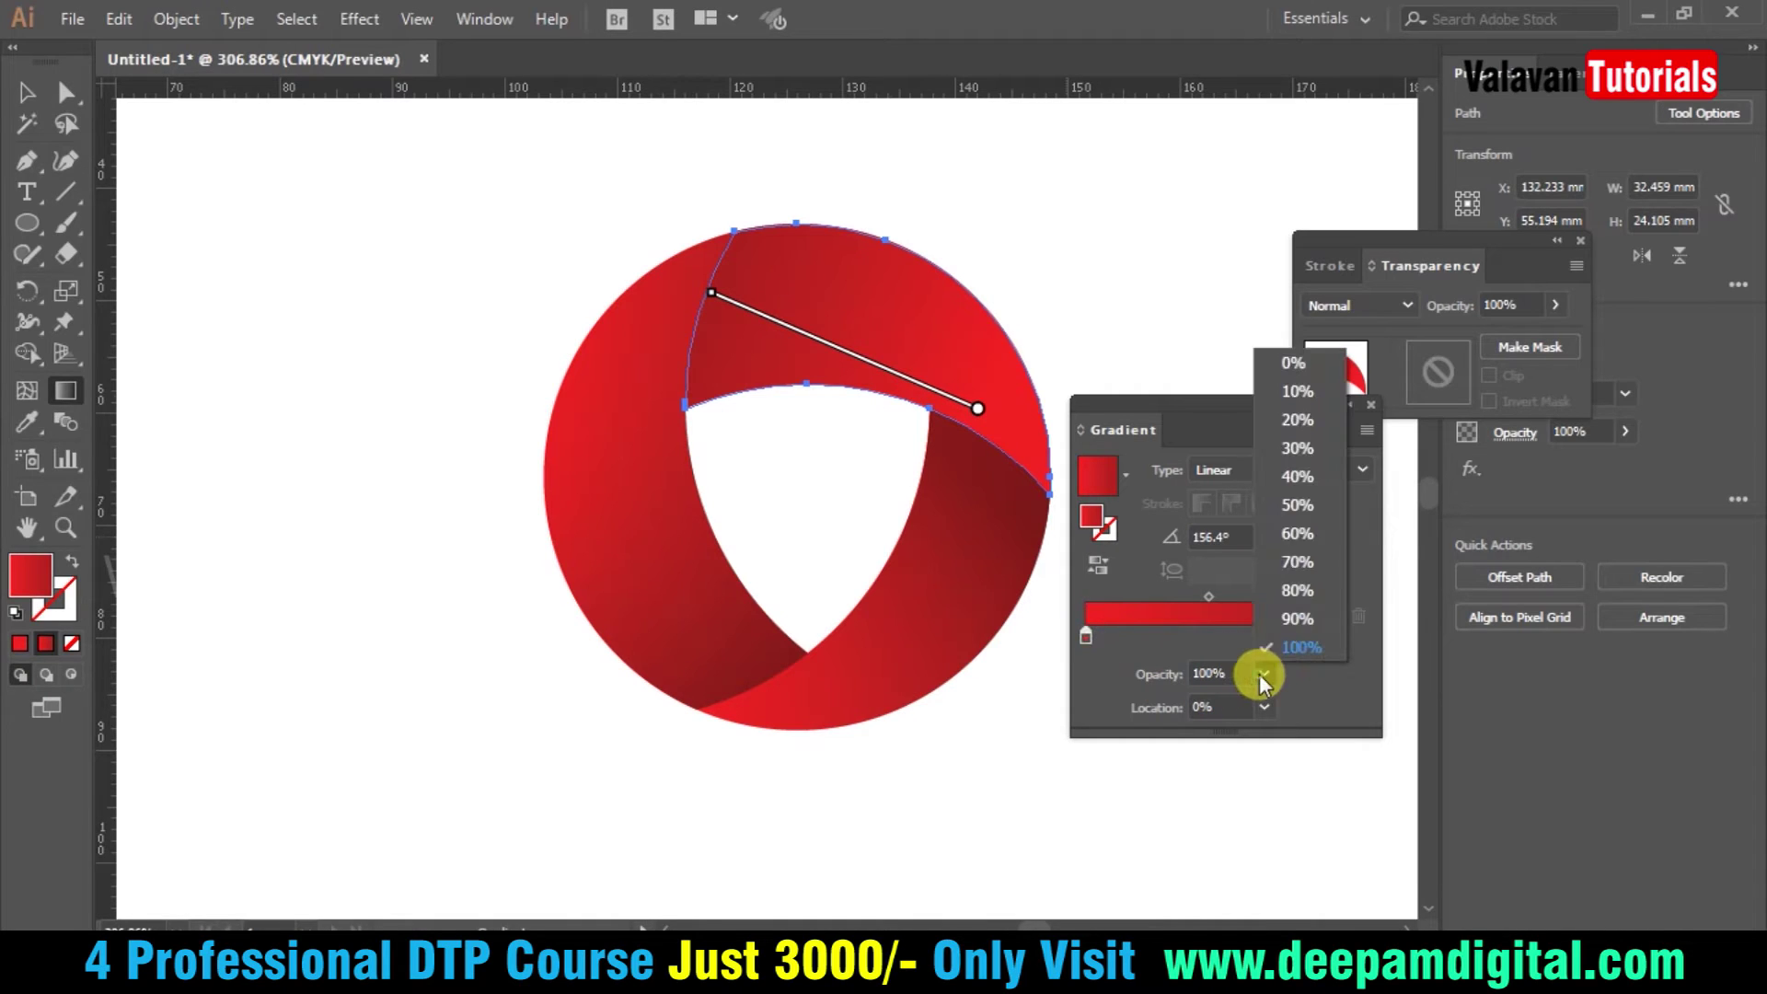
{"action": "left_click", "coordinate": [1300, 366]}
{"action": "left_click", "coordinate": [1408, 304]}
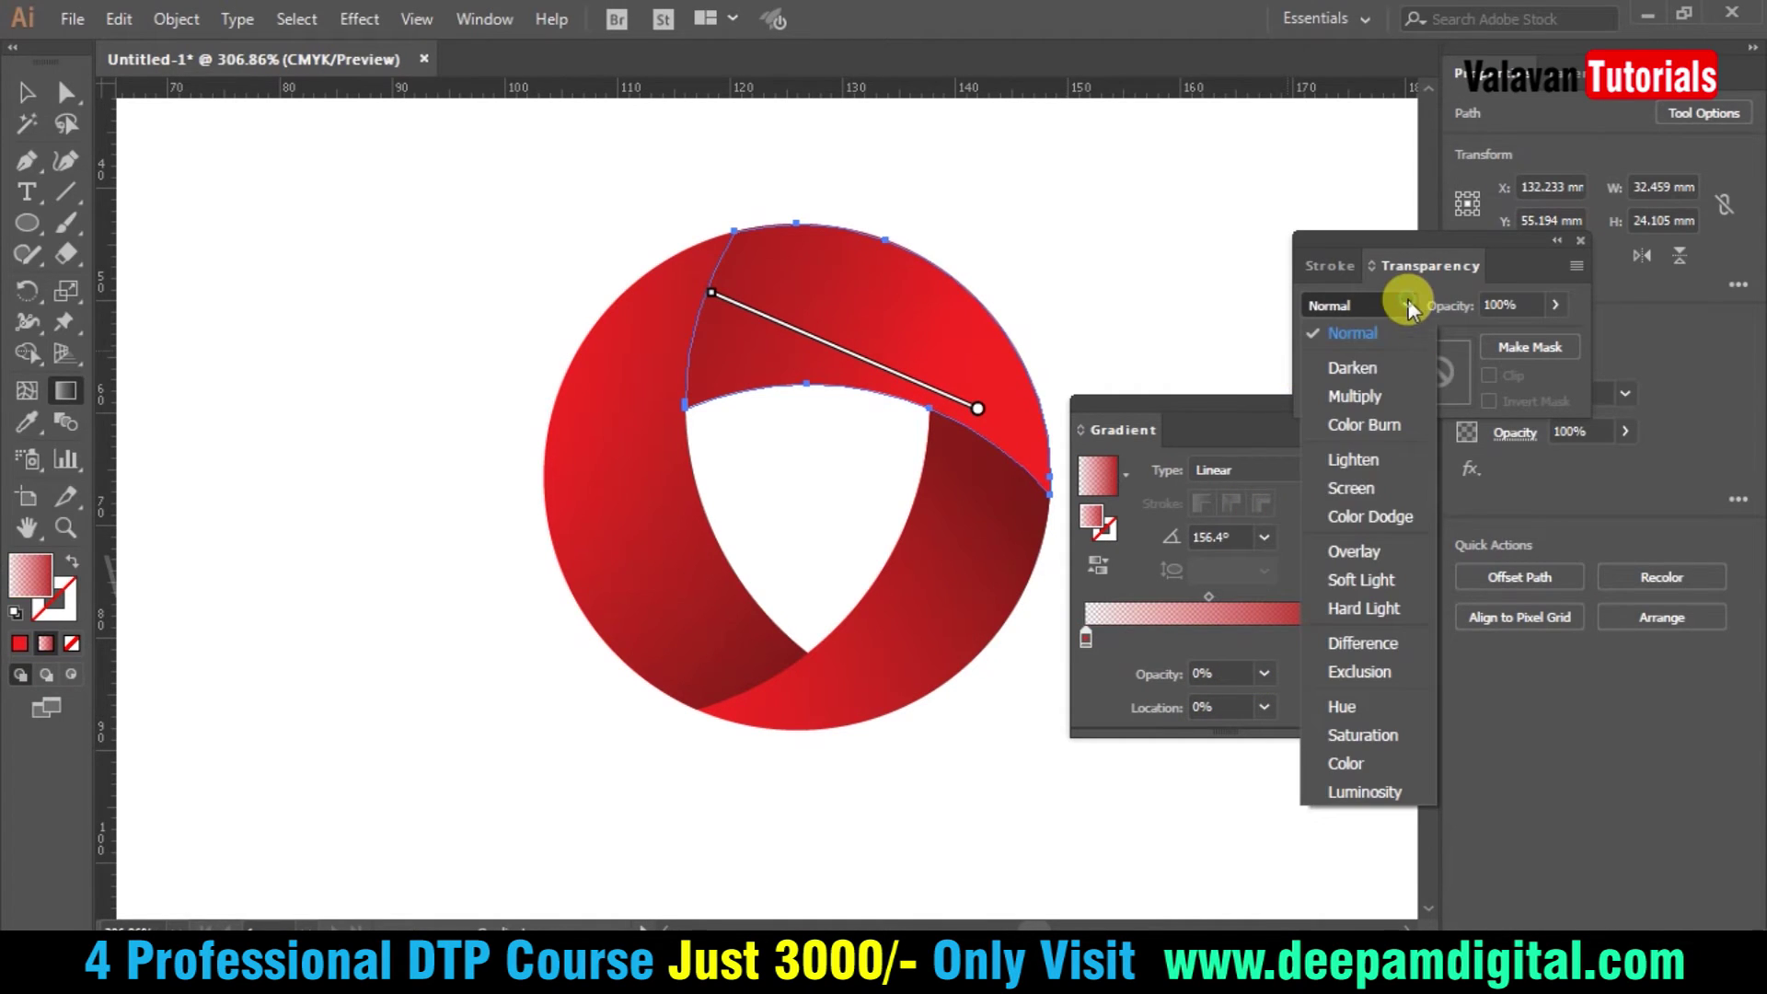
{"action": "left_click", "coordinate": [1354, 396]}
{"action": "key", "text": "v"}
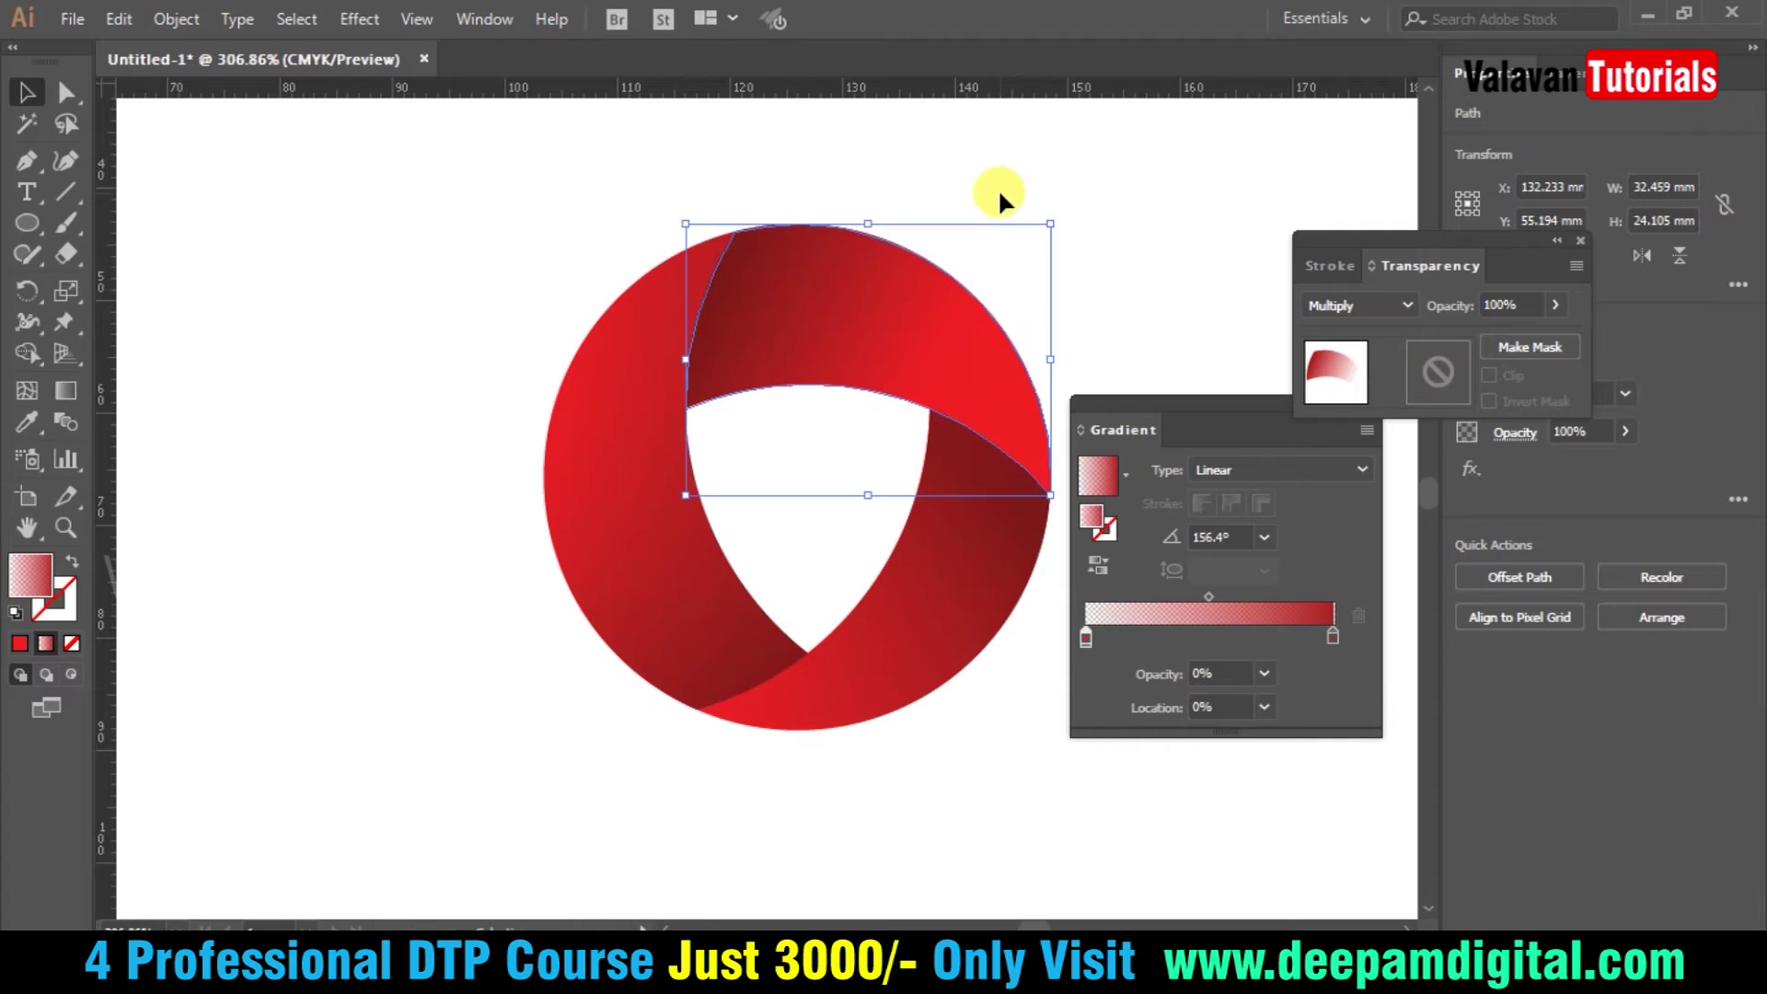
{"action": "left_click", "coordinate": [1000, 190]}
{"action": "key", "text": "Tab"}
- Move the logo up-left and scale it larger on the artboard
{"action": "key", "text": "ctrl+1"}
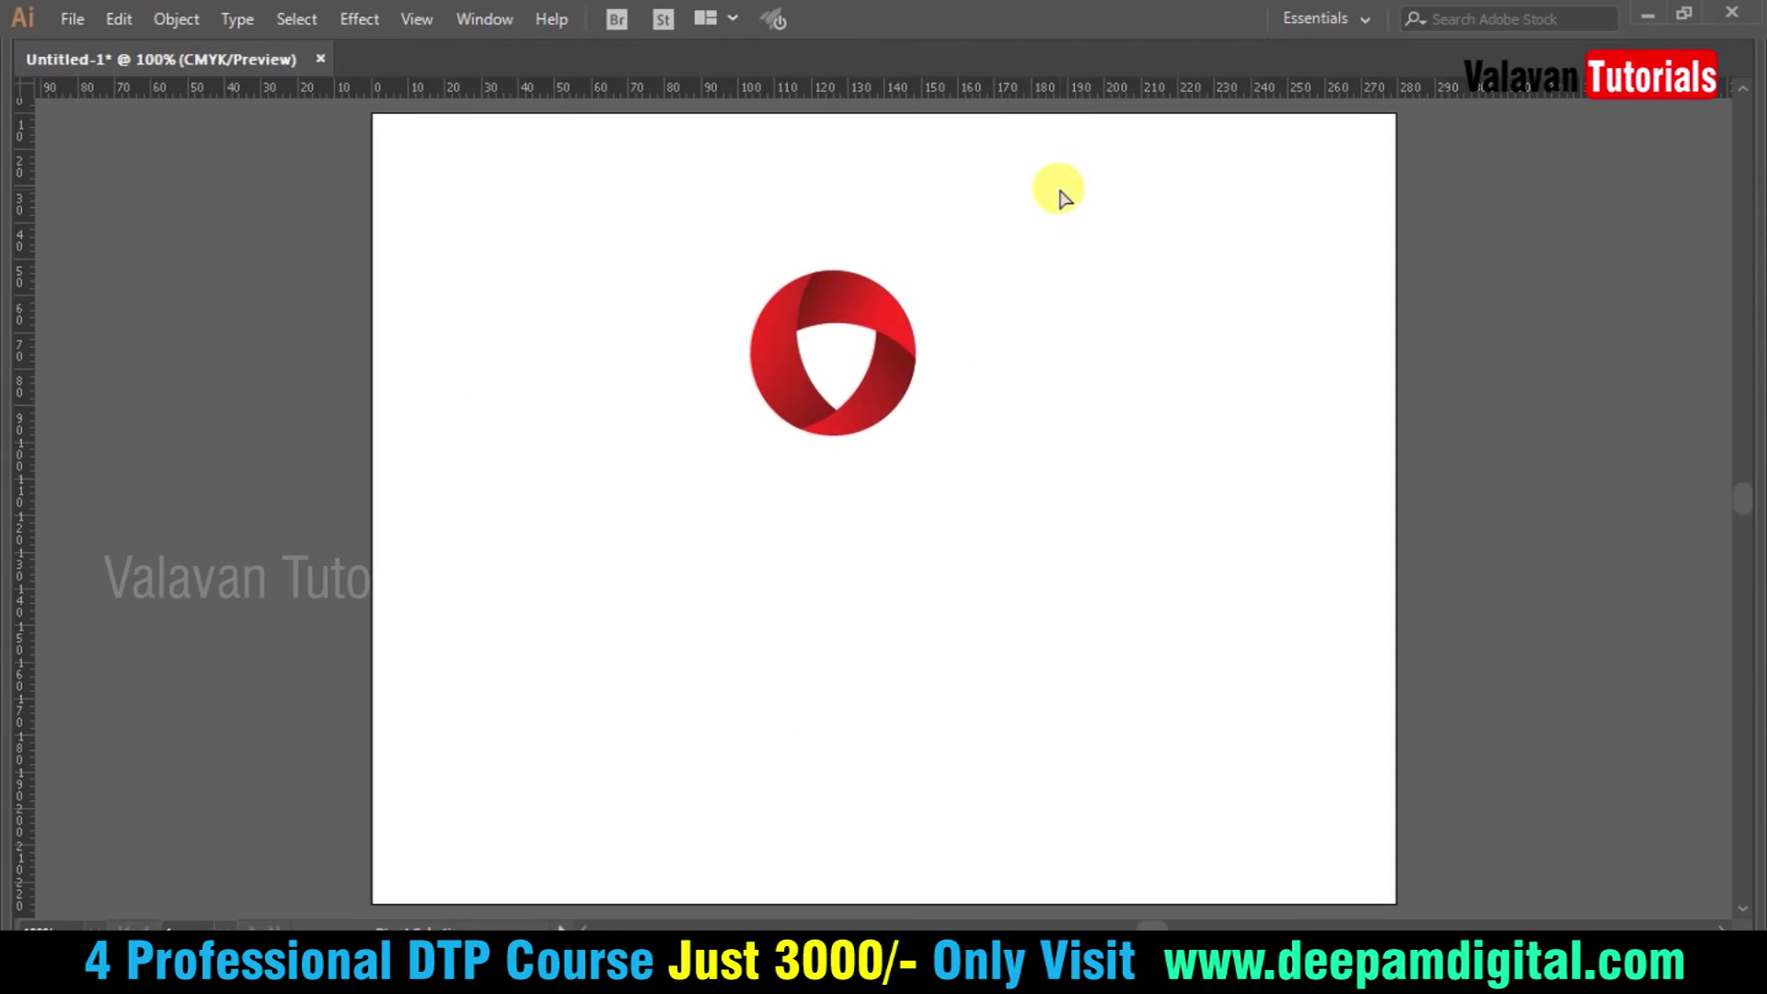
{"action": "left_click_drag", "start_coordinate": [808, 288], "coordinate": [683, 390]}
{"action": "left_click_drag", "start_coordinate": [611, 228], "coordinate": [635, 241]}
{"action": "left_click", "coordinate": [949, 384]}
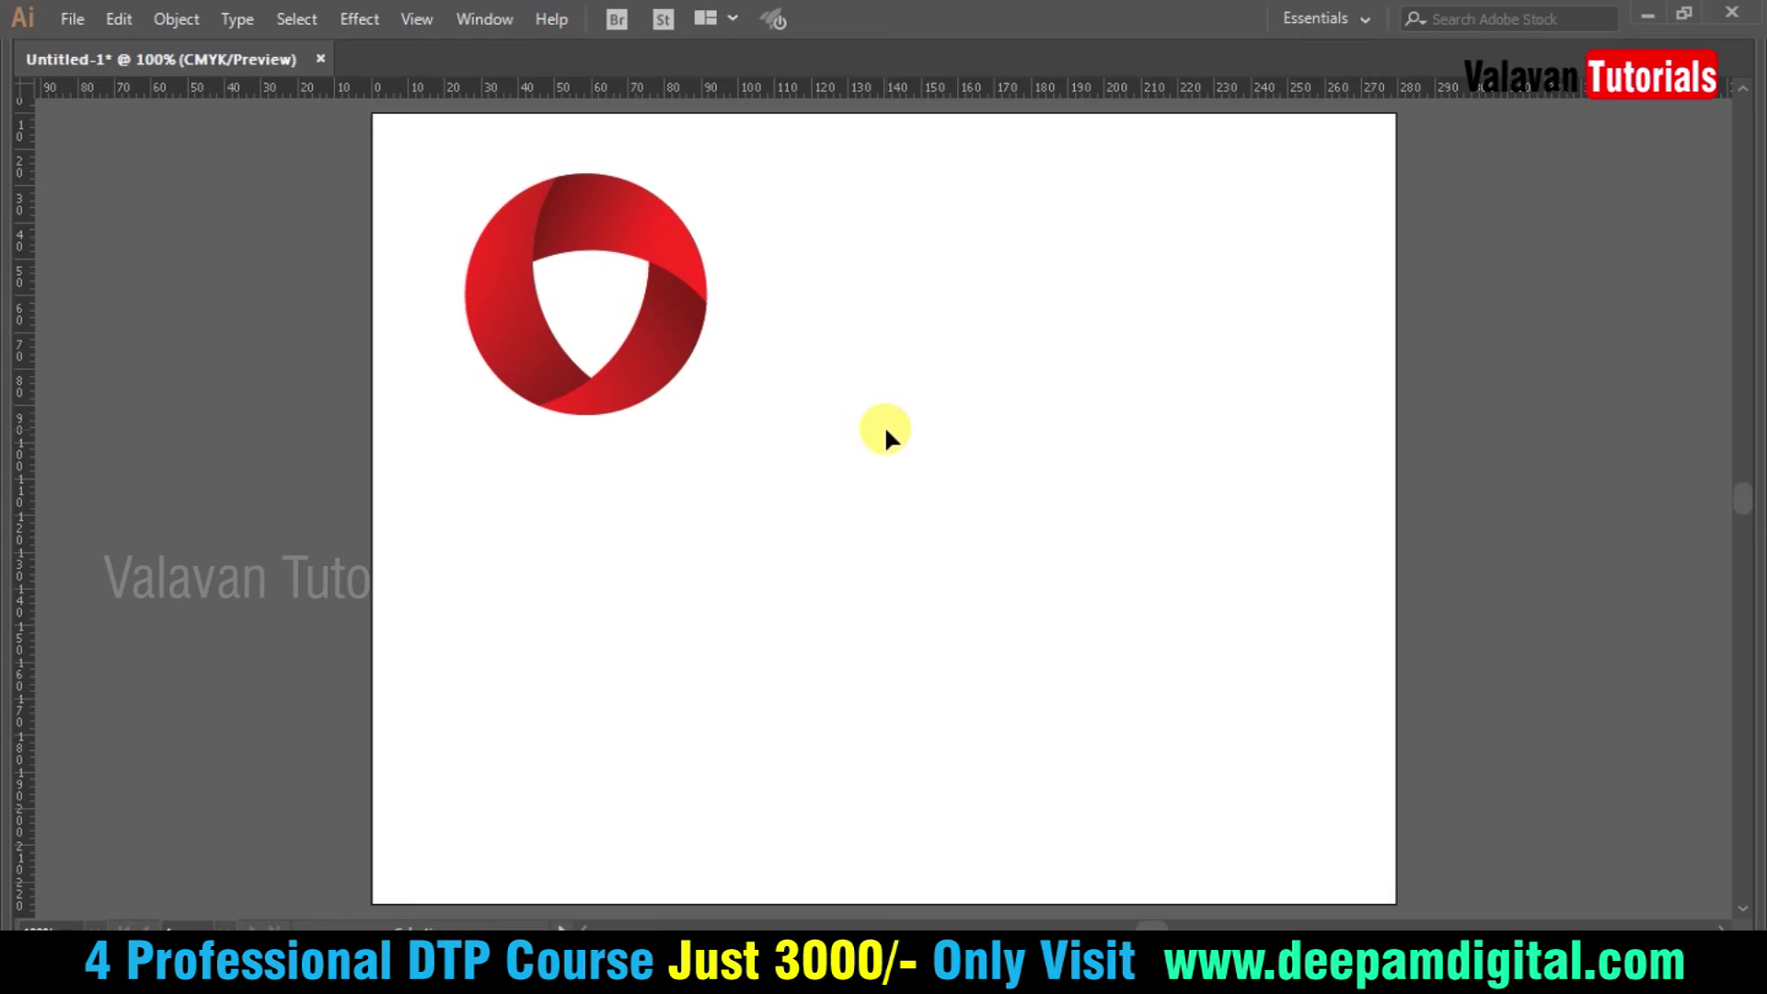
{"action": "left_click_drag", "start_coordinate": [784, 477], "coordinate": [481, 149]}
{"action": "left_click", "coordinate": [1100, 469]}
- Type the word Chrome, enlarge it with Ctrl+Shift+>, and move it up-left
{"action": "type", "text": "fdsf"}
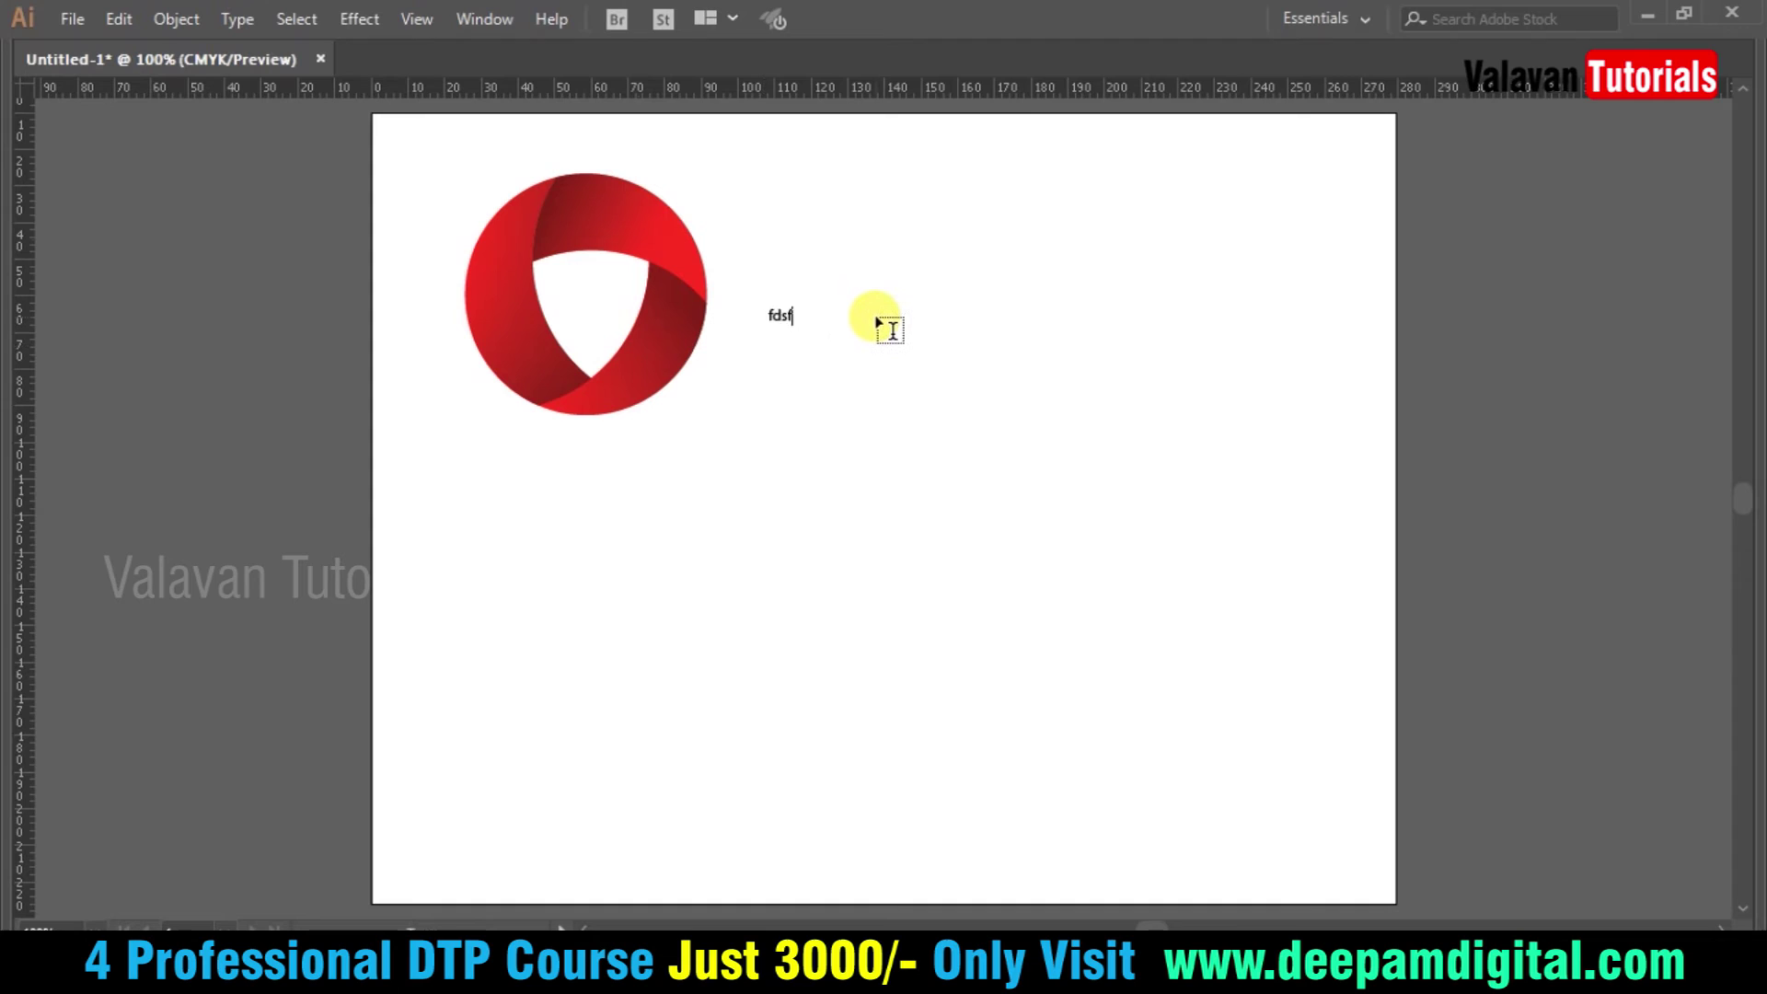
{"action": "key", "text": "ctrl+a"}
{"action": "type", "text": "q"}
{"action": "key", "text": "ctrl+a"}
{"action": "key", "text": "ctrl+shift+period"}
{"action": "key", "text": "ctrl+shift+period"}
{"action": "key", "text": "ctrl+shift+period"}
{"action": "key", "text": "ctrl+shift+period"}
{"action": "key", "text": "ctrl+shift+period"}
{"action": "key", "text": "ctrl+shift+period"}
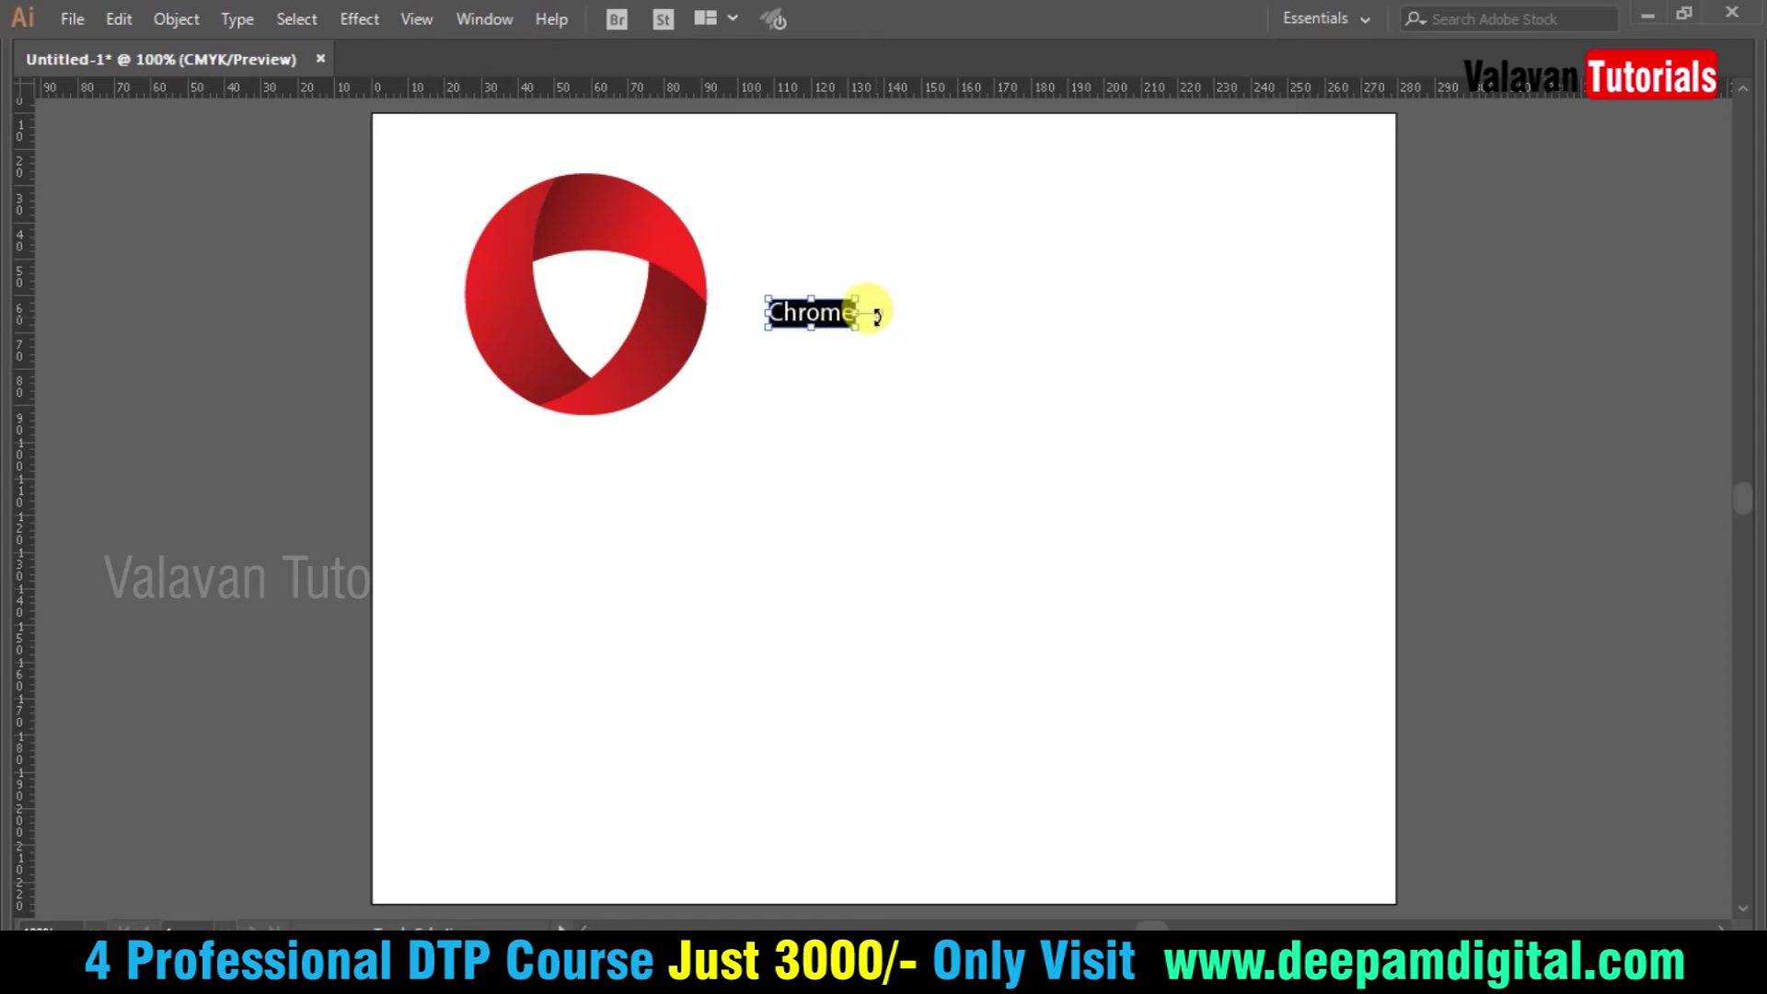
{"action": "key", "text": "Escape"}
{"action": "left_click_drag", "start_coordinate": [902, 305], "coordinate": [868, 284]}
{"action": "left_click", "coordinate": [973, 344]}
- Change the Chrome text's font to Arno Pro Bold Italic Subhead
{"action": "left_click", "coordinate": [930, 300]}
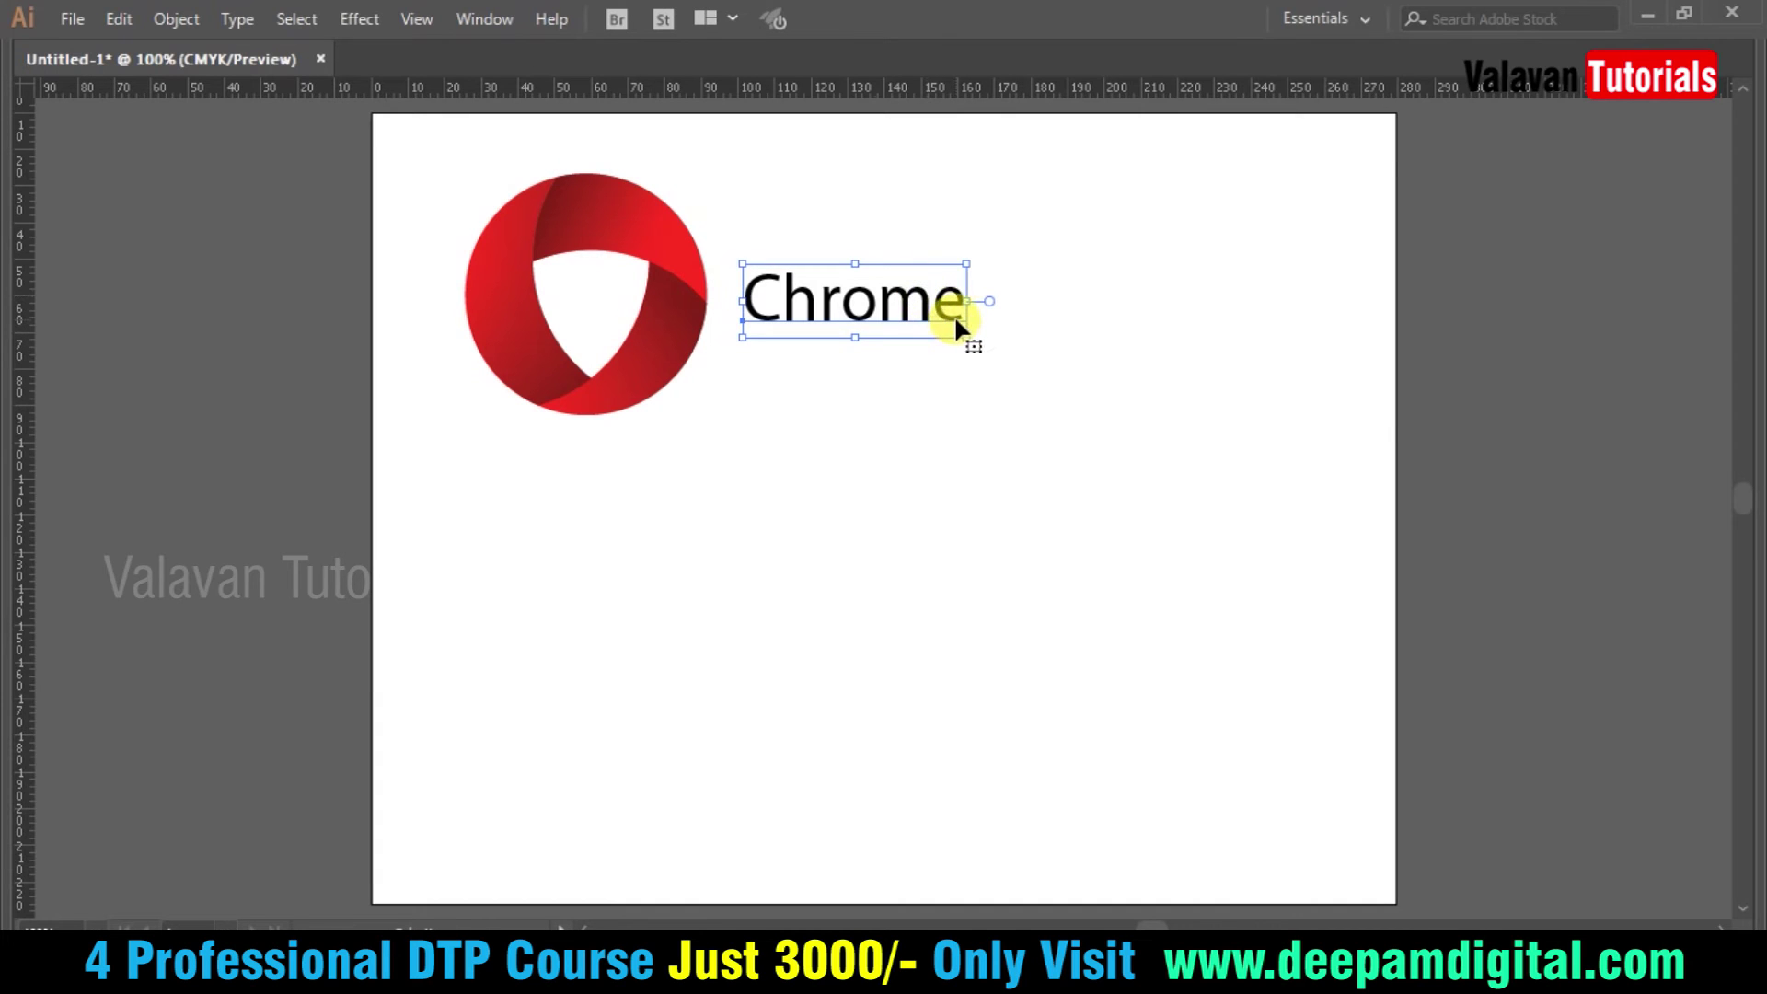
{"action": "key", "text": "ctrl+t"}
{"action": "left_click", "coordinate": [1275, 287]}
{"action": "type", "text": "a"}
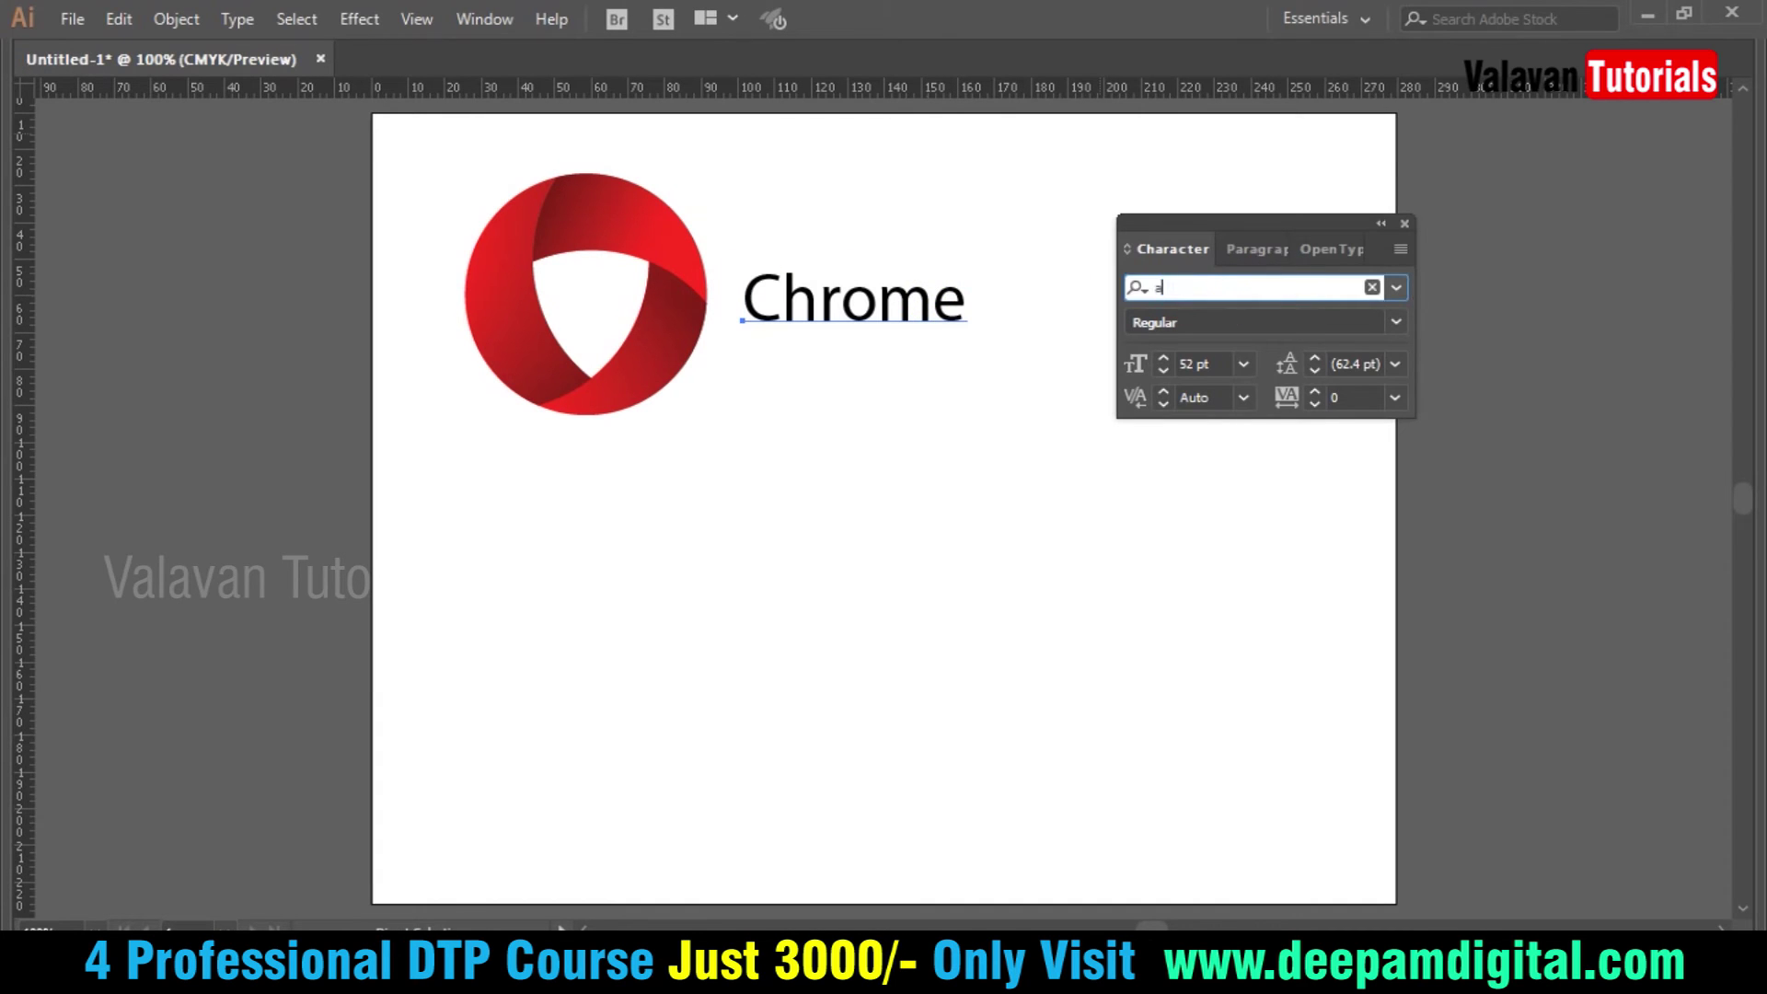
{"action": "type", "text": "r"}
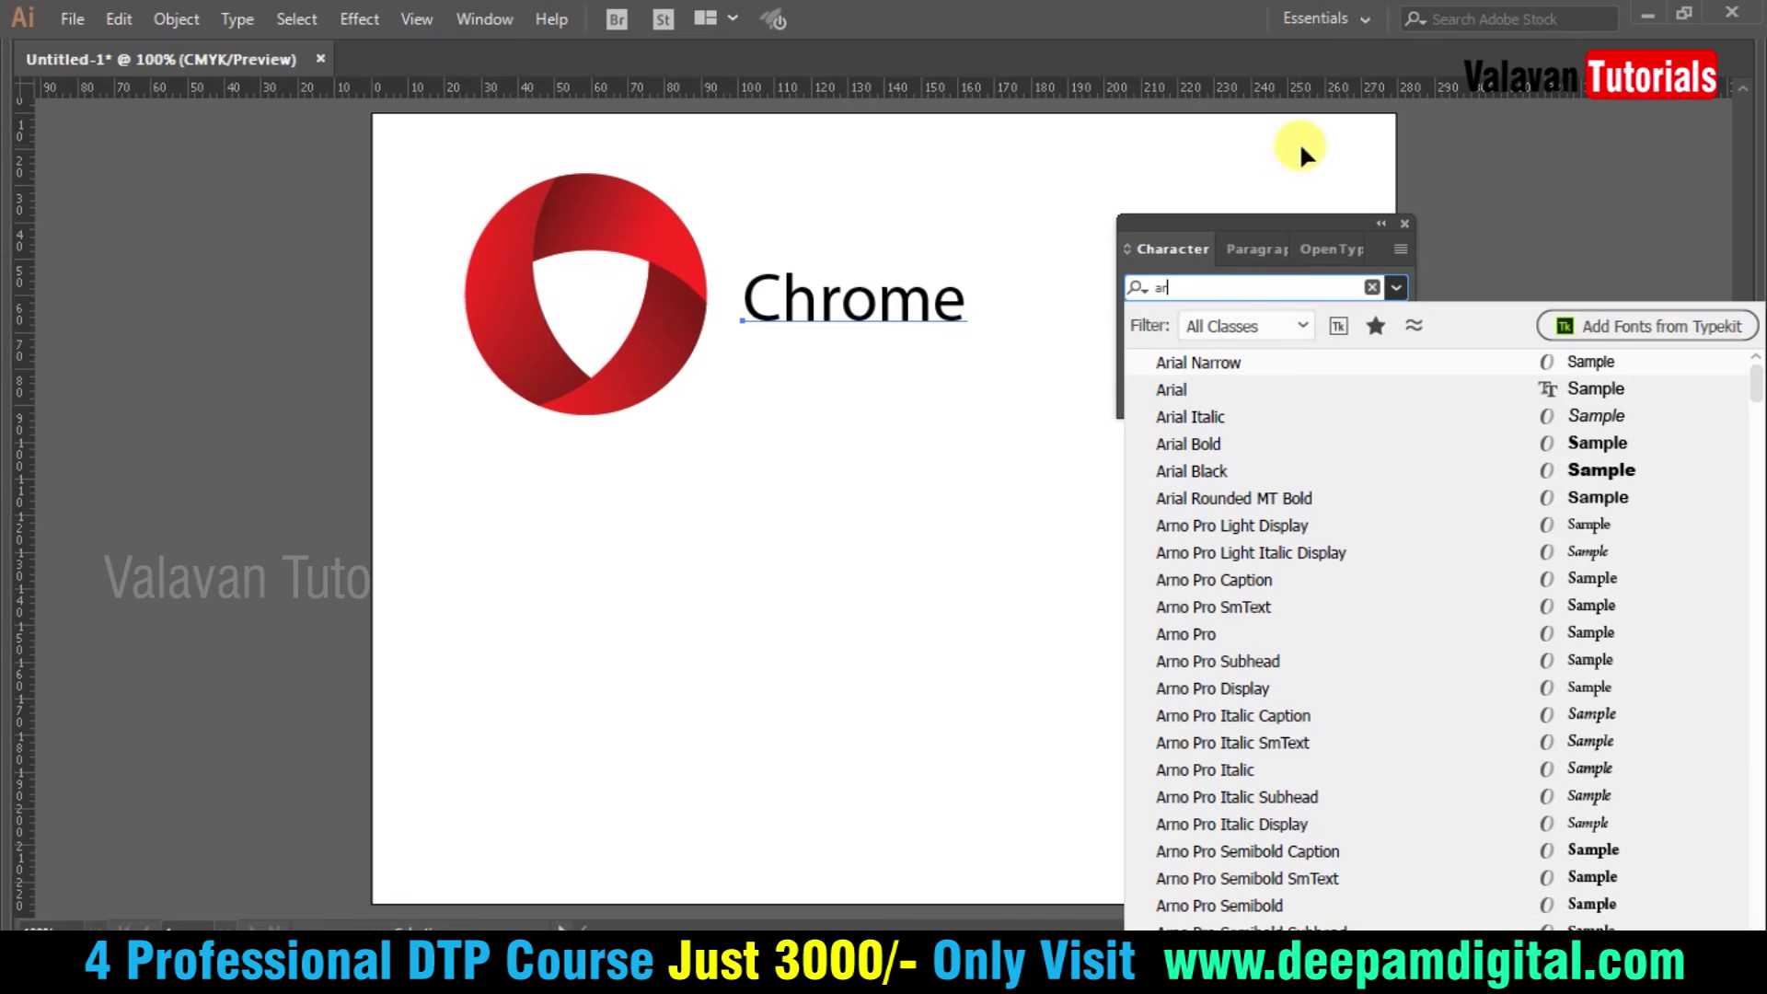
{"action": "scroll", "coordinate": [1424, 867], "scroll_direction": "down", "scroll_amount": 4}
{"action": "scroll", "coordinate": [1378, 654], "scroll_direction": "down", "scroll_amount": 5}
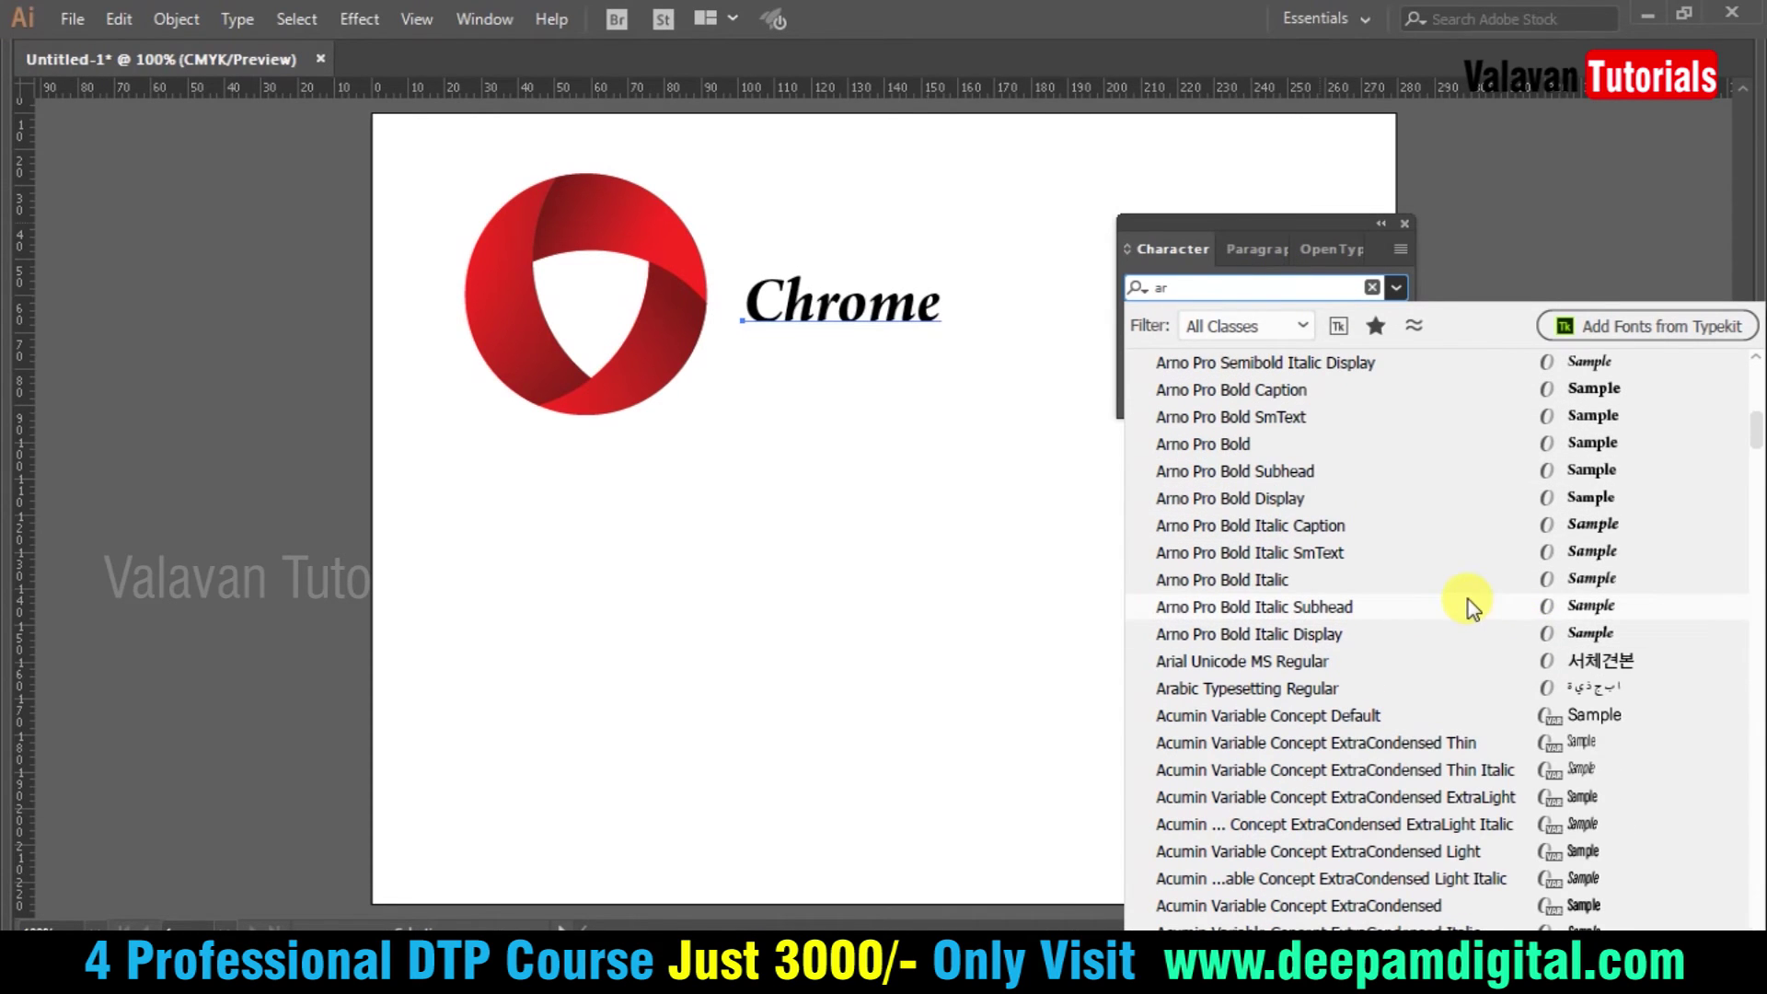
{"action": "left_click", "coordinate": [1465, 600]}
- Position the Chrome text beside the logo and bring the panels back
{"action": "left_click", "coordinate": [886, 380]}
{"action": "left_click_drag", "start_coordinate": [853, 313], "coordinate": [595, 444]}
{"action": "left_click", "coordinate": [814, 557]}
{"action": "key", "text": "Tab"}
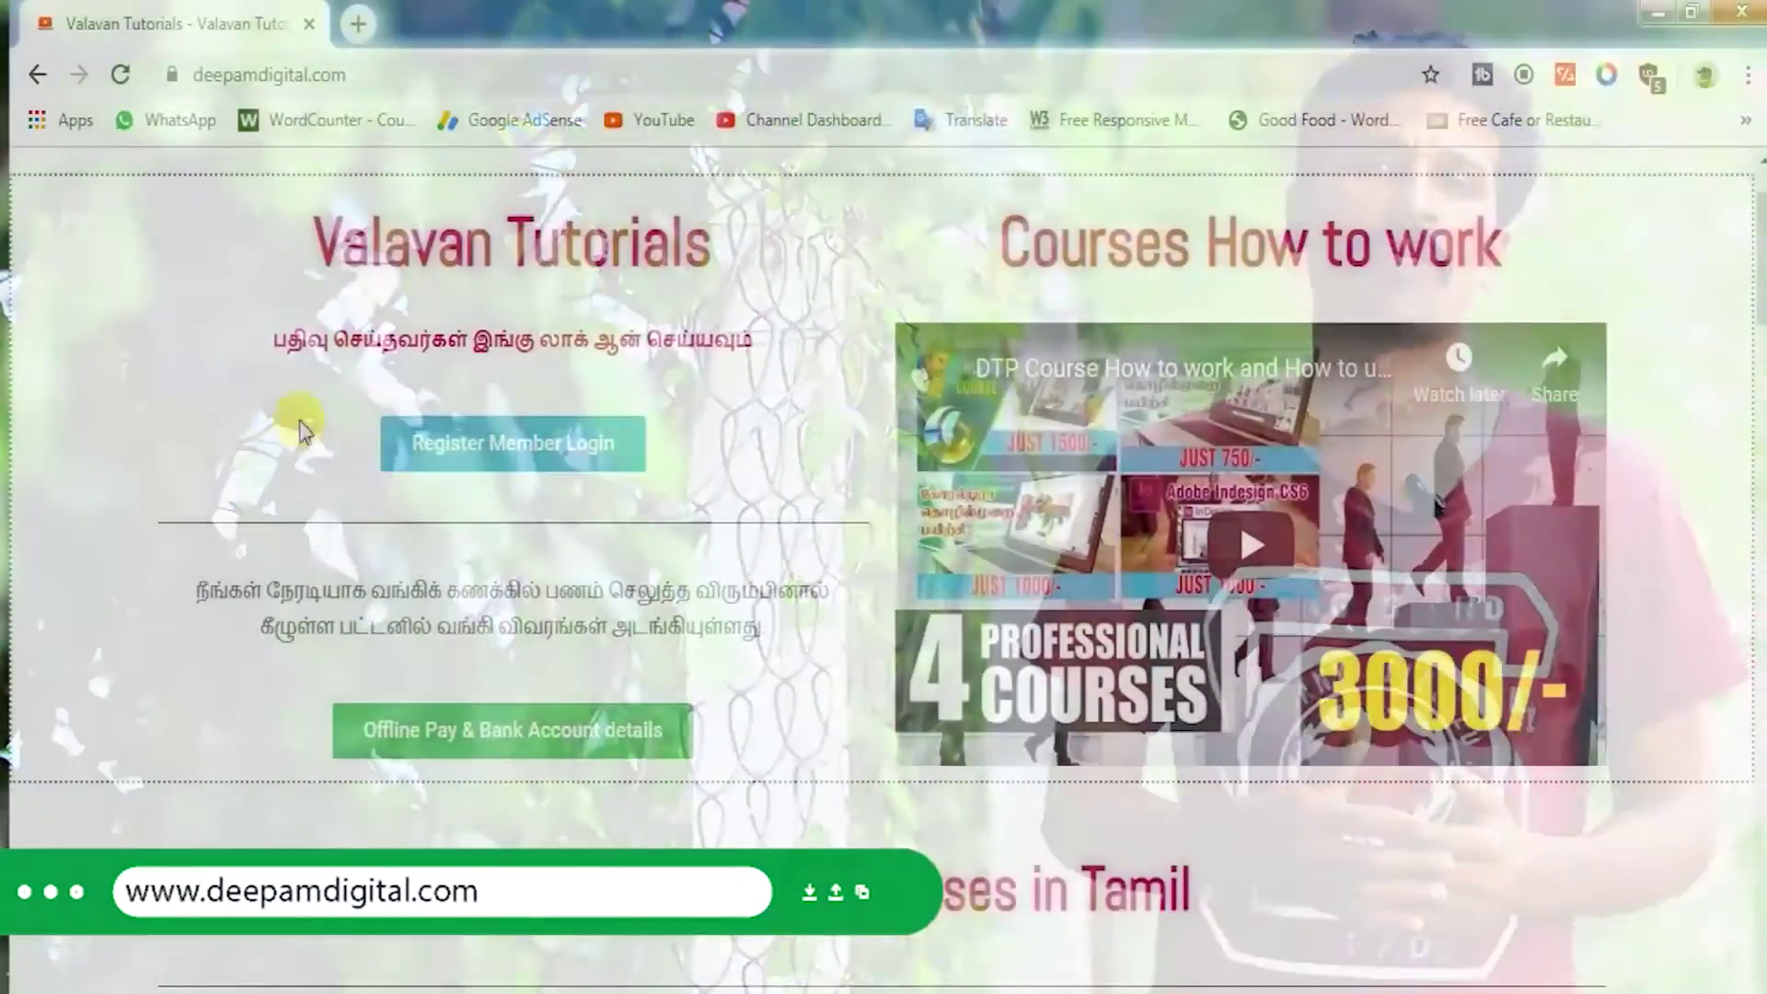
- Scroll down deepamdigital.com and open the 4 Course Pay Just 3000 payment page
{"action": "scroll", "coordinate": [445, 442], "scroll_direction": "down", "scroll_amount": 3}
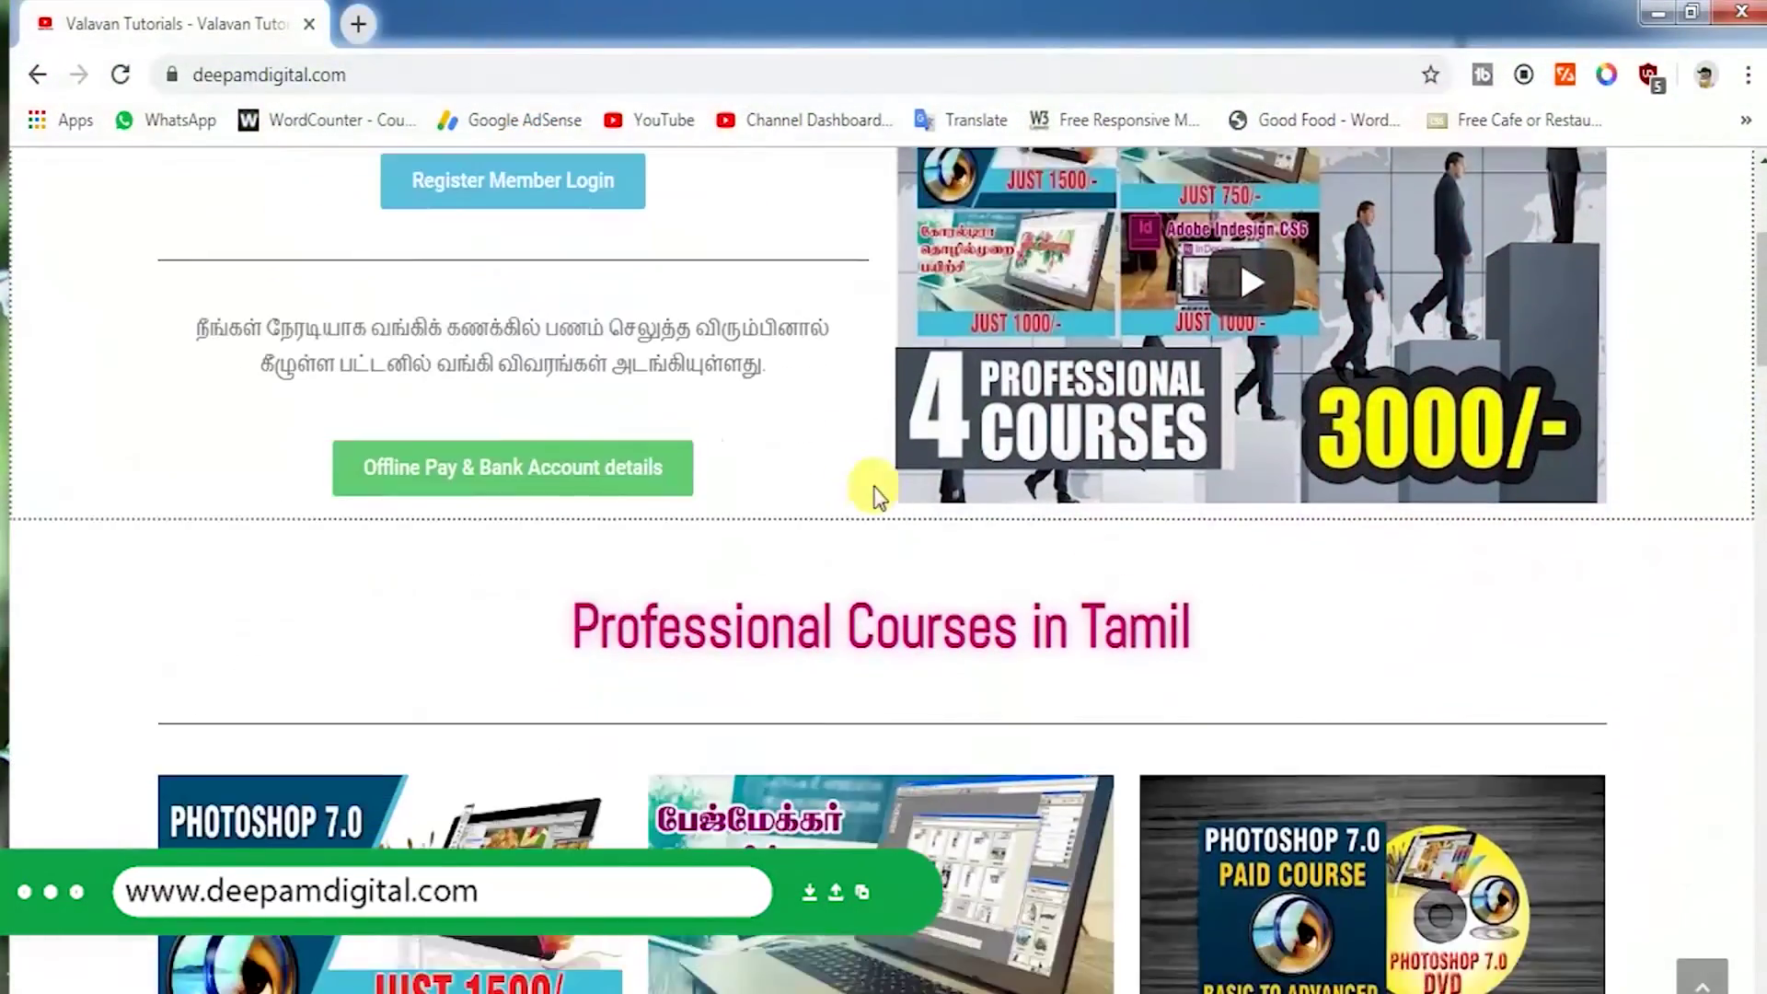
{"action": "scroll", "coordinate": [874, 497], "scroll_direction": "down", "scroll_amount": 8}
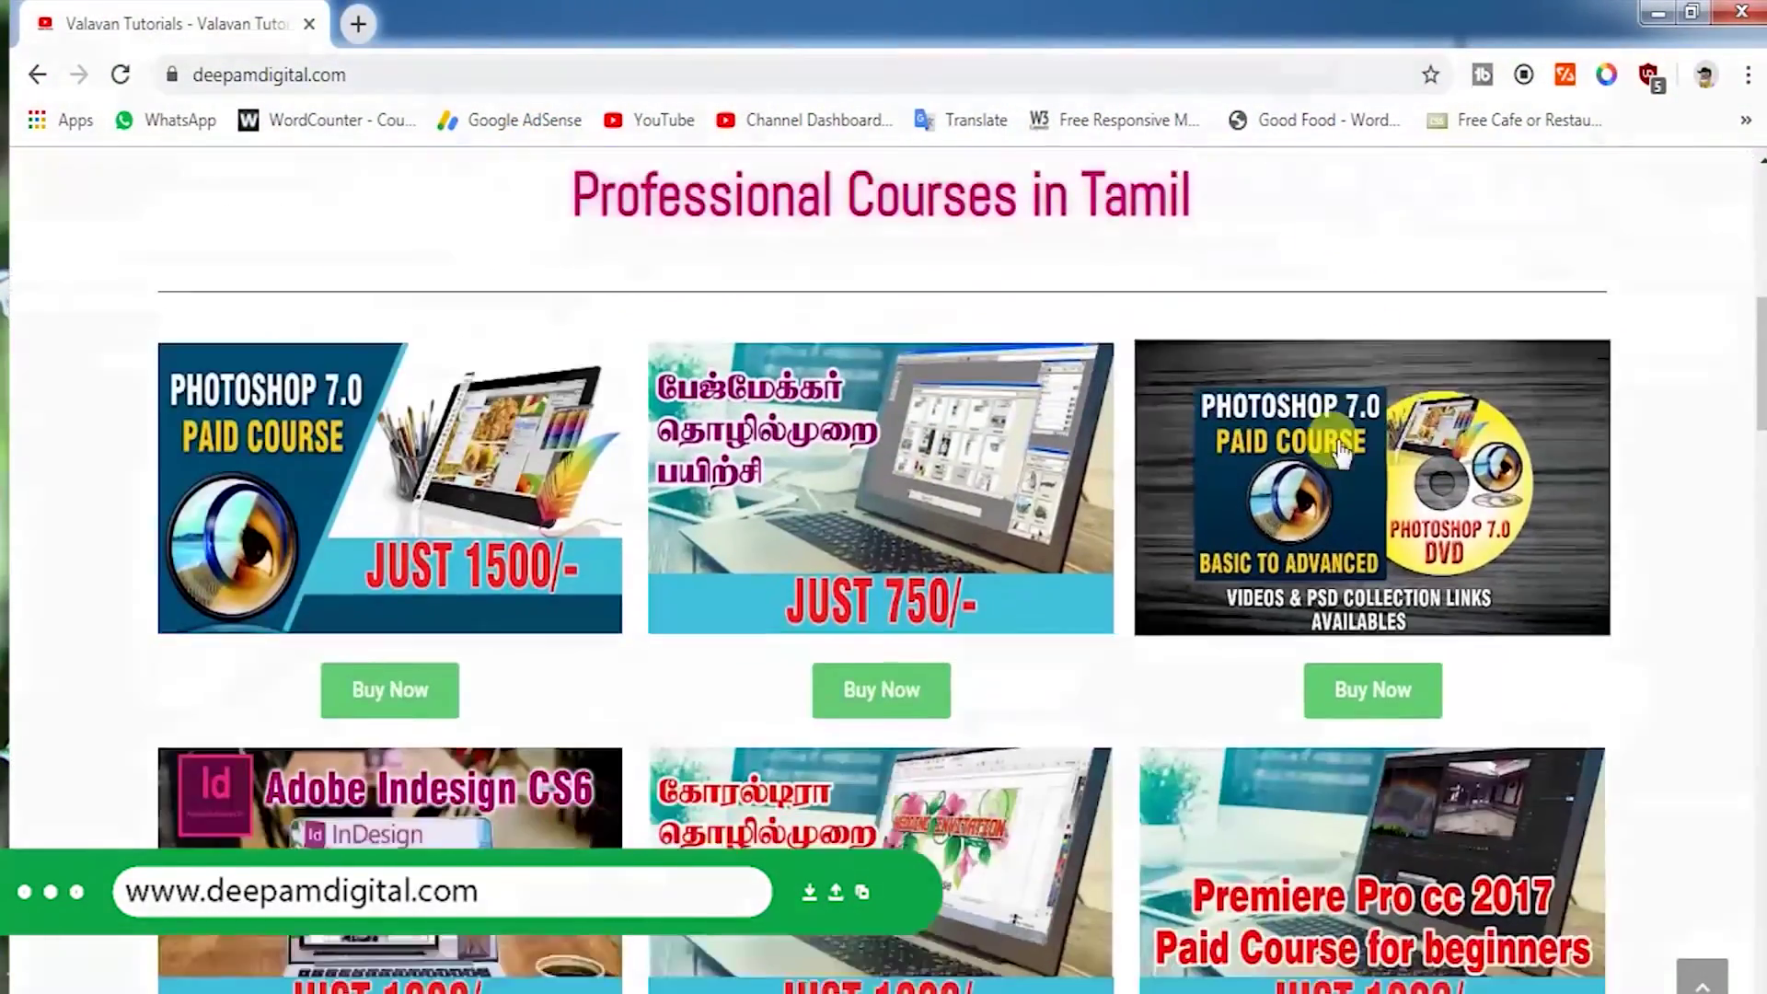
{"action": "scroll", "coordinate": [435, 523], "scroll_direction": "down", "scroll_amount": 12}
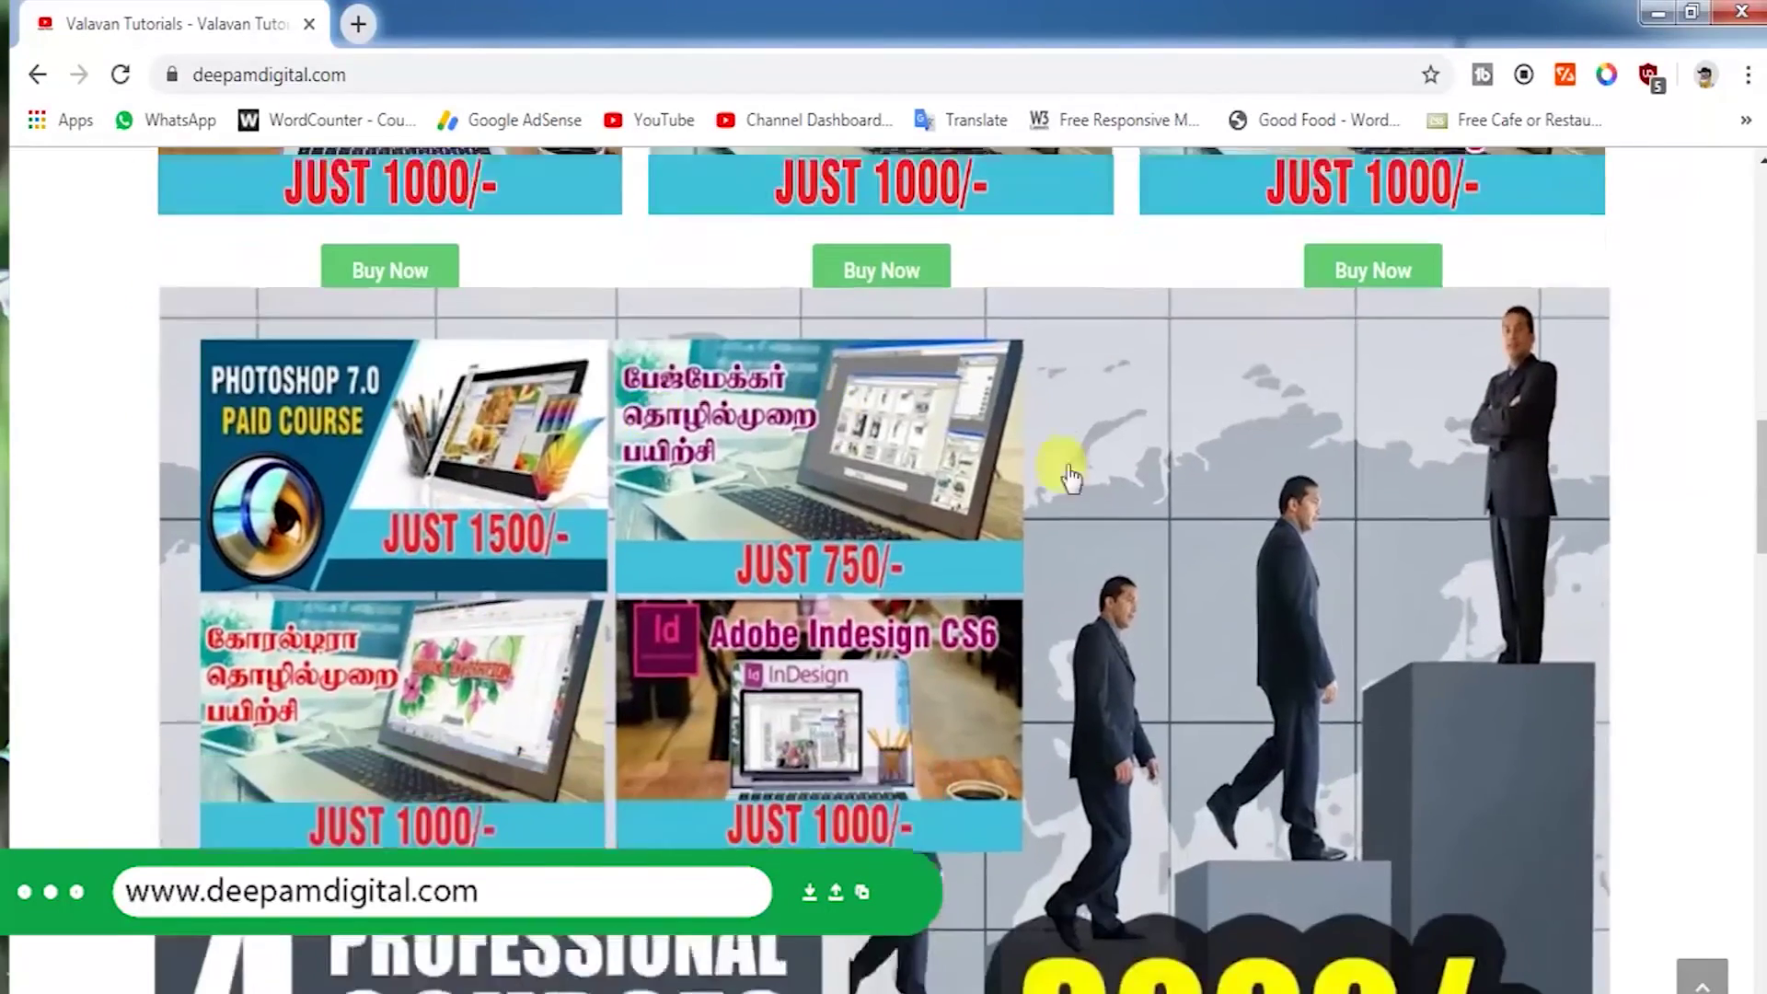
{"action": "scroll", "coordinate": [1673, 578], "scroll_direction": "down", "scroll_amount": 2}
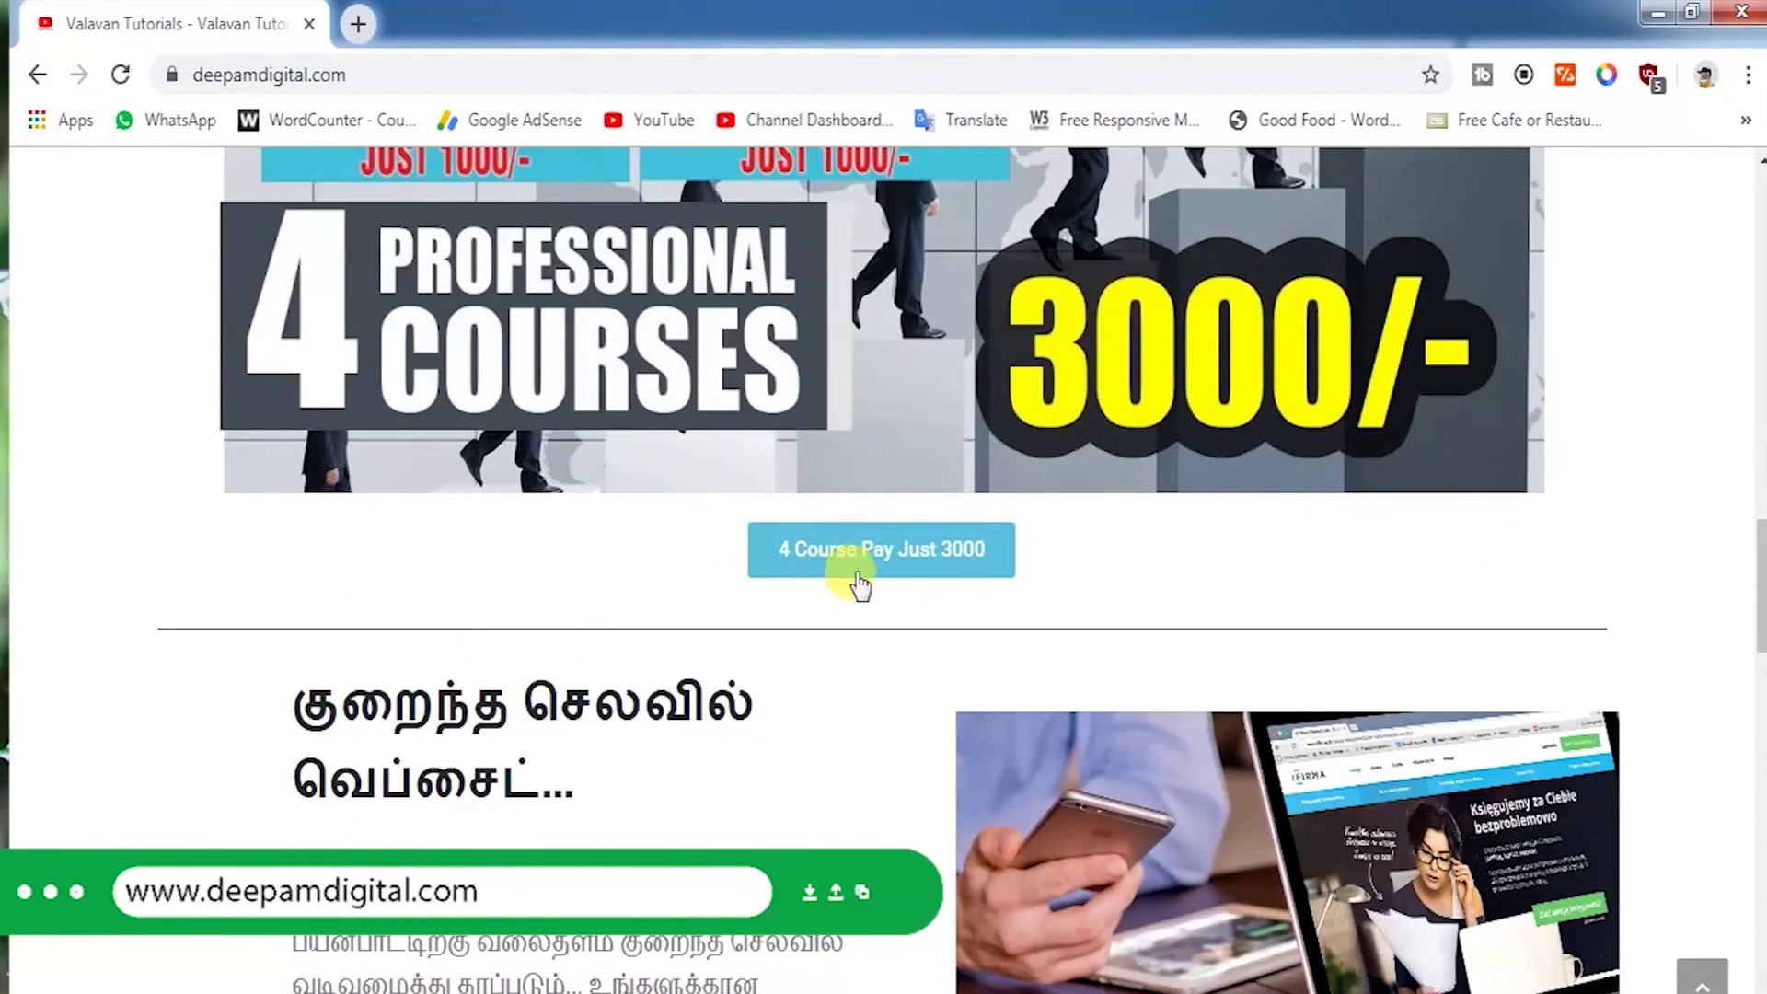
{"action": "left_click", "coordinate": [901, 568]}
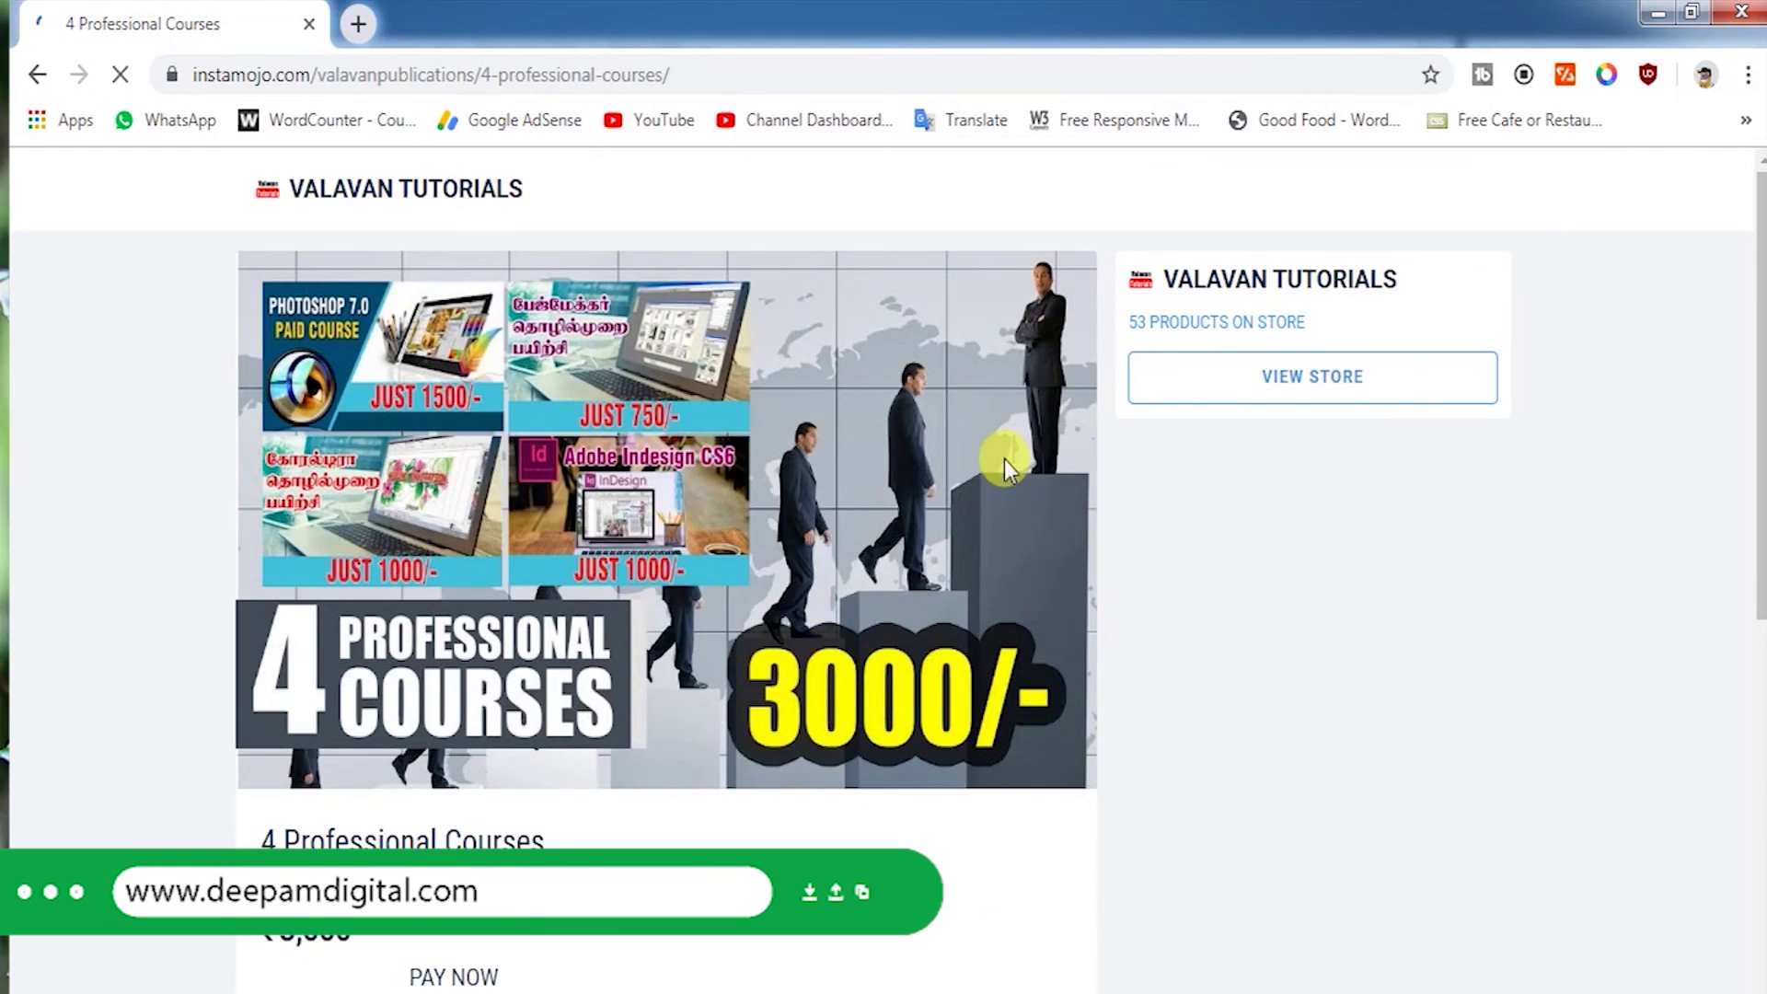
{"action": "scroll", "coordinate": [599, 717], "scroll_direction": "down", "scroll_amount": 6}
{"action": "scroll", "coordinate": [505, 522], "scroll_direction": "up", "scroll_amount": 5}
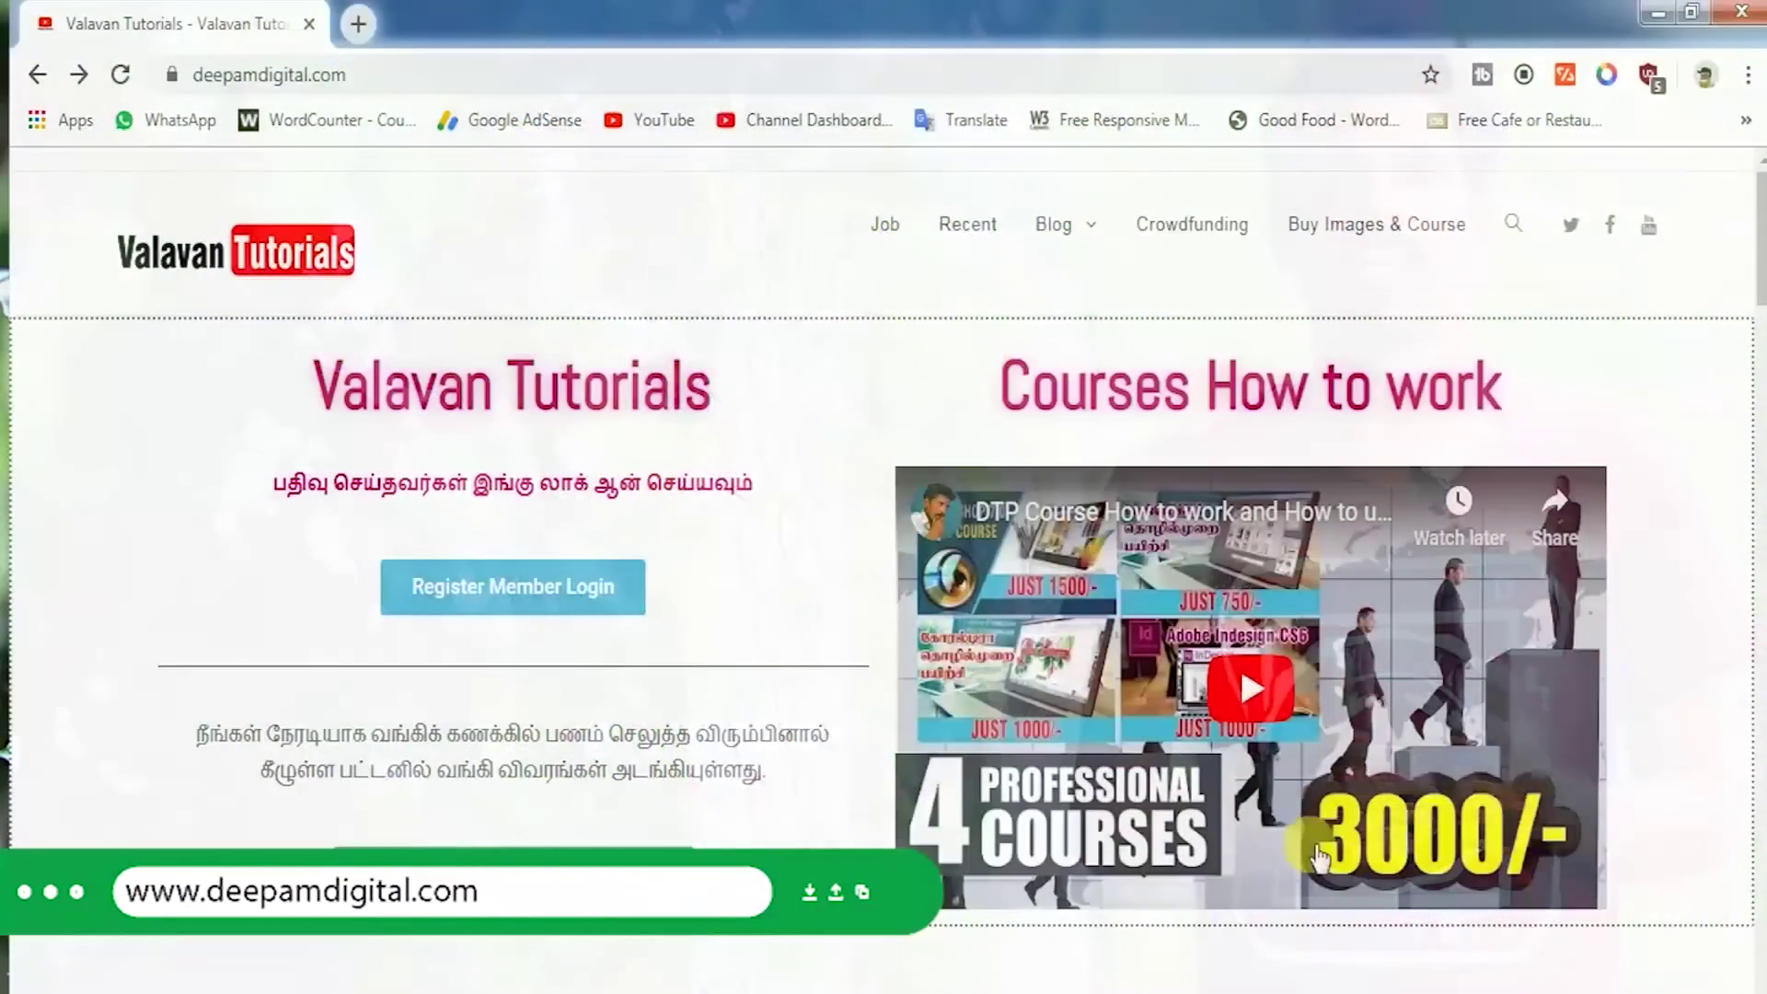
- Go to Register Member Login and enter the account username and password
{"action": "left_click", "coordinate": [515, 589]}
{"action": "left_click", "coordinate": [762, 568]}
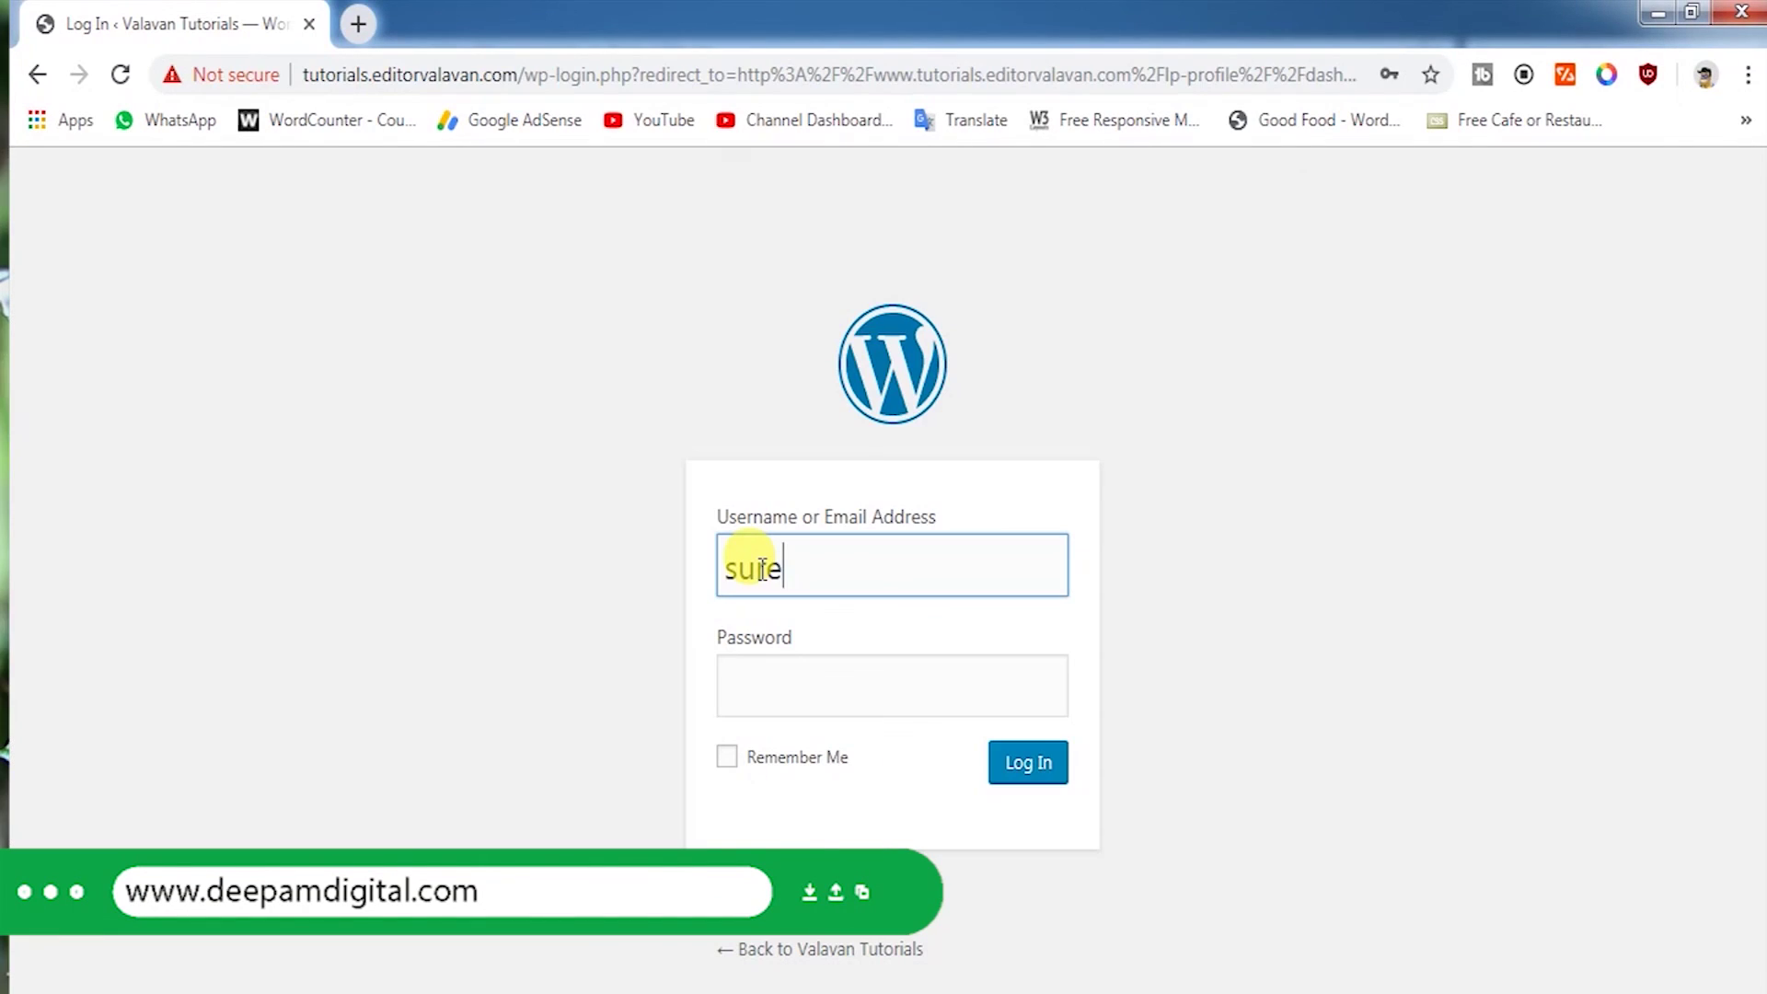
{"action": "key", "text": "Tab"}
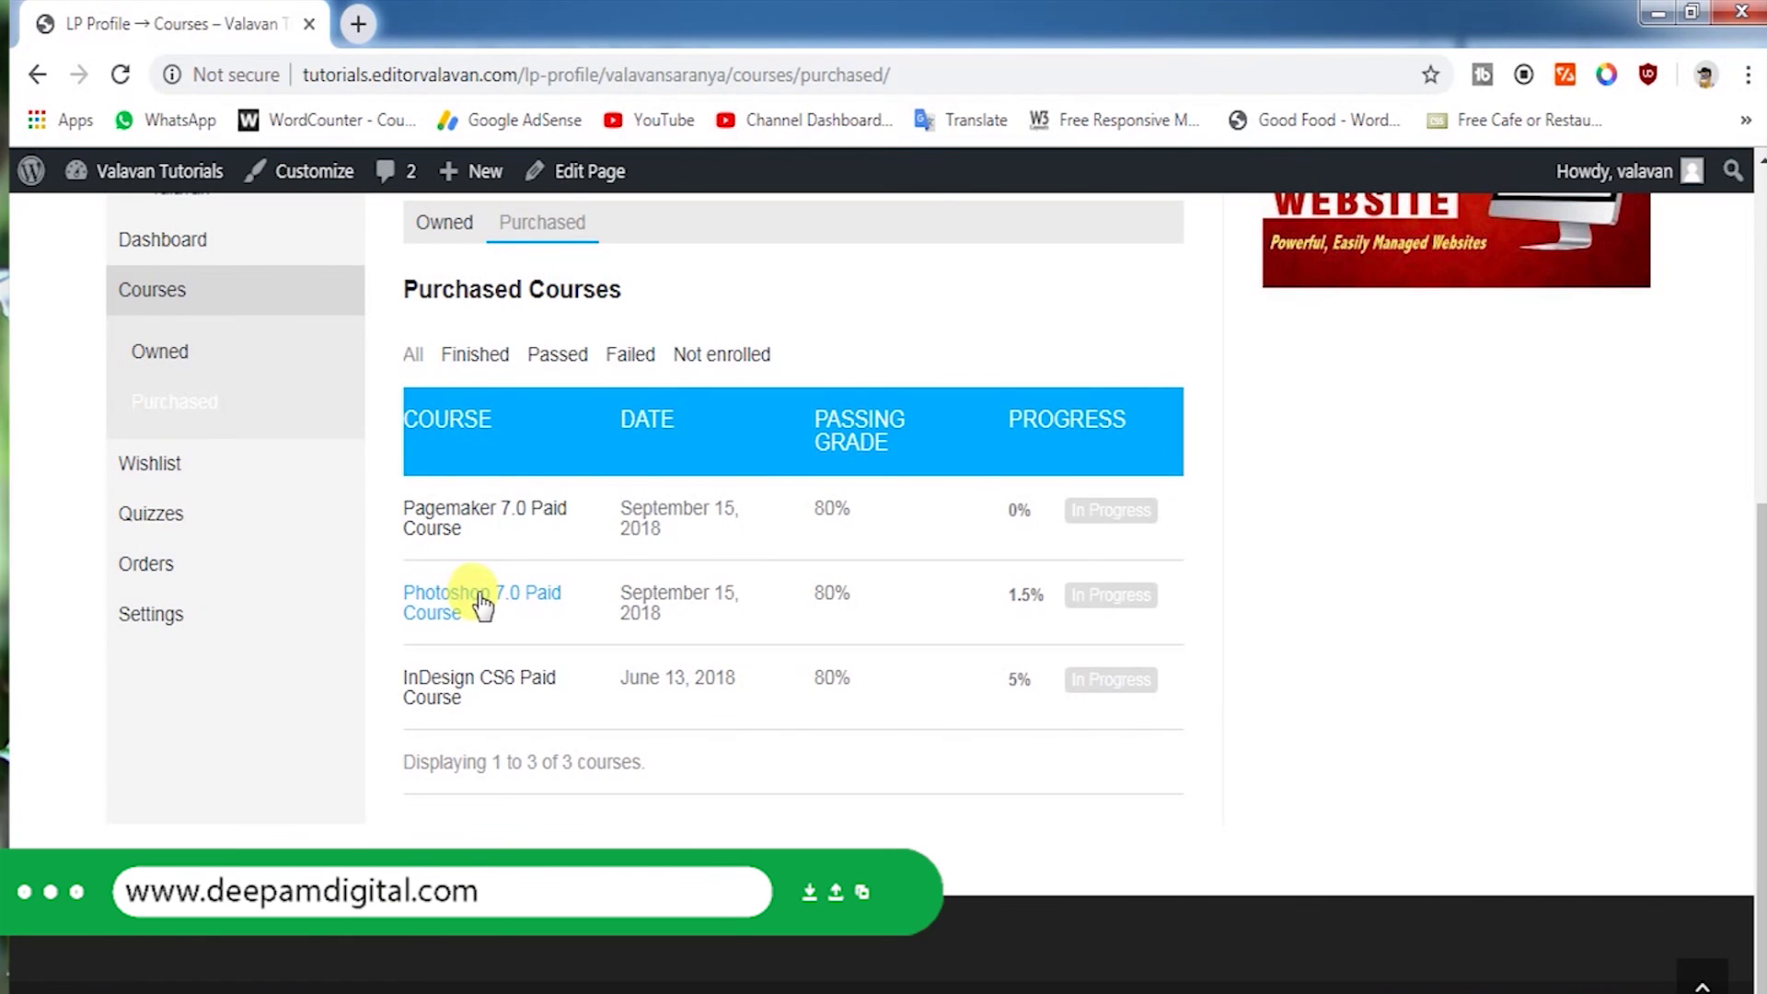
- Open the Photoshop 7.0 Paid Course and scroll through its lesson curriculum
{"action": "left_click", "coordinate": [478, 592]}
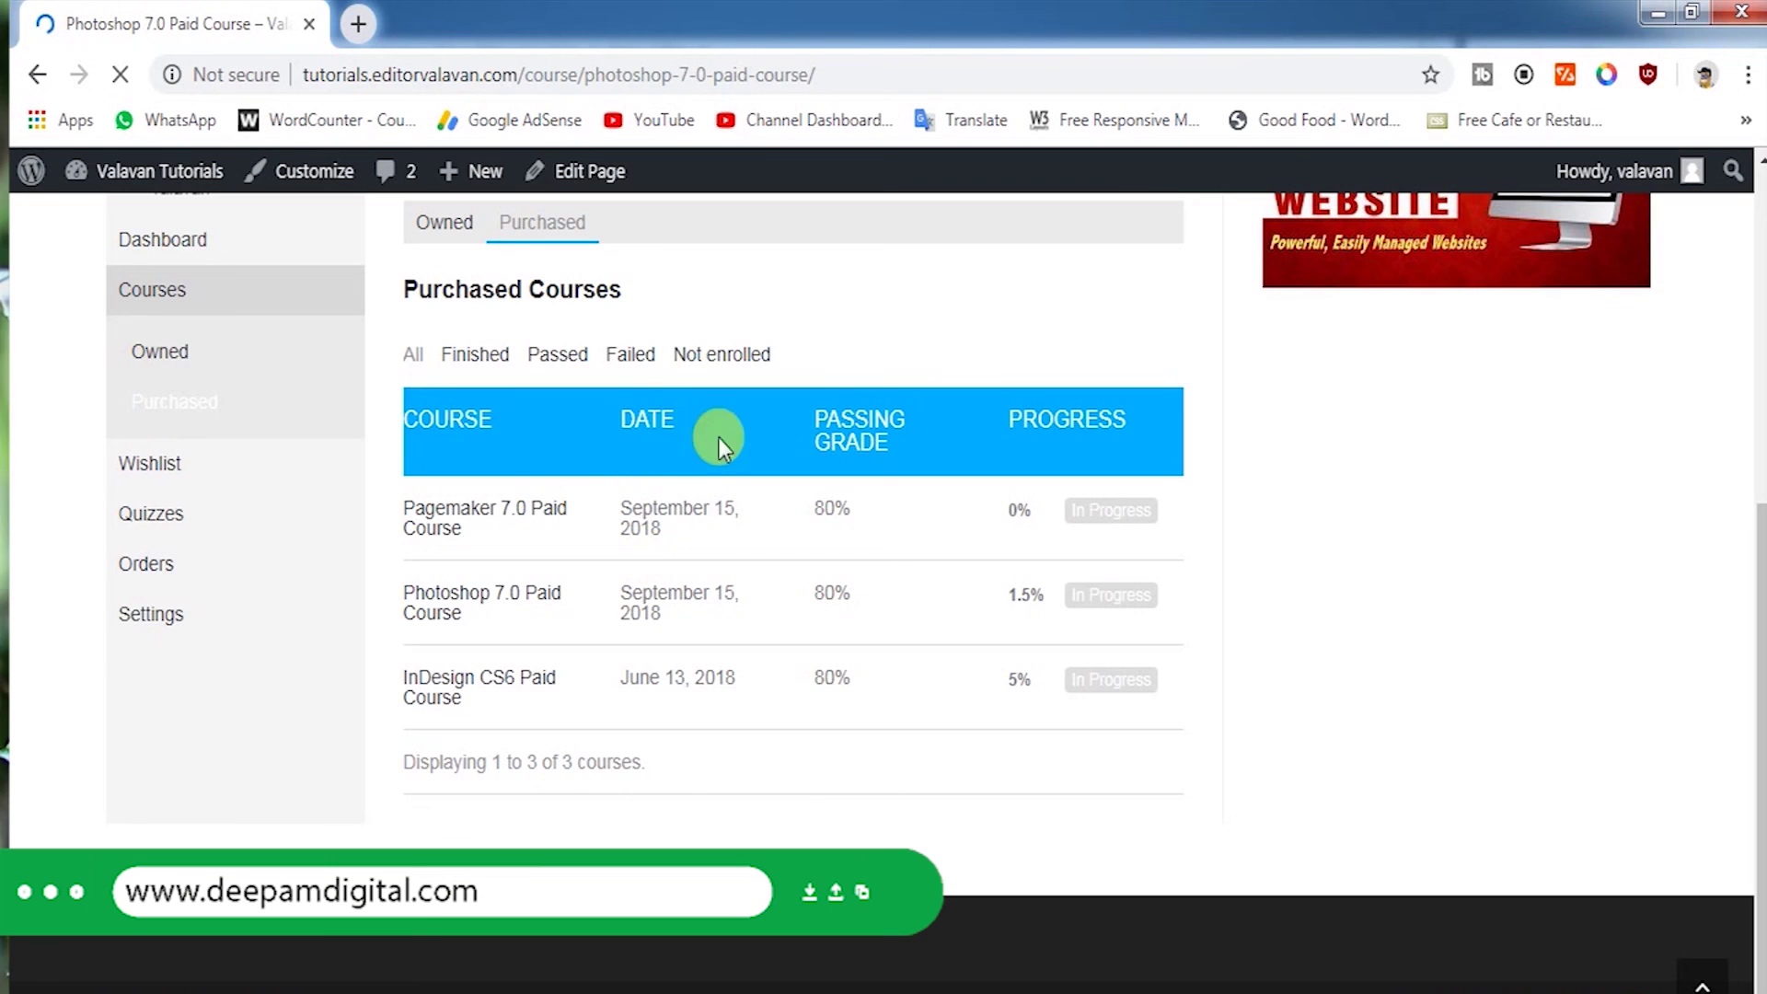
{"action": "scroll", "coordinate": [525, 644], "scroll_direction": "down", "scroll_amount": 5}
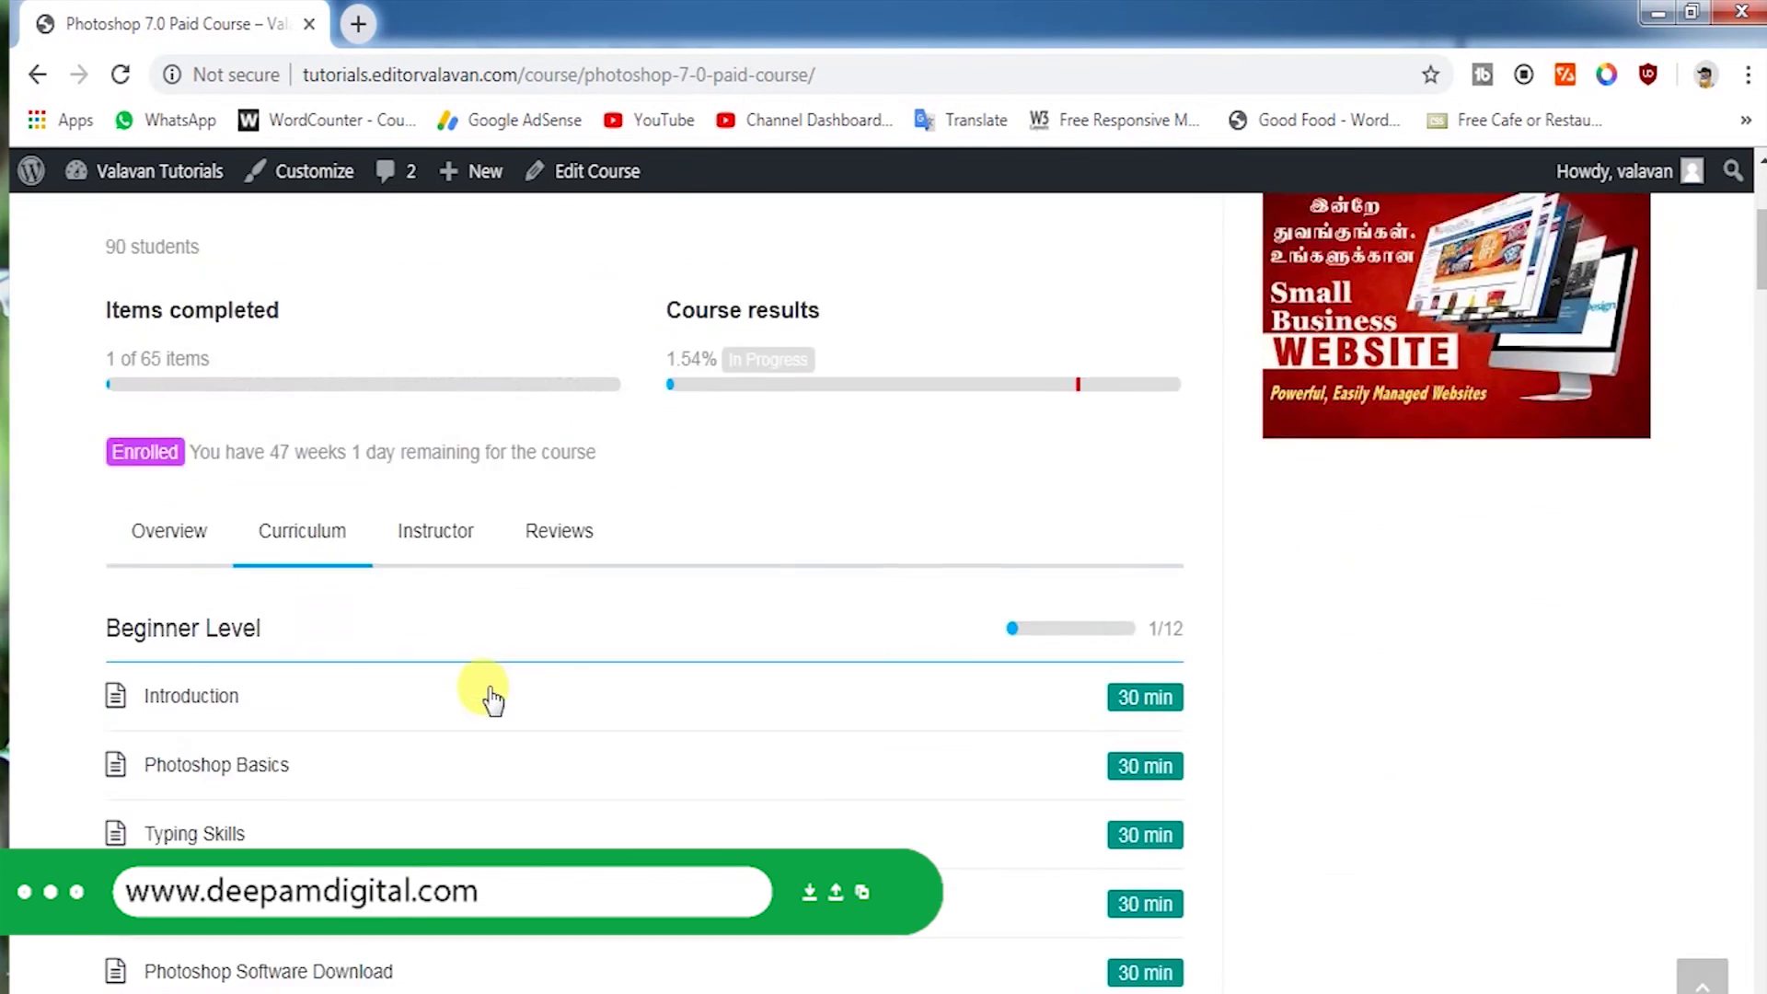
{"action": "scroll", "coordinate": [493, 699], "scroll_direction": "down", "scroll_amount": 3}
{"action": "scroll", "coordinate": [692, 578], "scroll_direction": "down", "scroll_amount": 1}
{"action": "scroll", "coordinate": [681, 589], "scroll_direction": "down", "scroll_amount": 17}
{"action": "scroll", "coordinate": [808, 641], "scroll_direction": "down", "scroll_amount": 17}
{"action": "scroll", "coordinate": [833, 655], "scroll_direction": "down", "scroll_amount": 12}
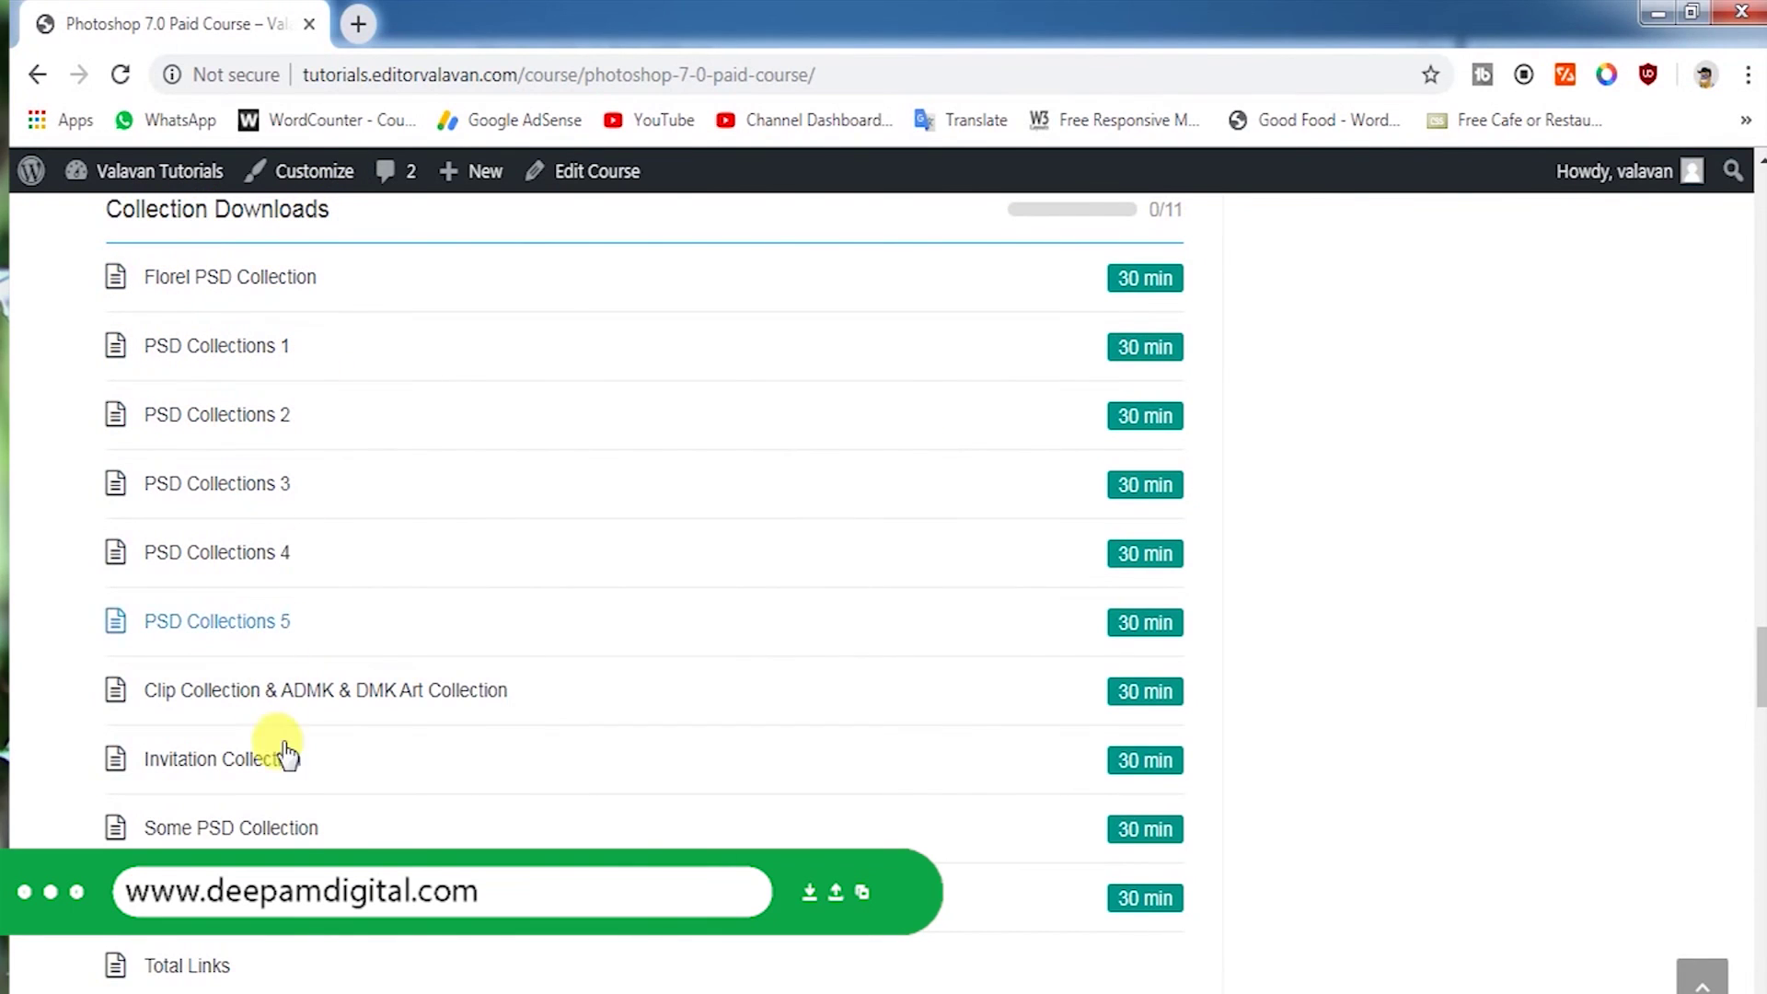
{"action": "scroll", "coordinate": [1100, 897], "scroll_direction": "down", "scroll_amount": 2}
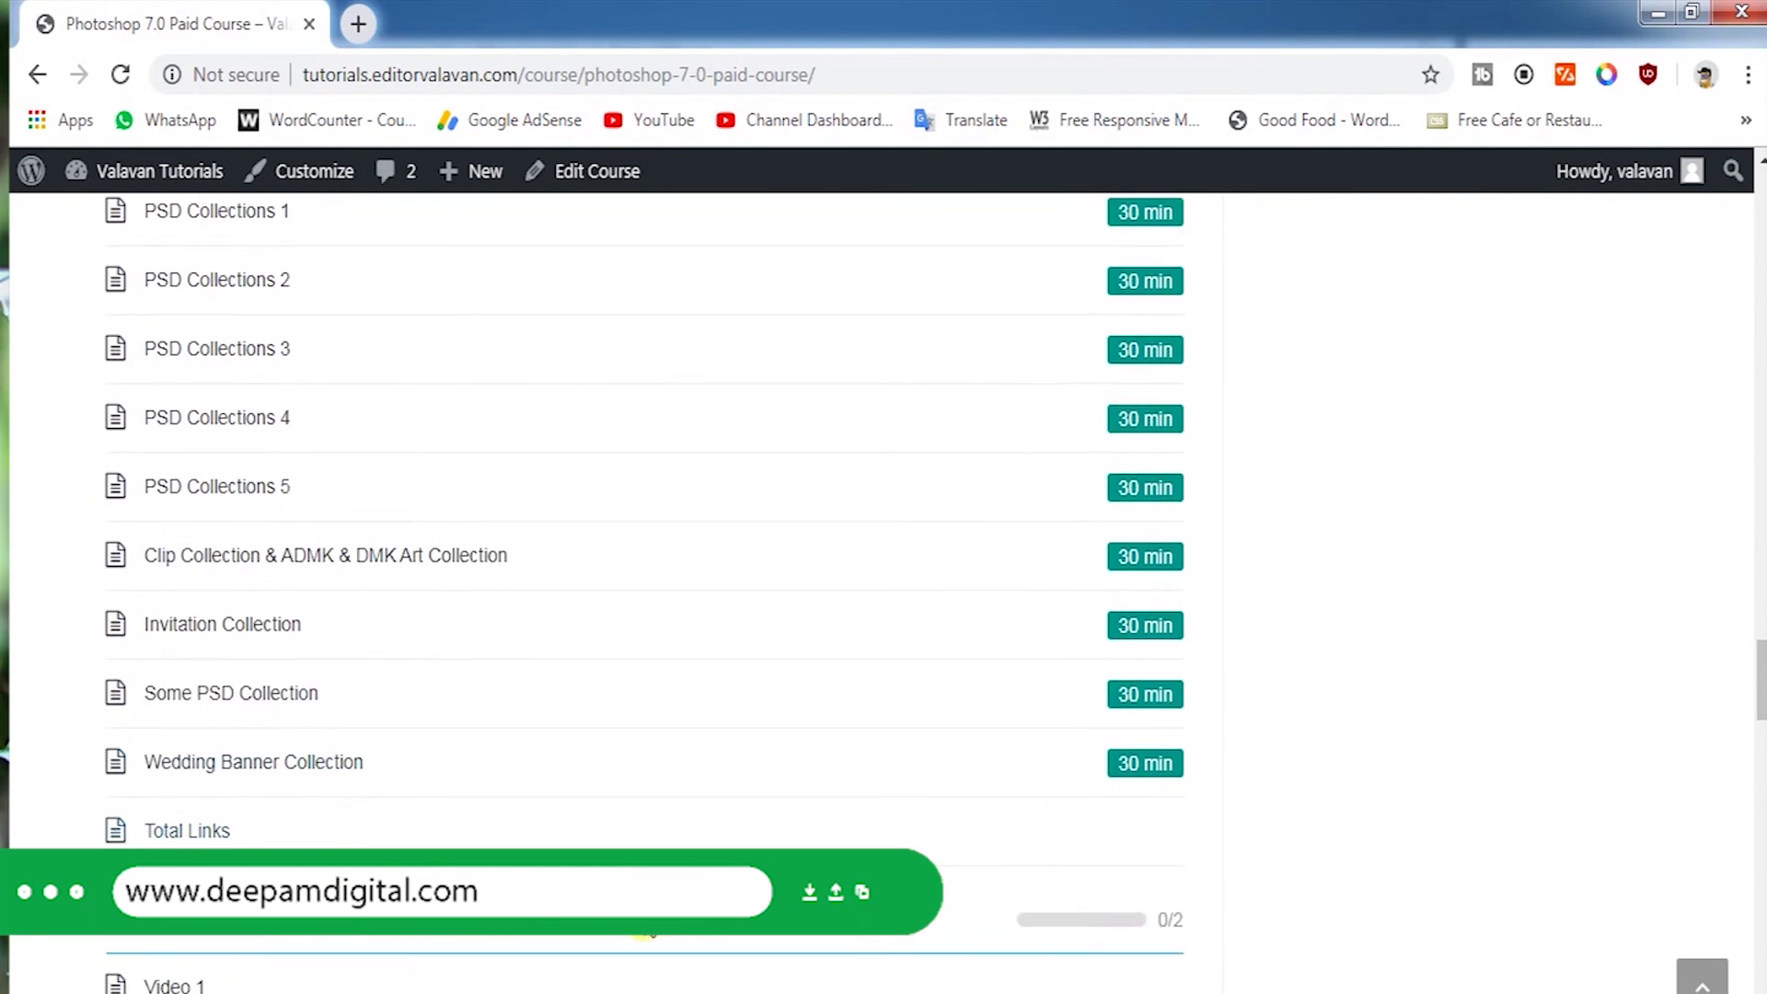
{"action": "scroll", "coordinate": [780, 810], "scroll_direction": "down", "scroll_amount": 3}
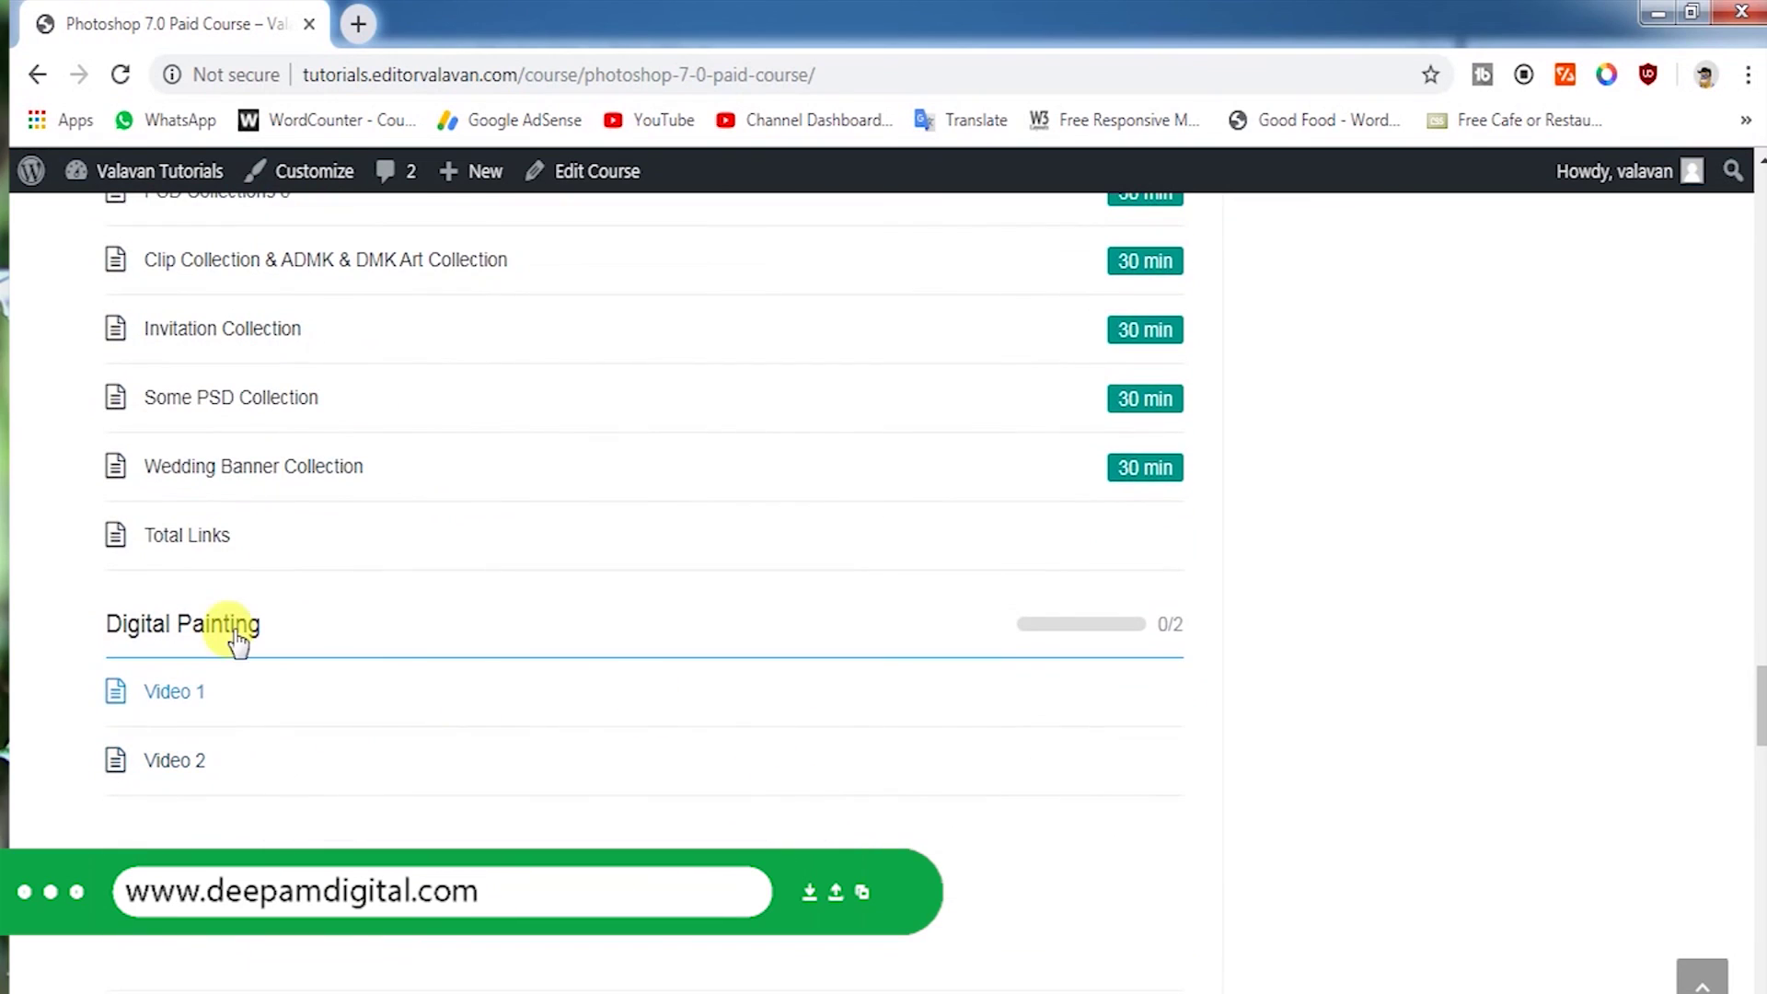
{"action": "scroll", "coordinate": [875, 623], "scroll_direction": "up", "scroll_amount": 12}
{"action": "scroll", "coordinate": [875, 623], "scroll_direction": "up", "scroll_amount": 12}
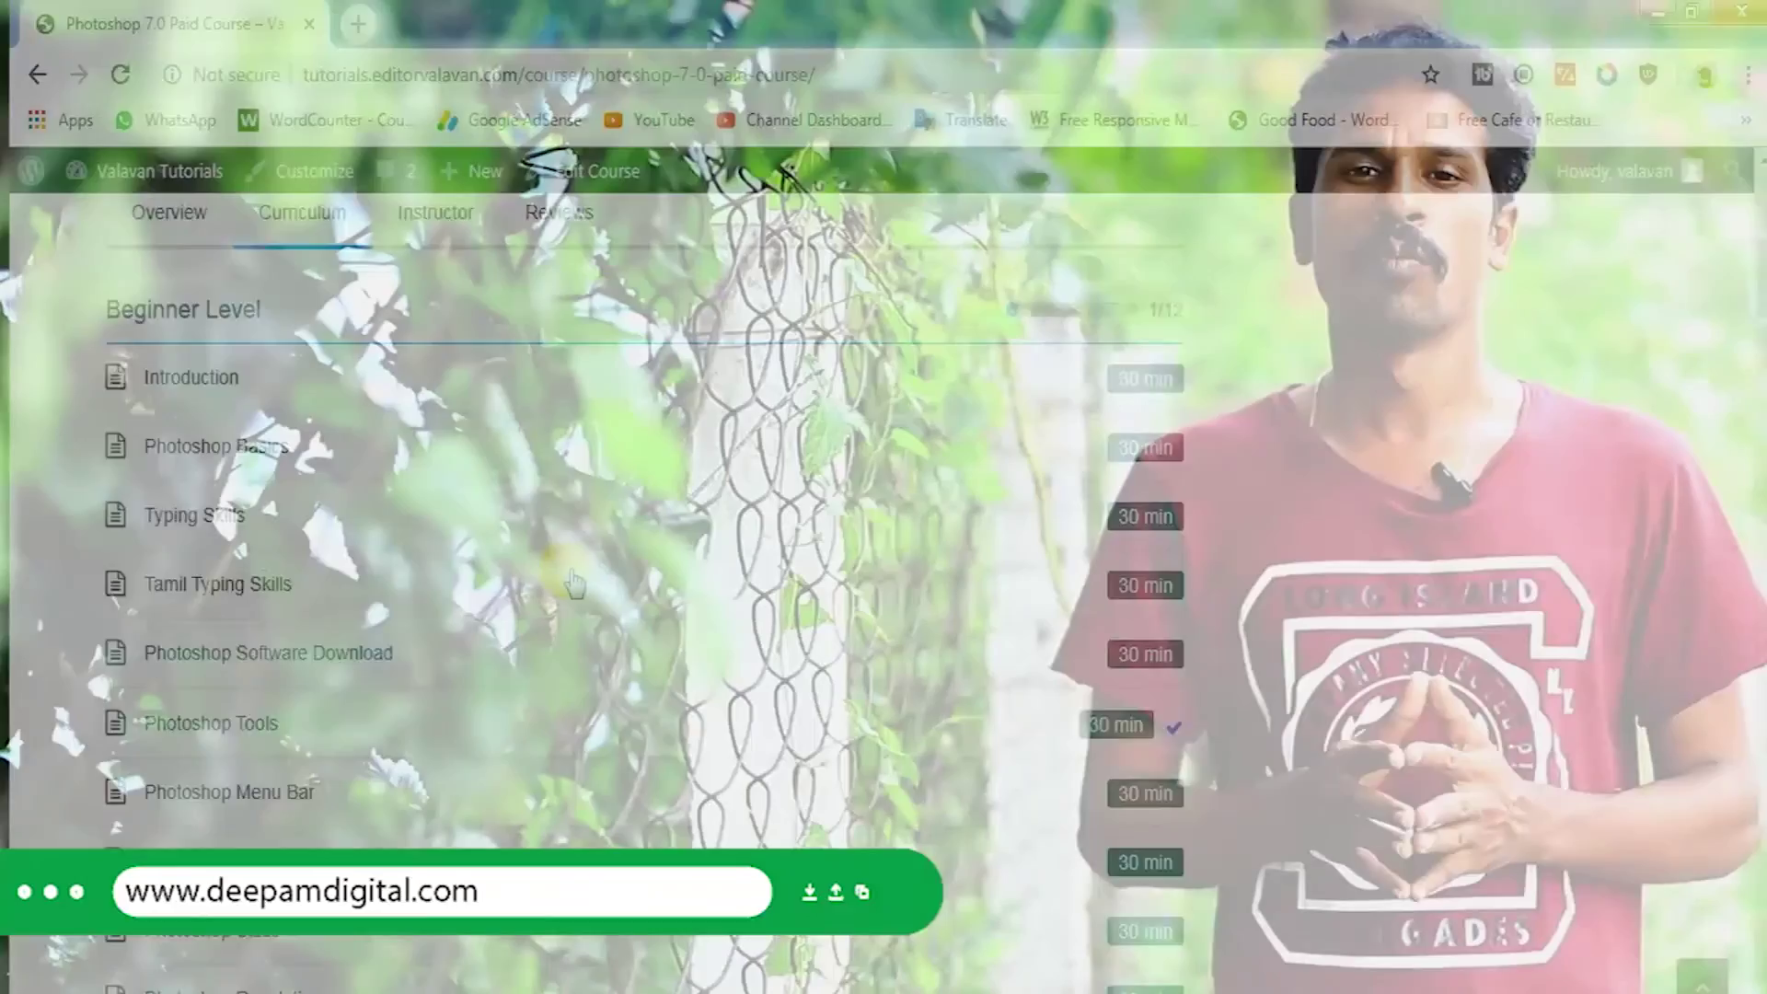